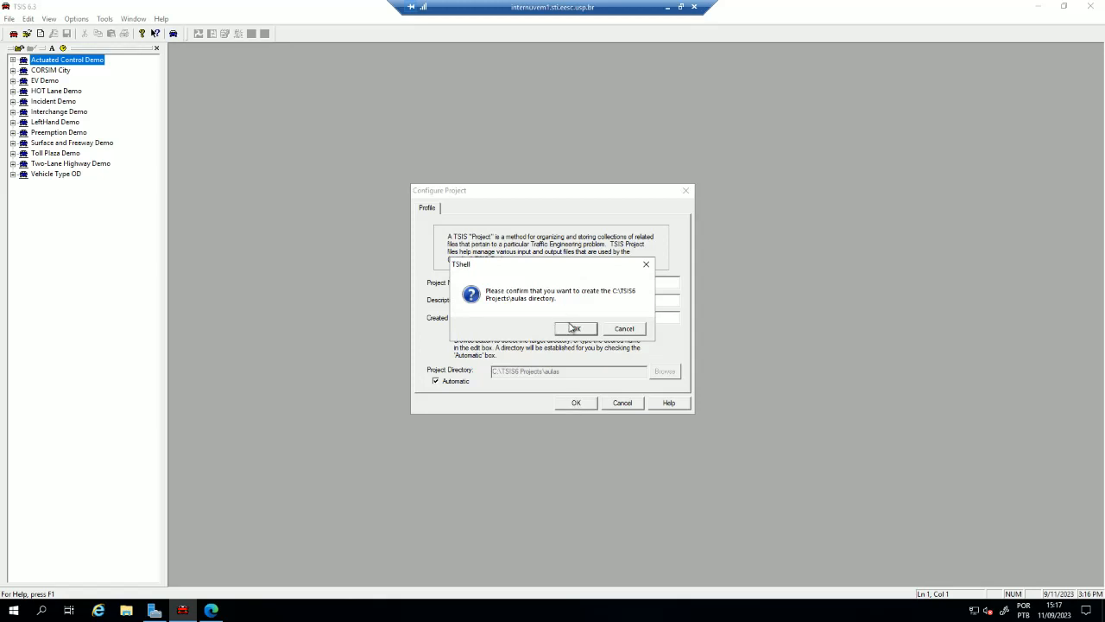
- Confirm creation of the aulas project directory and start a new TRAFED network file for that project
click(577, 329)
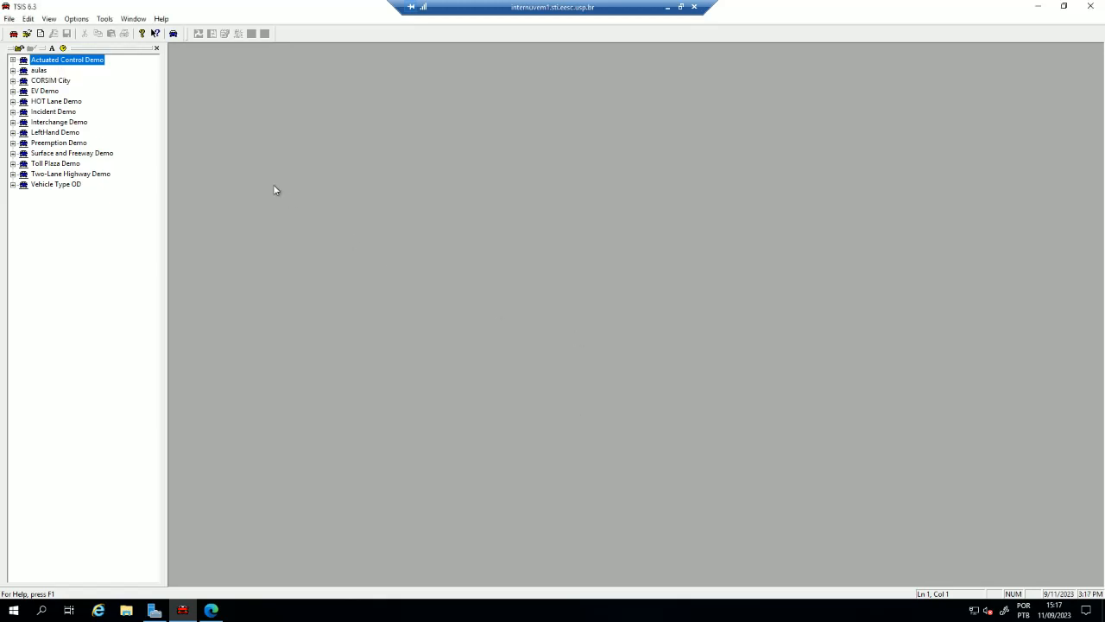
double_click(20, 71)
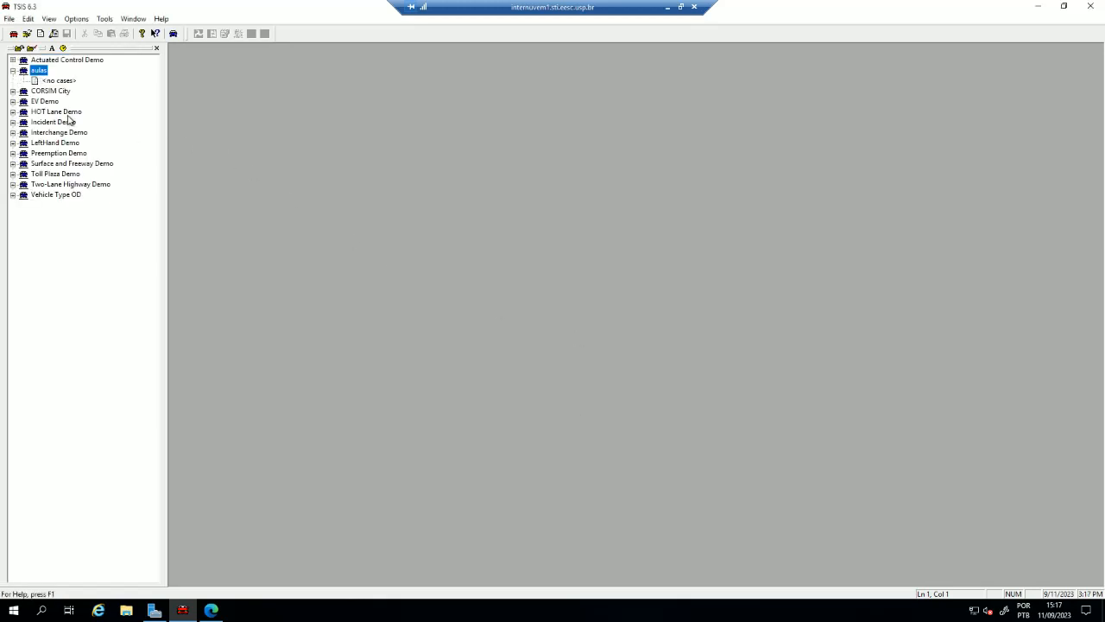
click(9, 19)
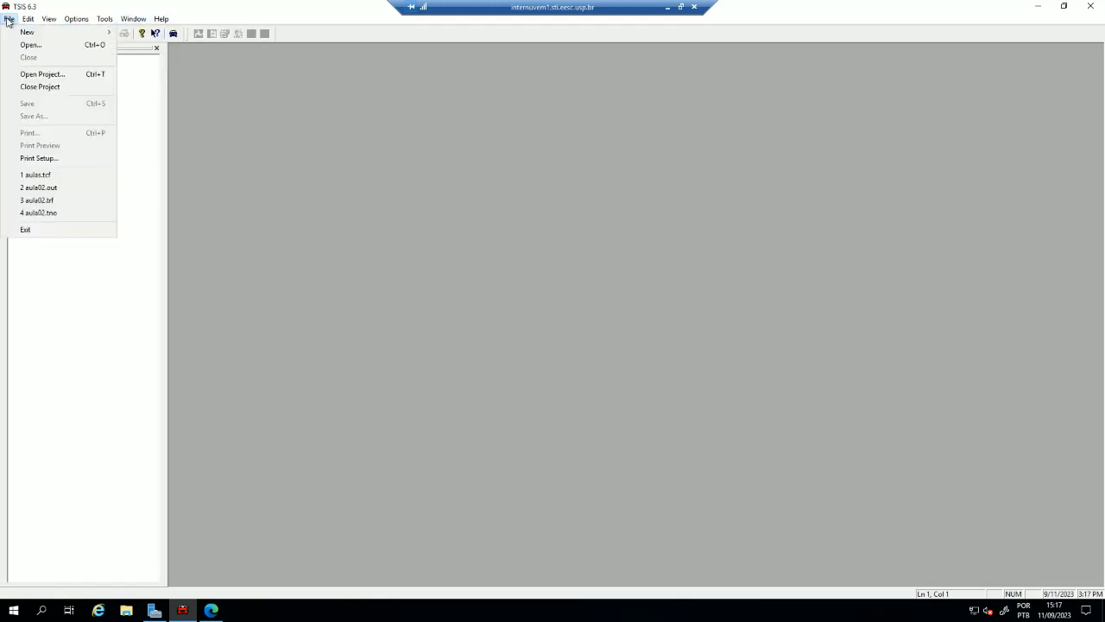
click(9, 19)
click(9, 19)
mouse_move(54, 32)
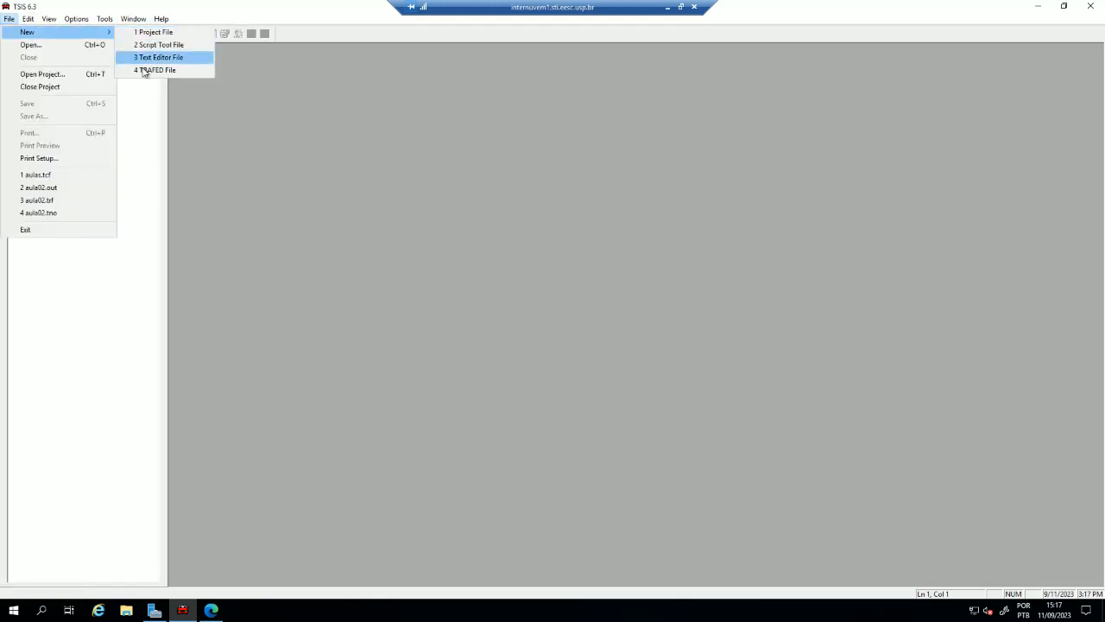
click(175, 70)
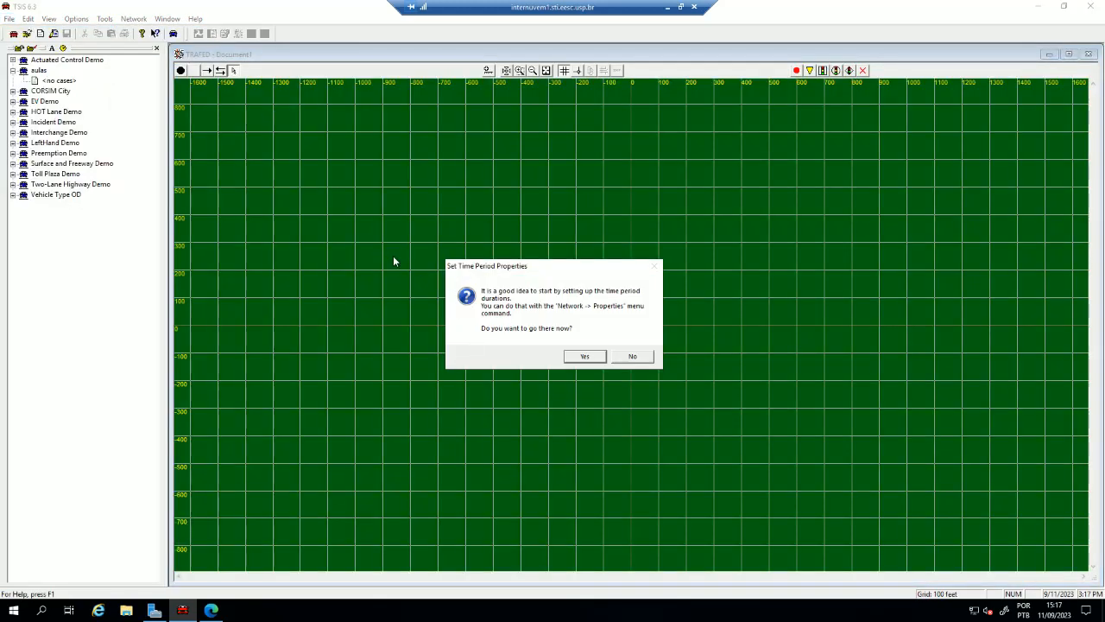
- Open the network's time period settings and set the simulation start time to 0800
click(589, 359)
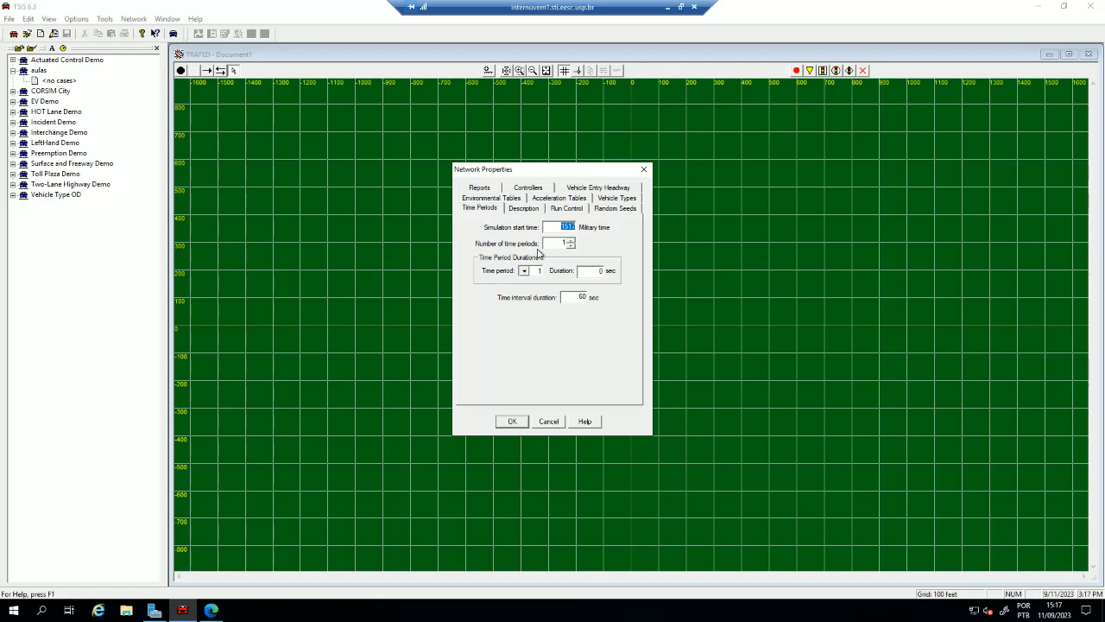
text(0800)
- Try 4 time periods with the time period selector and reset the number of time periods to 1
click(570, 241)
click(570, 241)
click(571, 241)
click(524, 271)
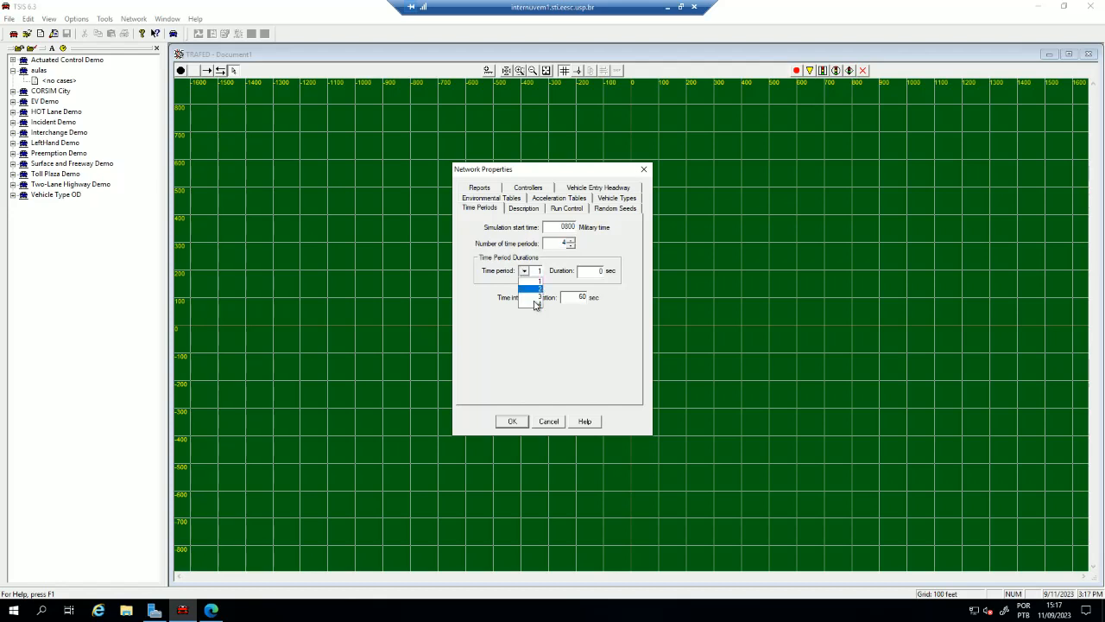
click(531, 280)
drag(555, 241, 567, 244)
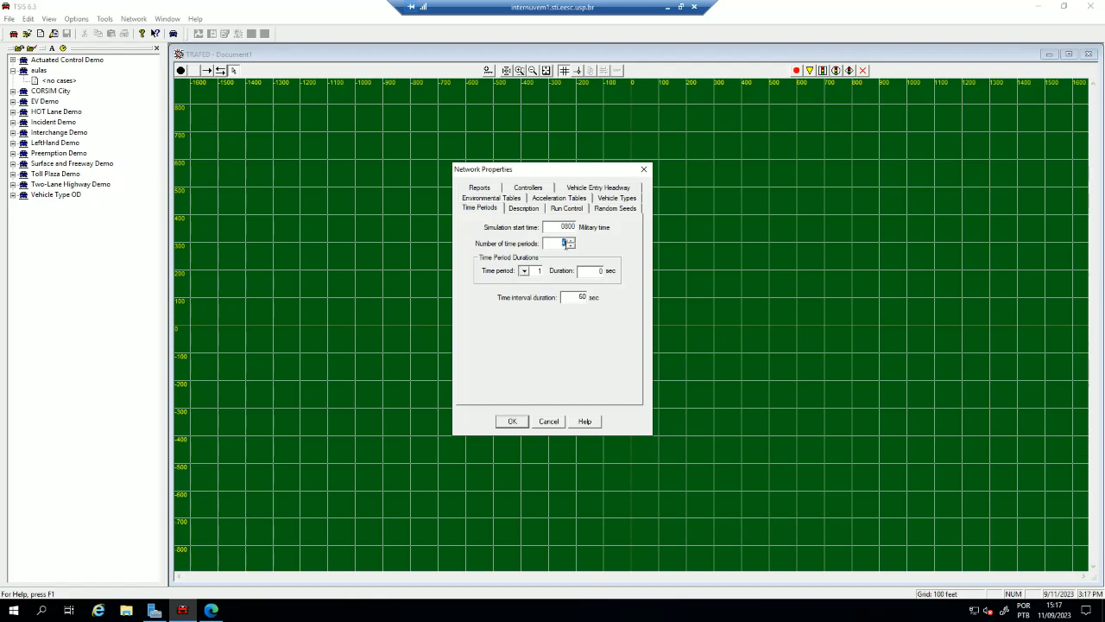
text(1)
- Examine the network's description, run control, random seed, vehicle type, acceleration table, environmental table and controller settings
click(530, 209)
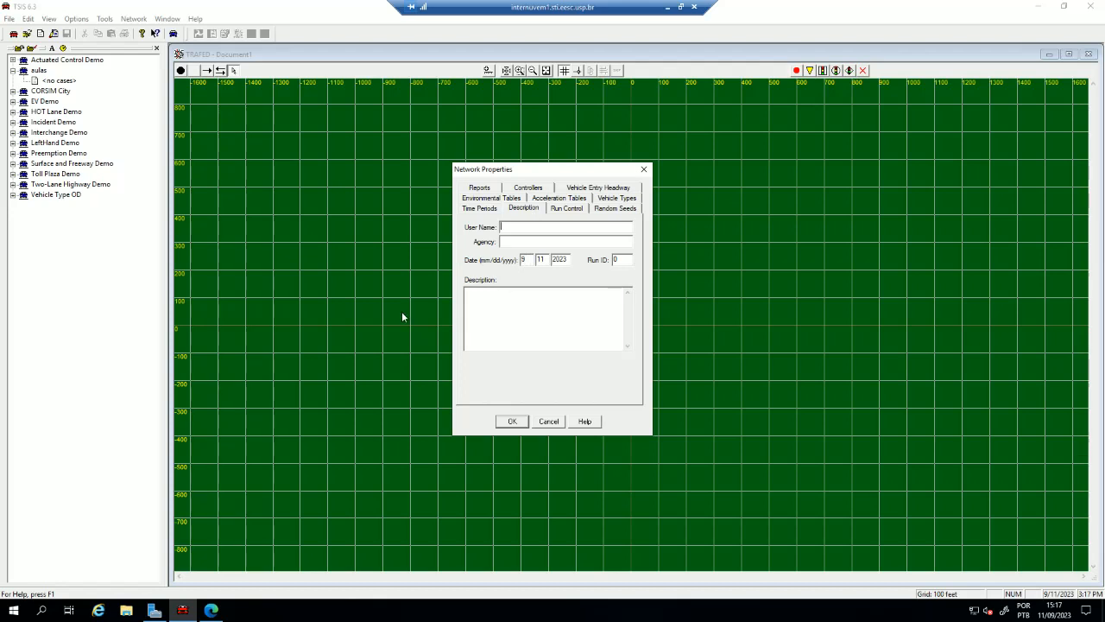
click(567, 209)
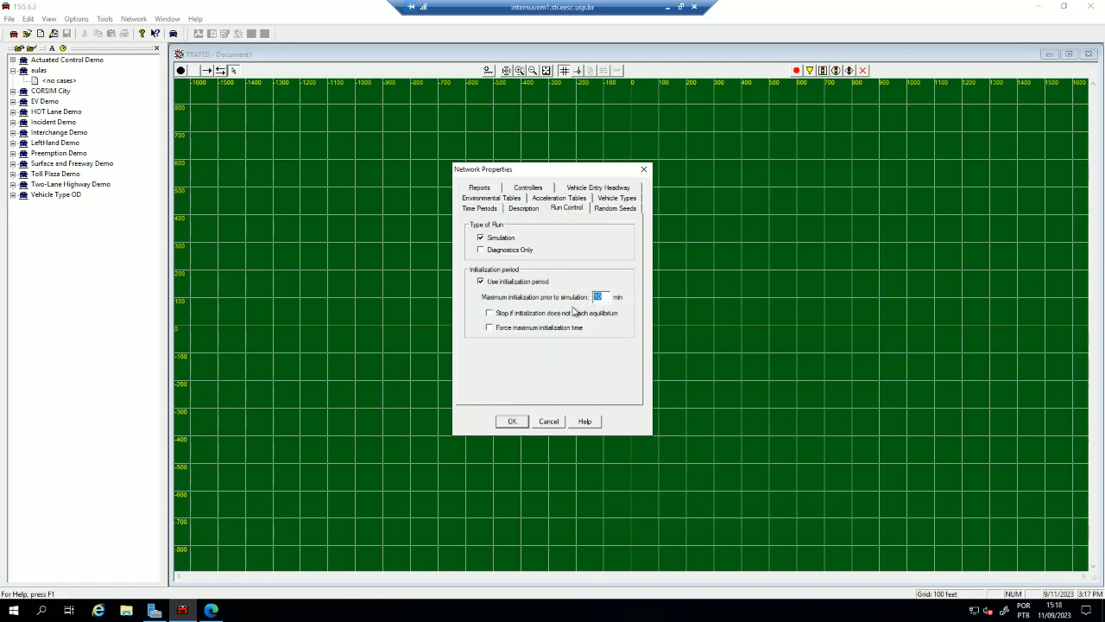
click(608, 210)
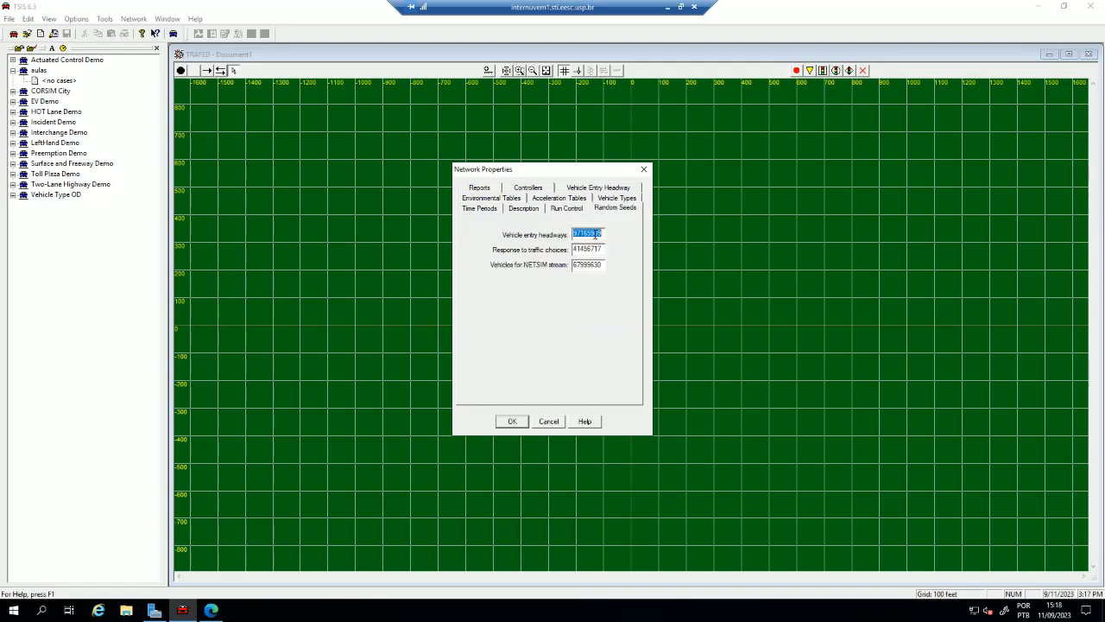
click(594, 233)
click(616, 199)
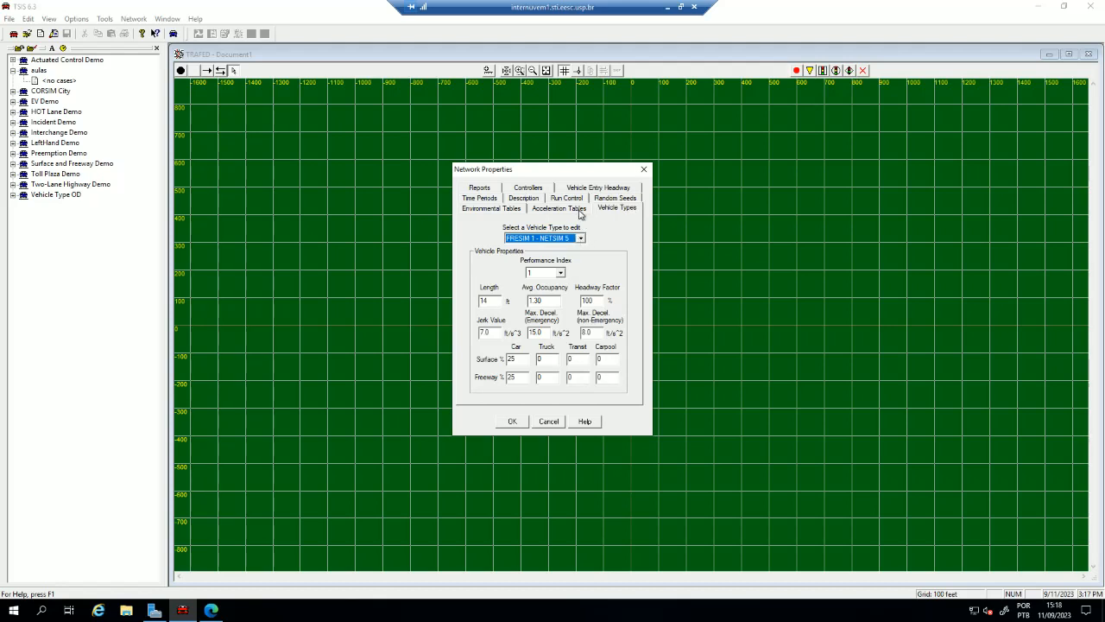
click(568, 210)
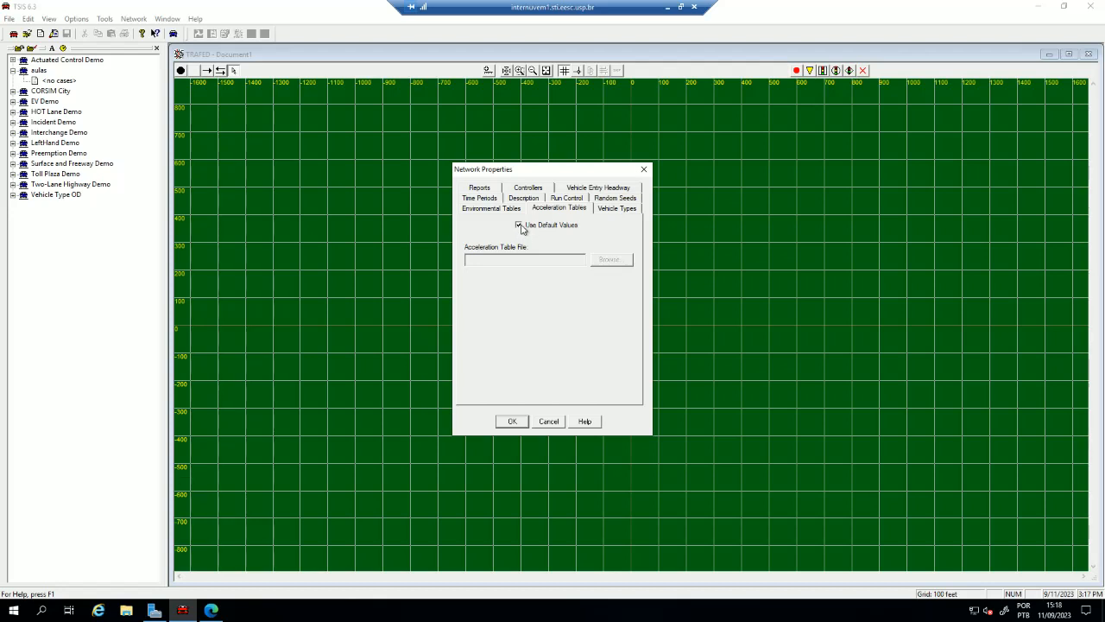
click(518, 227)
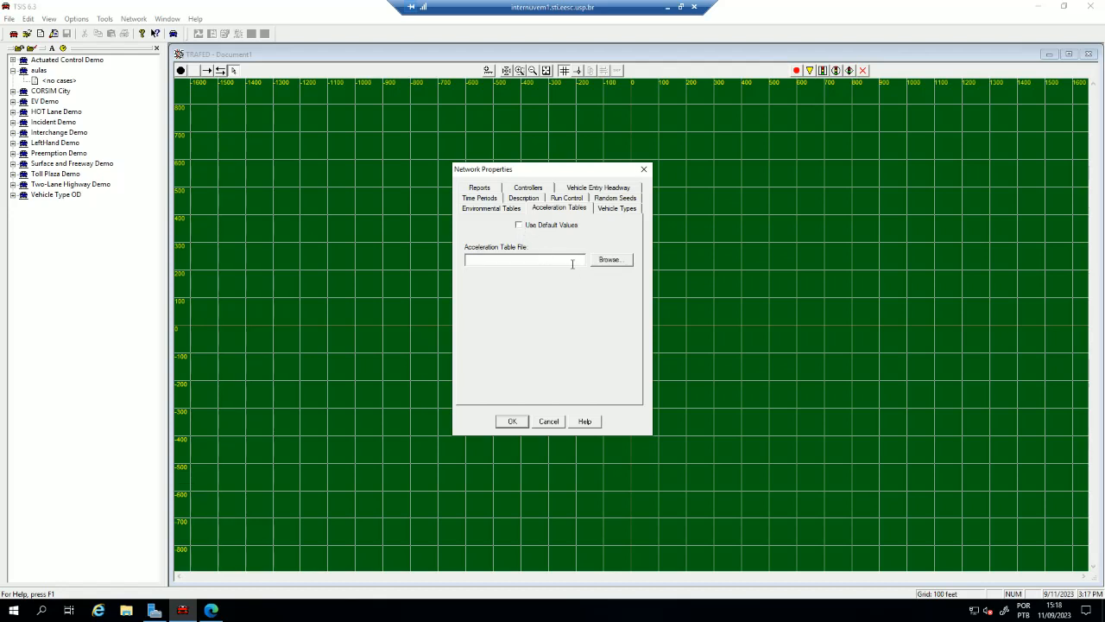
click(519, 226)
click(479, 211)
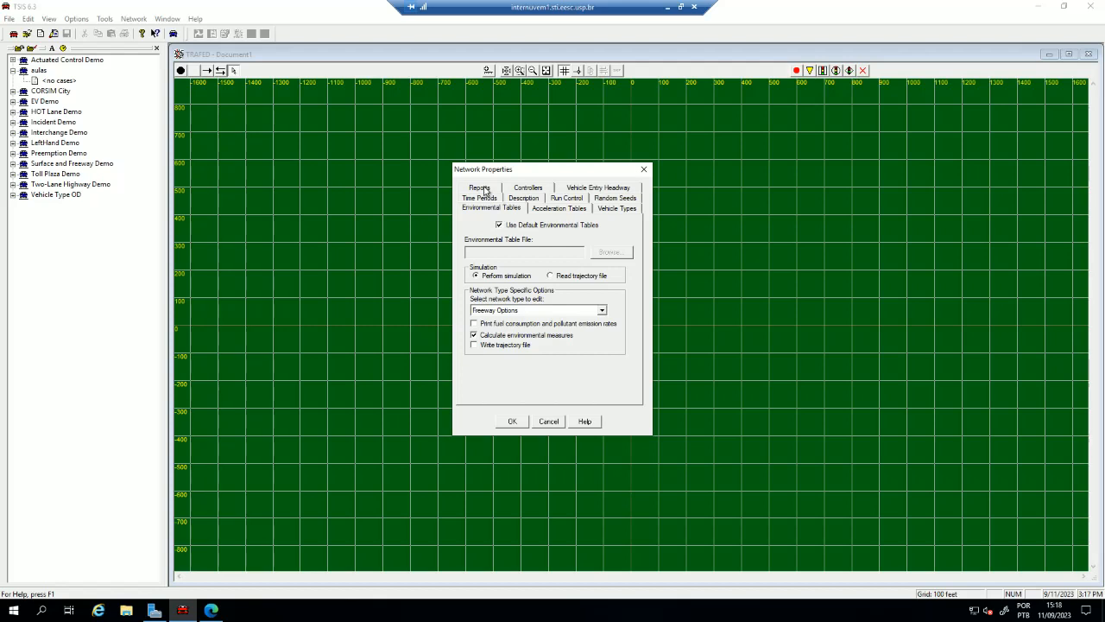
click(486, 190)
click(547, 210)
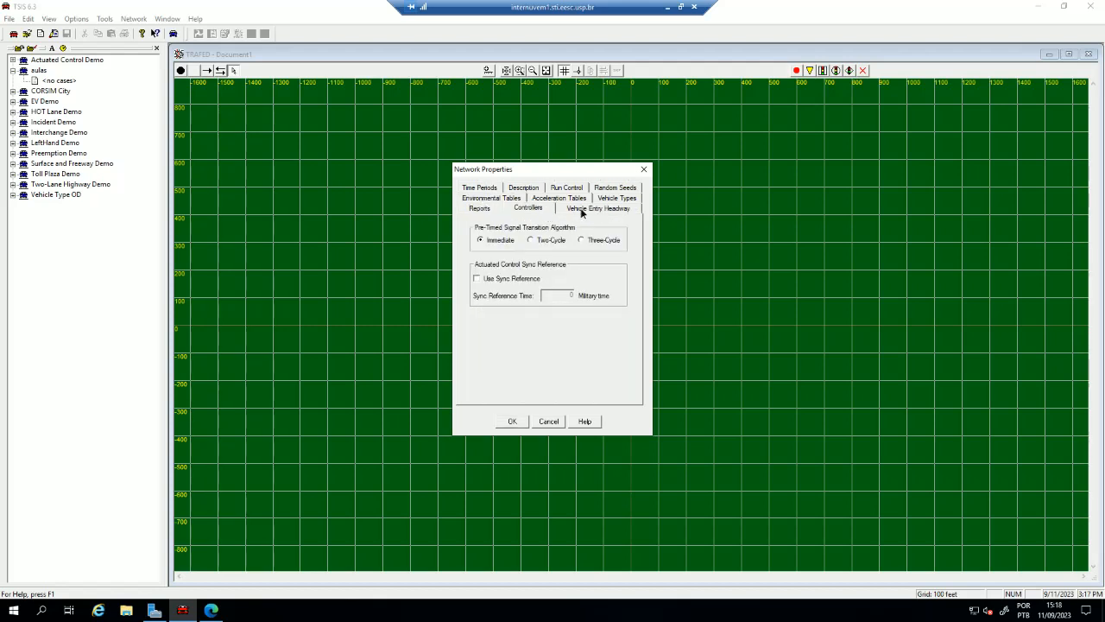
- Set the vehicle entry headway distribution to Constant Headway and accept the network properties
click(580, 211)
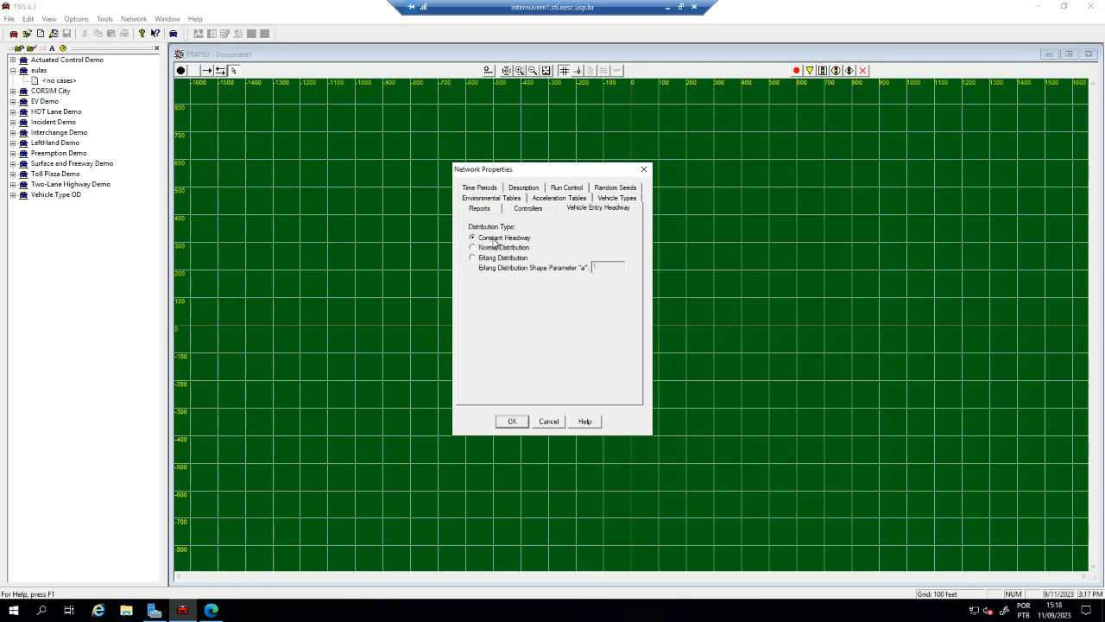
click(471, 248)
click(489, 258)
click(493, 248)
click(501, 238)
click(512, 421)
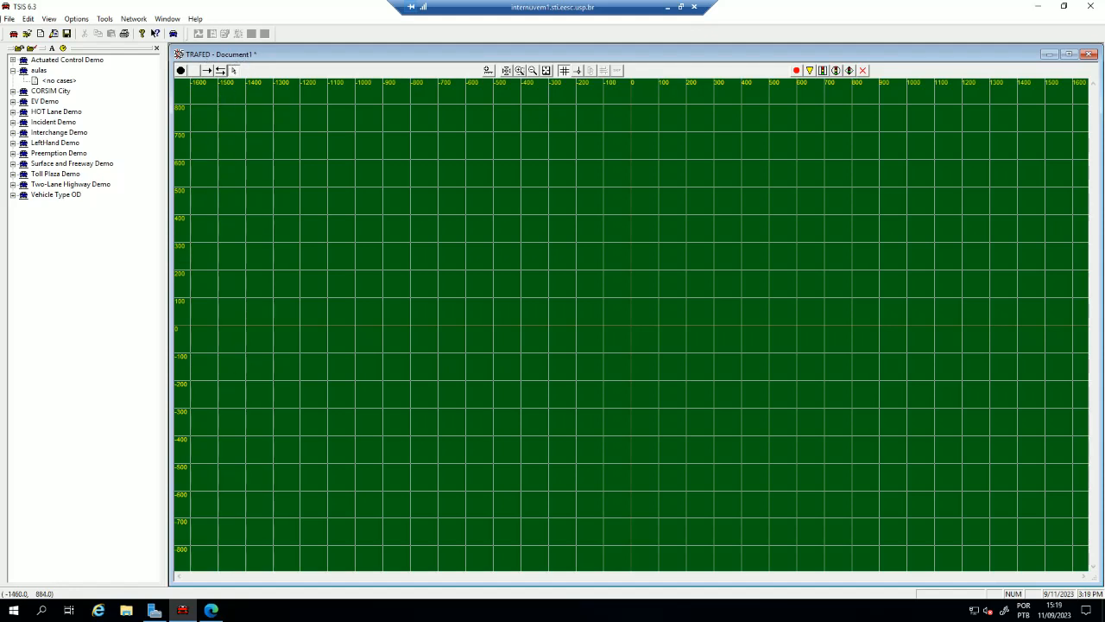
- Save the network as aula02 in the aulas folder and select its network file in the project tree
click(66, 34)
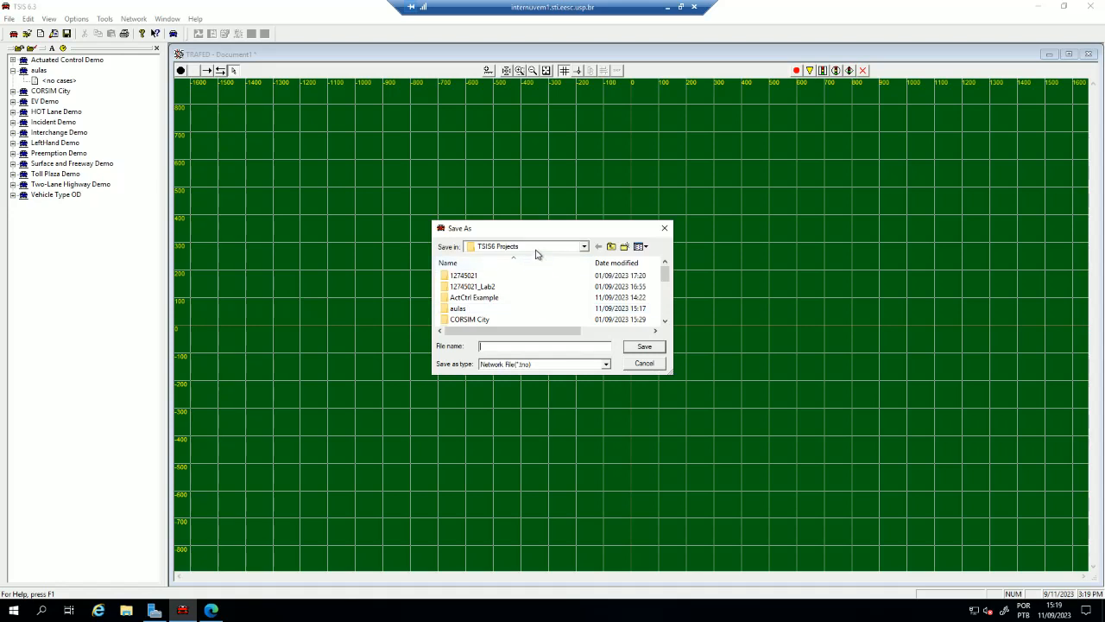
double_click(473, 311)
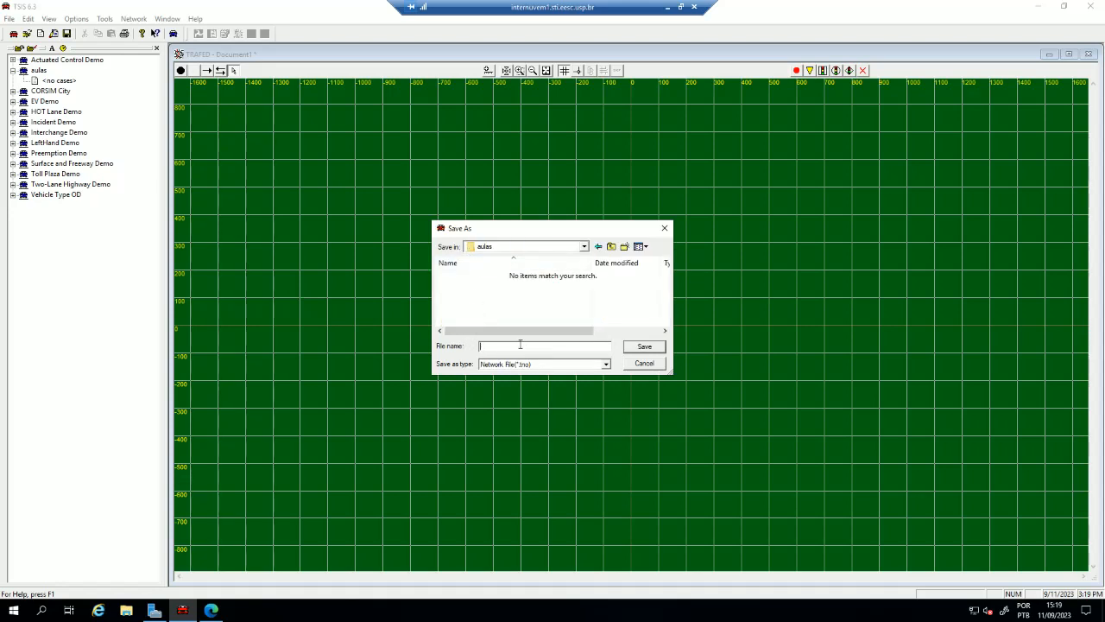
text(aula)
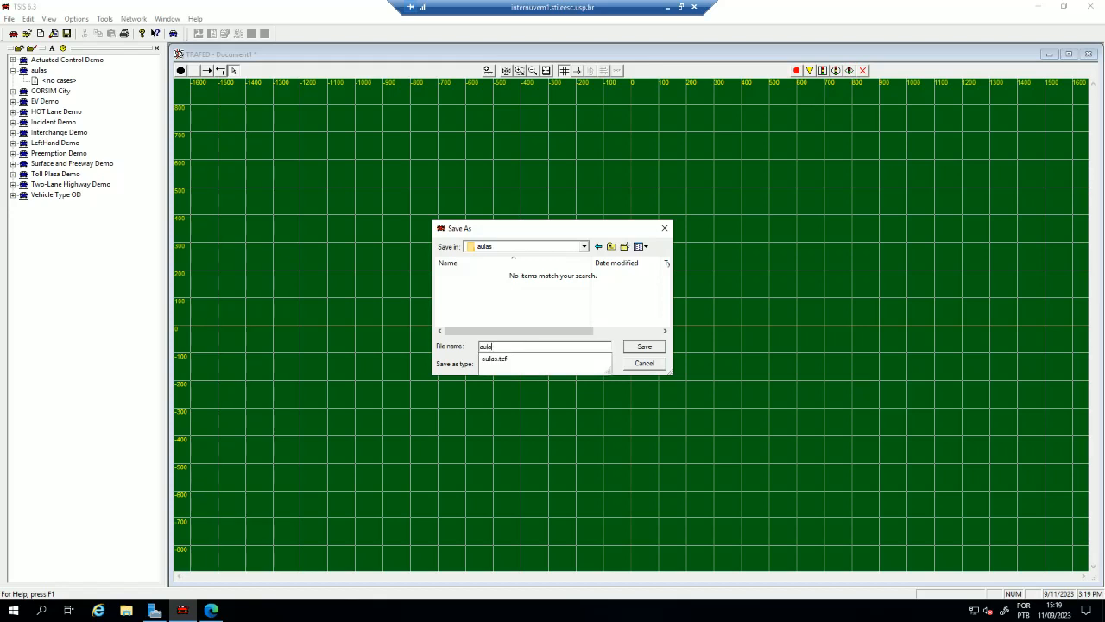
text(025)
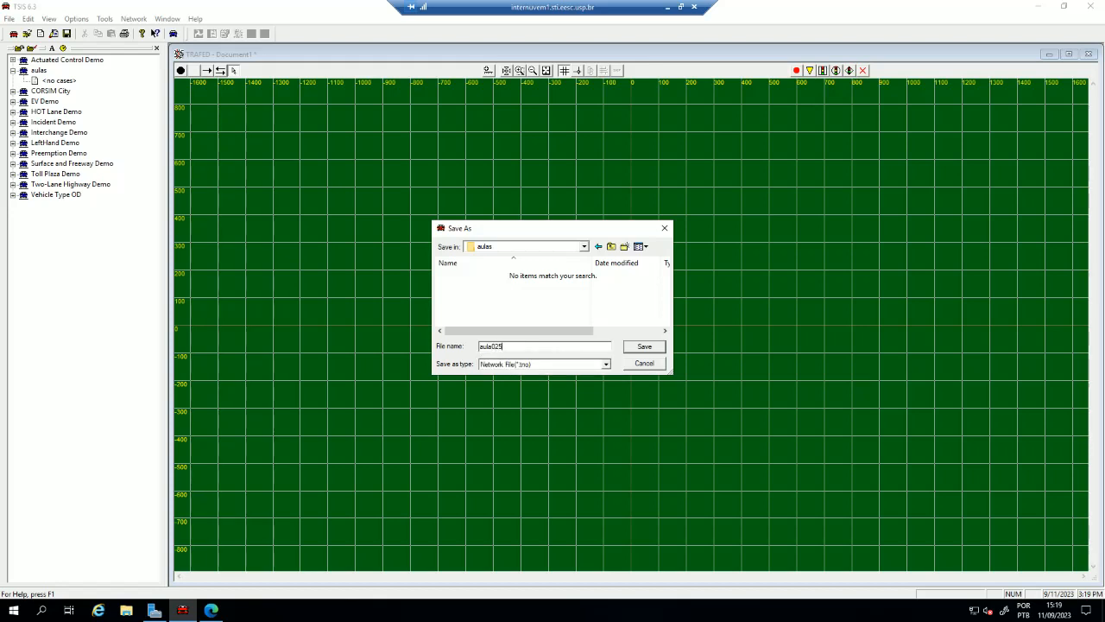
key(Return)
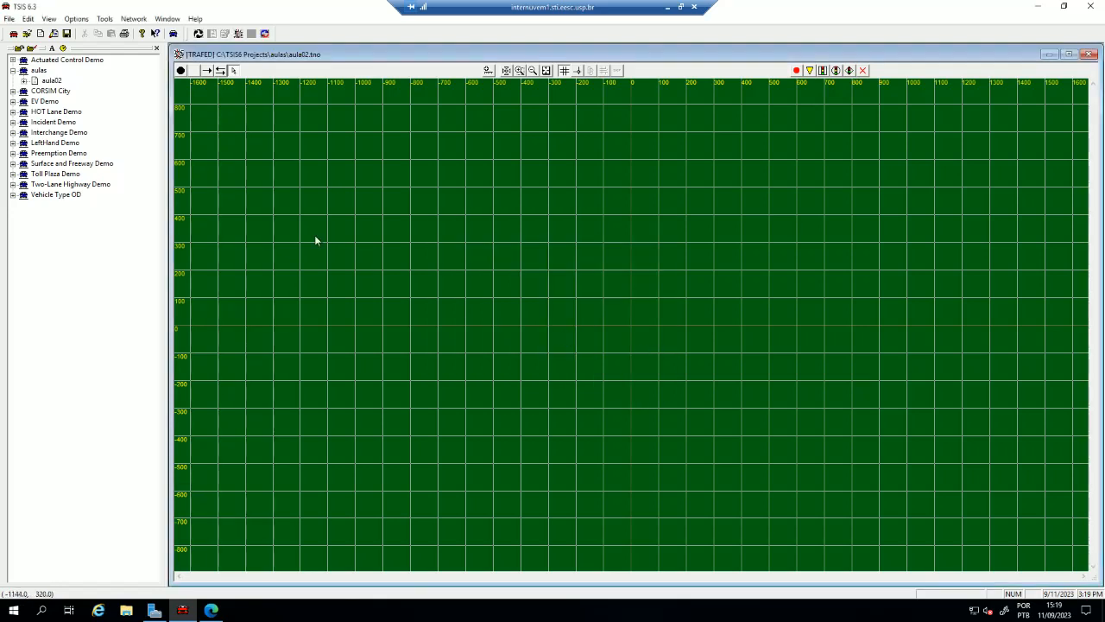
click(24, 80)
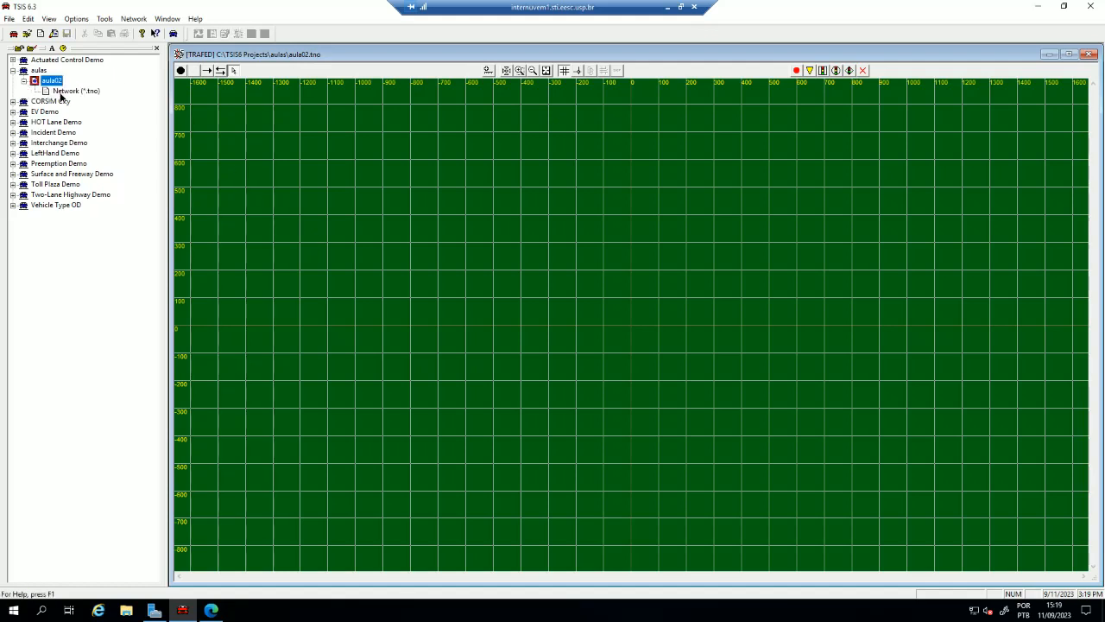
click(65, 91)
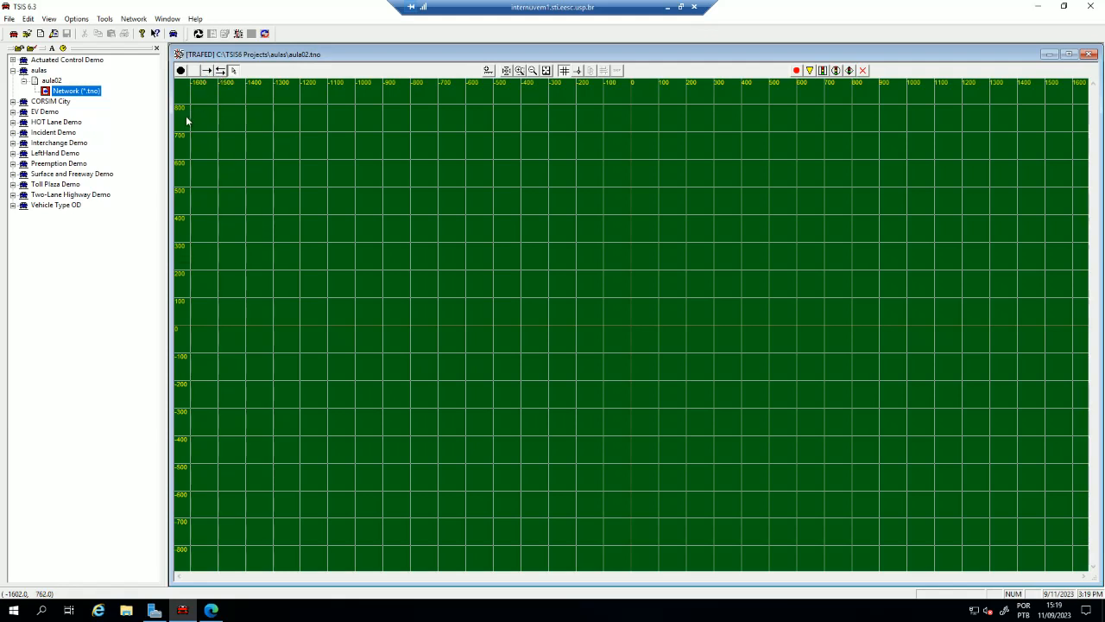
- Place three freeway nodes along the horizontal axis at X about 0, 606 and 1202 feet
click(194, 71)
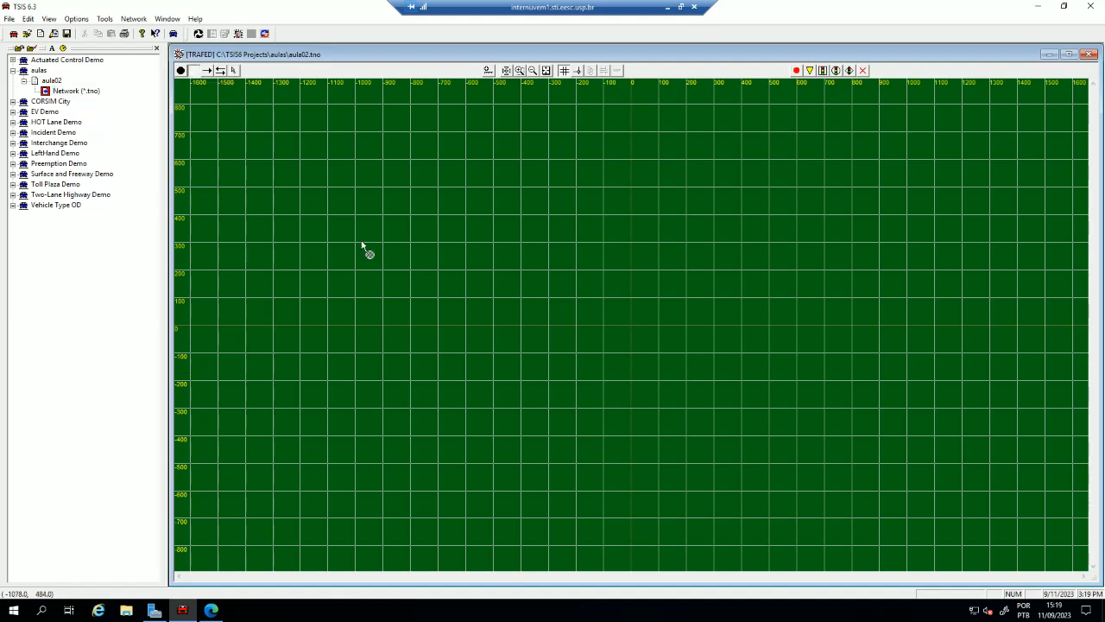
click(632, 325)
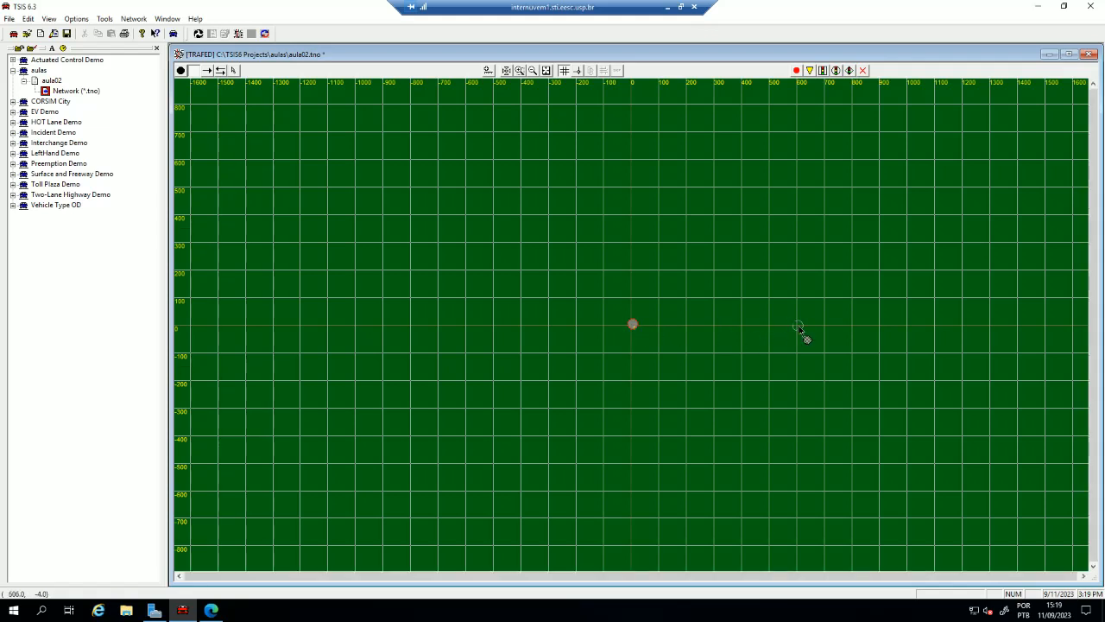
click(798, 325)
click(962, 324)
key(Escape)
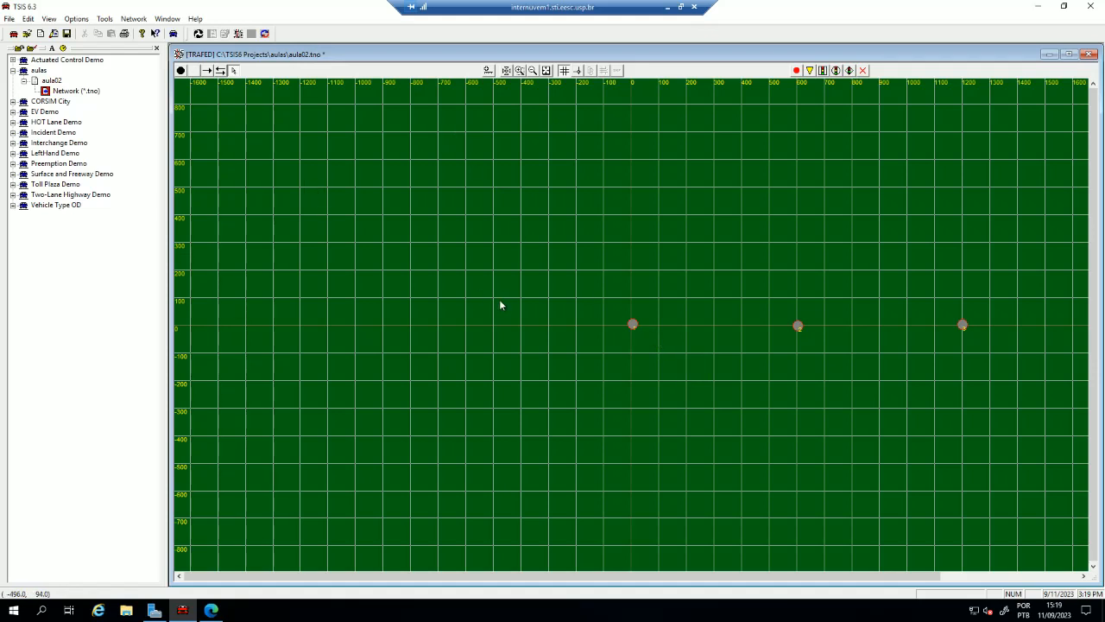
- Set the location of freeway node 1 to X 0, Y 0 and of node 2 to X 3000, Y 0
double_click(632, 326)
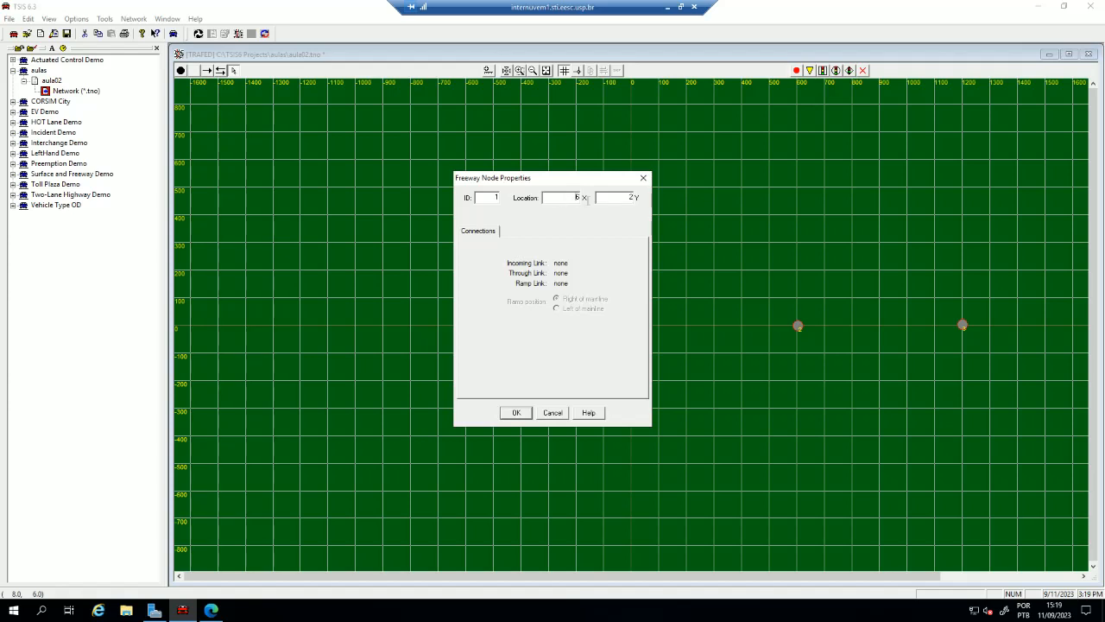
click(516, 412)
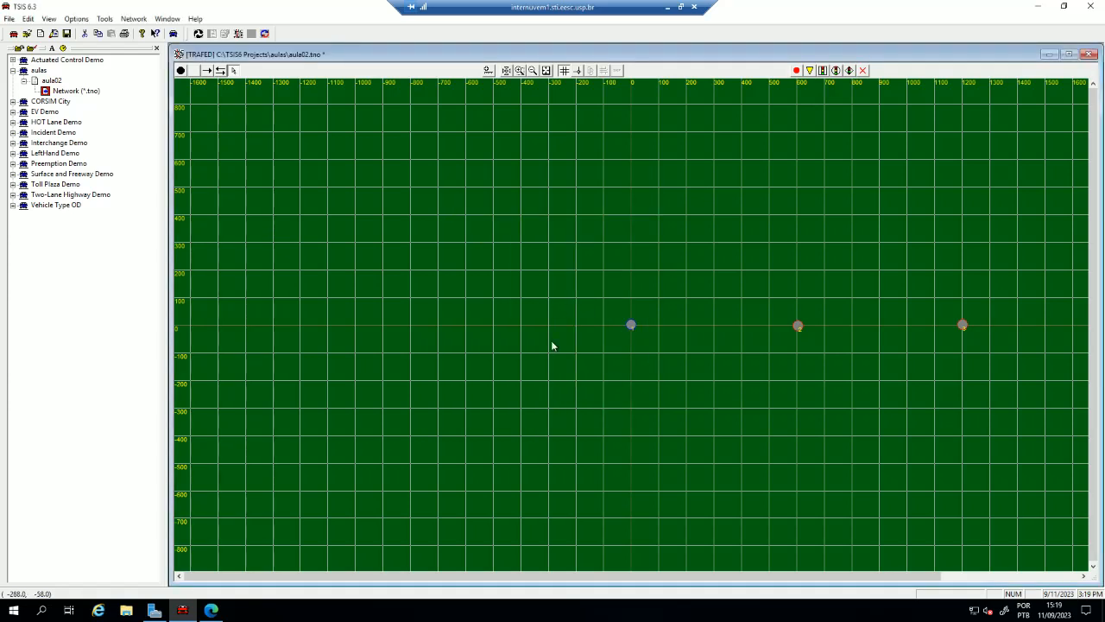
double_click(798, 327)
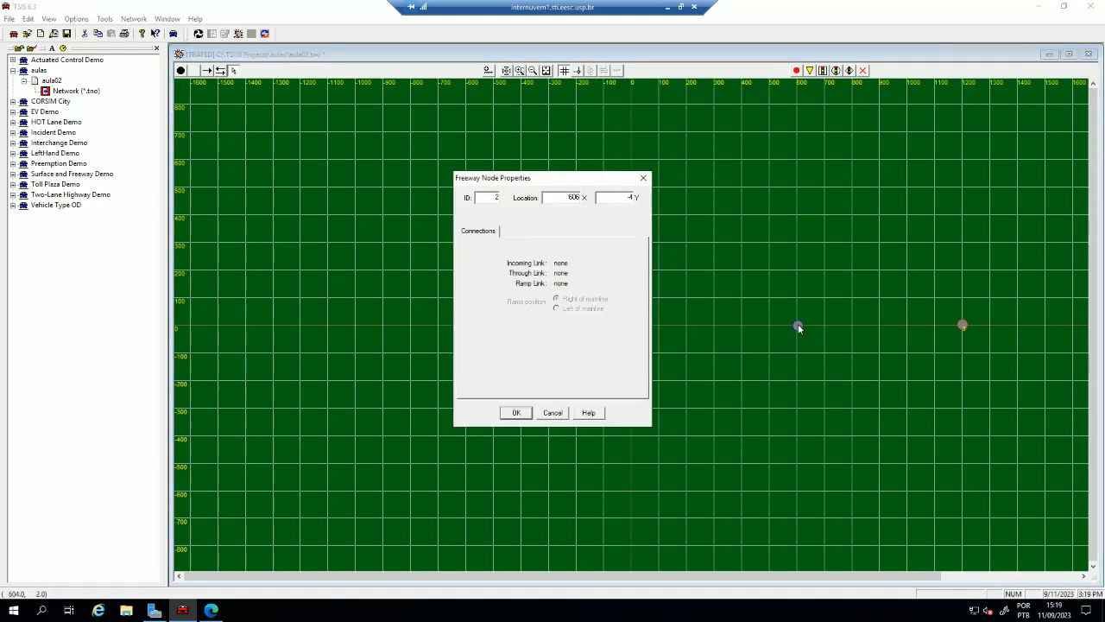
double_click(562, 197)
text(3000)
double_click(628, 197)
click(518, 411)
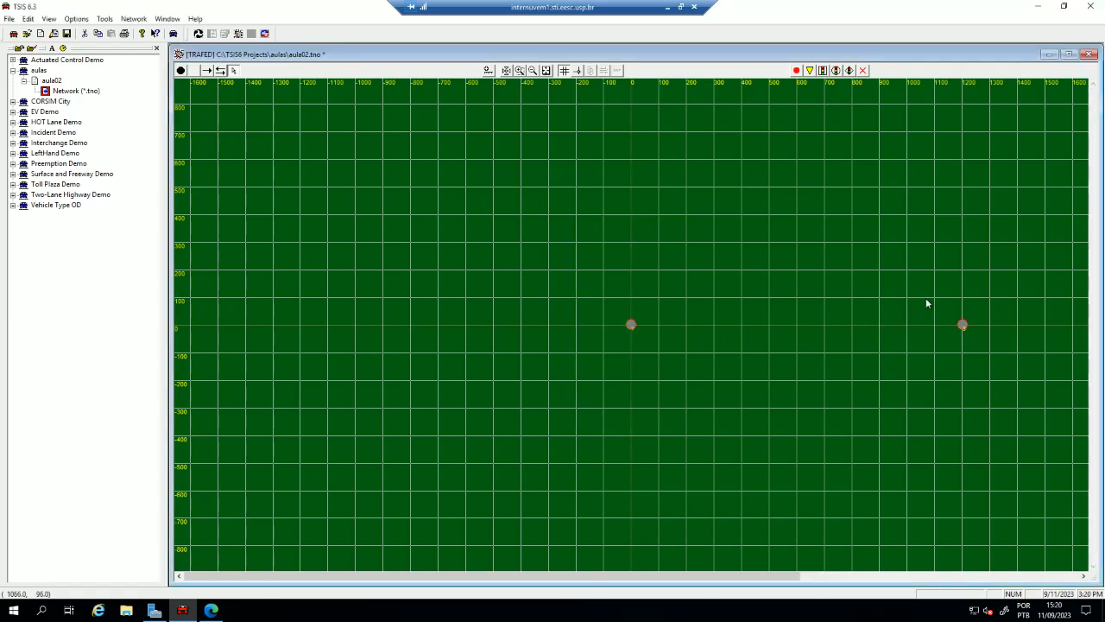
- Set the location of freeway node 3 to X 6000, Y 0 and show the entire network
double_click(963, 326)
double_click(570, 197)
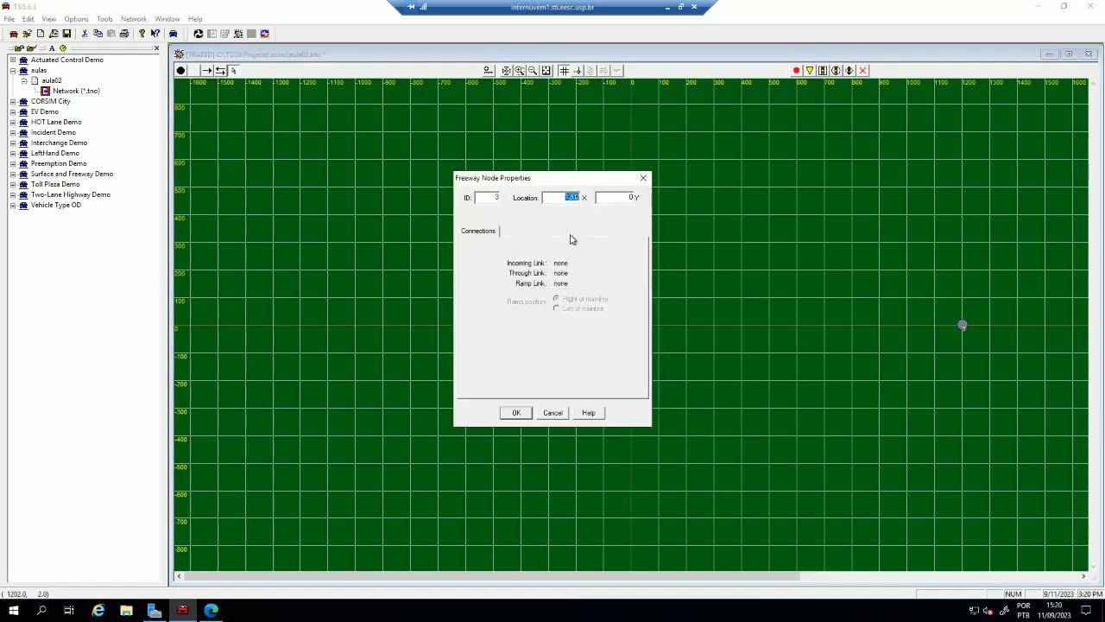
text(6000)
click(624, 197)
click(515, 412)
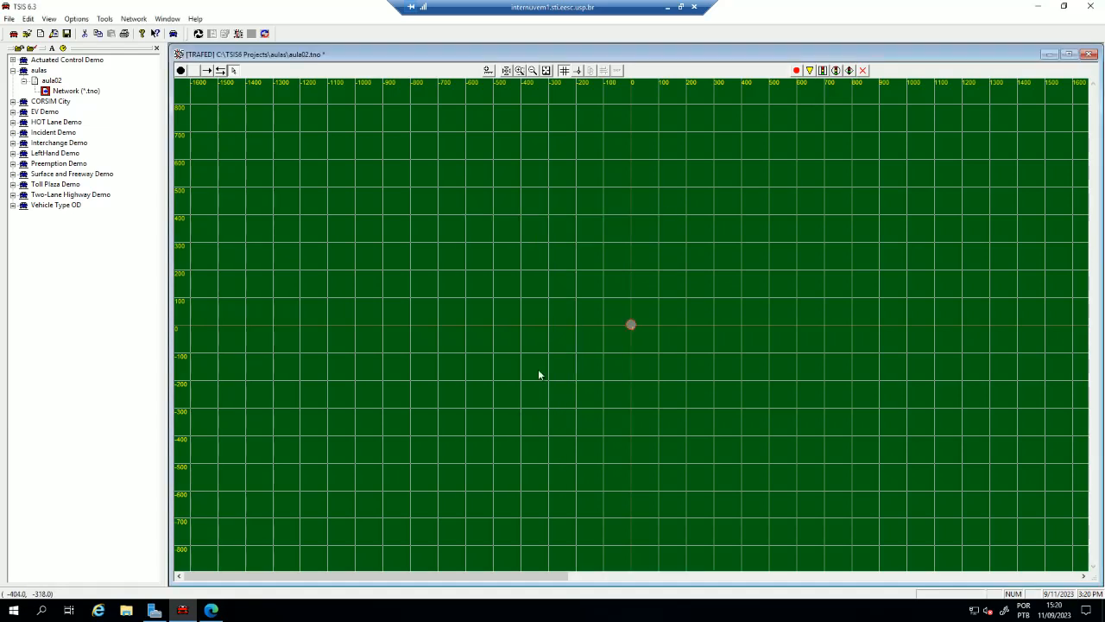
click(547, 71)
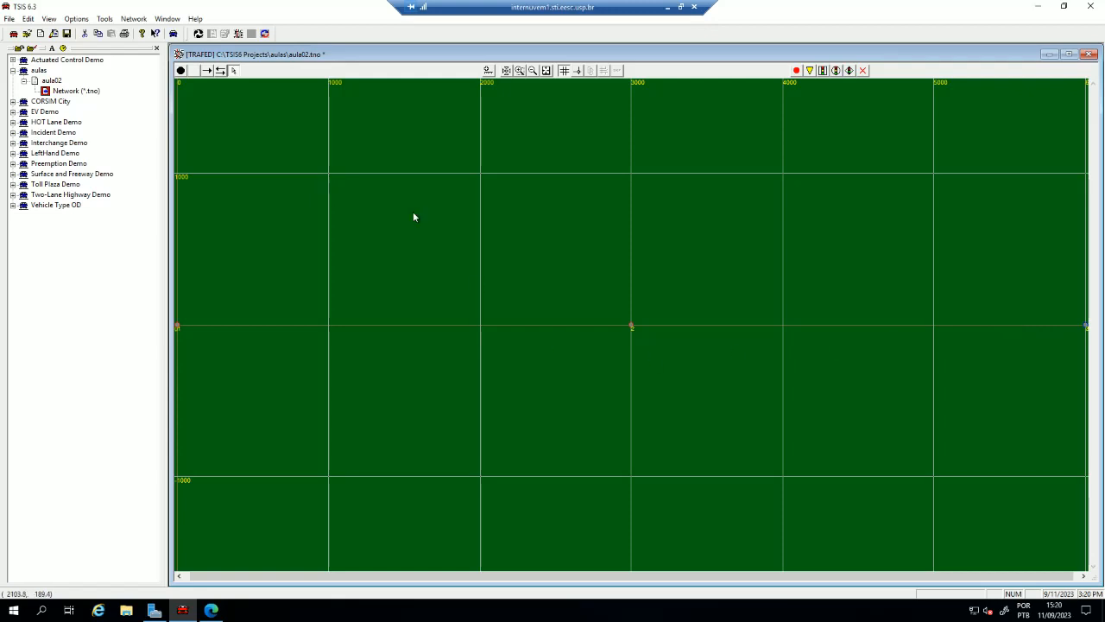
- Connect freeway node 1 to node 2 and node 2 to node 3 with one-way links
click(208, 72)
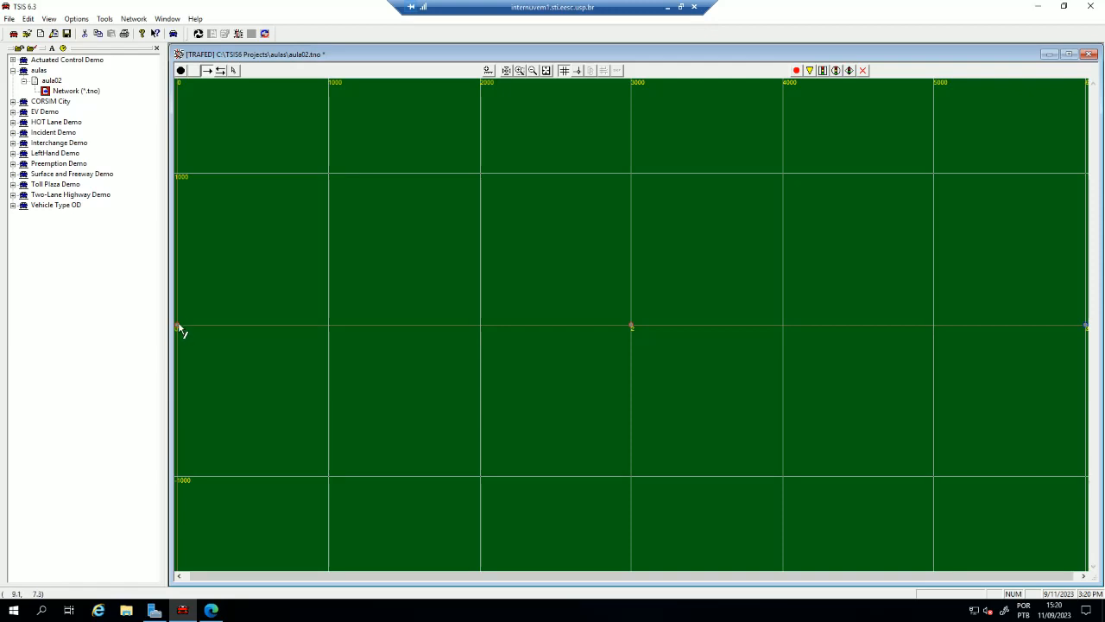
drag(179, 326, 613, 322)
click(634, 328)
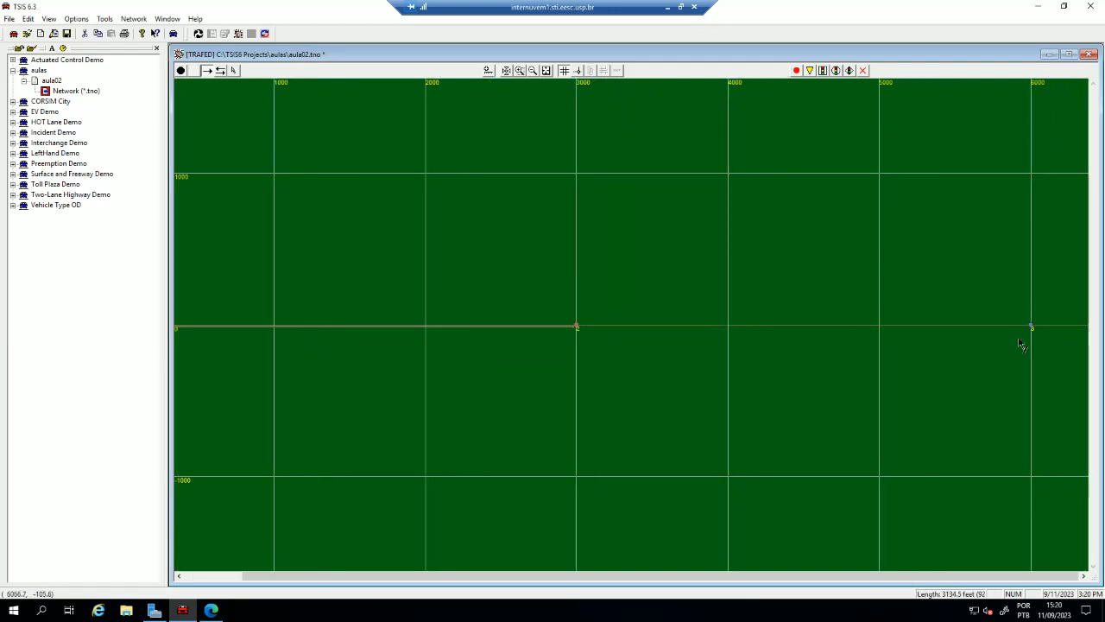
click(1075, 326)
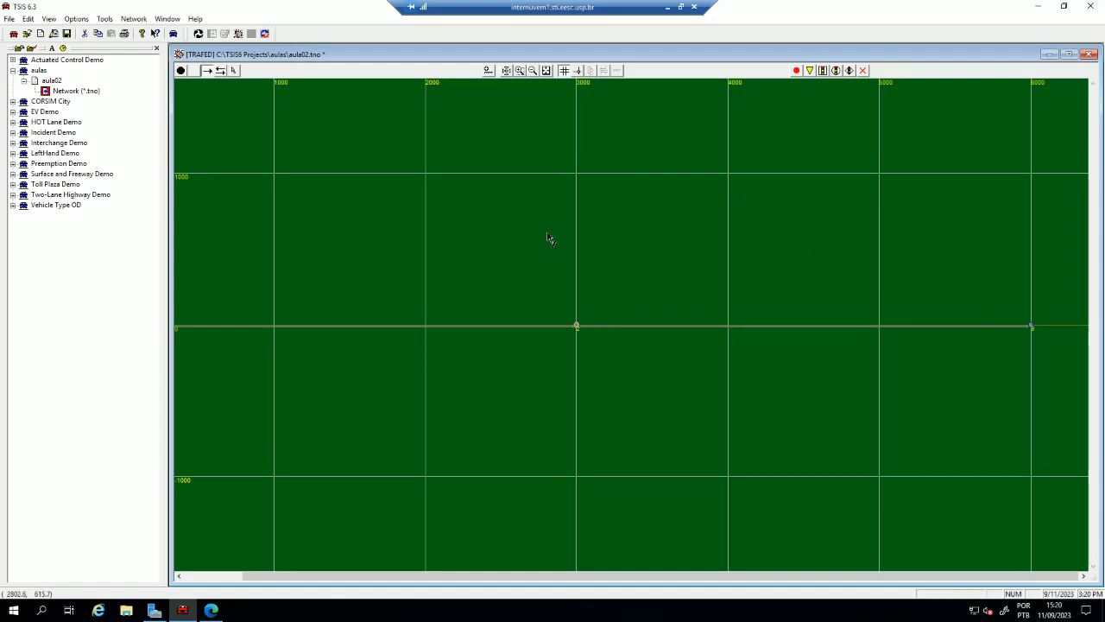
key(Escape)
- Review the properties of the link from node 1 to node 2, including lanes, HOV and truck restriction options, keeping trucks not biased or restricted
double_click(387, 326)
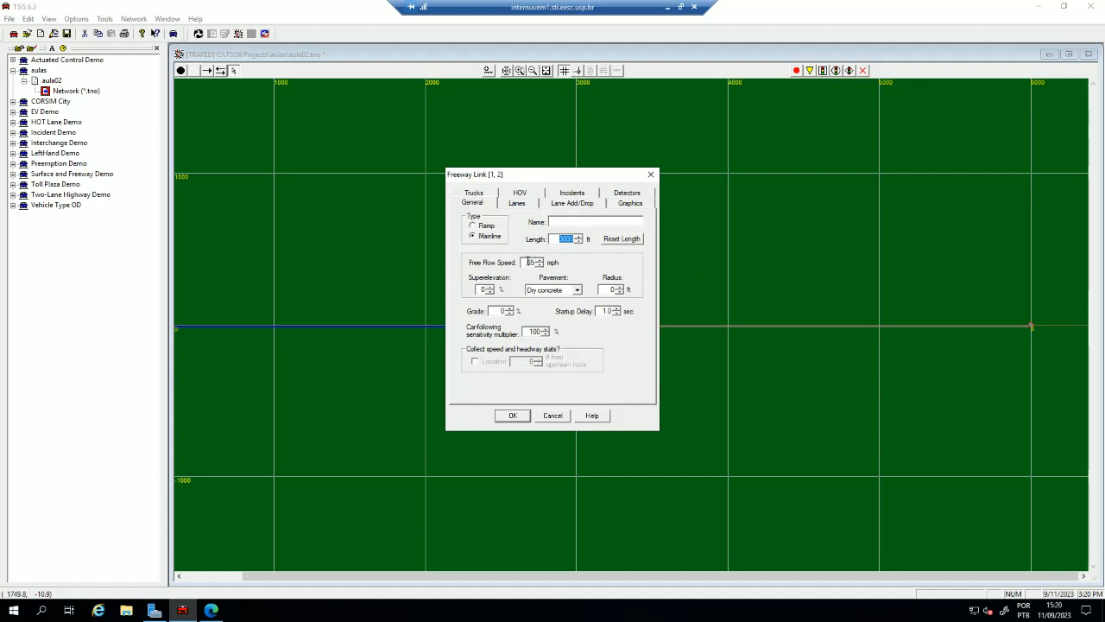
double_click(529, 261)
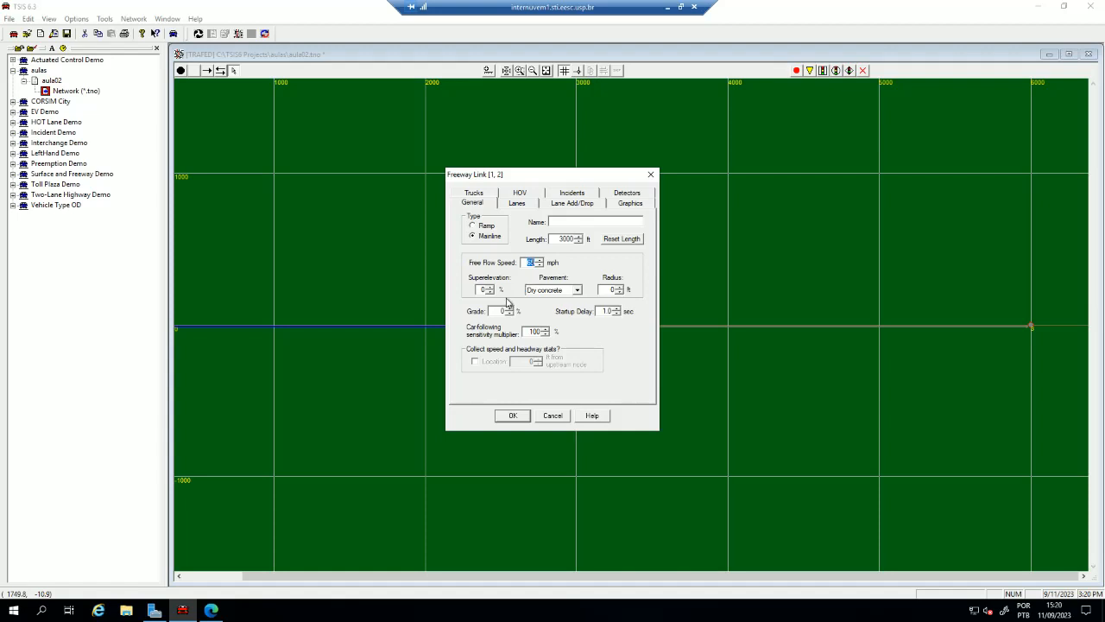
click(516, 204)
click(575, 205)
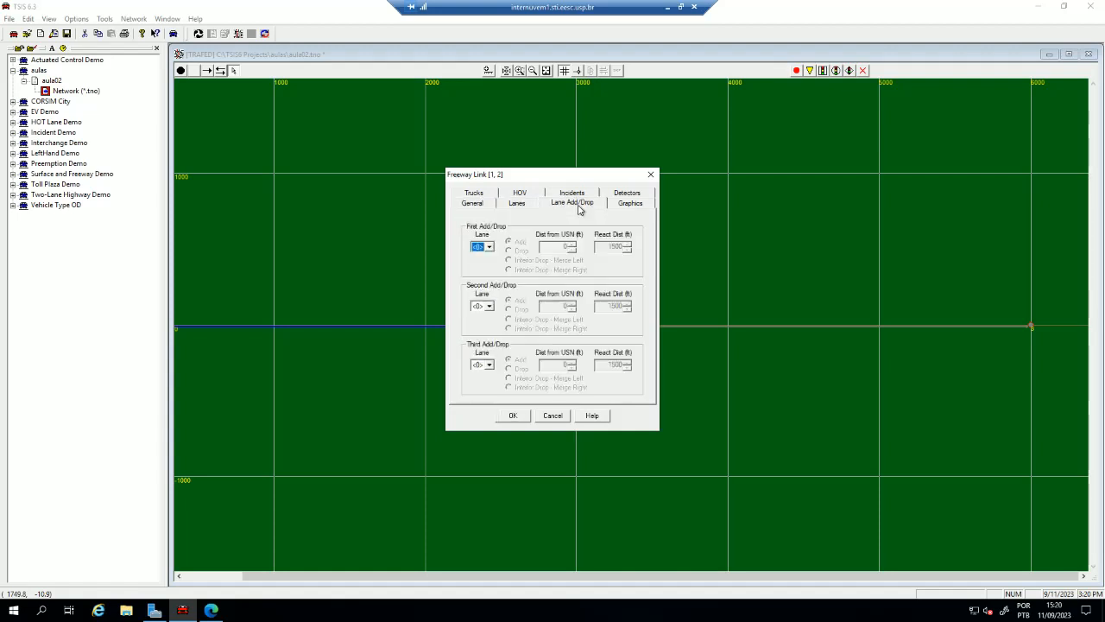
click(625, 195)
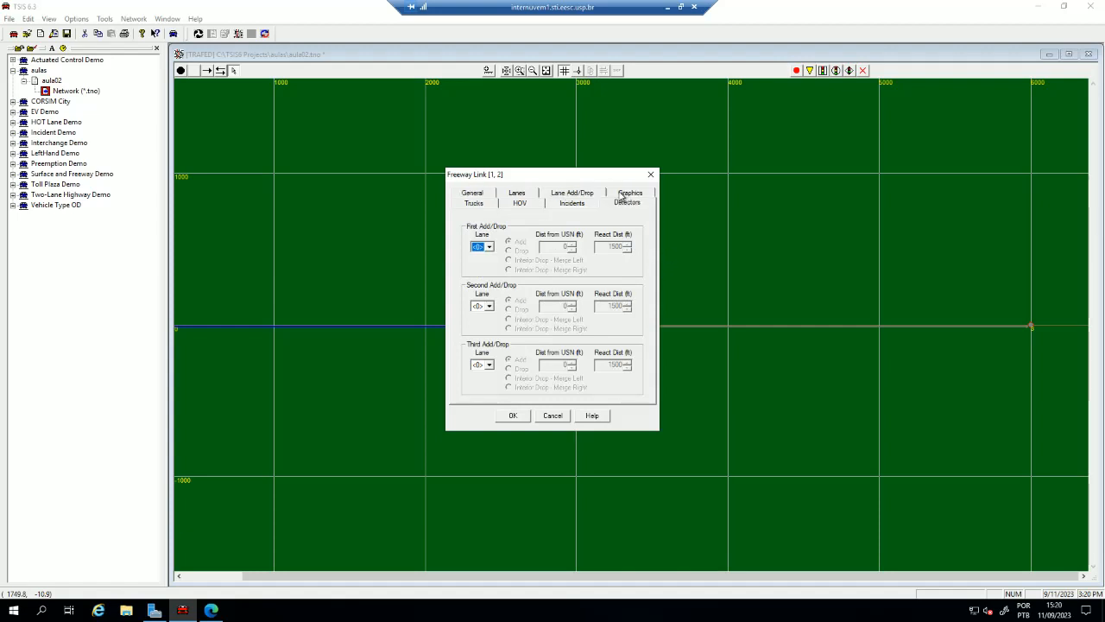
click(573, 205)
click(522, 205)
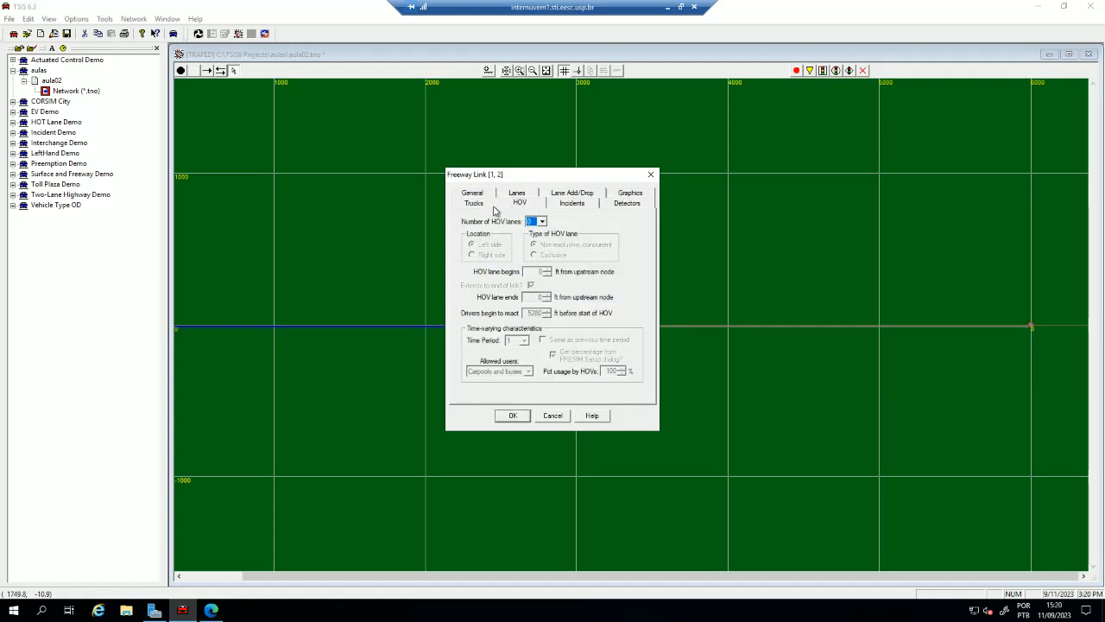
click(480, 205)
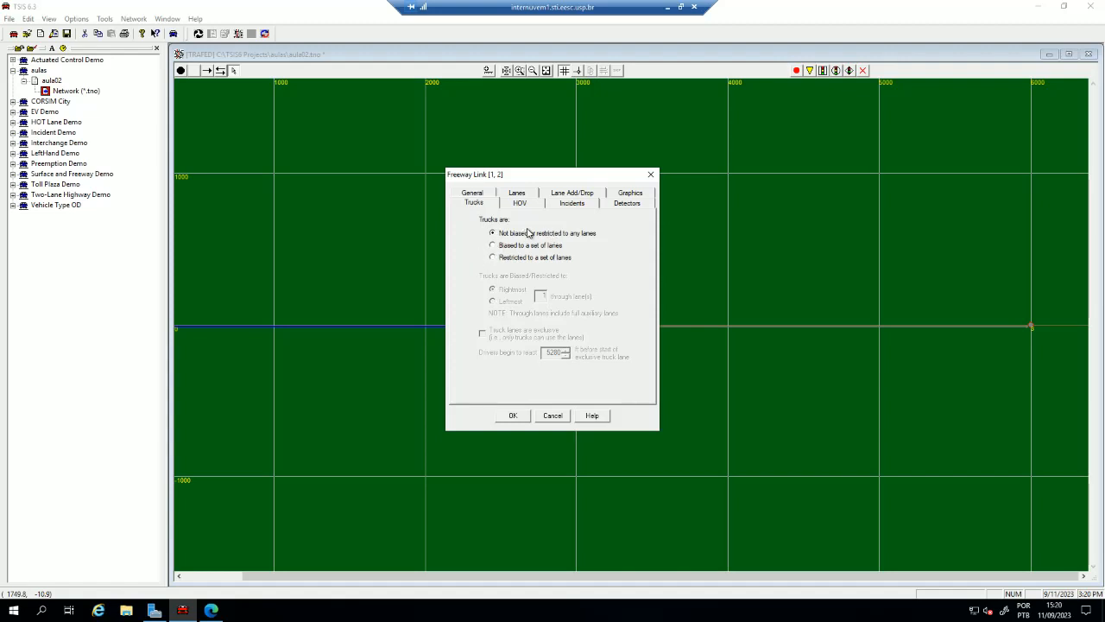
click(518, 246)
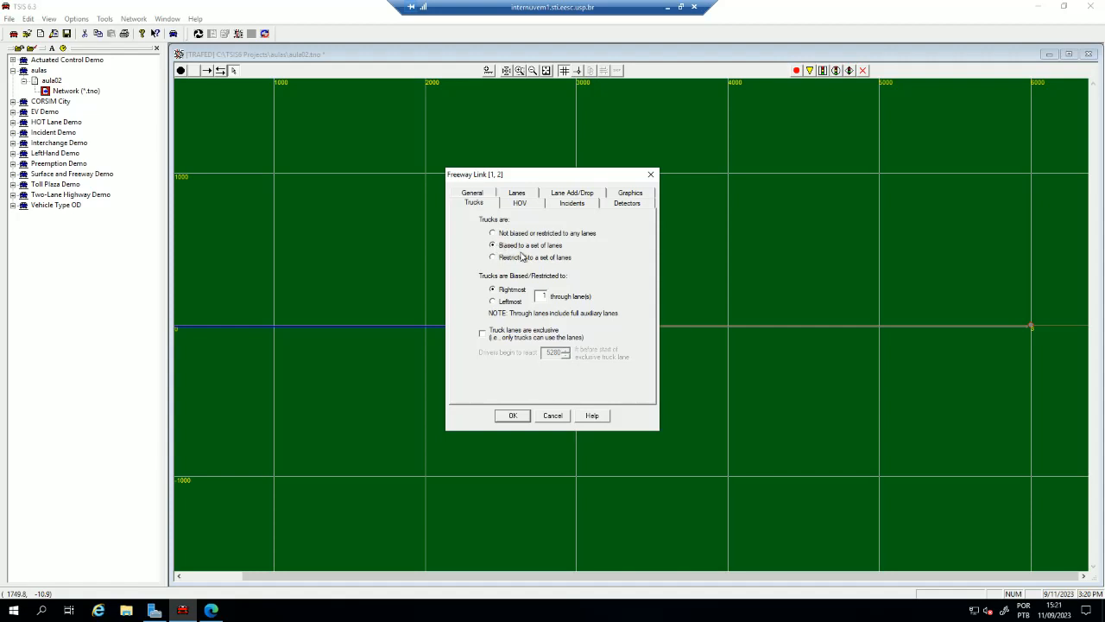
click(515, 258)
click(508, 234)
click(512, 416)
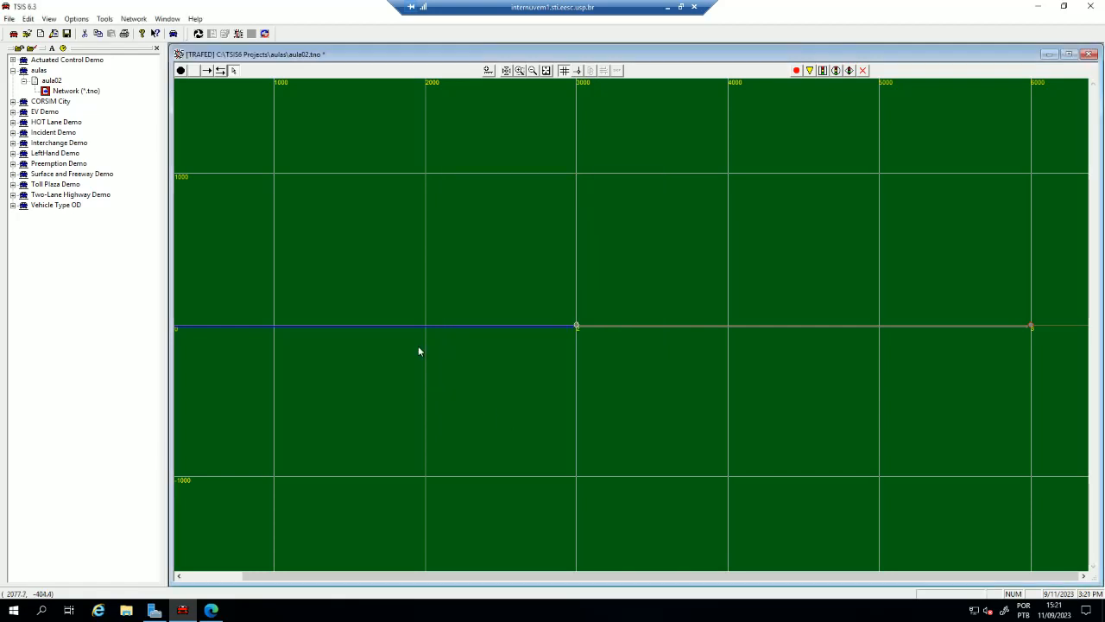
- Draw a one-way entry link into node 1 from a new point about 79 feet west of it
click(546, 72)
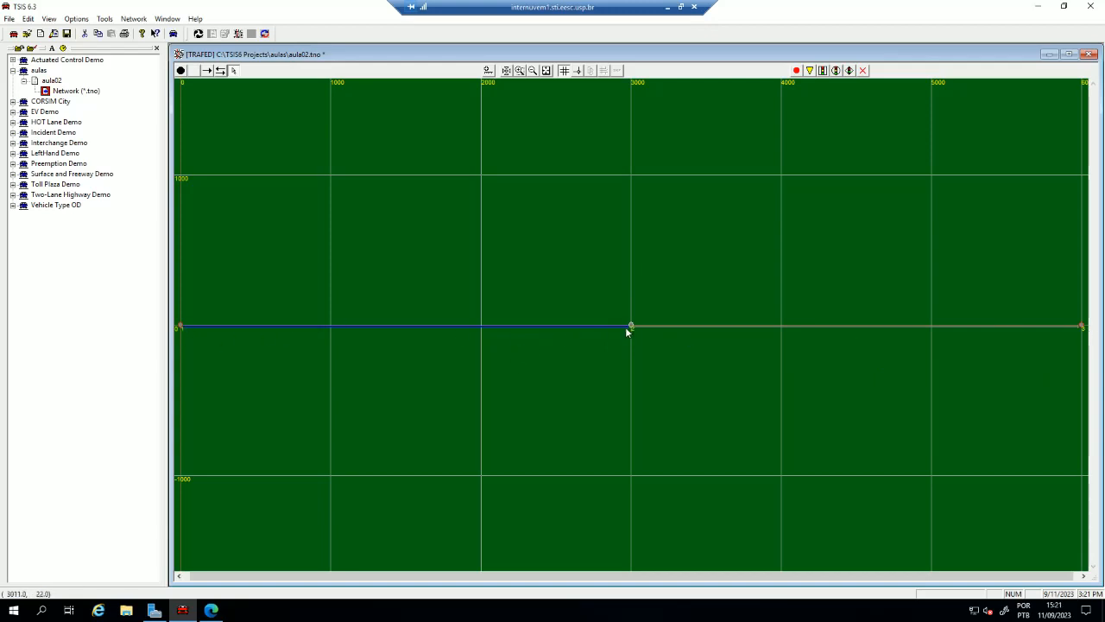
click(486, 360)
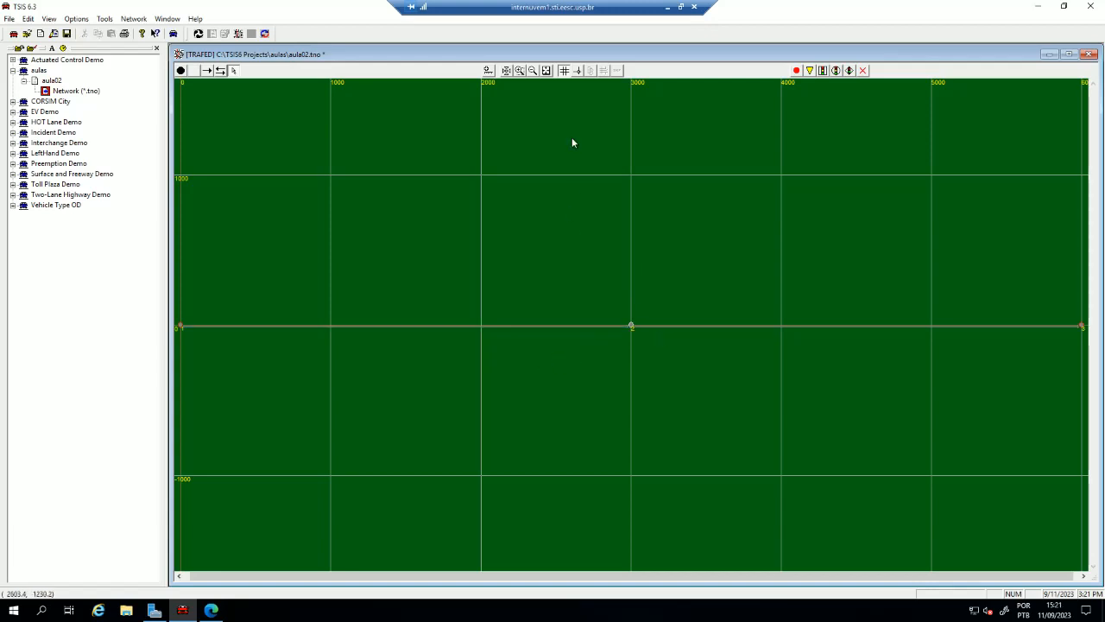
click(519, 70)
drag(209, 343, 168, 308)
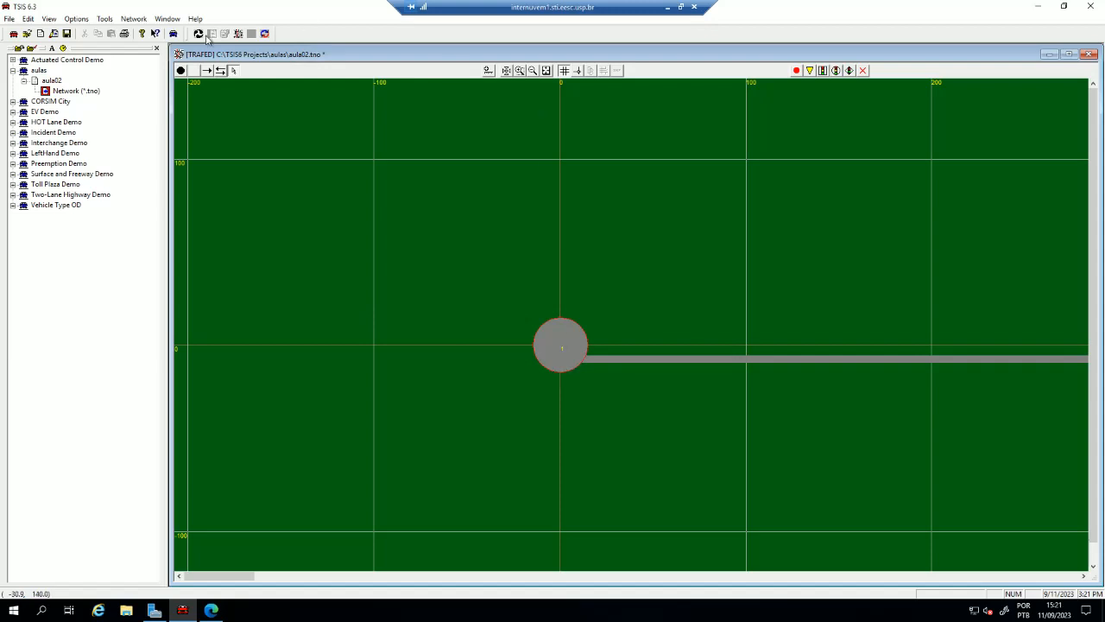
click(208, 71)
drag(412, 348, 561, 359)
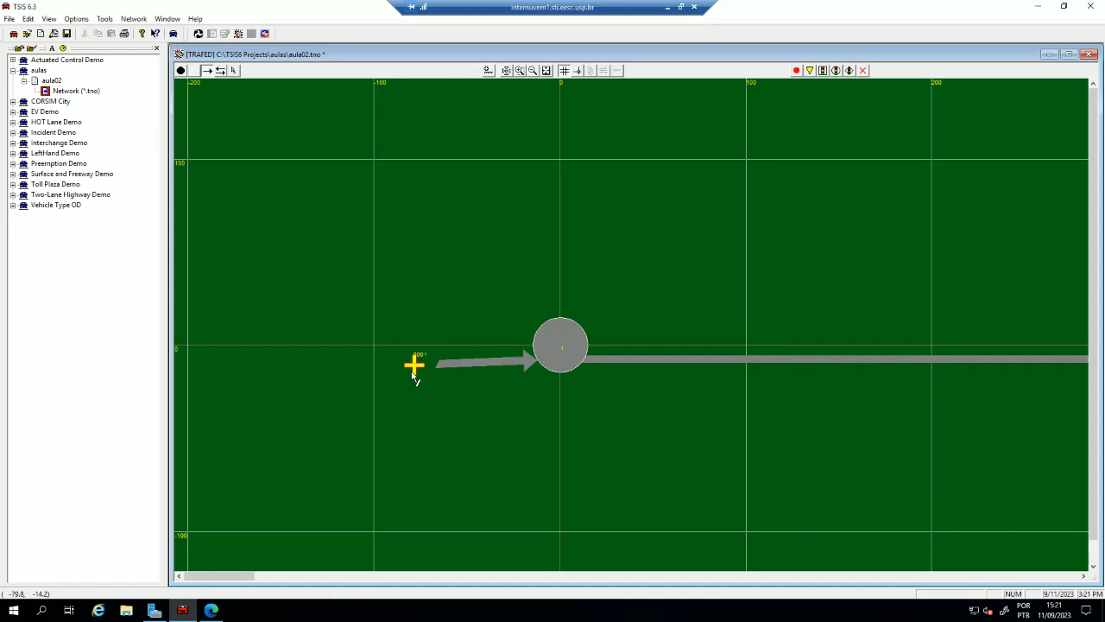
- Draw a one-way exit link from node 3 to a new point about 100 feet east of it
click(545, 70)
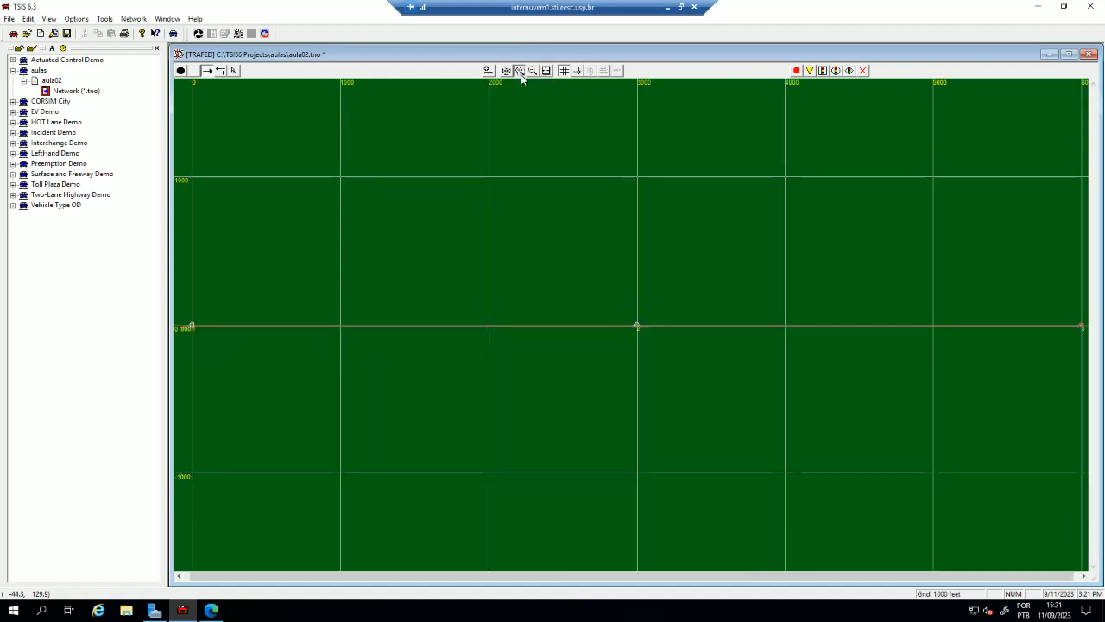
click(520, 70)
drag(1054, 311, 1090, 344)
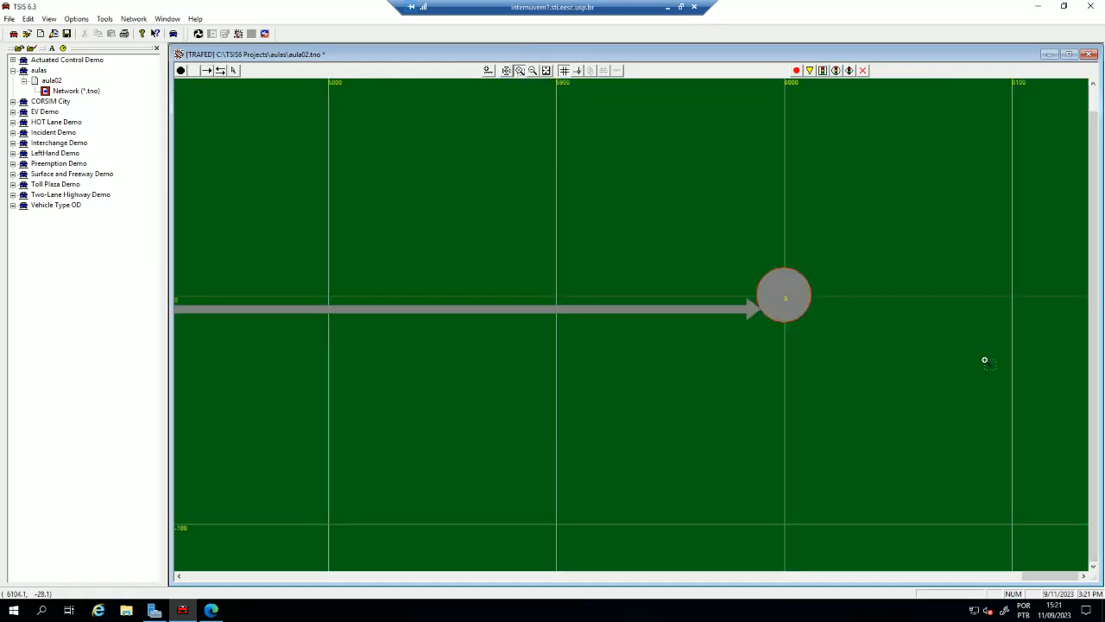
click(206, 71)
drag(786, 300, 1018, 301)
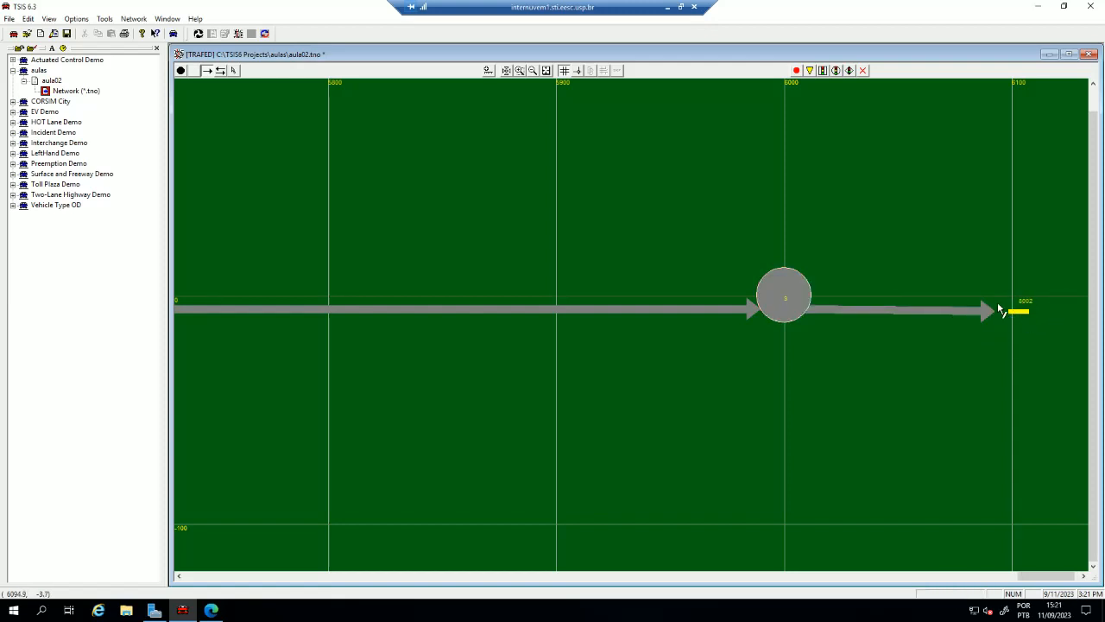
key(Escape)
click(546, 70)
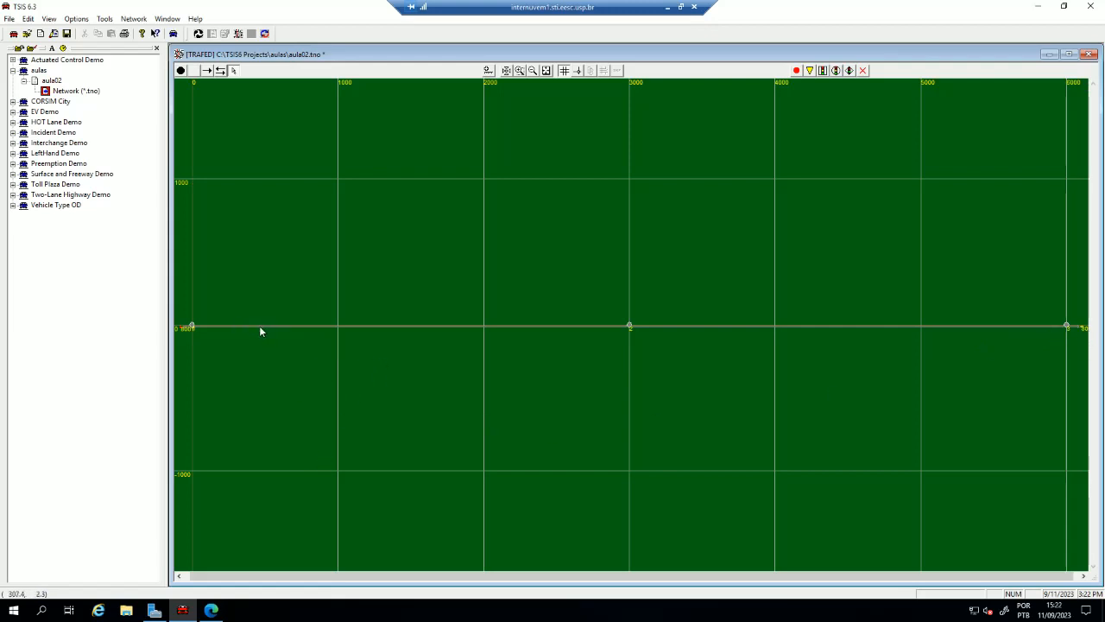
- Check the general properties of the link from node 1 to node 2 and set the grade of the link from node 2 to node 3 to 2%
double_click(592, 326)
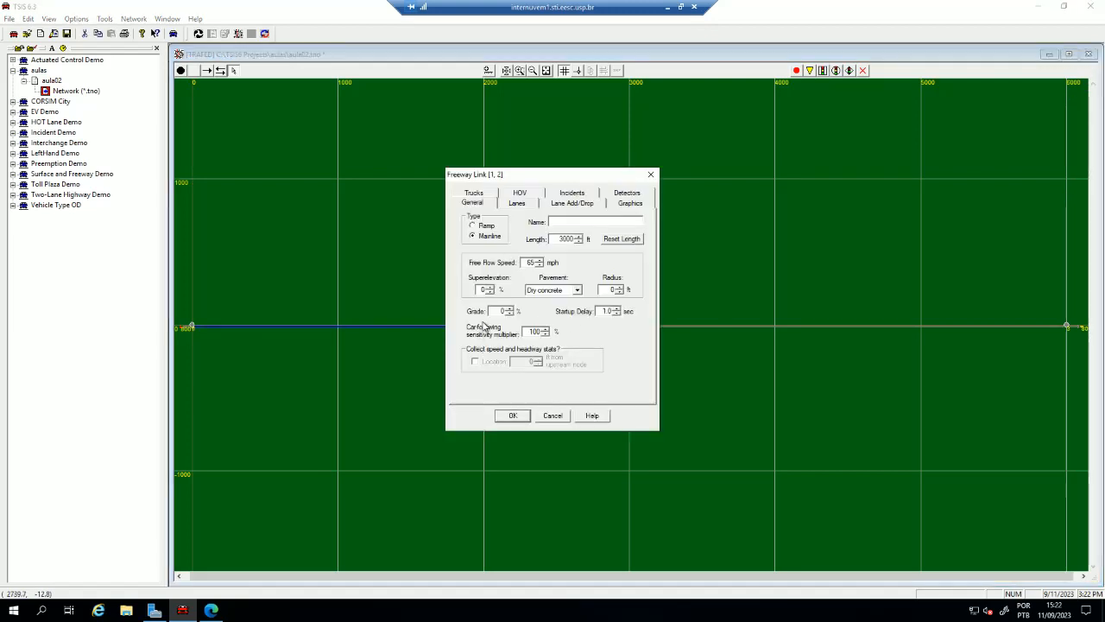
click(512, 415)
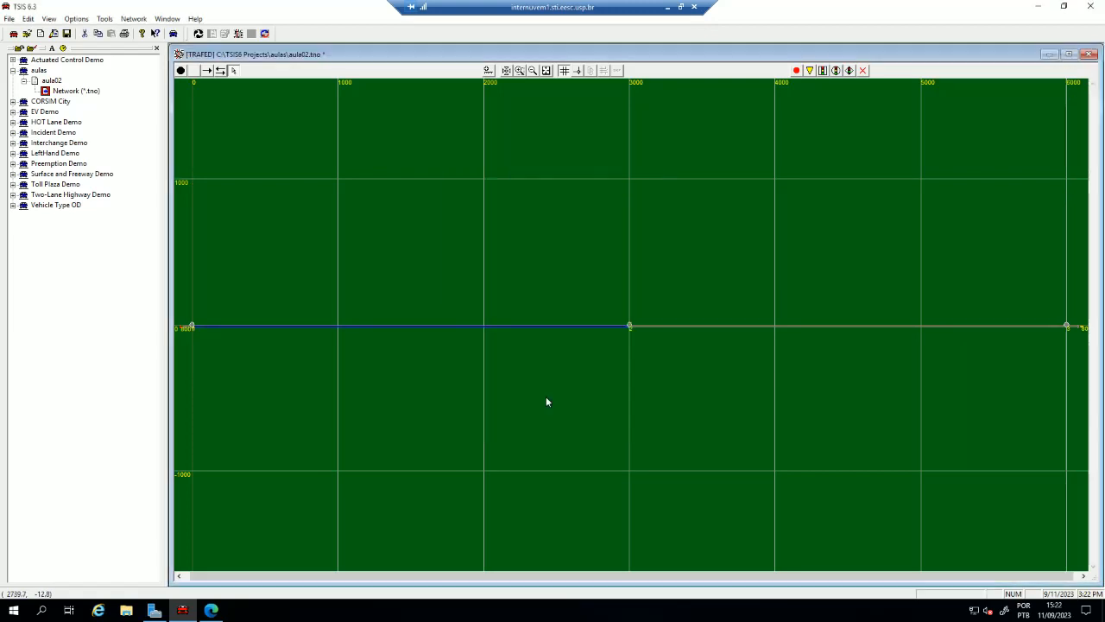
double_click(657, 326)
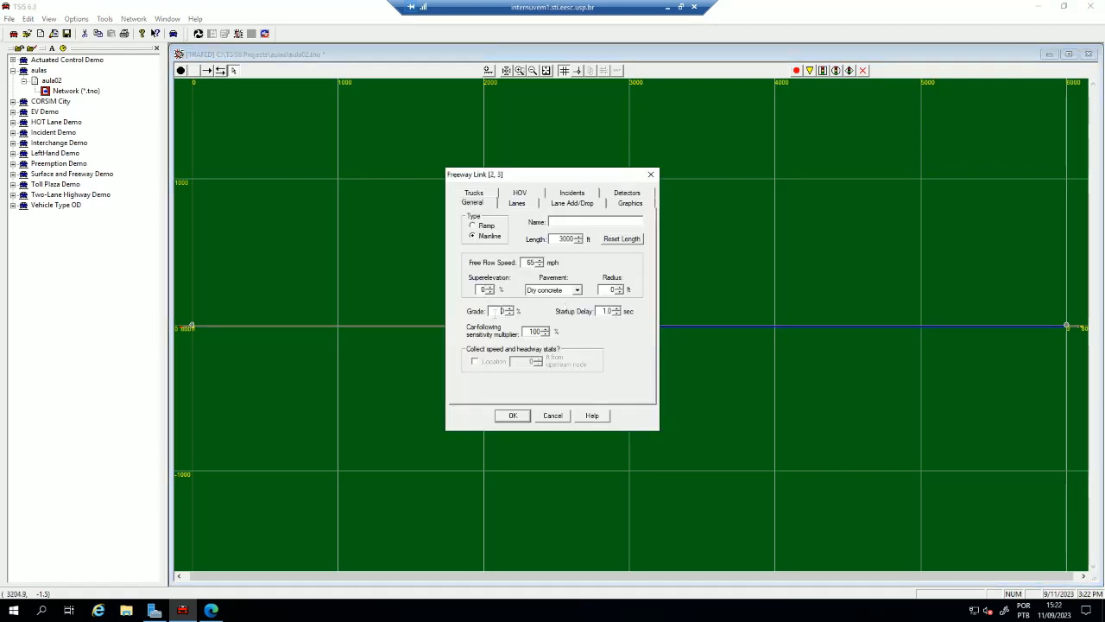
click(511, 417)
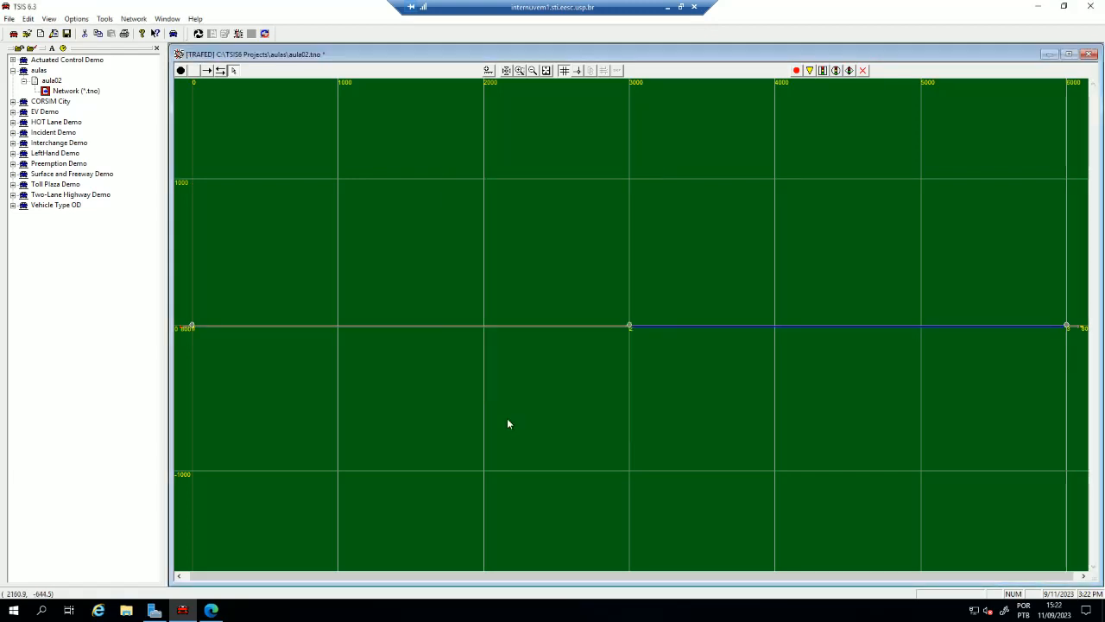
click(566, 378)
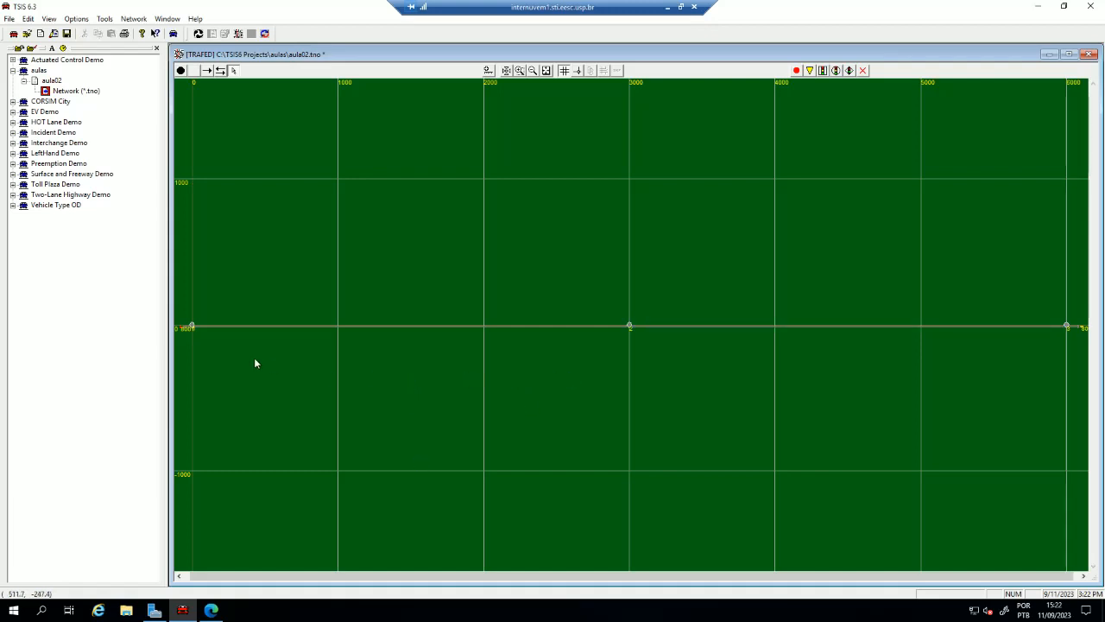
- Set the entry flow at the entry node before node 1 to 300, given as volumes (vph)
double_click(182, 327)
click(551, 415)
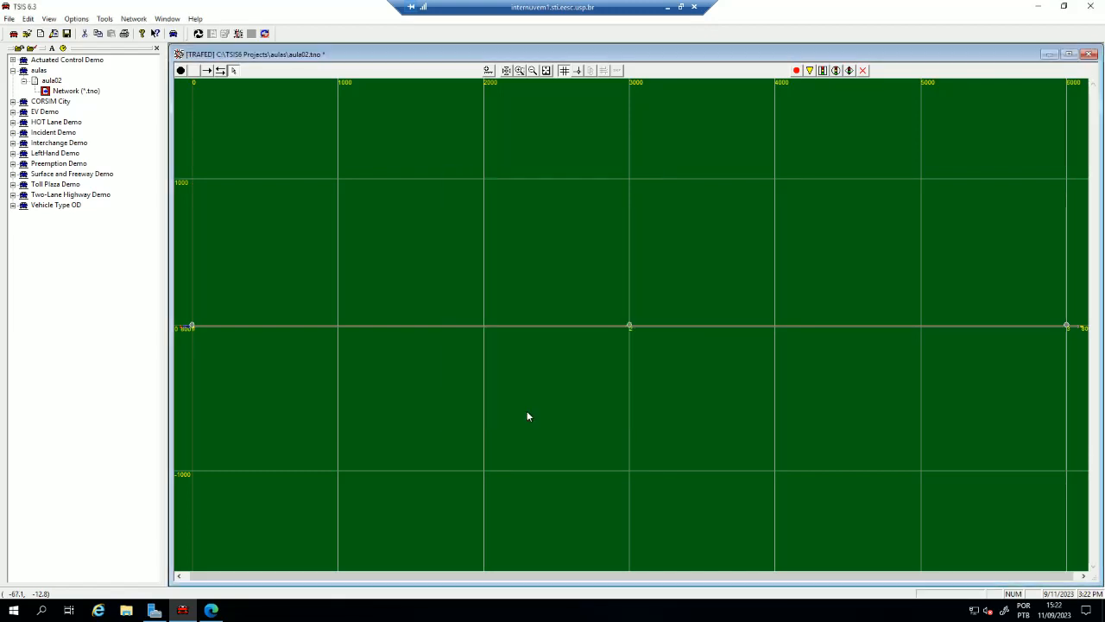
double_click(182, 329)
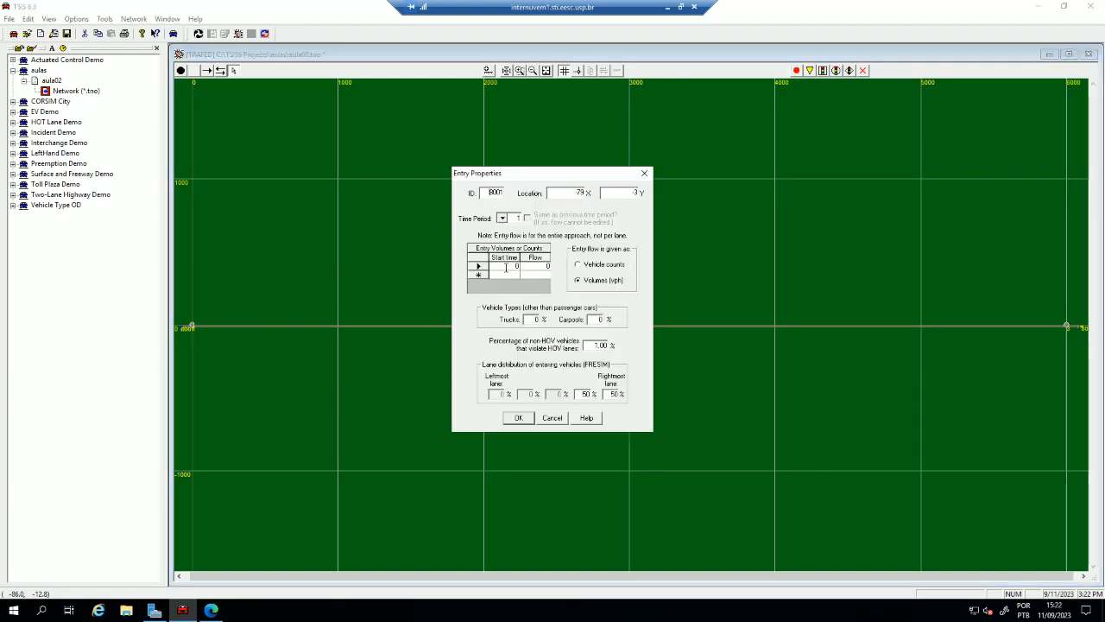
click(605, 265)
click(597, 283)
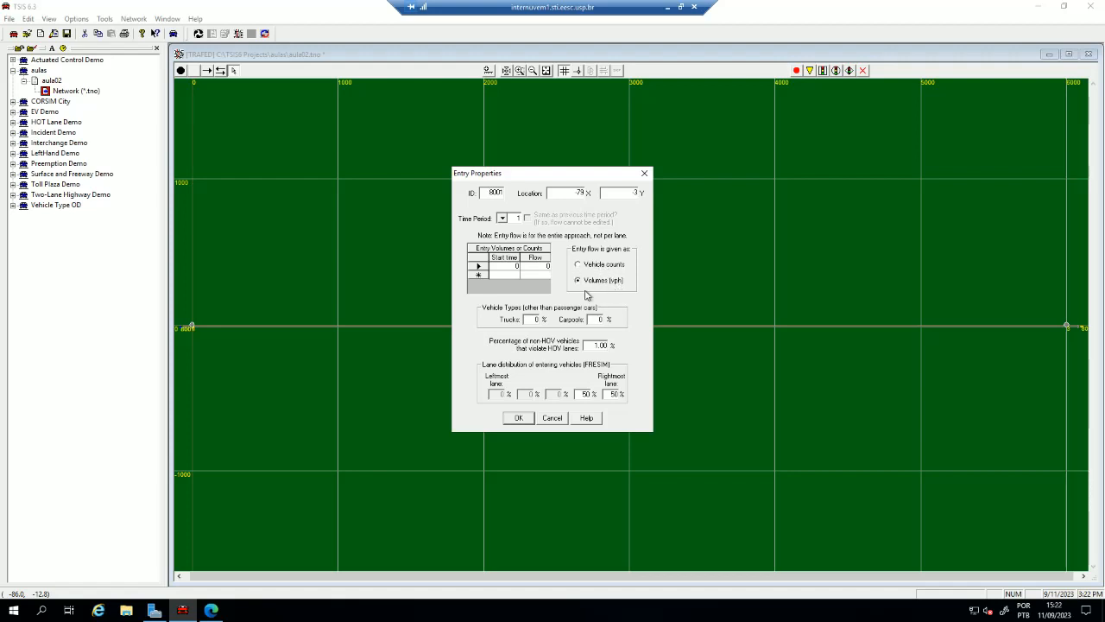
click(536, 269)
text(300)
click(519, 418)
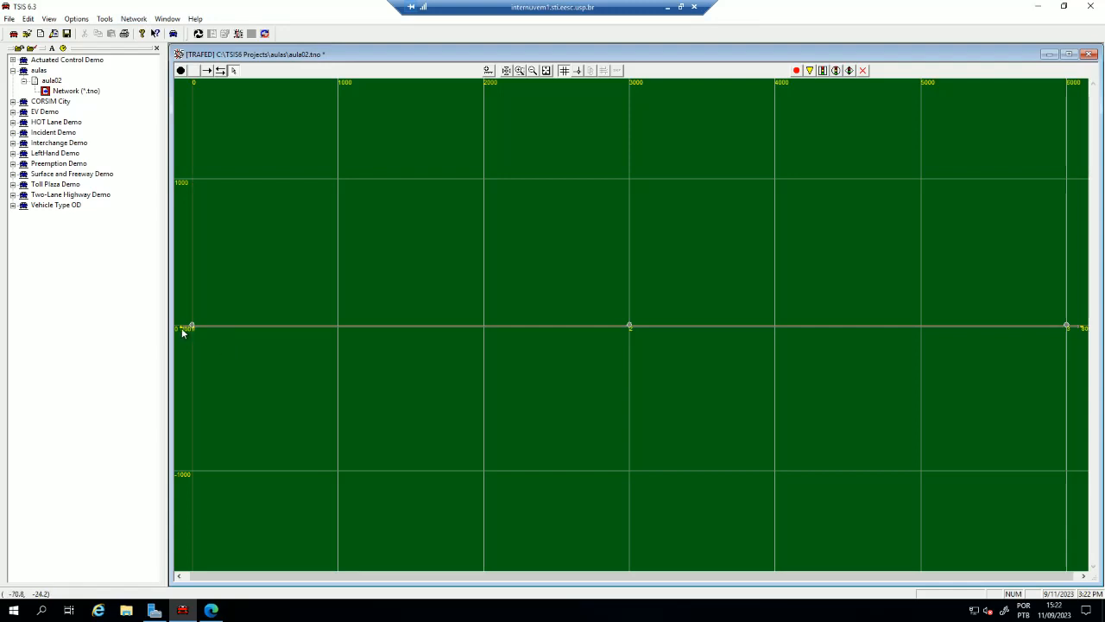
- Examine the length and truck percentages of vehicle type FRESIM 3 - NETSIM 2 in the network properties
click(132, 20)
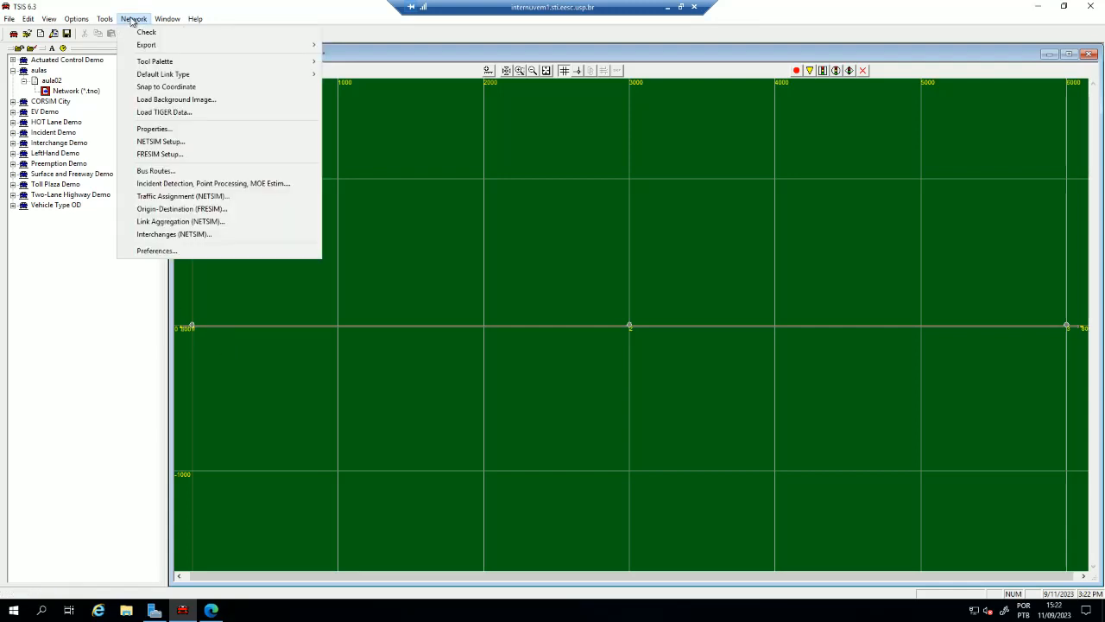
click(153, 129)
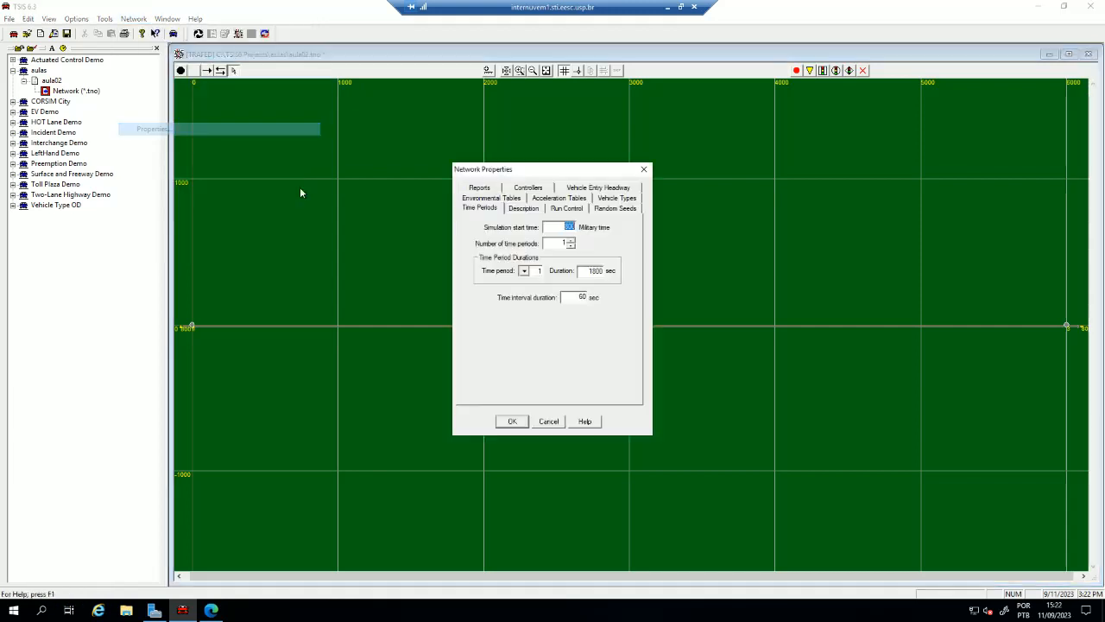
click(611, 200)
click(557, 239)
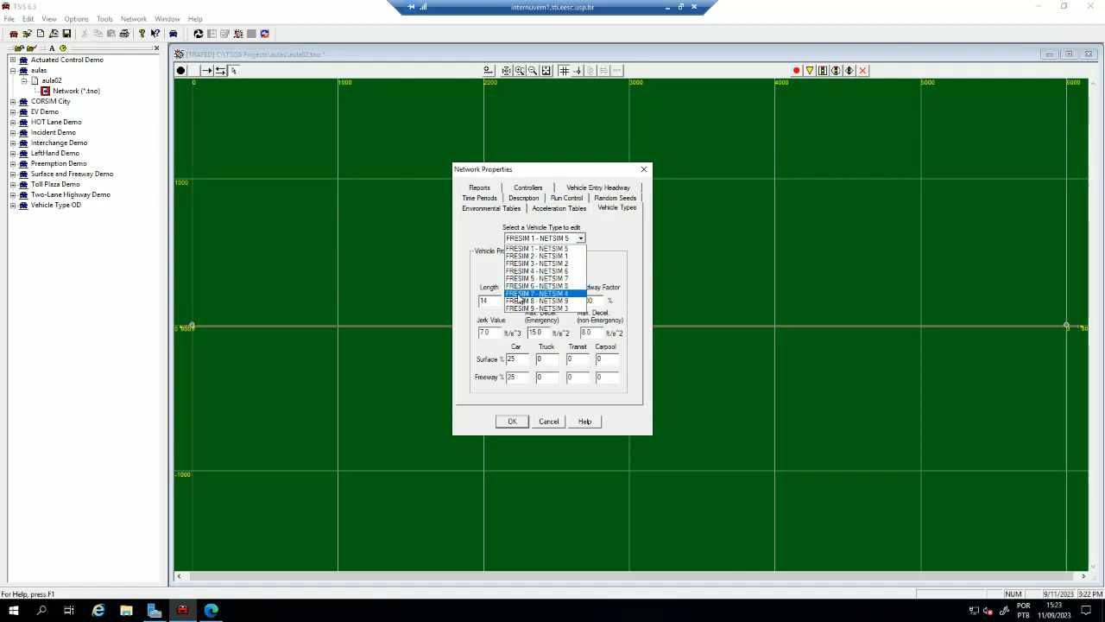
click(522, 263)
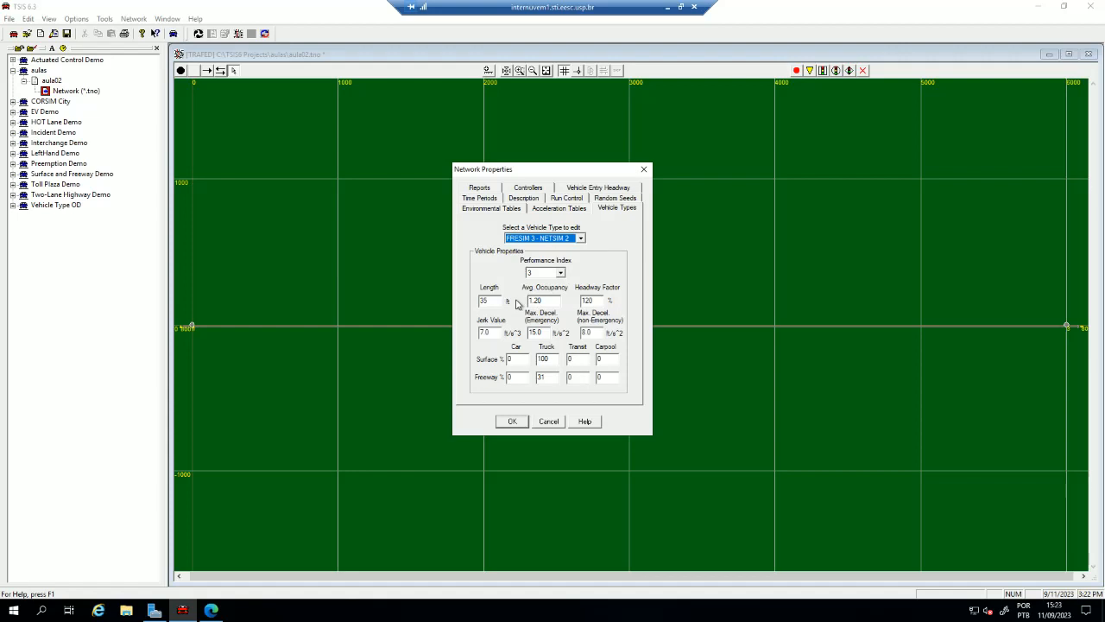
click(554, 360)
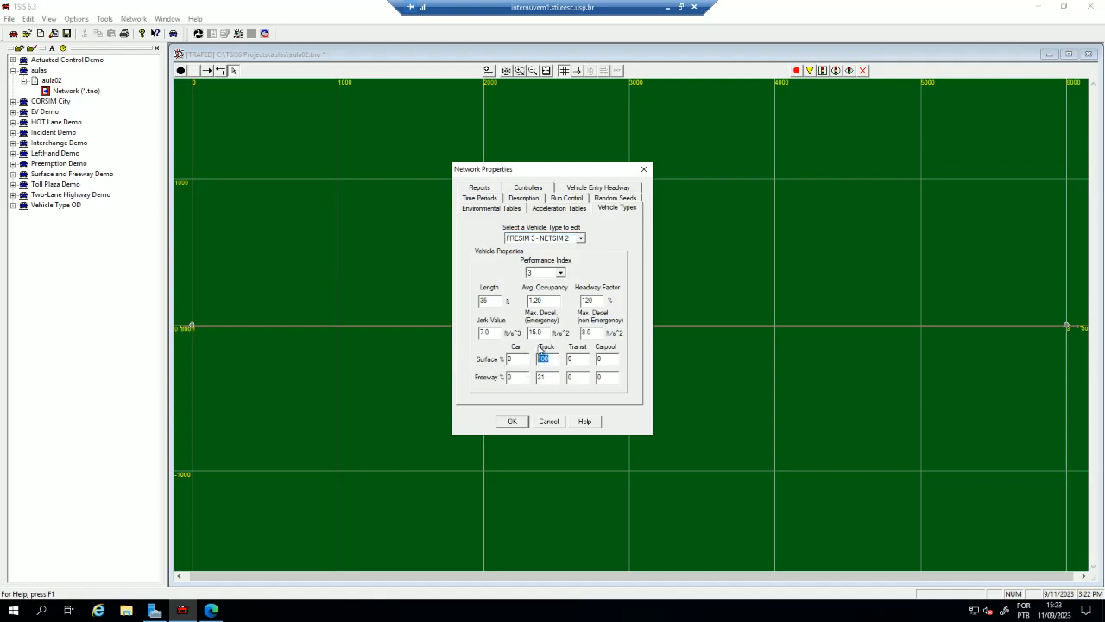
double_click(484, 300)
double_click(542, 378)
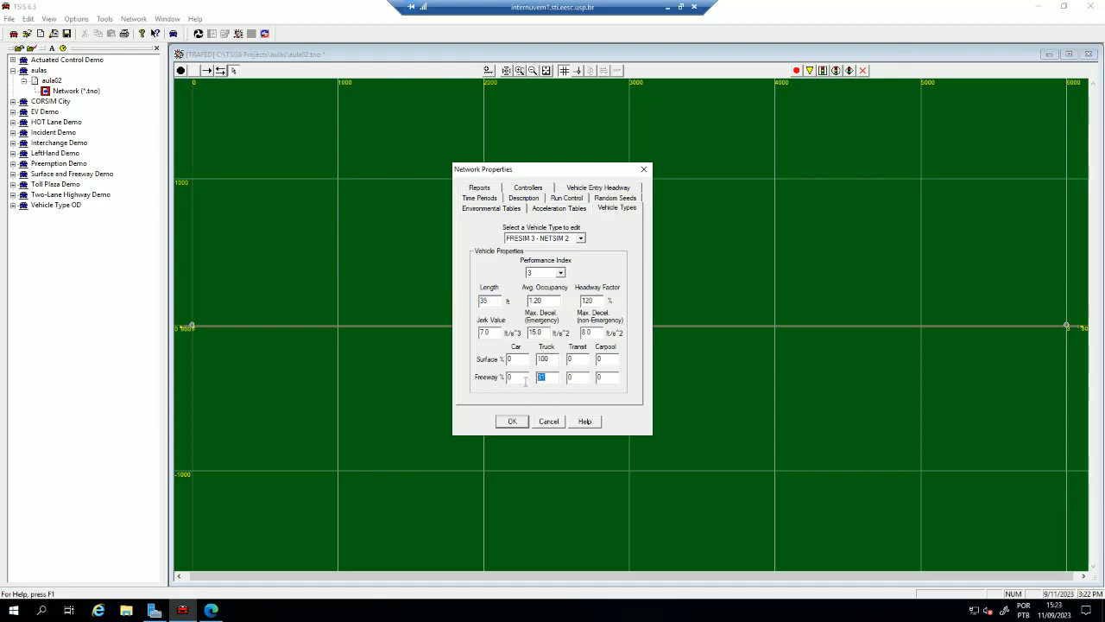
- Examine the freeway truck percentages of vehicle types FRESIM 4, FRESIM 5 and FRESIM 6
click(547, 239)
click(539, 270)
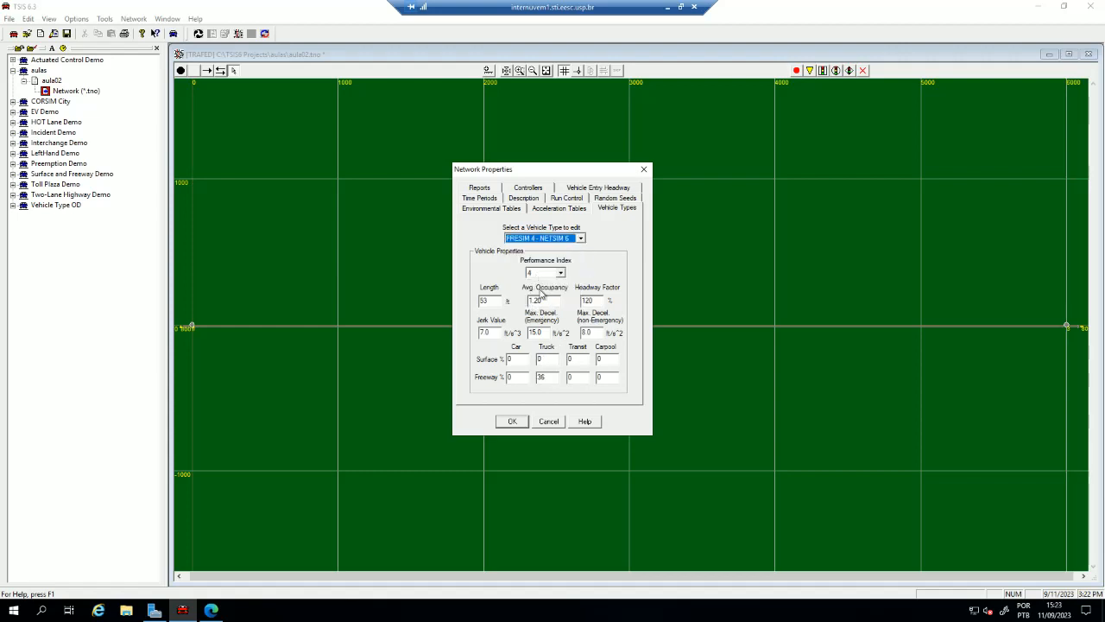
double_click(542, 376)
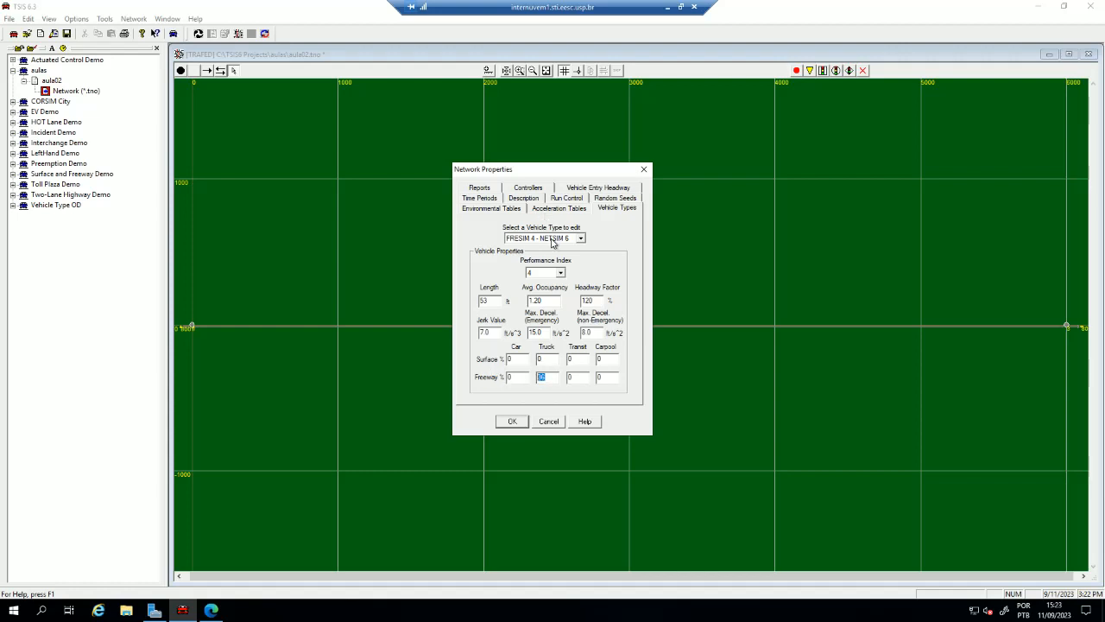
click(554, 240)
click(533, 280)
double_click(543, 376)
click(541, 358)
click(549, 238)
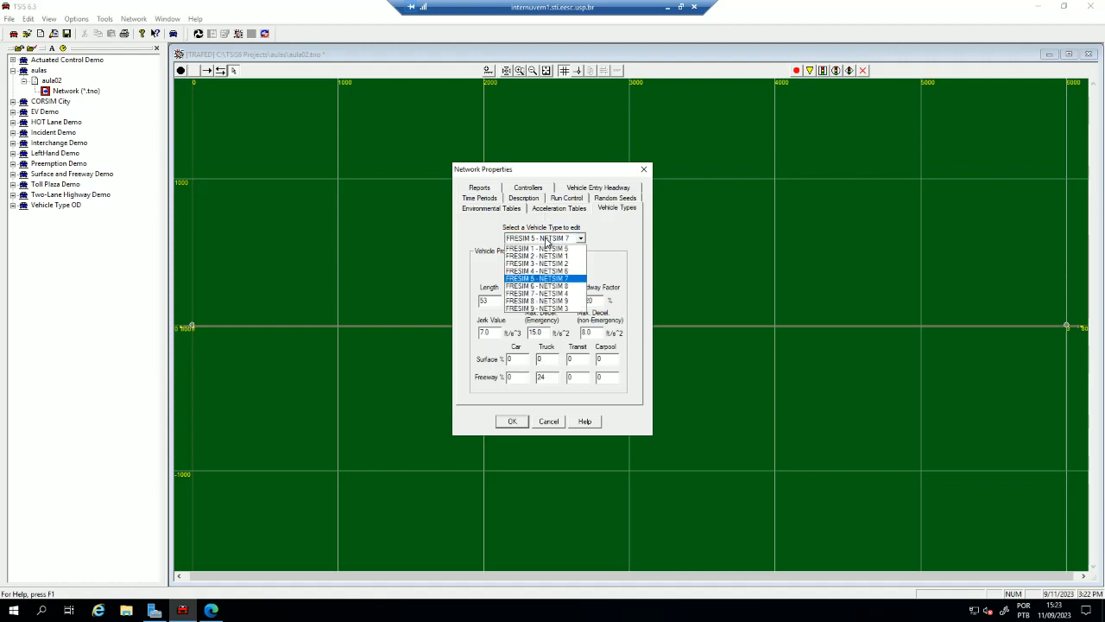
click(536, 288)
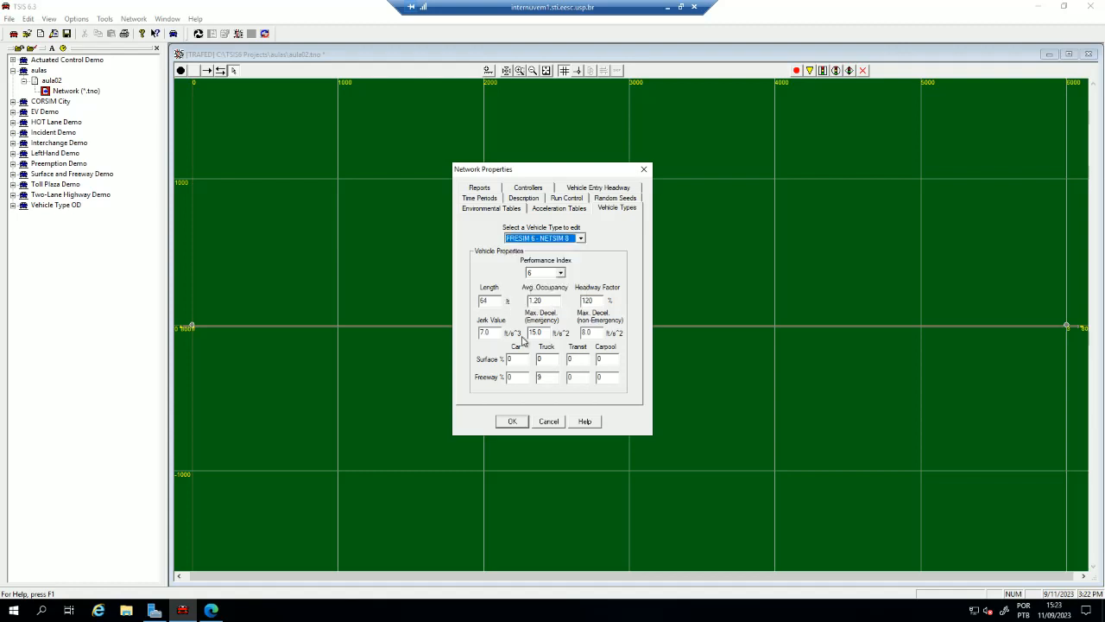
- Set the freeway truck percentage of vehicle type FRESIM 5 - NETSIM 7 to 100 and of FRESIM 3 - NETSIM 2 to 0
click(543, 239)
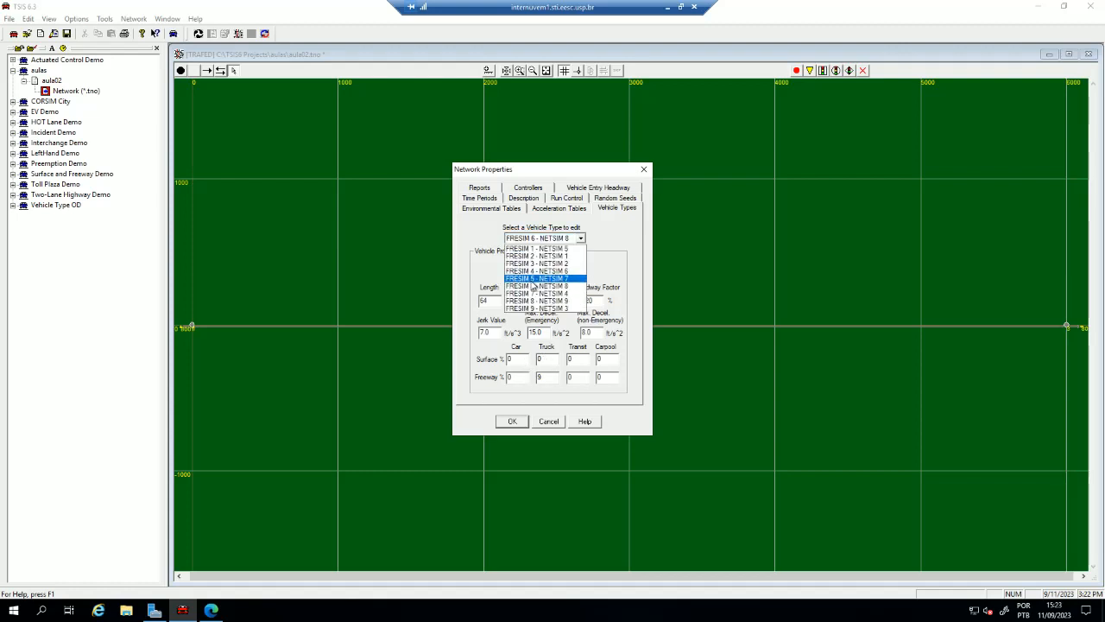
click(534, 278)
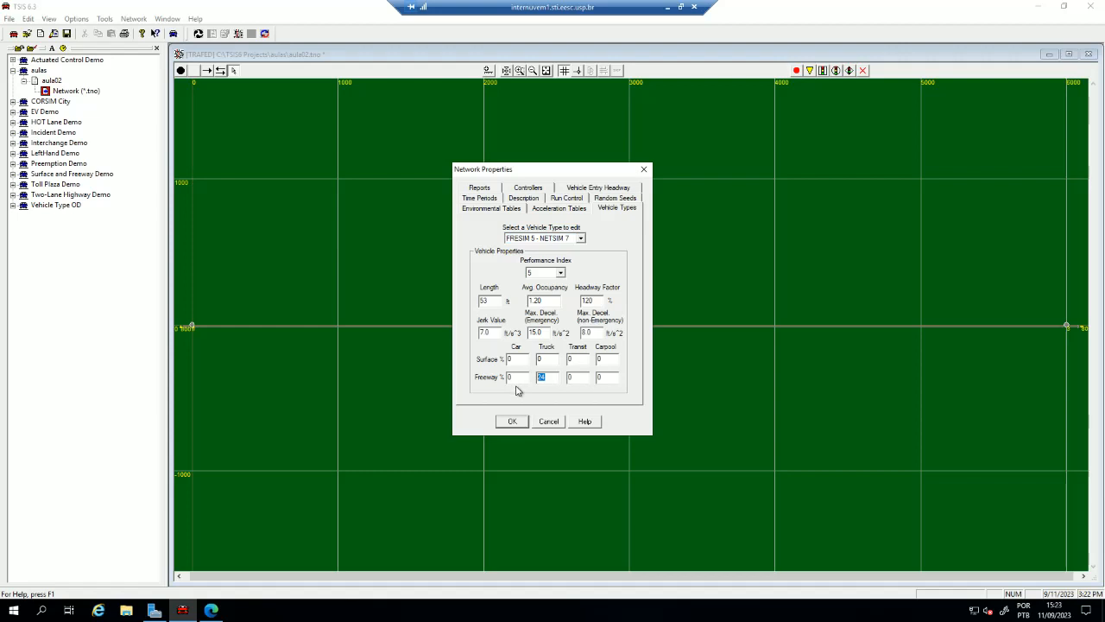
text(100)
click(552, 237)
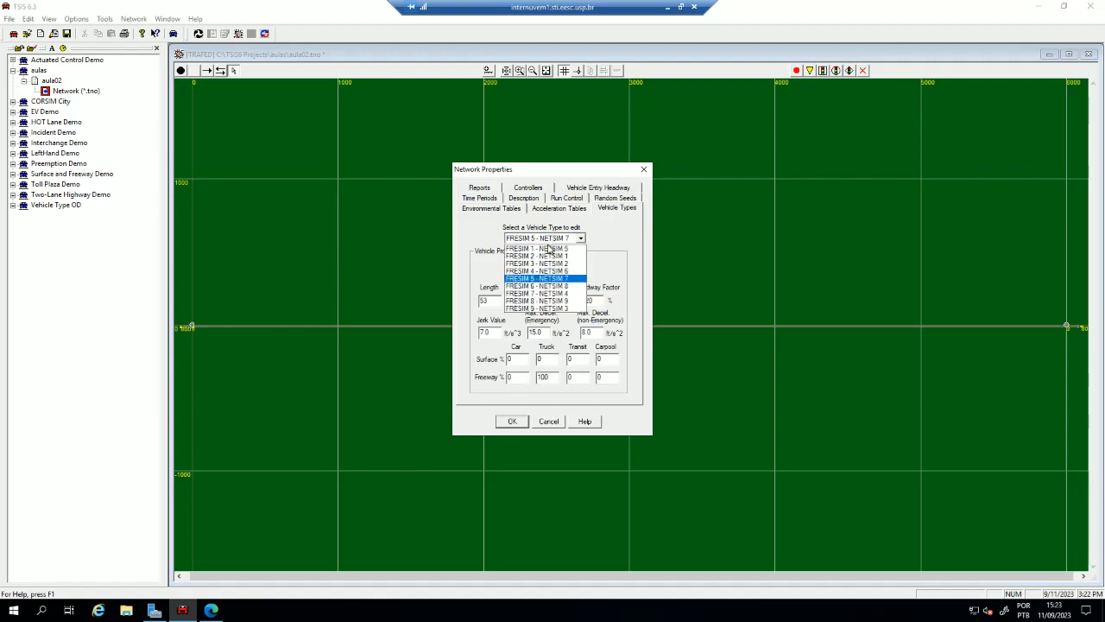
click(530, 264)
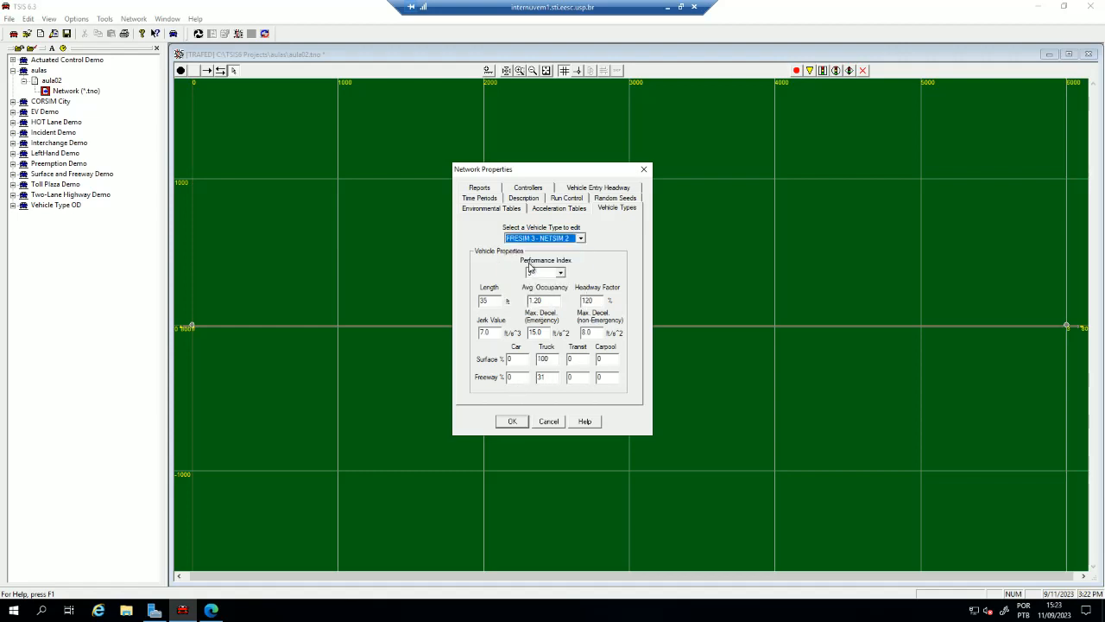
double_click(542, 376)
text(0)
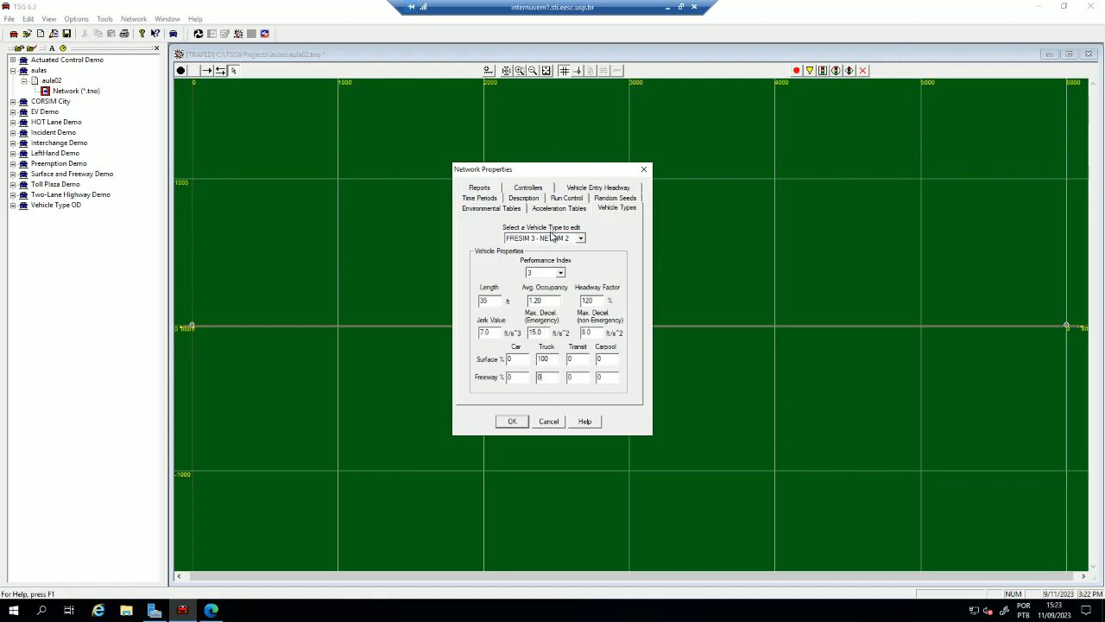
- Set the freeway truck percentages of vehicle types FRESIM 4 - NETSIM 6 and FRESIM 6 - NETSIM 8 to 0 and accept the network properties
click(553, 237)
click(530, 273)
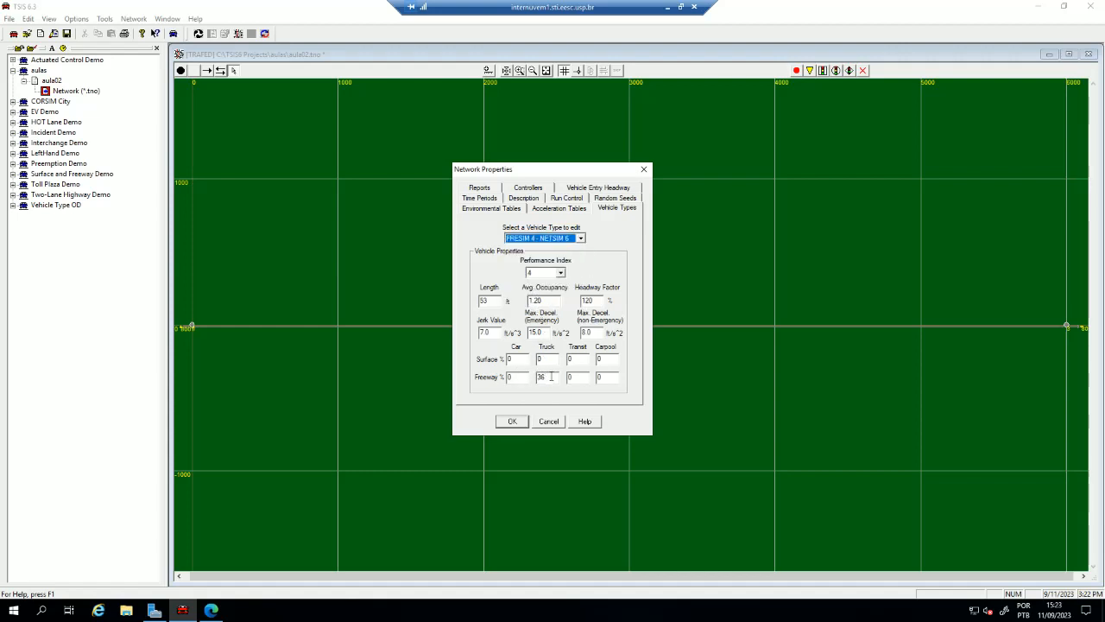
click(541, 377)
click(543, 239)
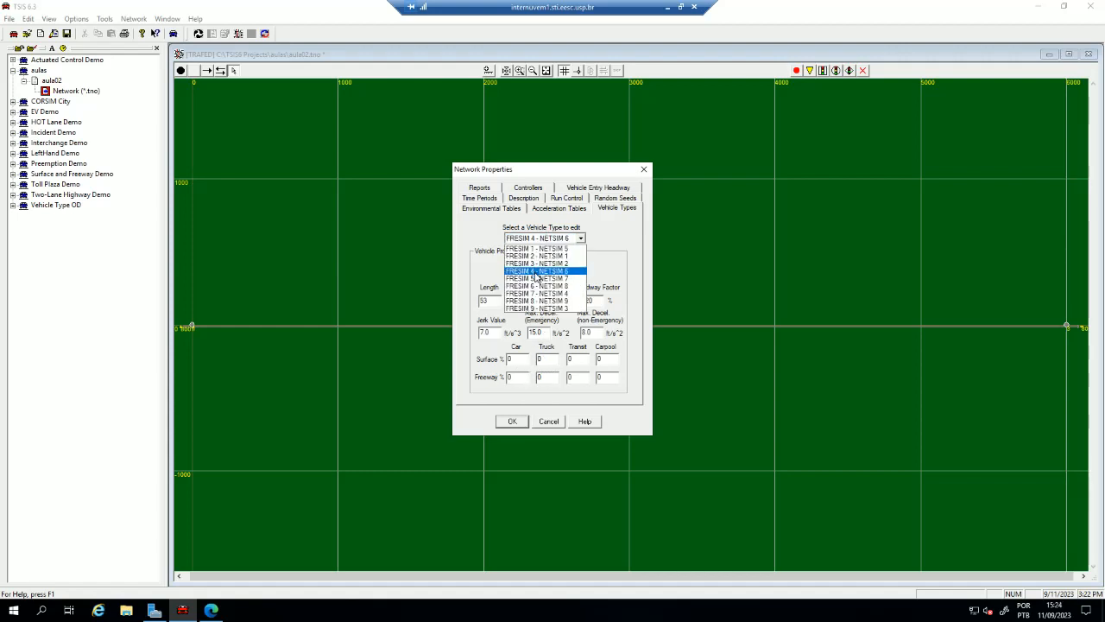
click(540, 280)
click(540, 240)
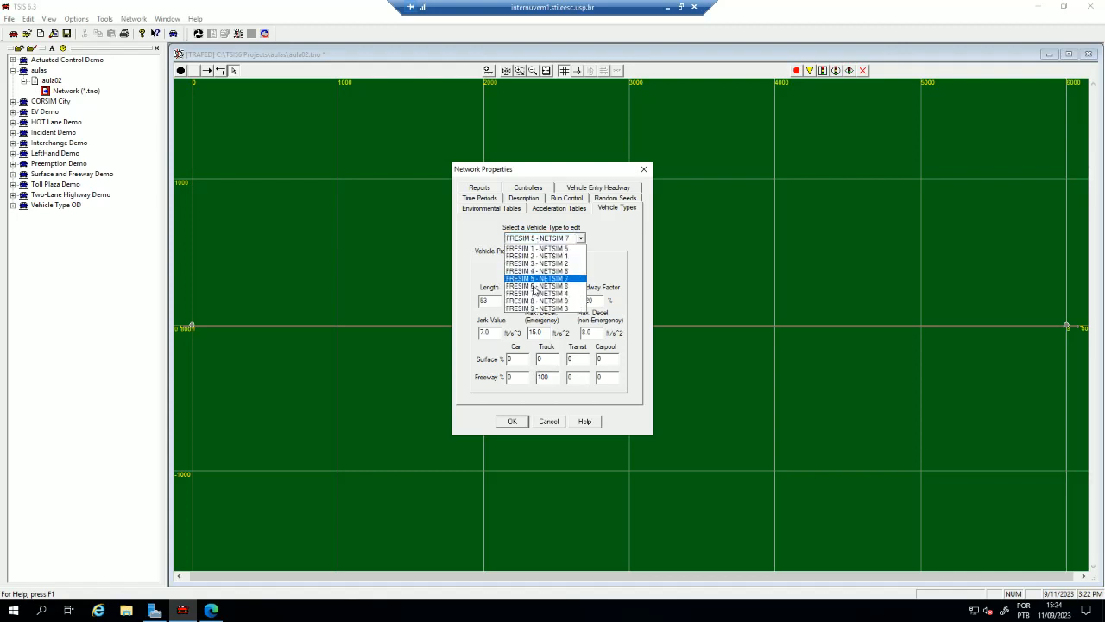
click(540, 287)
double_click(542, 378)
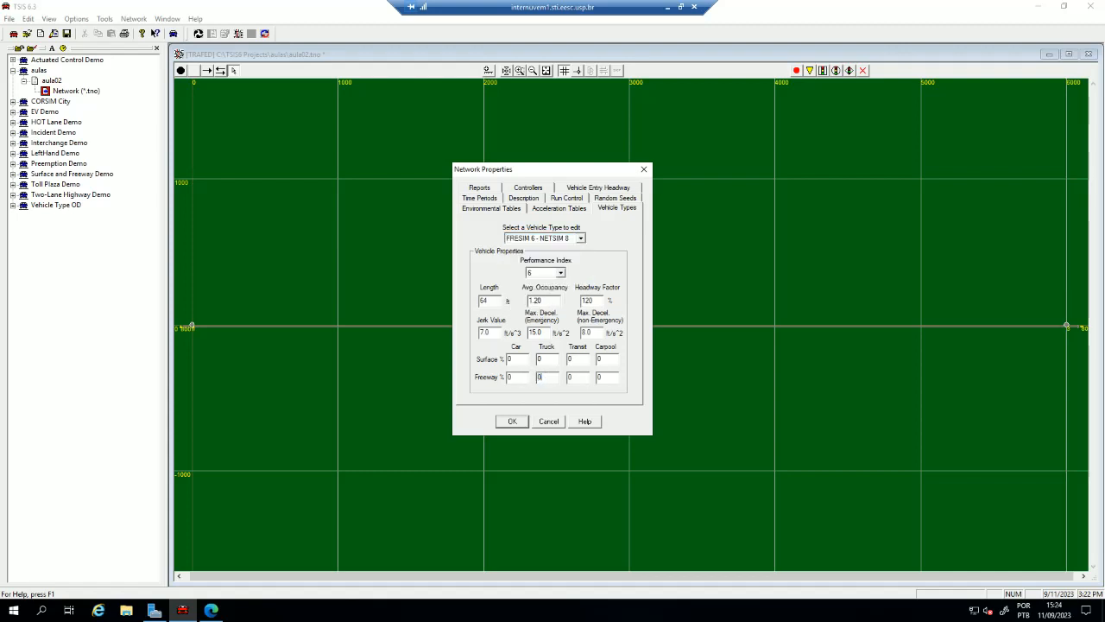
click(512, 421)
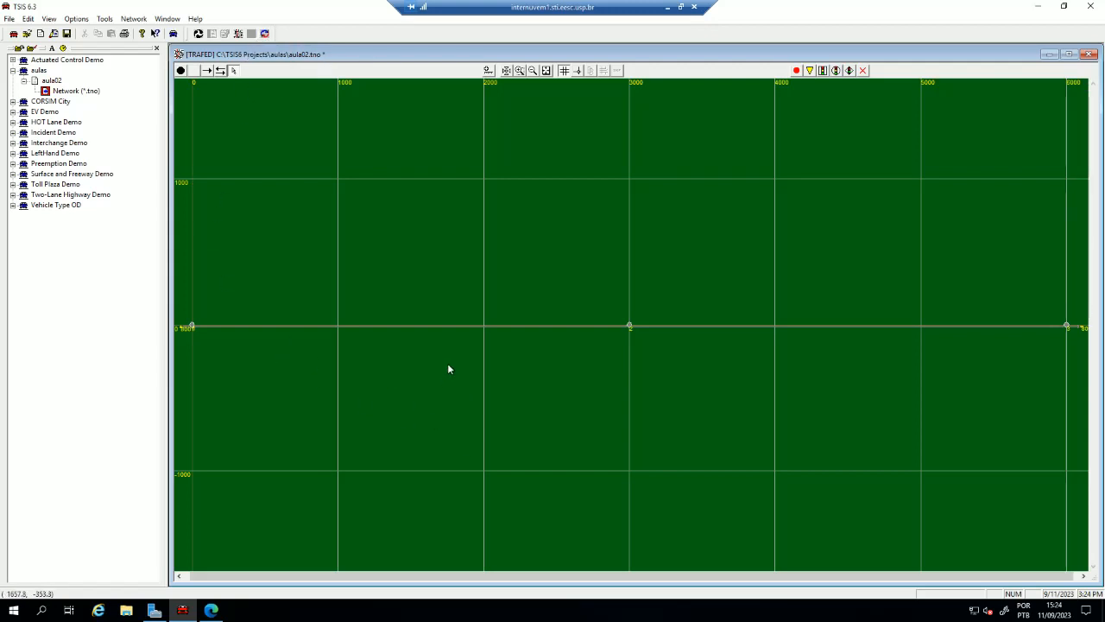
- Translate the network into the simulation file aula02 (.trf) in the aulas folder, saving the pending network changes
click(265, 34)
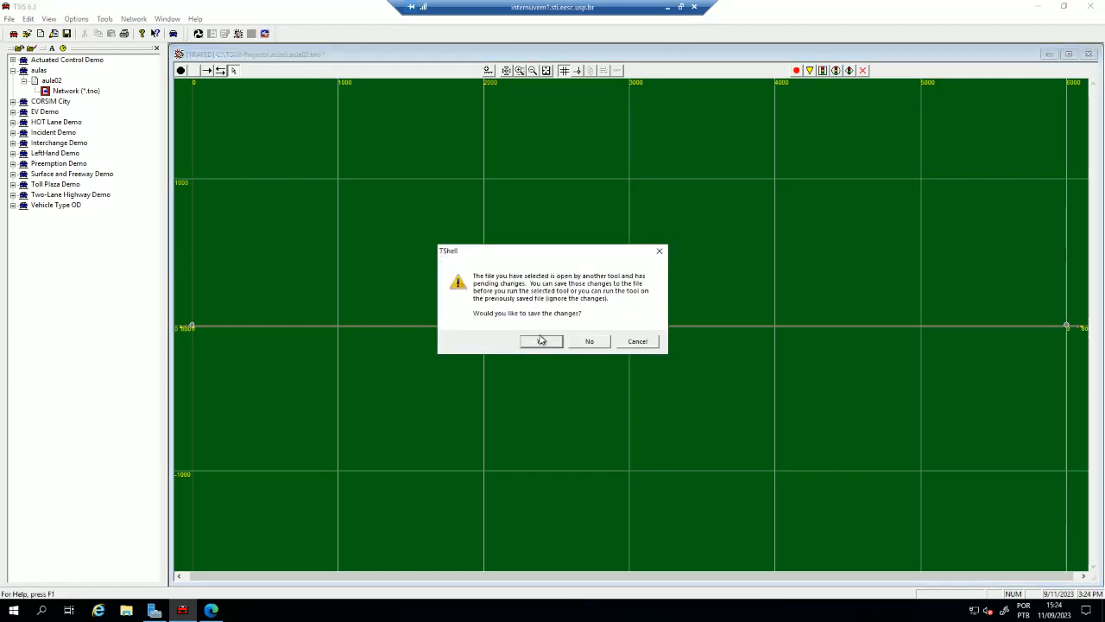
click(537, 340)
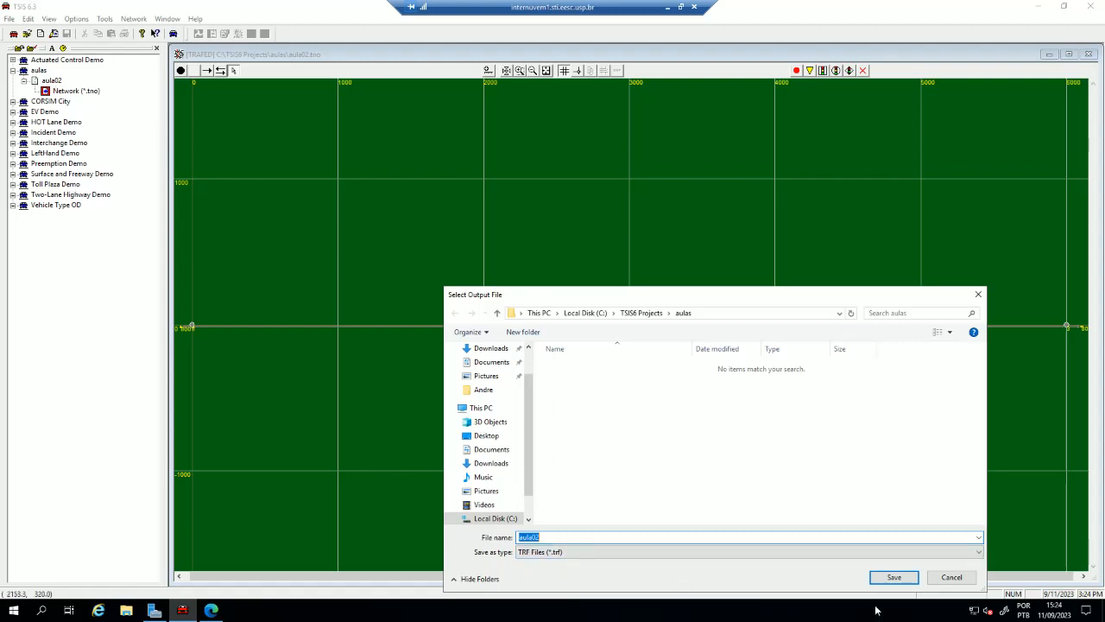
click(893, 577)
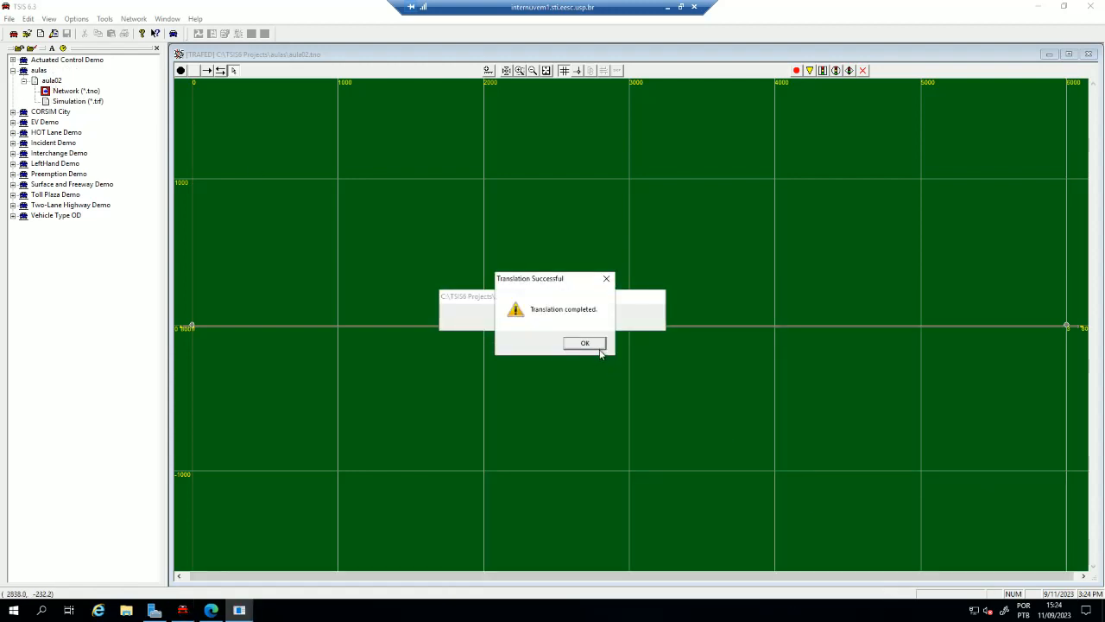
click(584, 343)
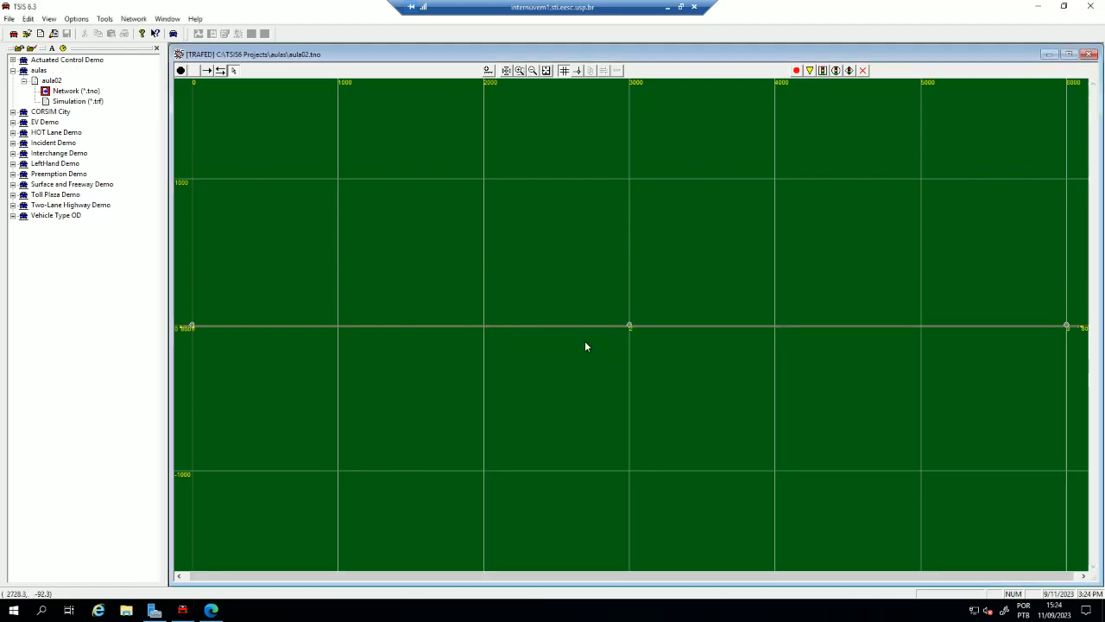
- View the contents of the translated aula02.trf file in the text editor and close it
click(76, 90)
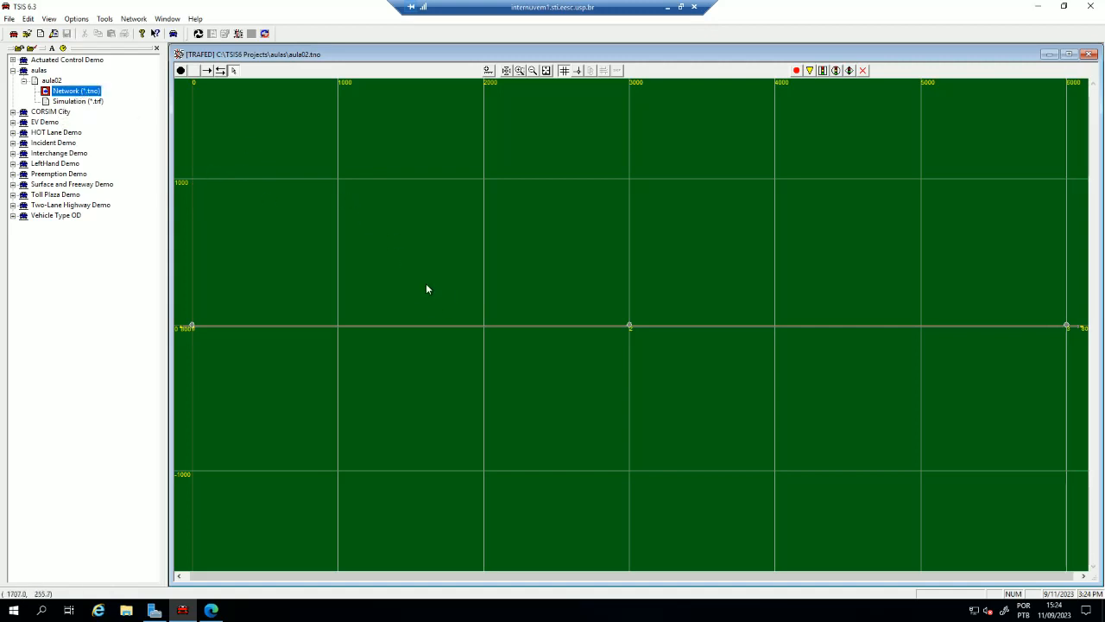
double_click(72, 103)
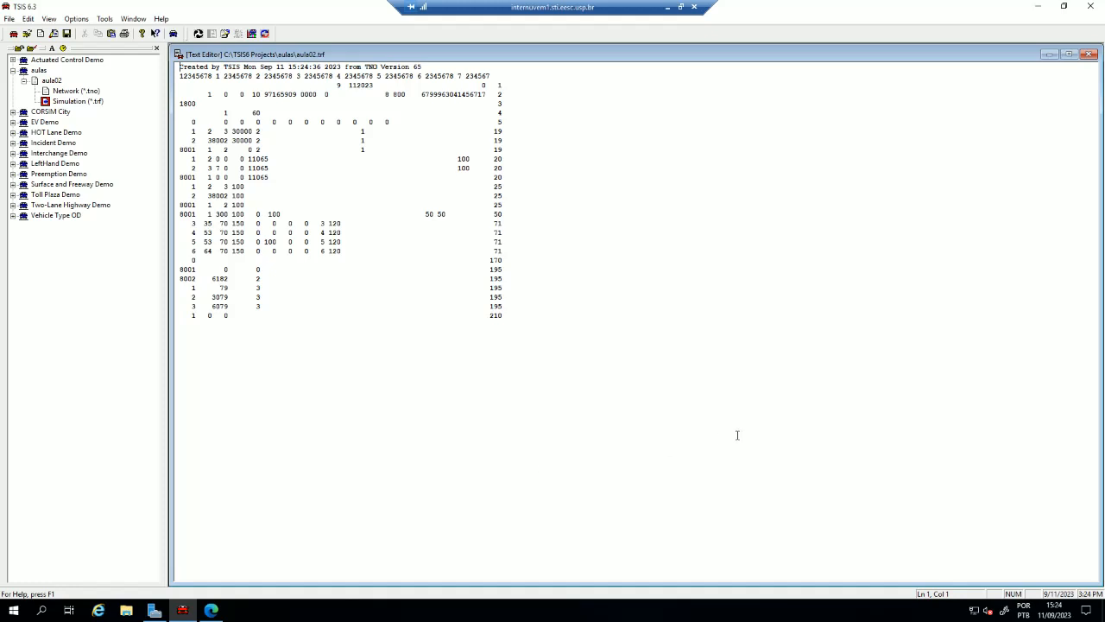
click(1089, 54)
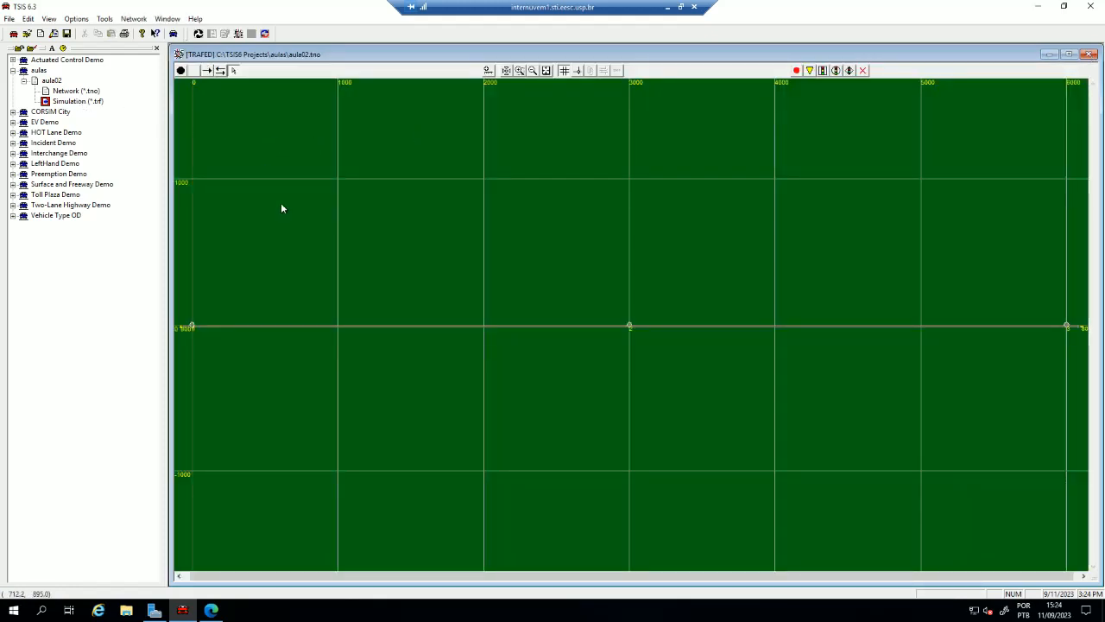
- Run the aula02.trf simulation in CORSIM and check the total CPU time of the run
click(65, 103)
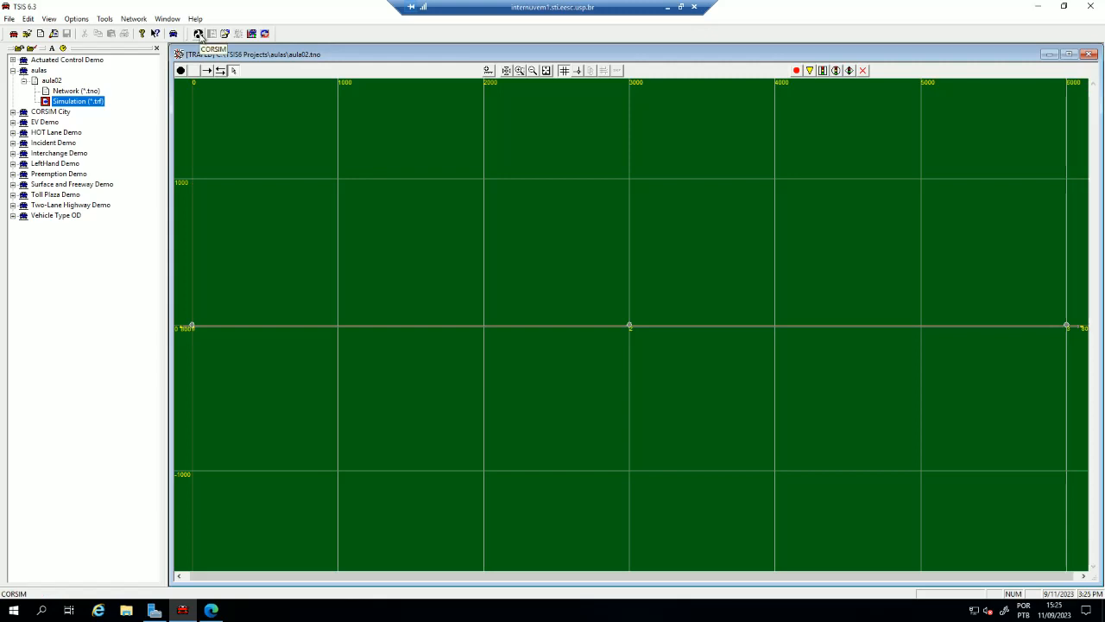
click(199, 34)
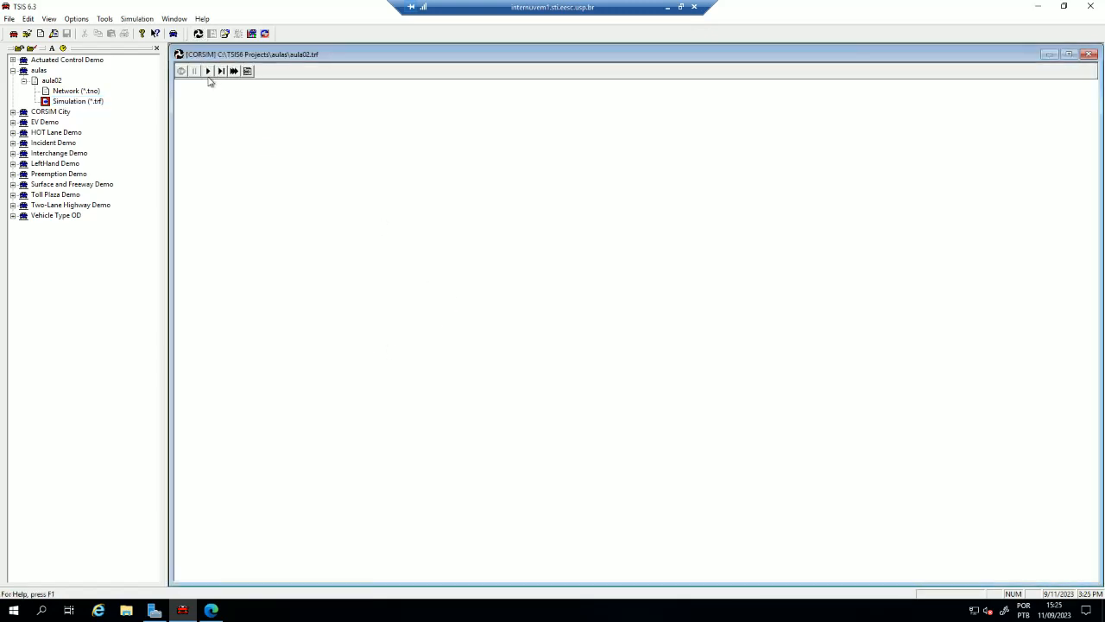
click(209, 71)
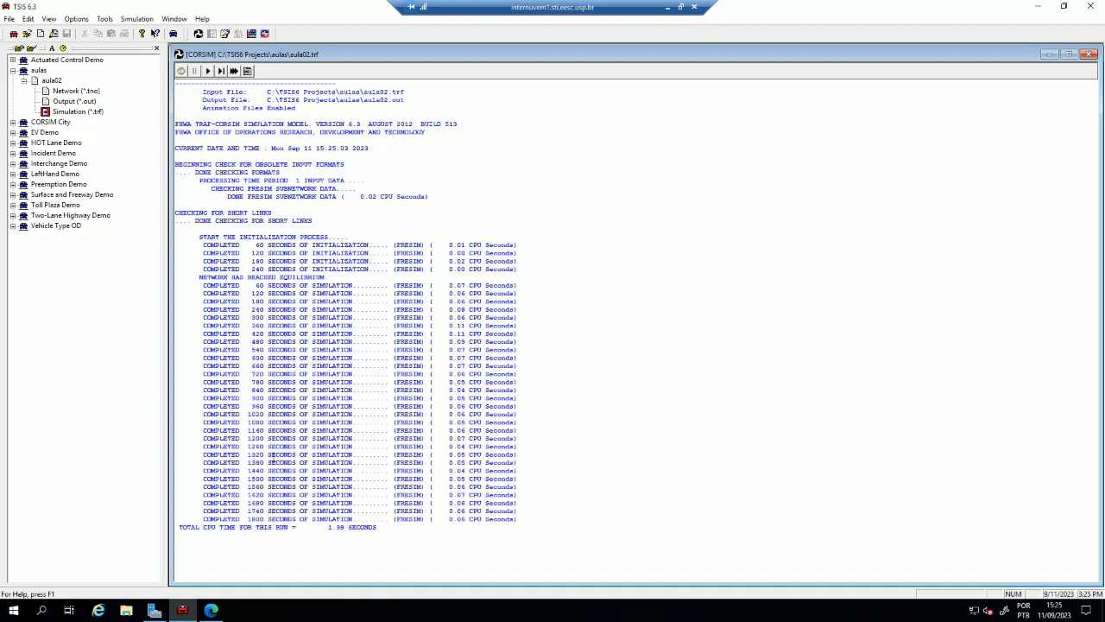
drag(325, 527, 403, 535)
click(417, 528)
- Open the aula02 animation in TRAFVU, display the vehicles and zoom in on a truck on the first link
click(251, 34)
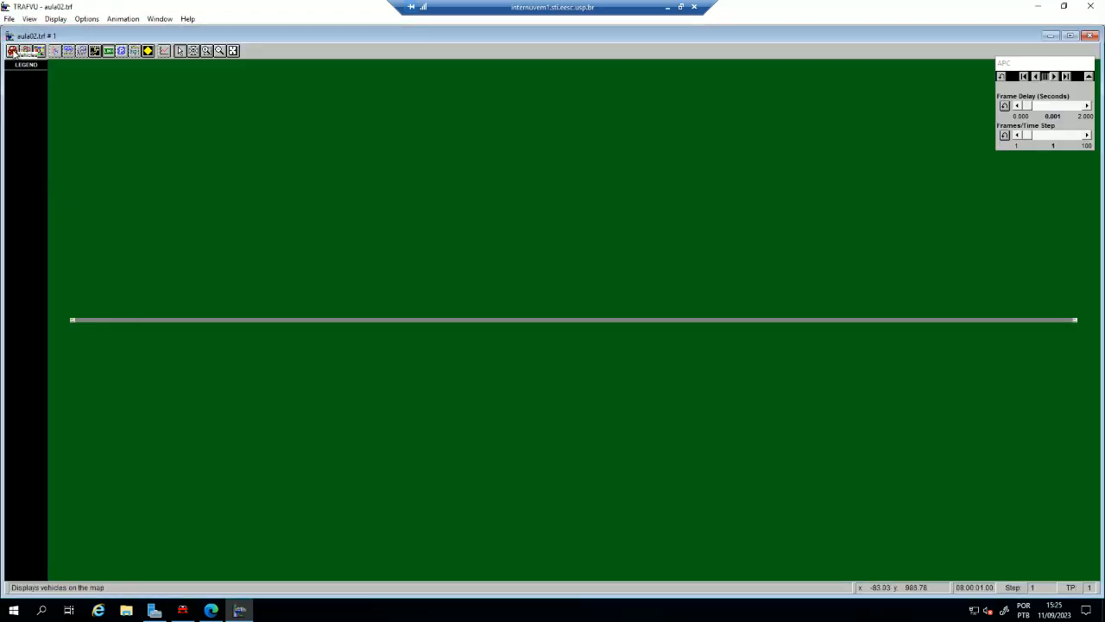
click(13, 51)
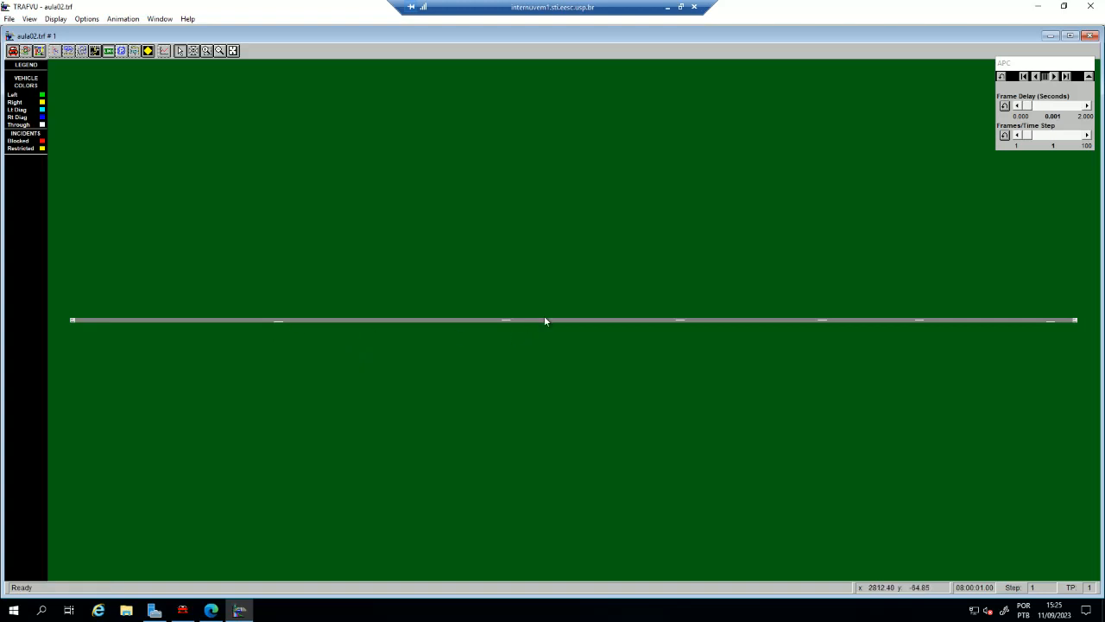
click(193, 51)
drag(246, 275, 323, 355)
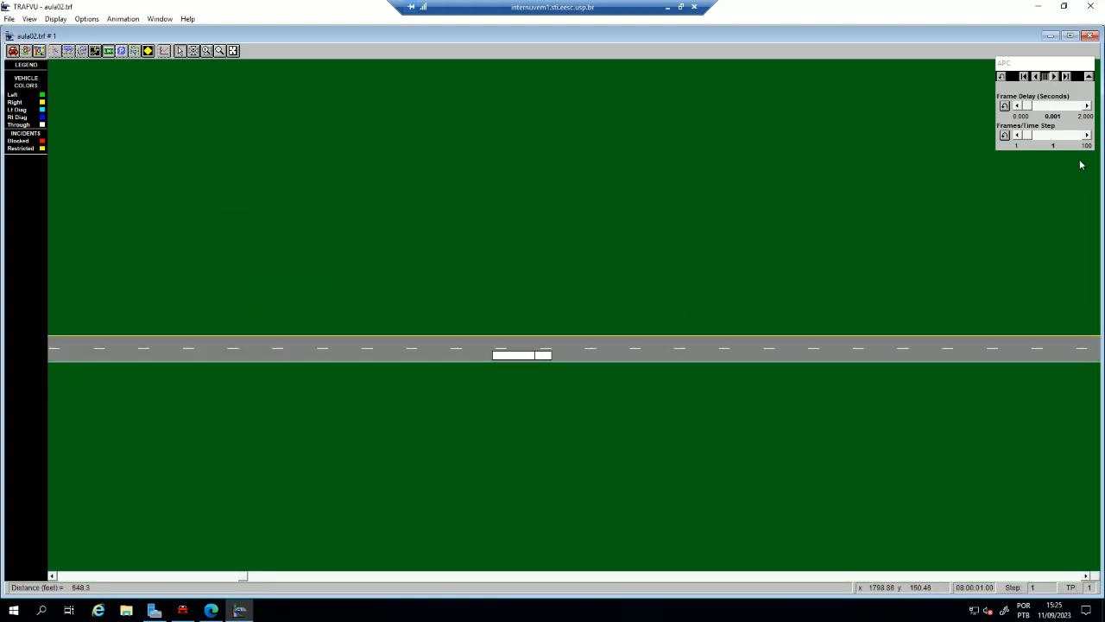
- Play the animation at 42 frames per time step, watch the trucks across the whole network, and close TRAFVU
drag(1025, 140, 1051, 139)
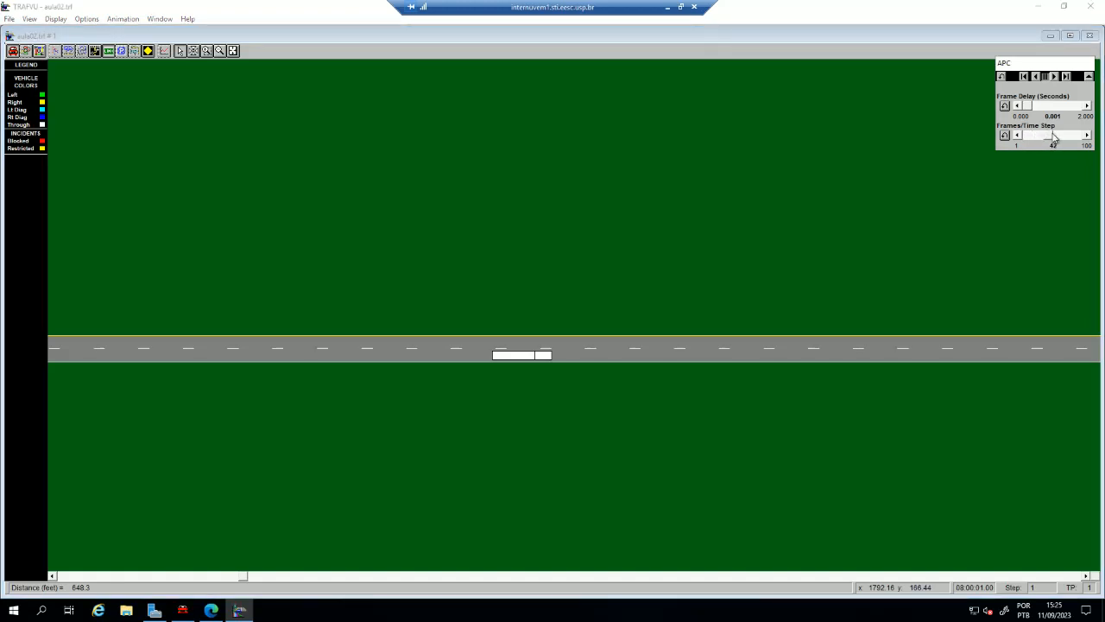
click(1054, 76)
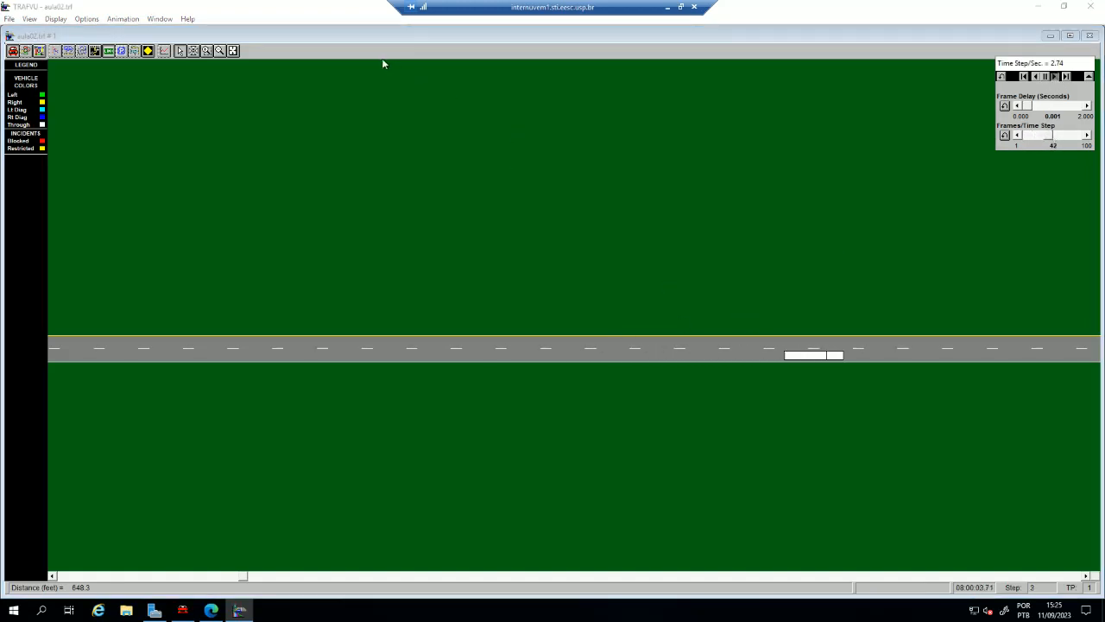
click(233, 51)
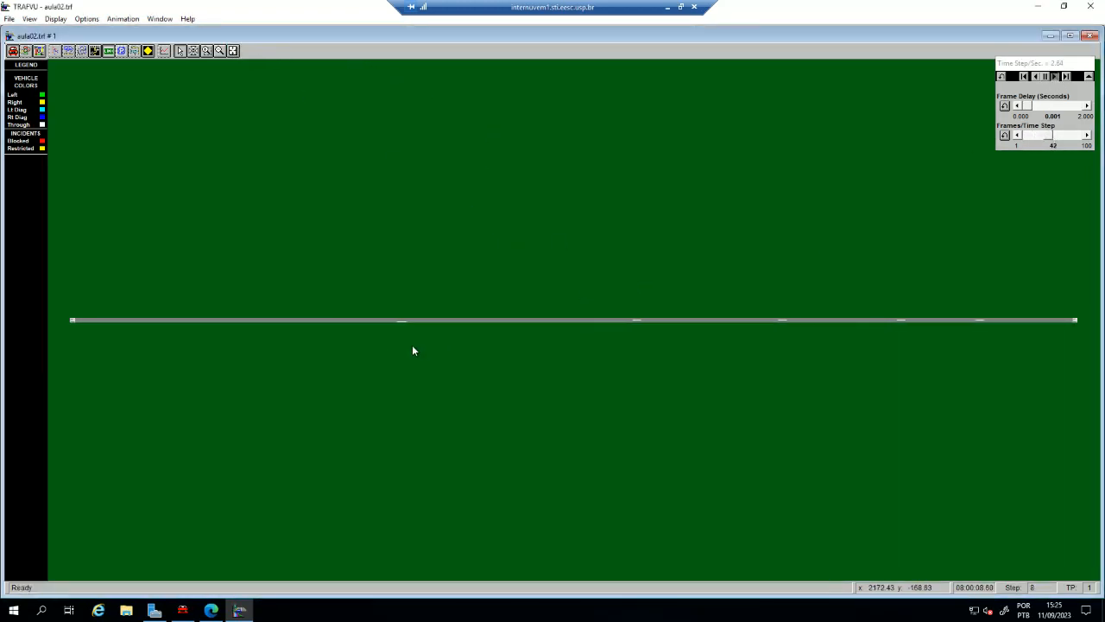
click(561, 321)
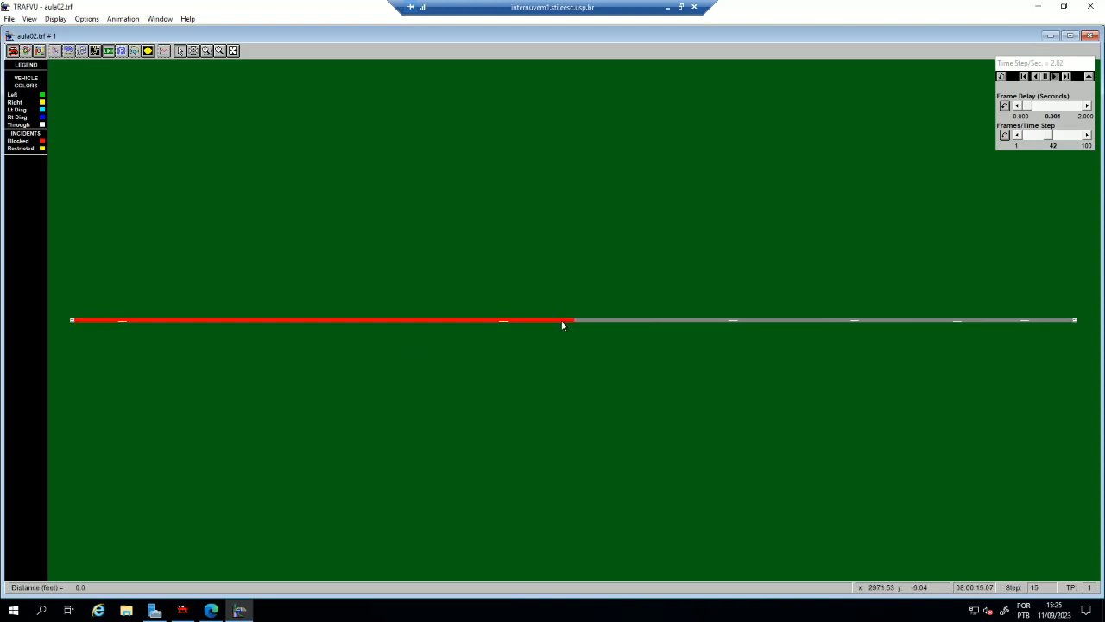
click(639, 332)
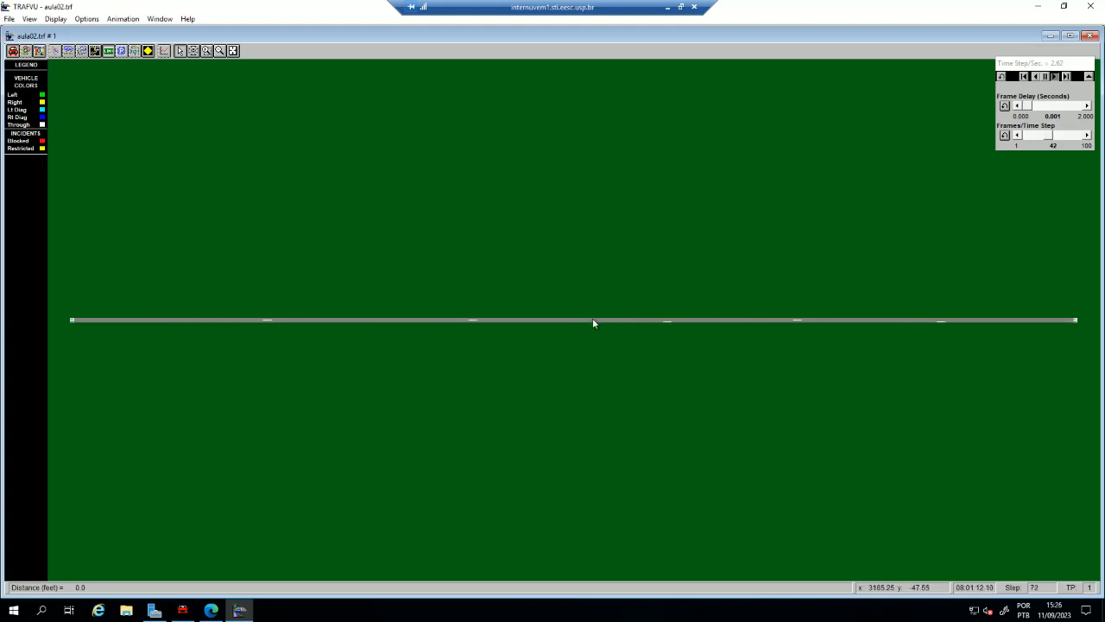
click(1089, 36)
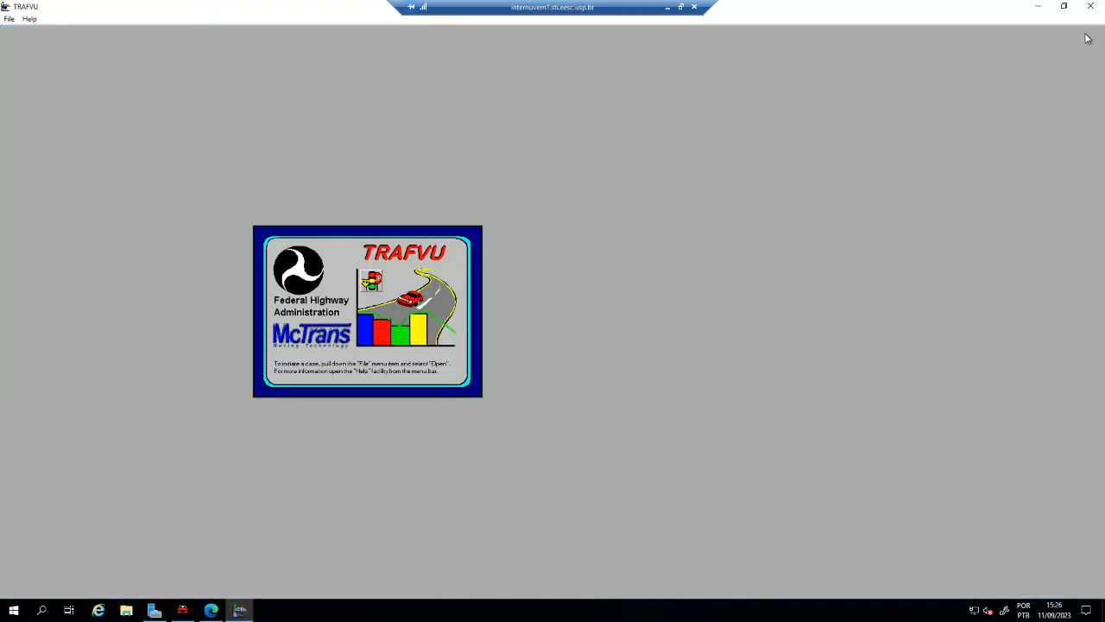
click(1090, 6)
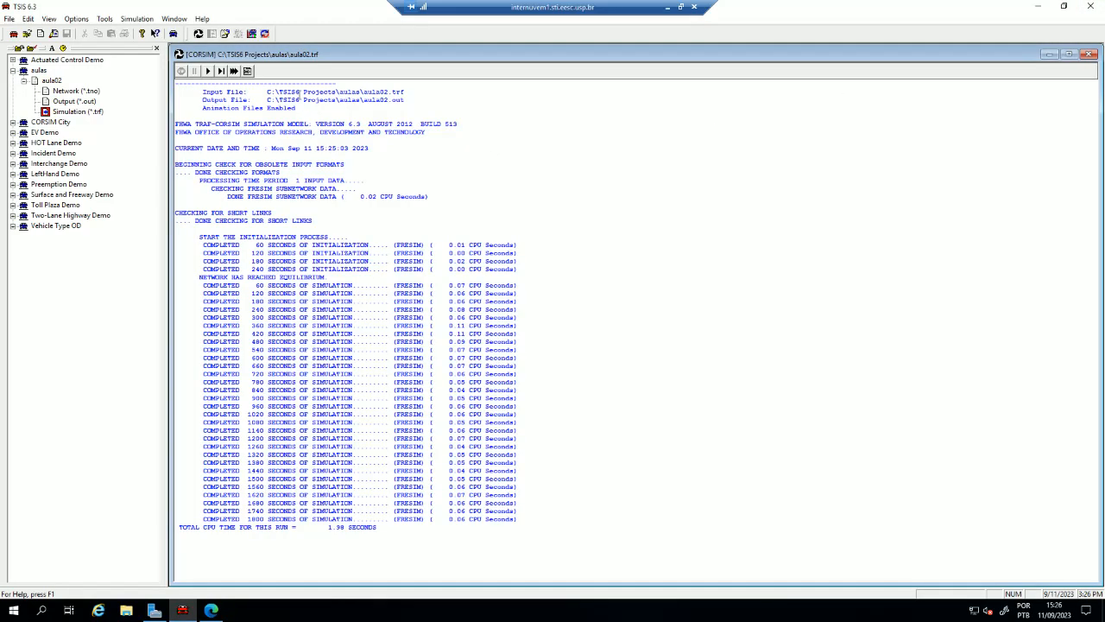
- Open the aula02.out simulation output file in TSIS and go to the end of the report
click(86, 112)
double_click(66, 102)
scroll(635, 319, down, 4)
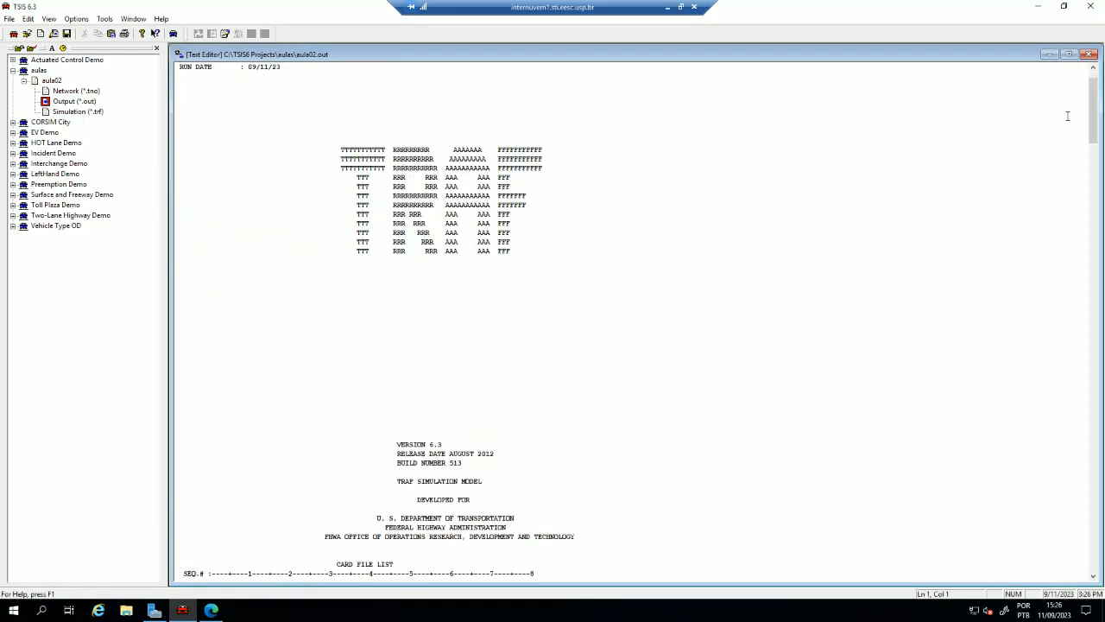
drag(1095, 102, 1103, 535)
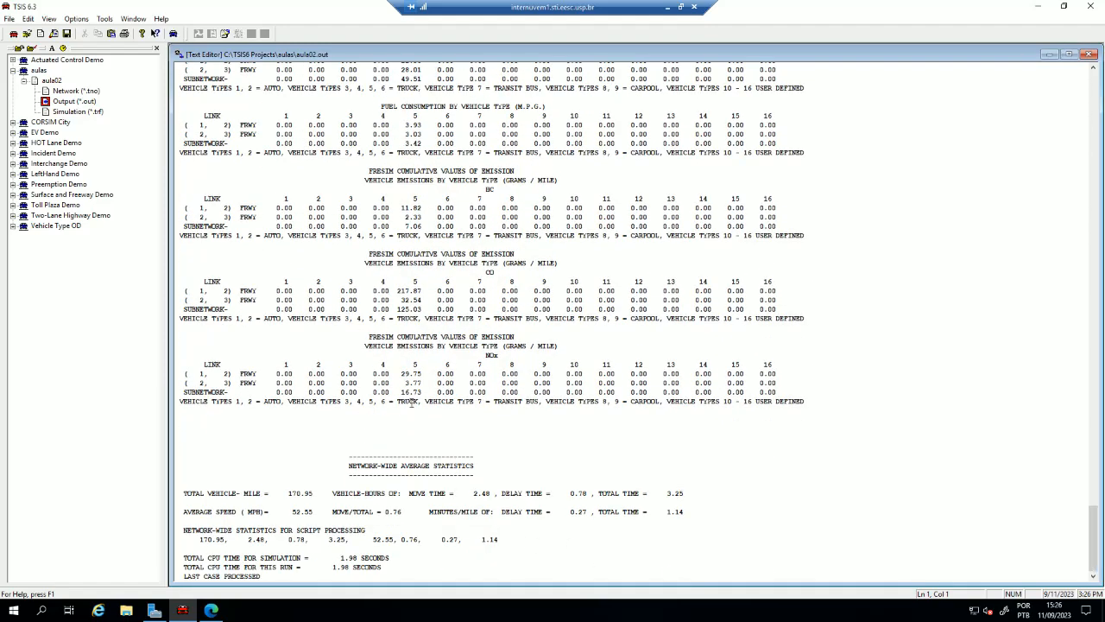
- Examine the fuel consumption and emission tables and highlight the network-wide average statistics in the output report
scroll(413, 509, up, 1)
scroll(451, 510, down, 1)
drag(392, 570, 243, 467)
click(280, 499)
scroll(753, 306, up, 4)
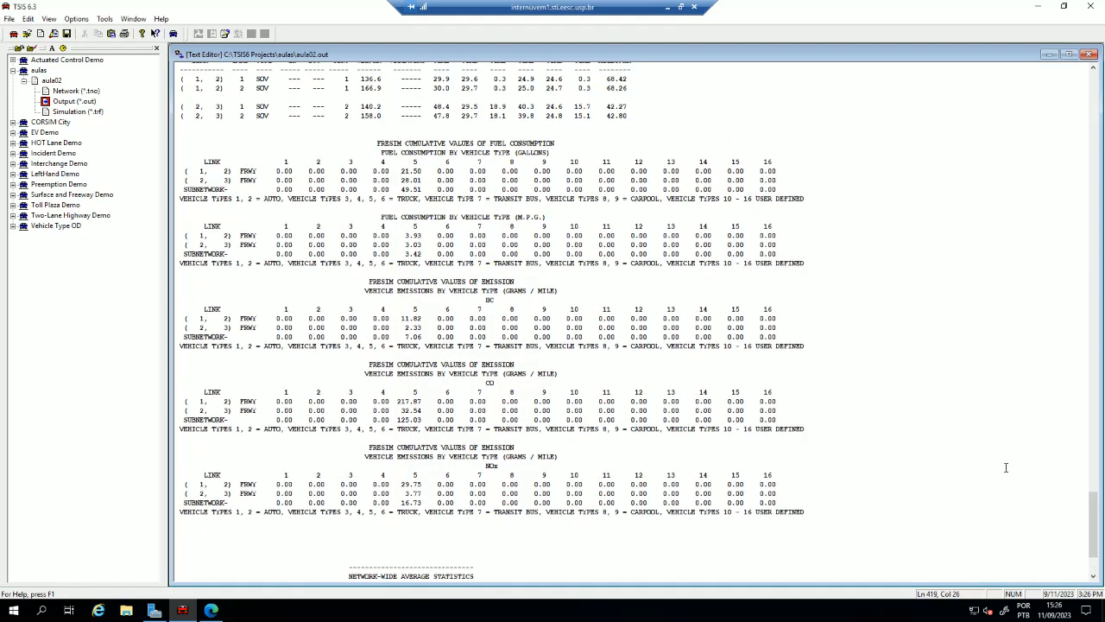
mouse_move(1090, 523)
mouse_down()
mouse_move(1094, 354)
mouse_move(1077, 251)
mouse_move(1100, 541)
mouse_up()
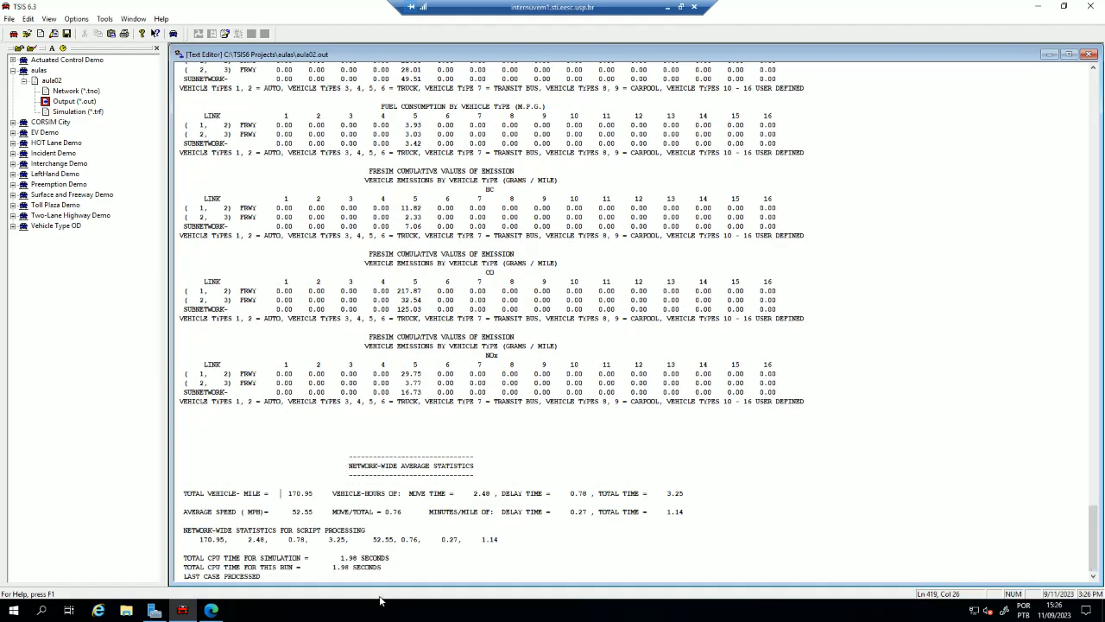
drag(381, 568, 213, 444)
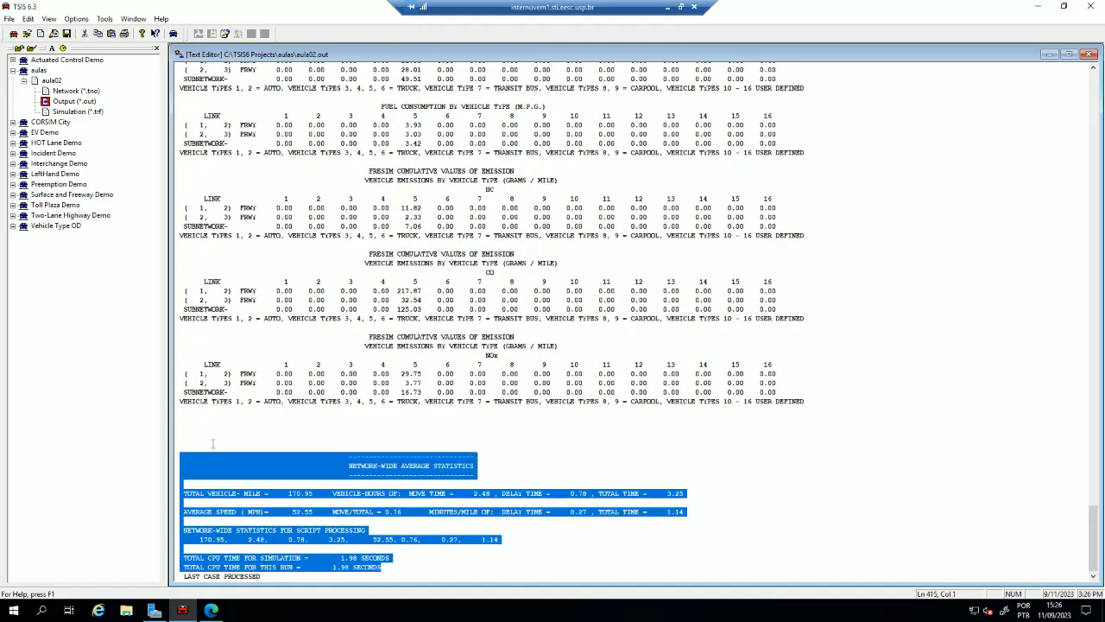
- Switch to File Explorer, open the aulas folder inside TSIS6 Projects on drive C, and maximize the window
click(484, 540)
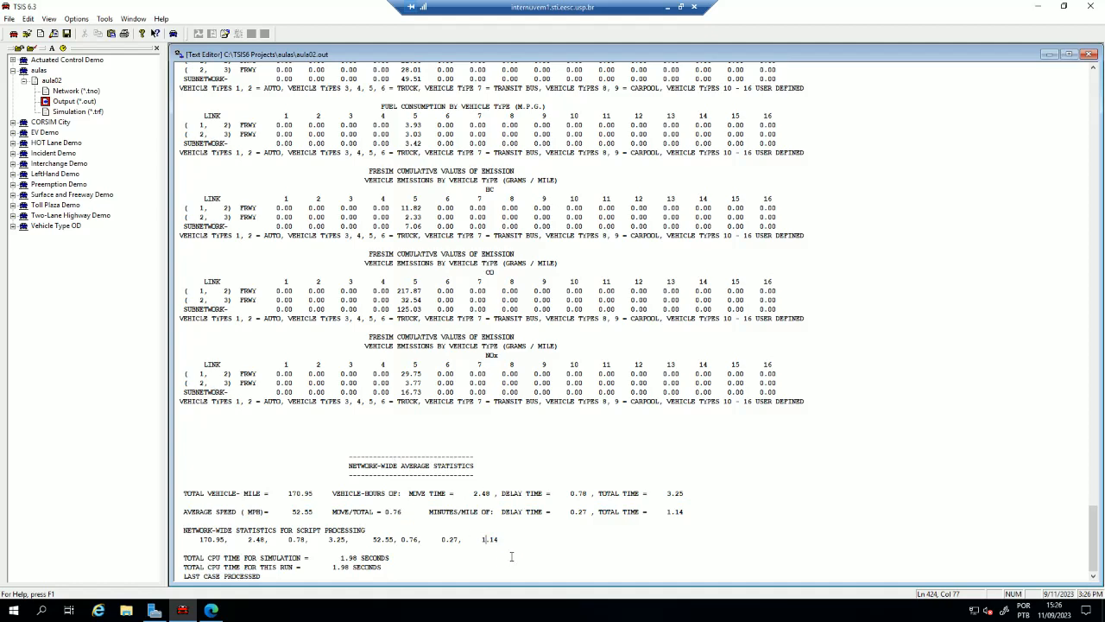
click(126, 611)
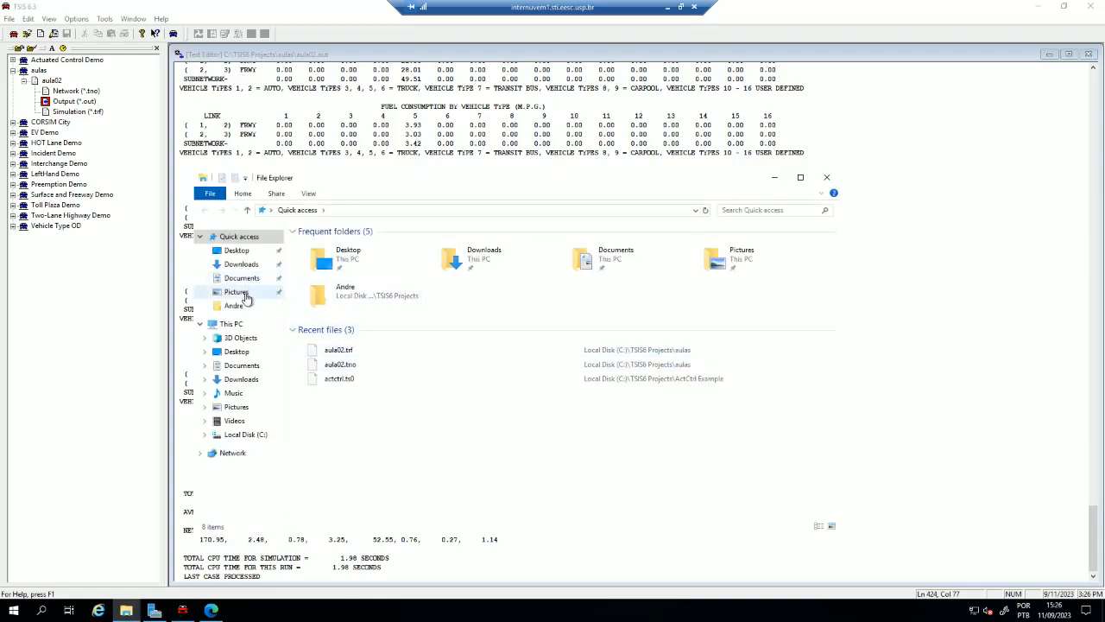
click(246, 434)
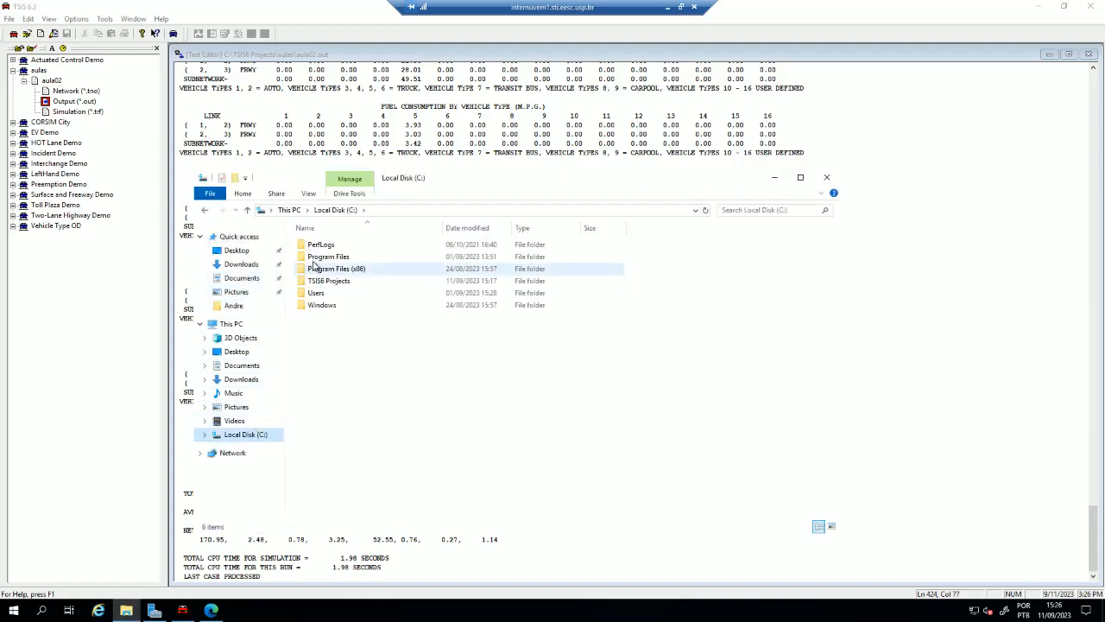
double_click(342, 282)
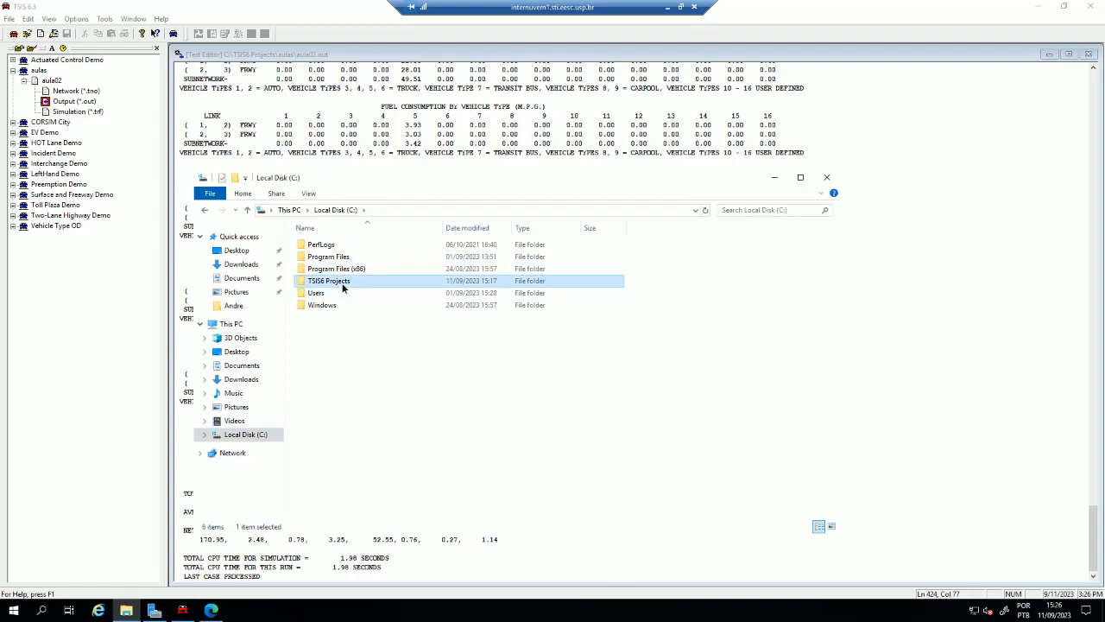
double_click(327, 282)
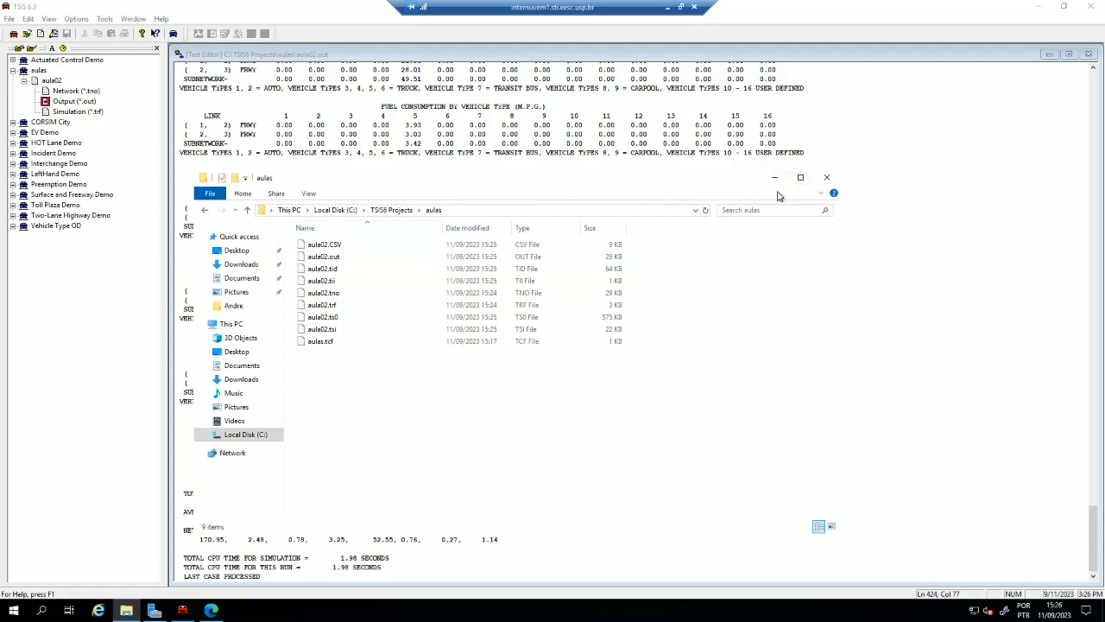
click(801, 178)
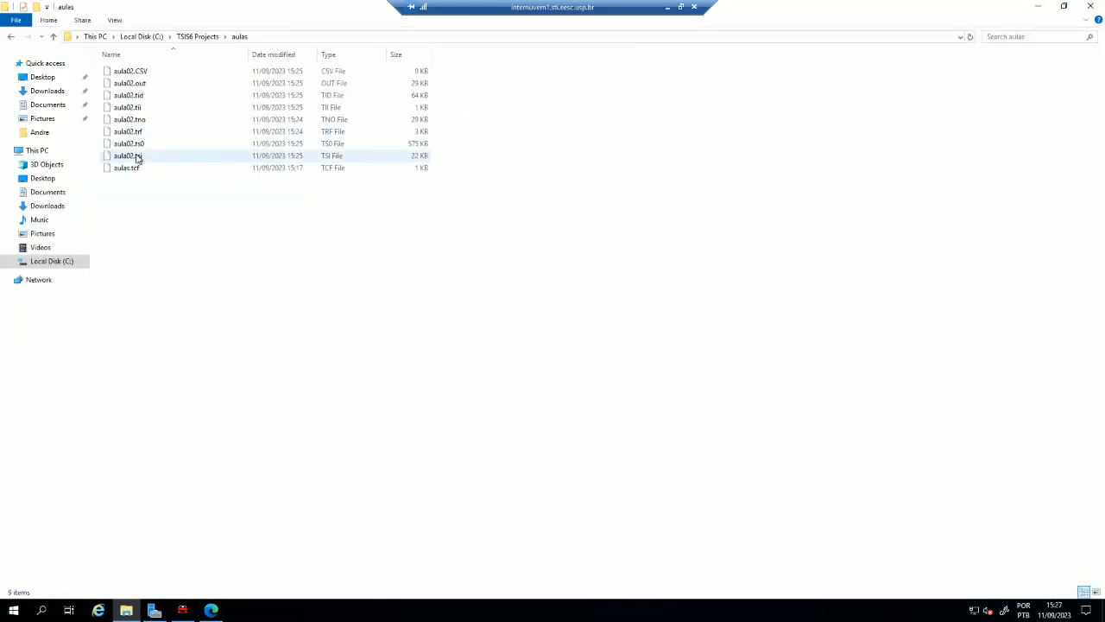
- Examine the aula02 network (.tno), simulation (.trf), animation (.ts0) and output (.out) files in the aulas folder
click(136, 122)
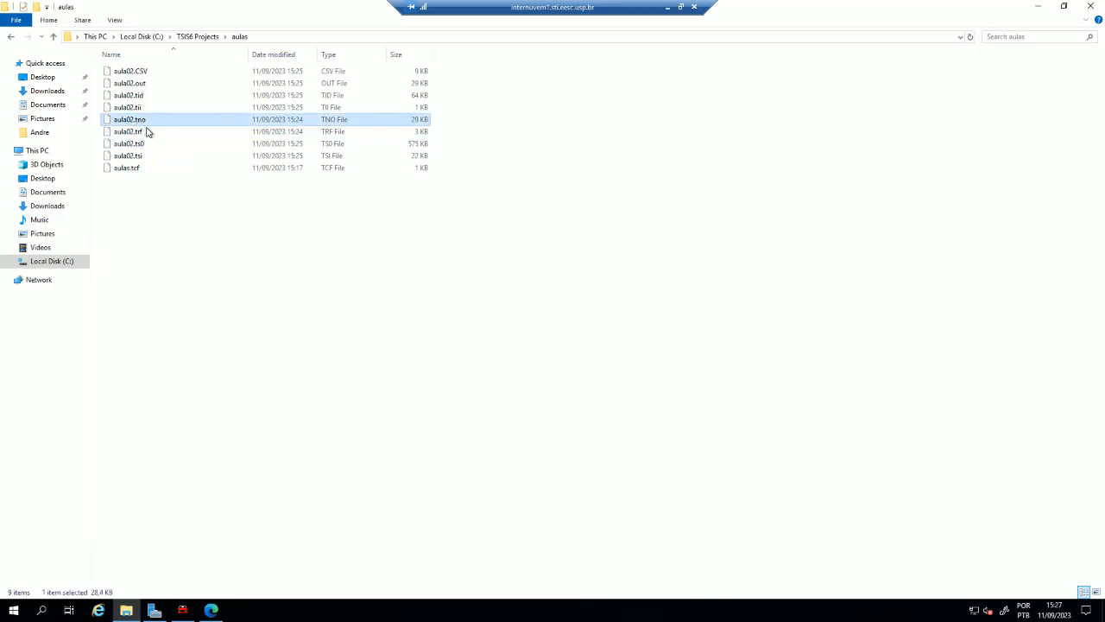
click(143, 133)
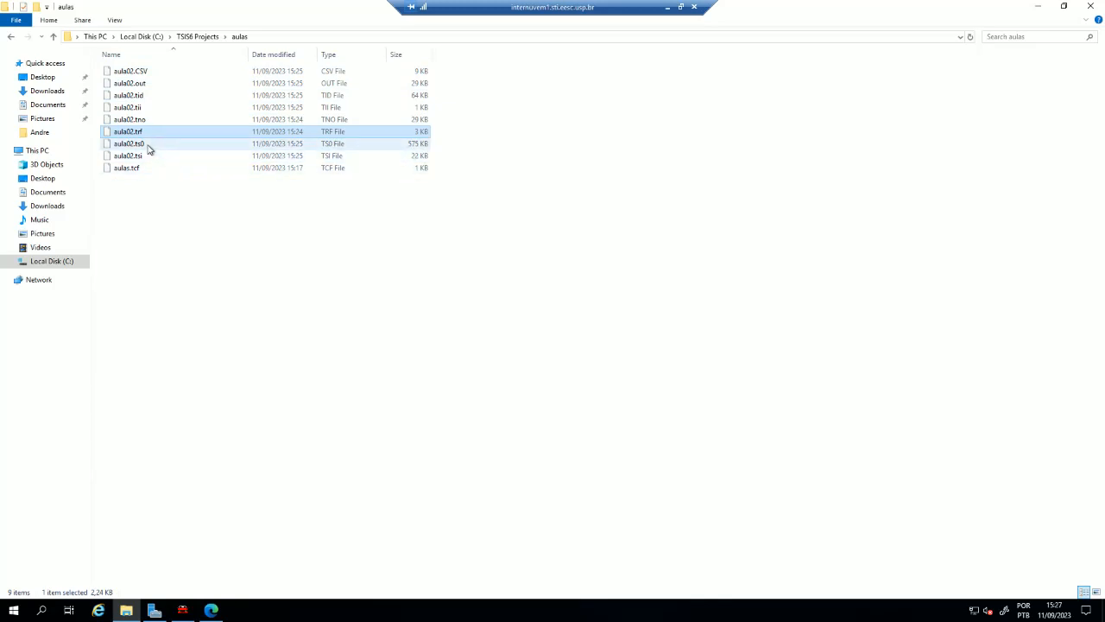
click(145, 145)
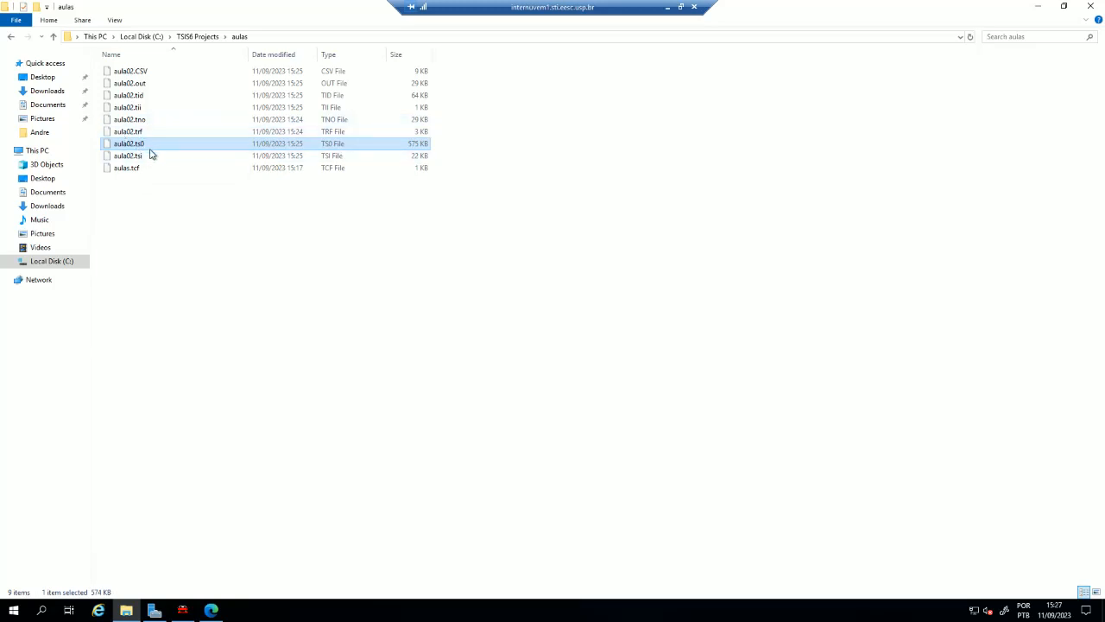
click(140, 84)
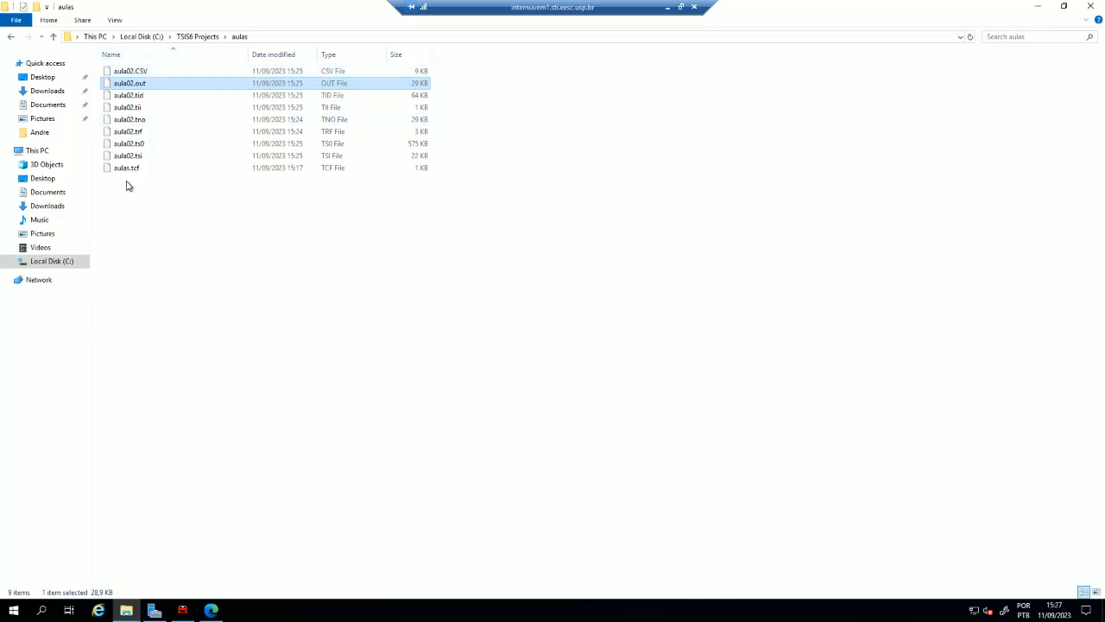
click(137, 145)
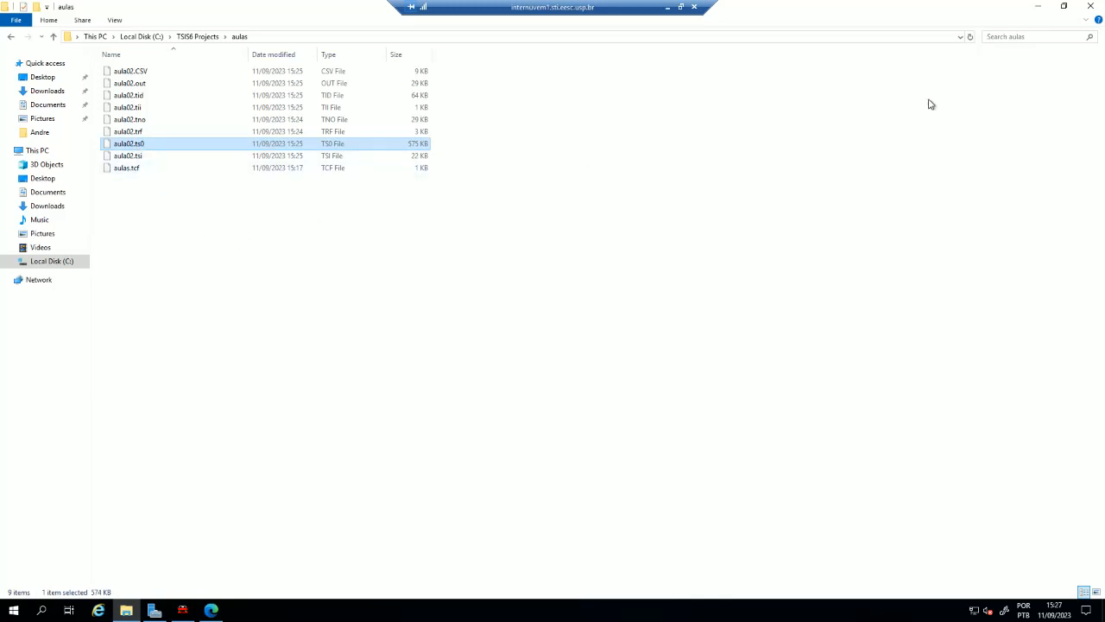
- Open the unpacked Output folder in Downloads and inspect its Visual C++ redistributable installers
click(47, 91)
click(137, 193)
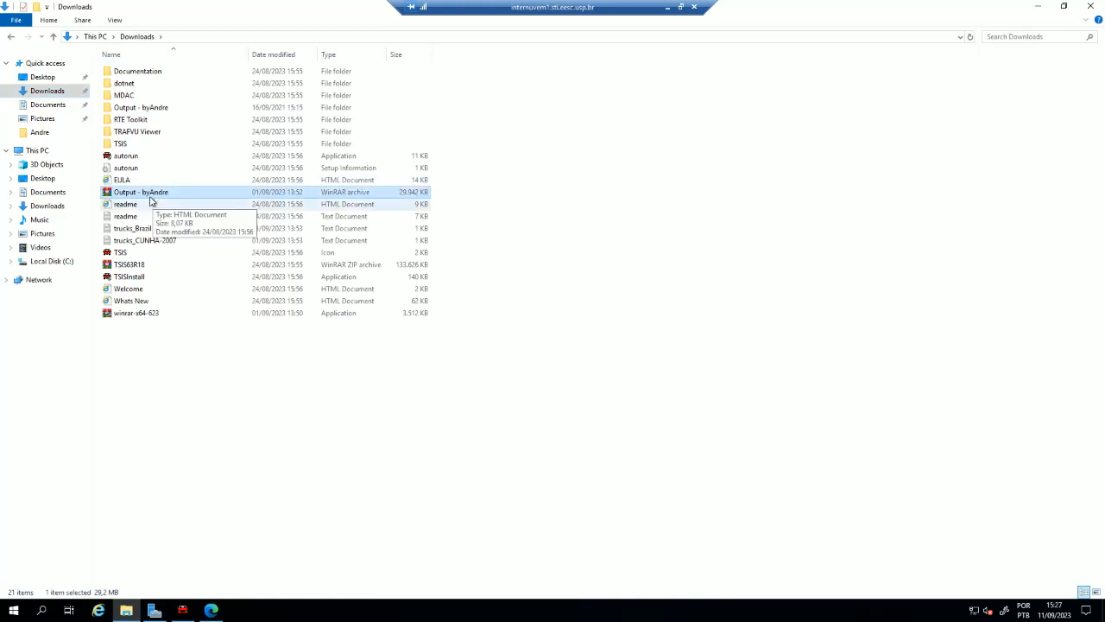
double_click(138, 107)
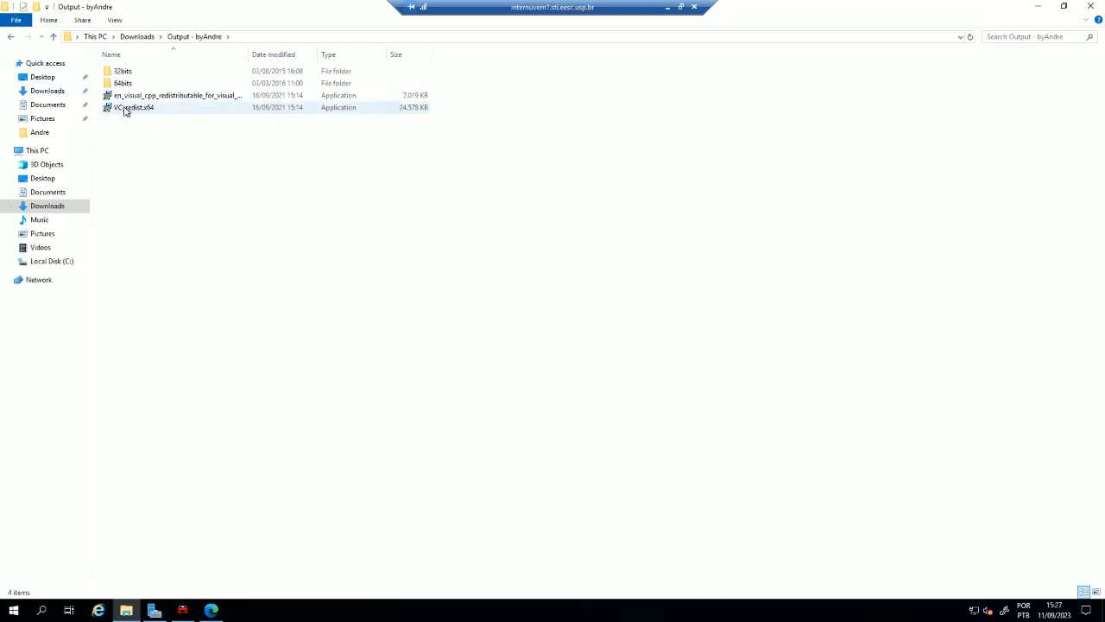
mouse_move(120, 112)
click(183, 99)
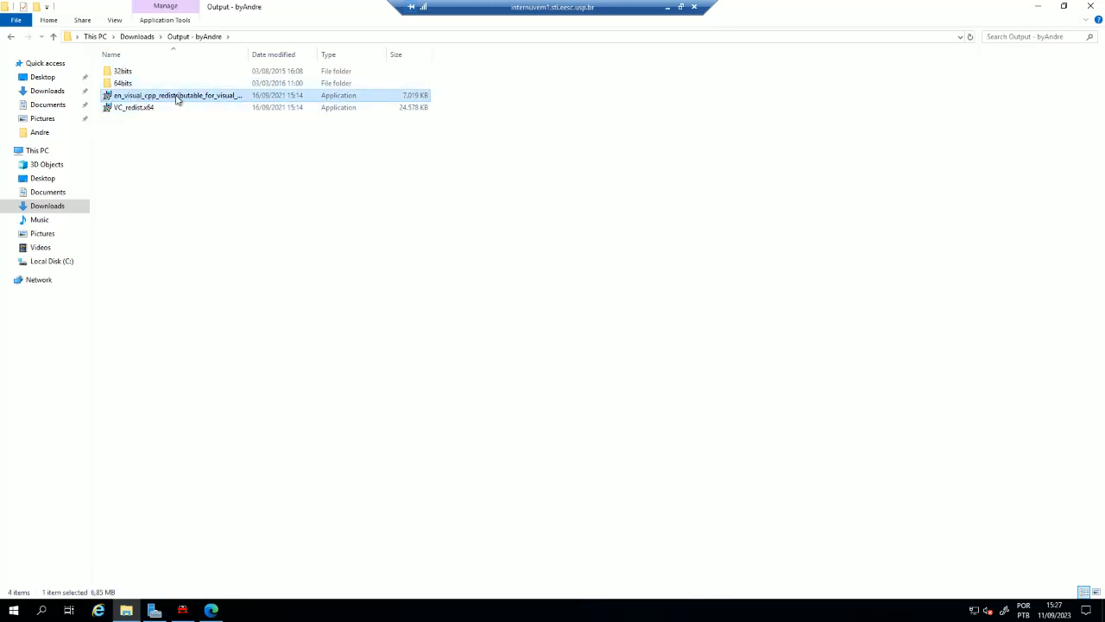
click(162, 179)
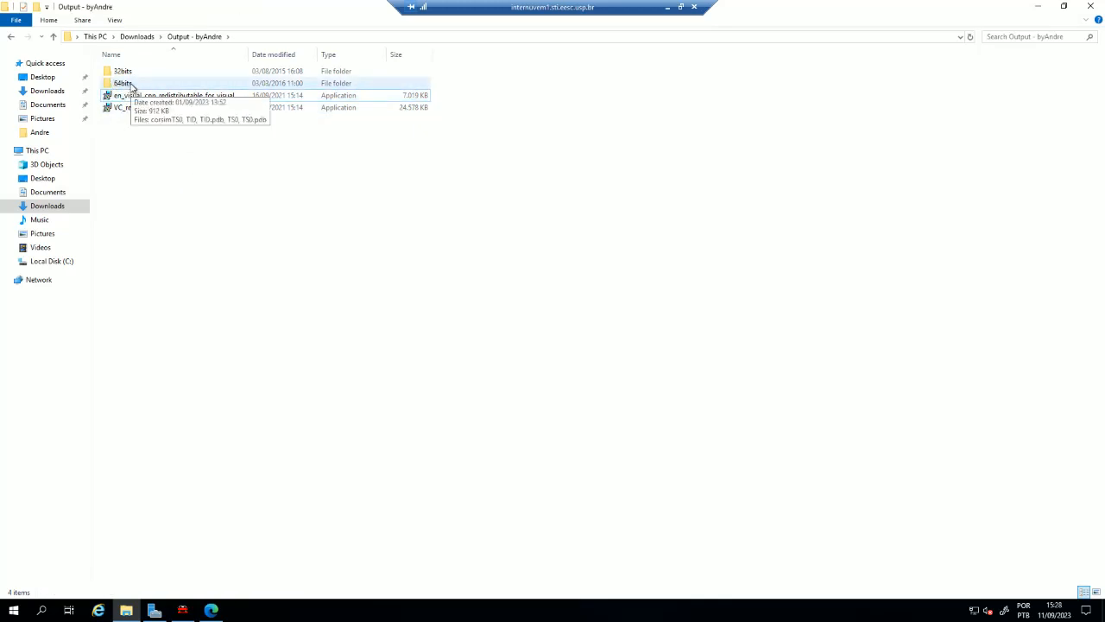
- Launch the corsimTS0 application from the 64bits folder
double_click(123, 82)
click(132, 73)
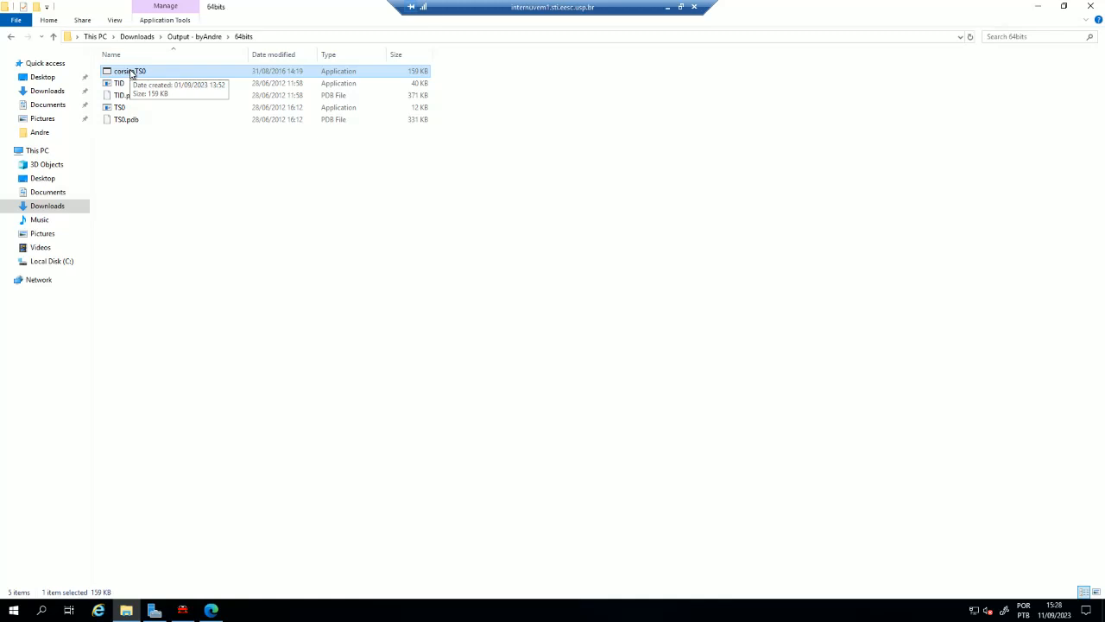
double_click(131, 75)
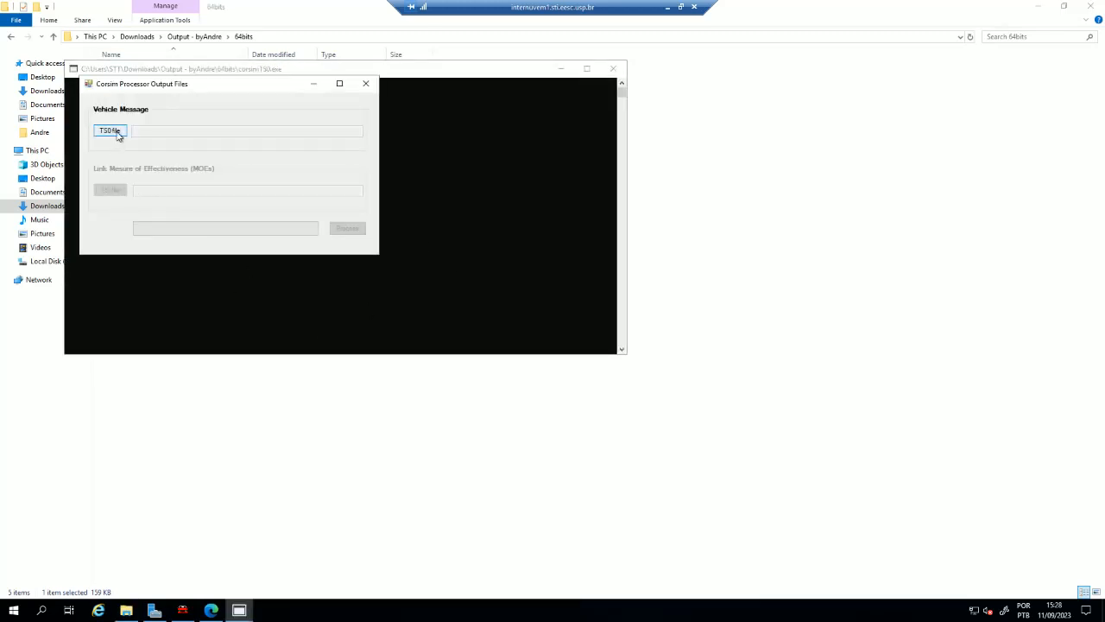
- Load aula02.ts0 from the TSIS6 Projects aulas folder as the Vehicle Message input file
click(117, 131)
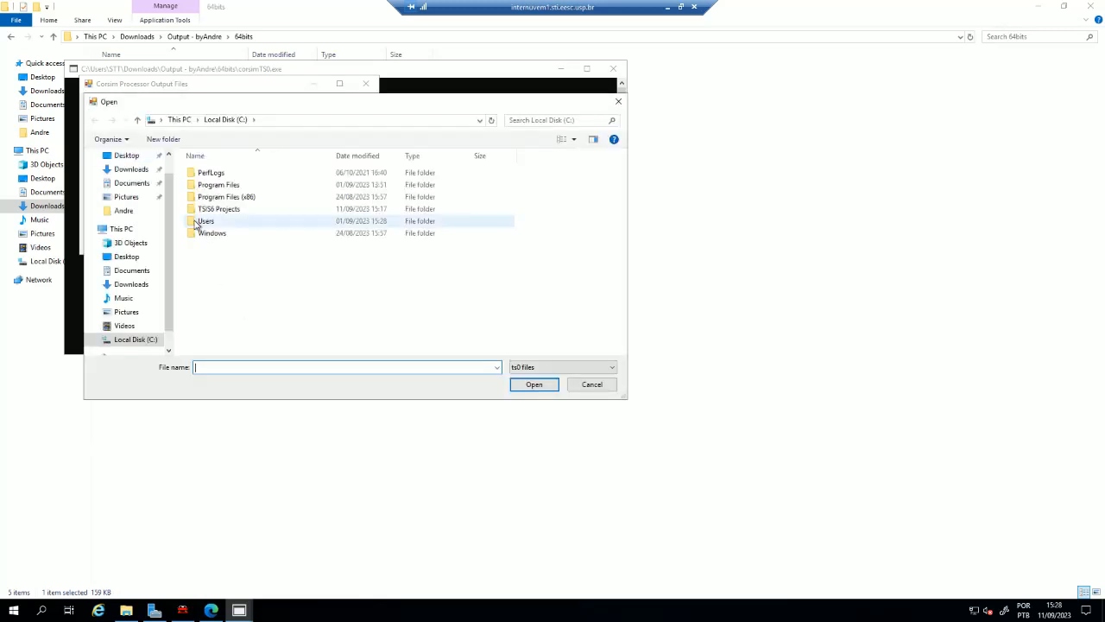
double_click(221, 210)
click(220, 211)
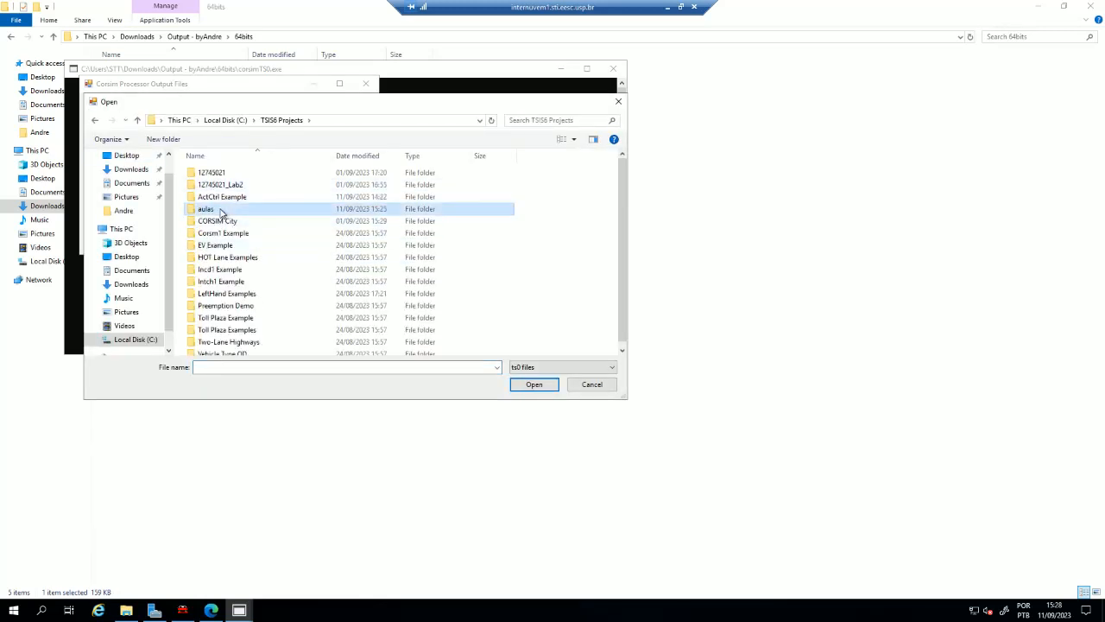
double_click(220, 211)
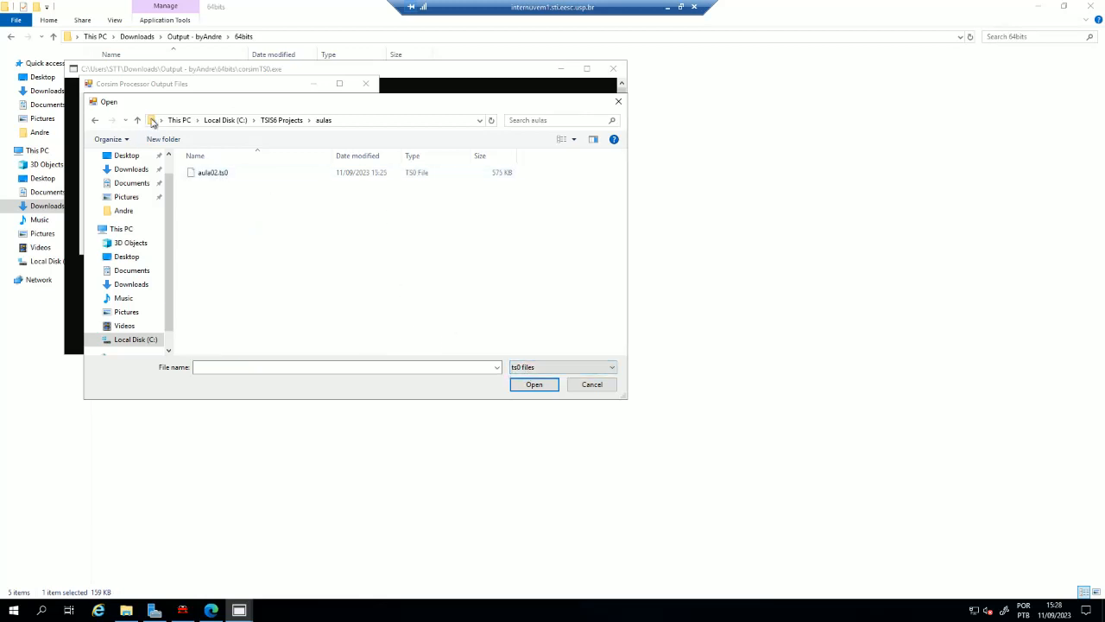
click(192, 175)
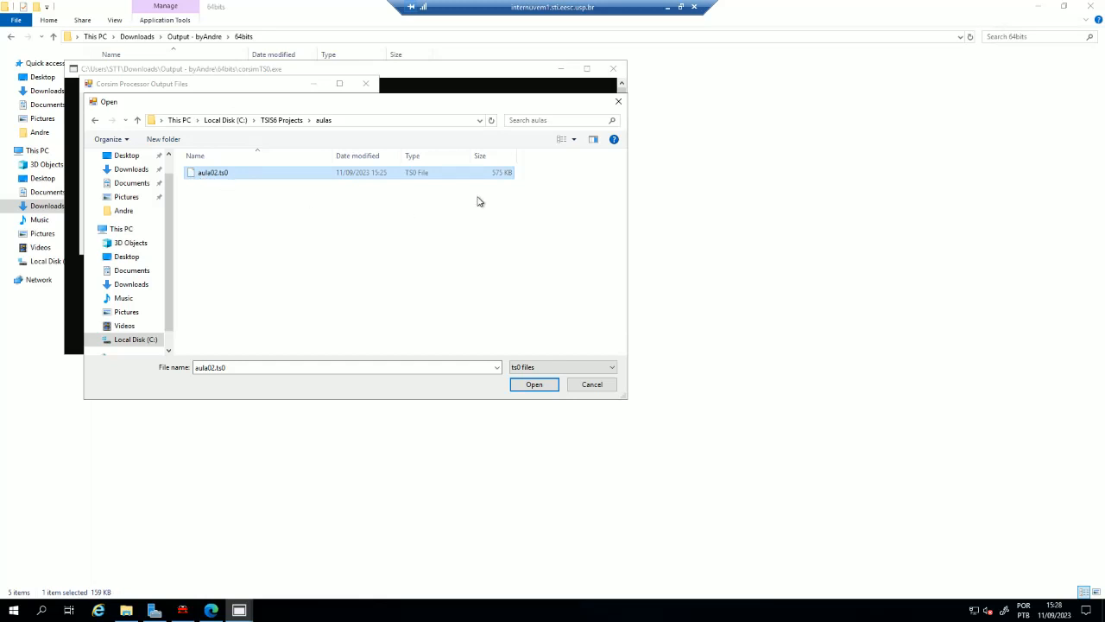
click(534, 385)
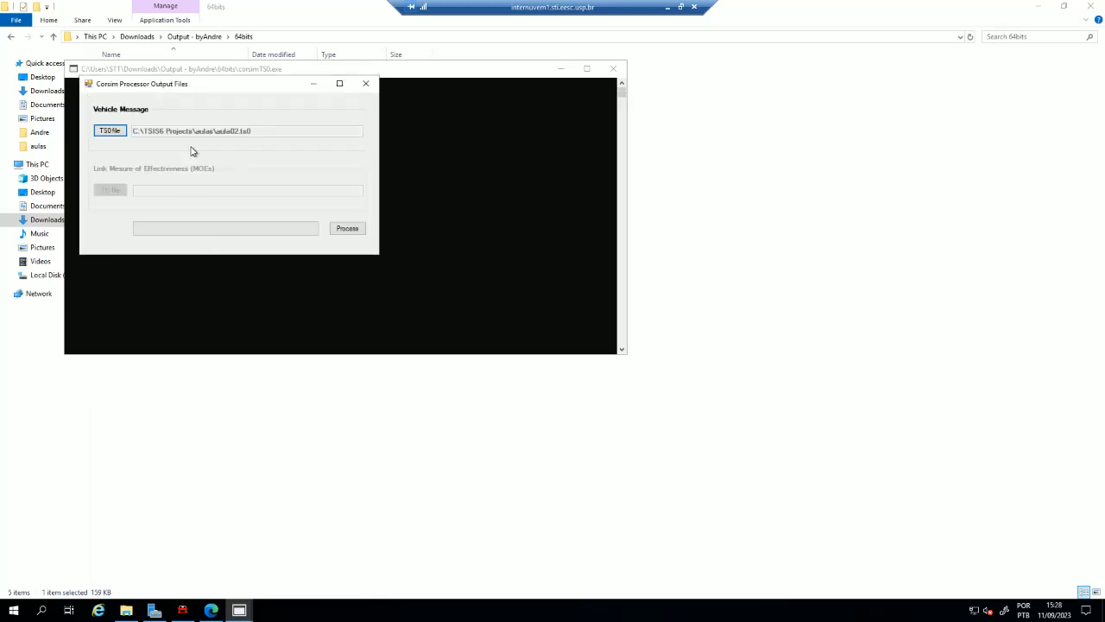
- Process the loaded aula02.ts0 file and close the Corsim Processor Output Files program
click(347, 230)
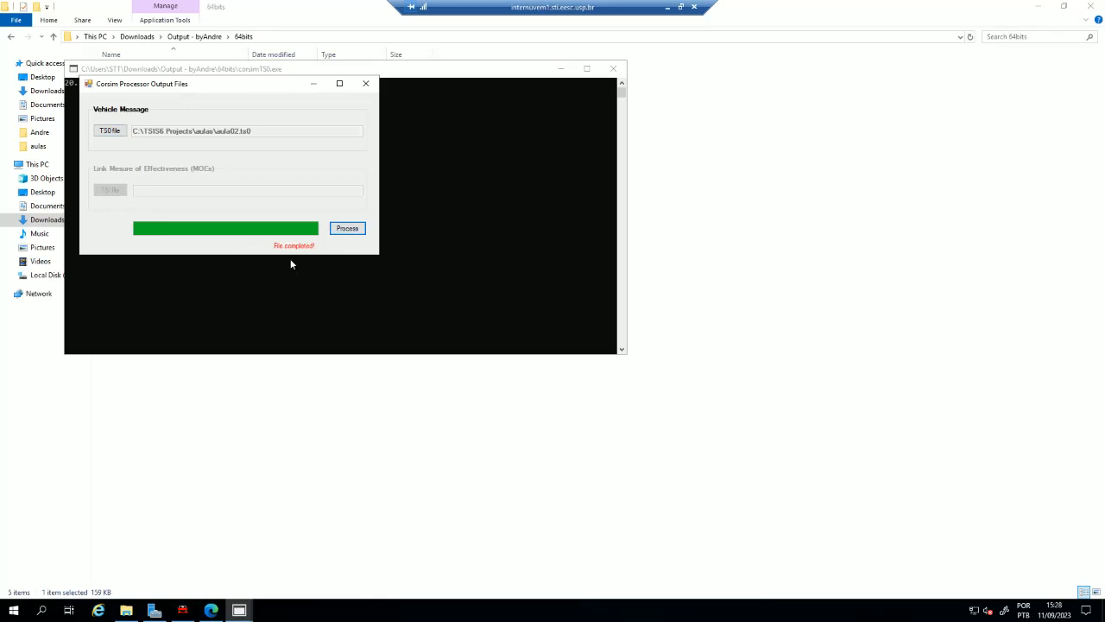
click(365, 84)
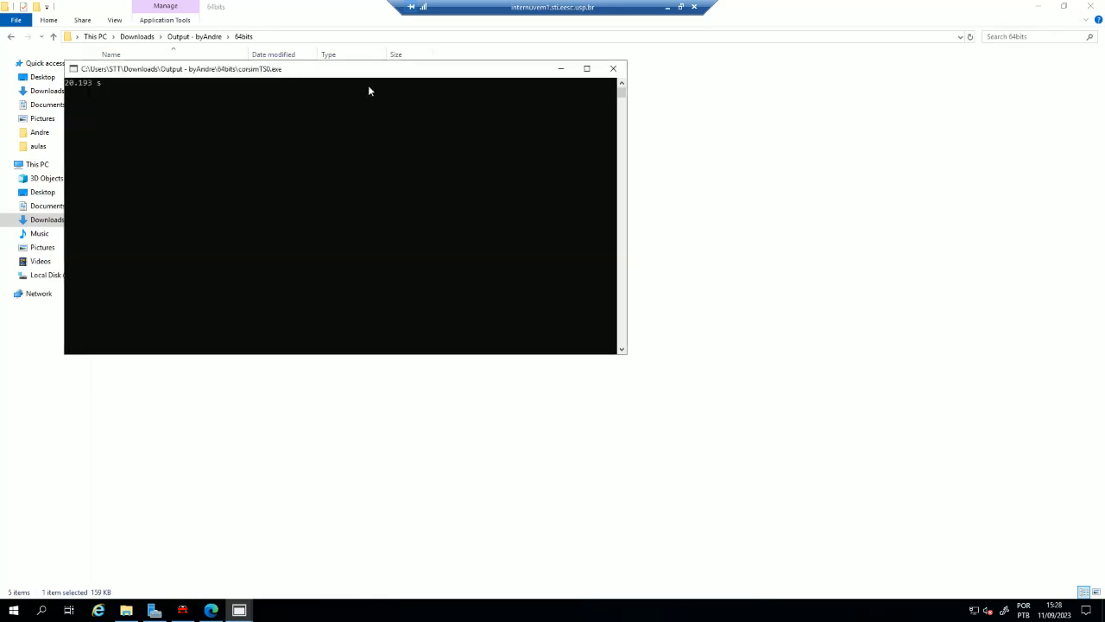
click(207, 63)
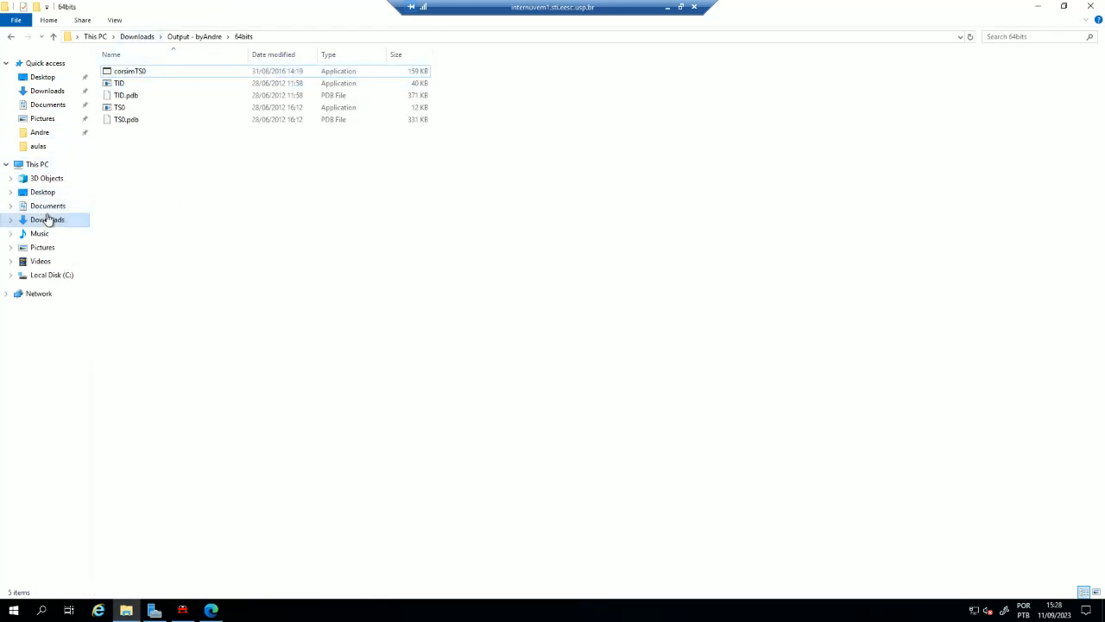
- Return to the aulas folder on drive C and compare the generated aula02 text document's size with aula02.ts0
click(52, 278)
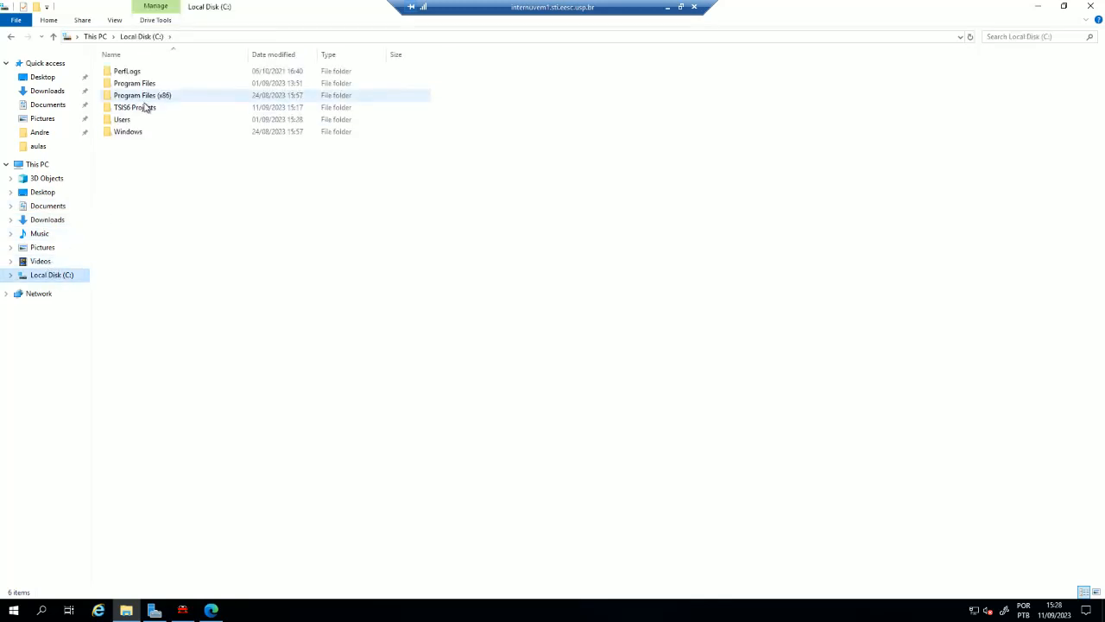
click(149, 110)
double_click(148, 110)
double_click(148, 107)
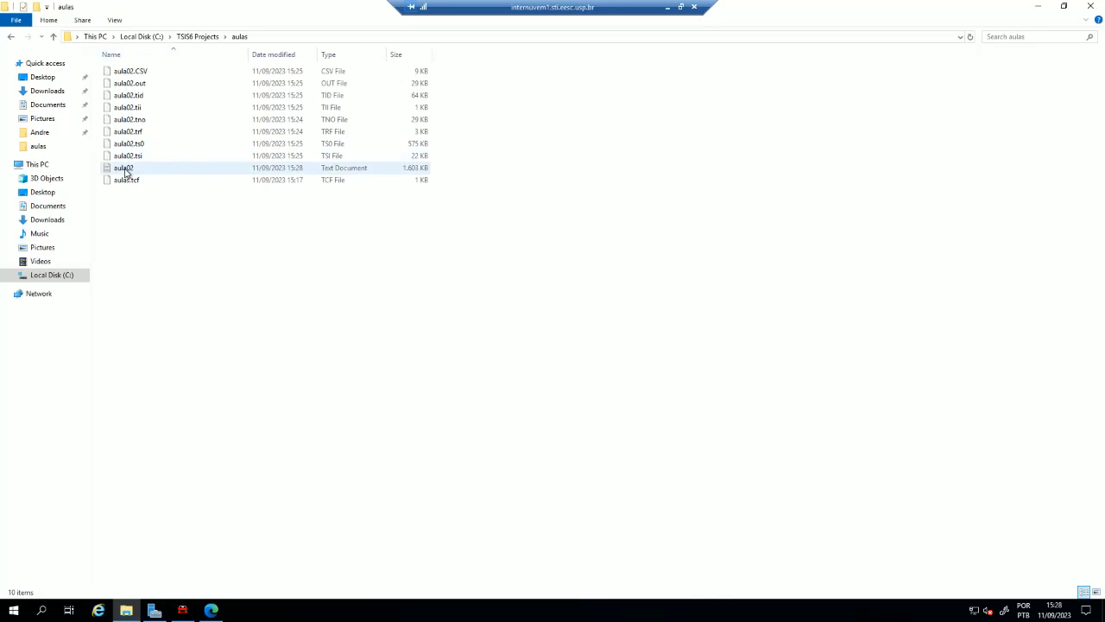
click(125, 170)
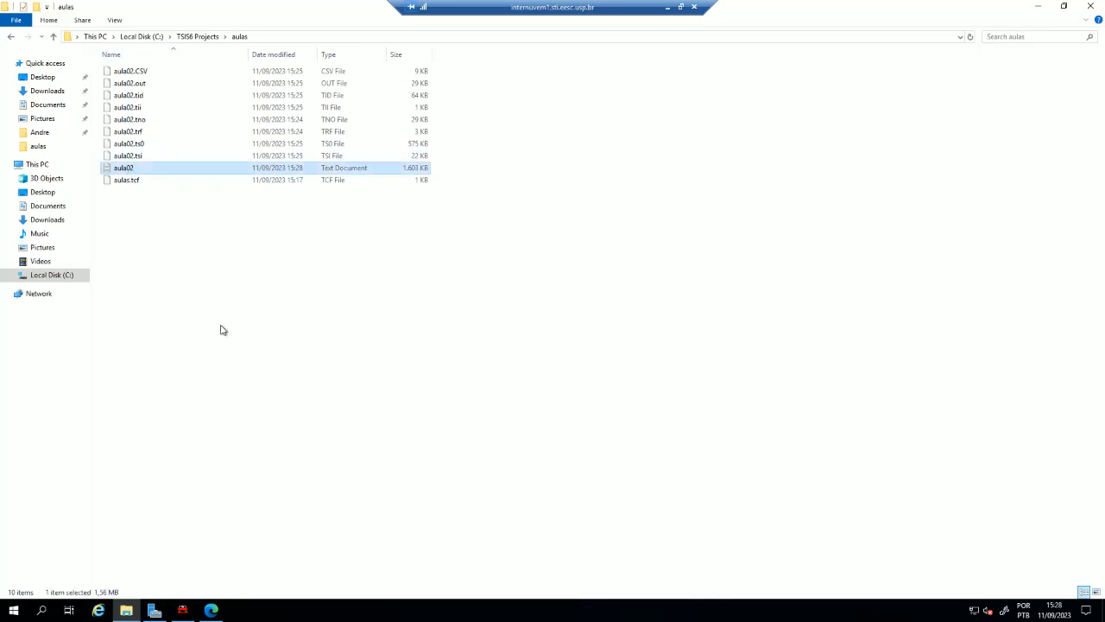
click(412, 146)
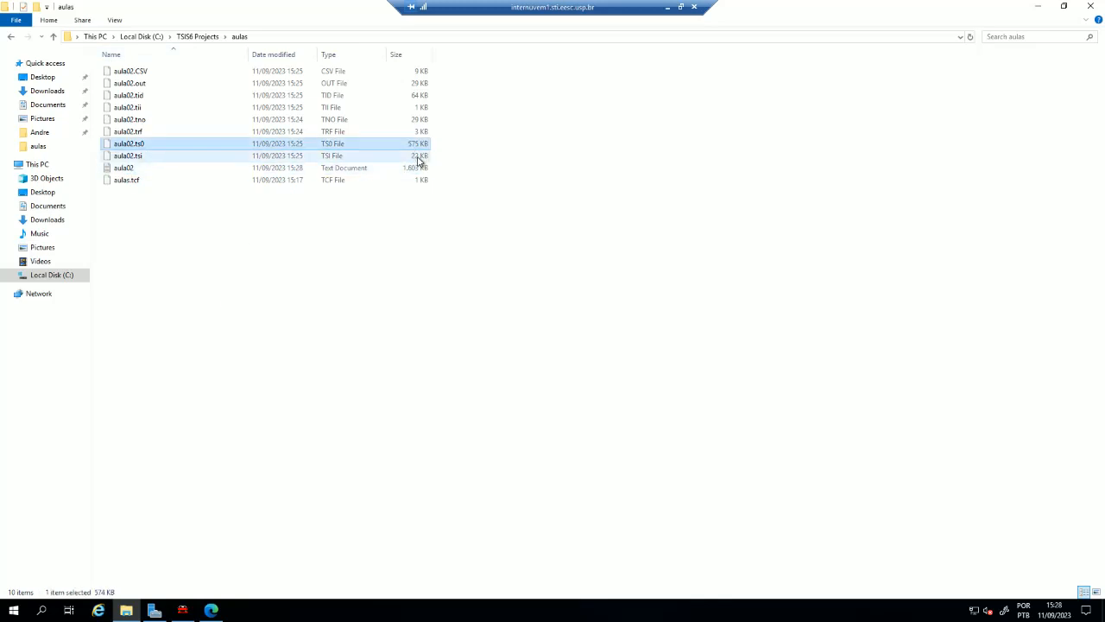
click(415, 168)
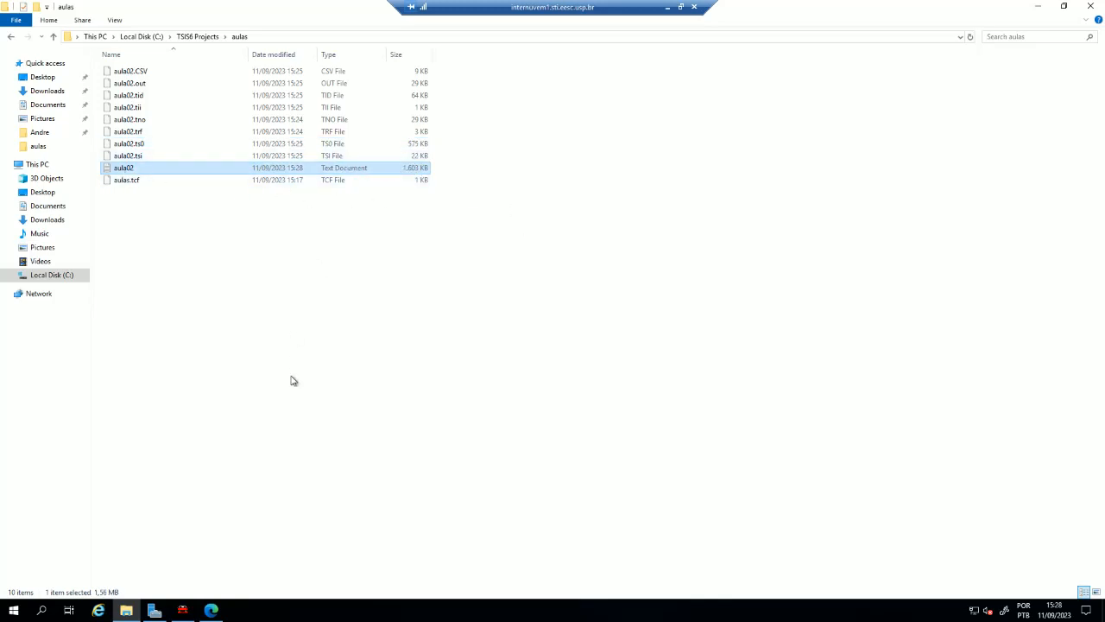
- Switch to the Edge browser and create a blank Google Sheets spreadsheet in a new tab using sheets.new
click(211, 609)
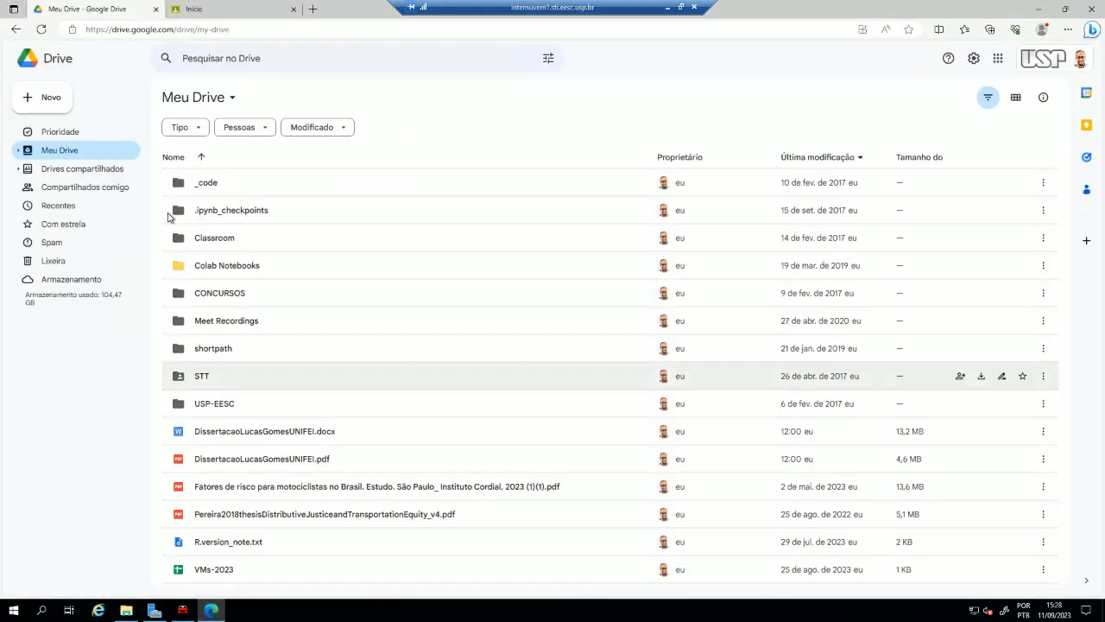
click(313, 9)
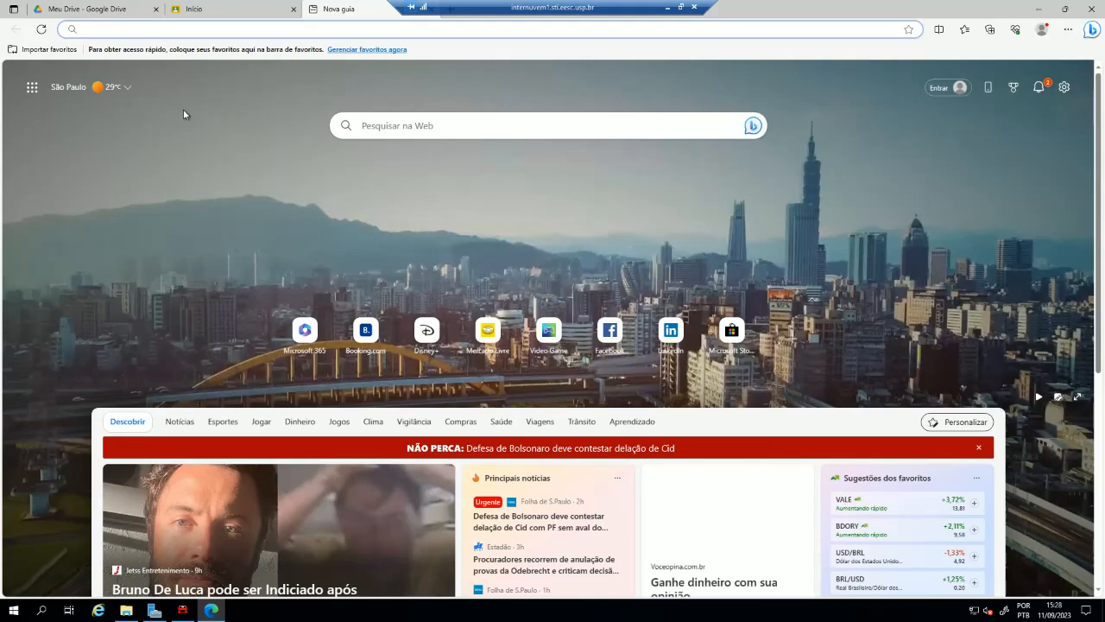
text(sheets.new)
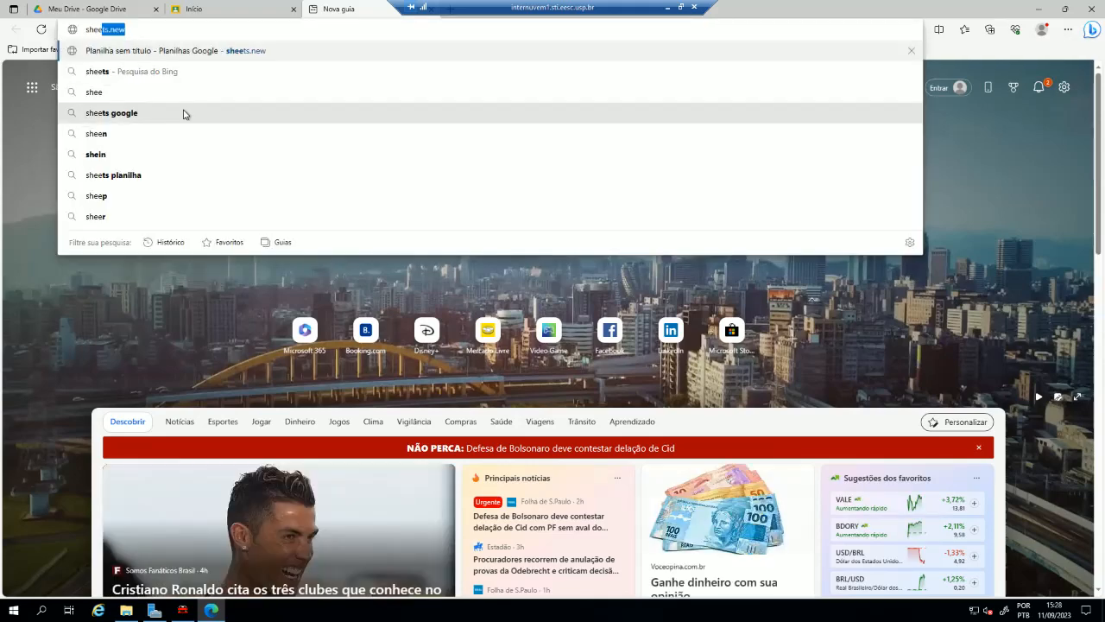
key(Return)
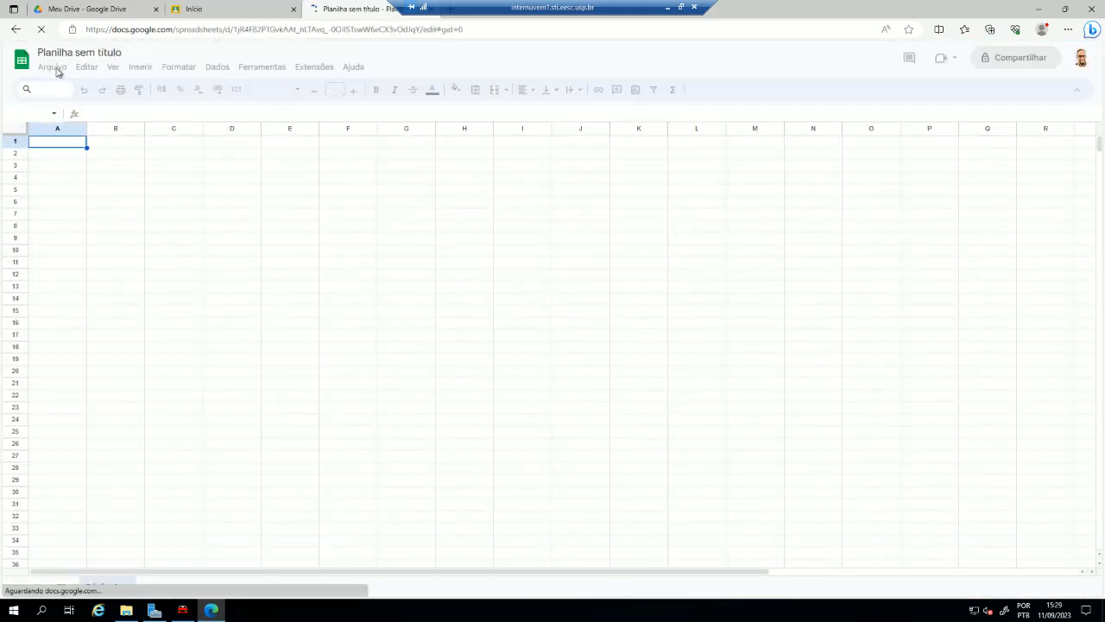
- Start a file import into the blank spreadsheet and browse the computer for a file to upload
click(54, 67)
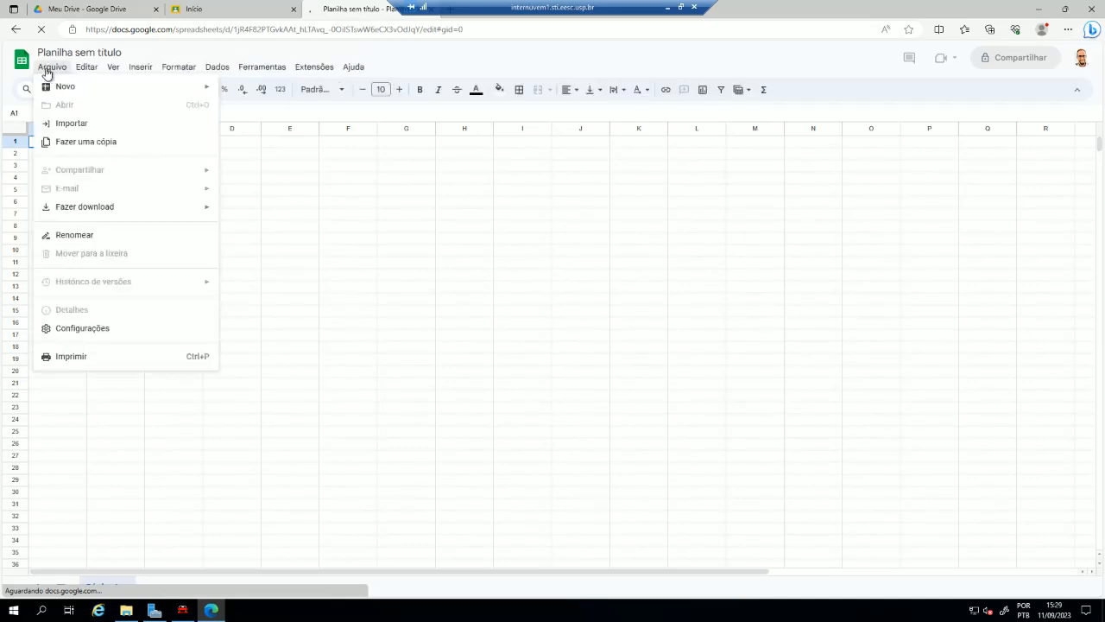
click(72, 125)
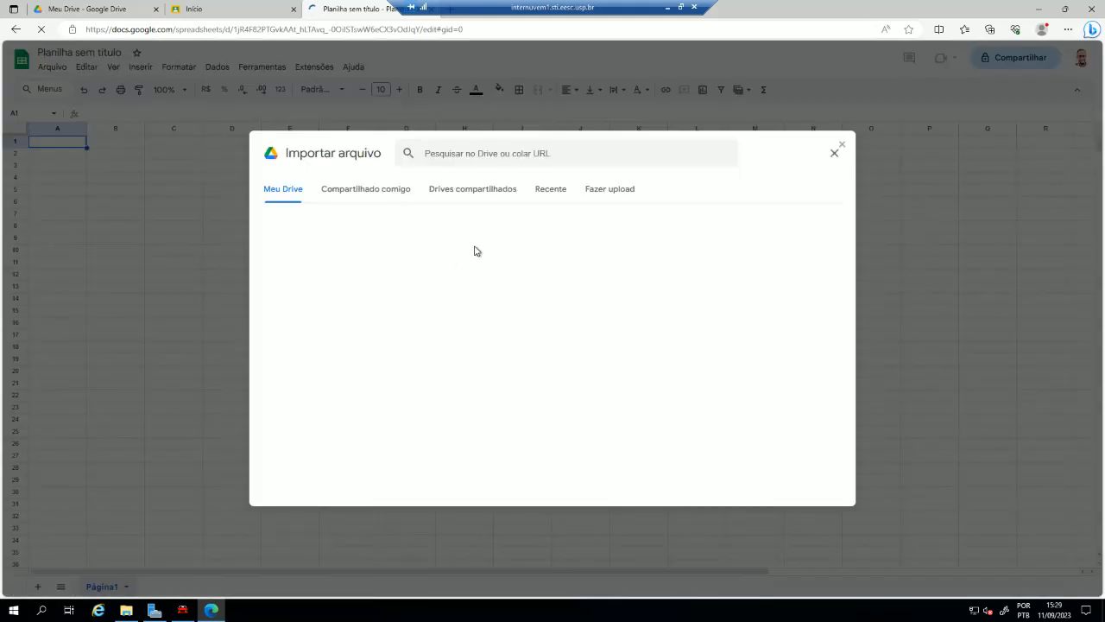
click(610, 191)
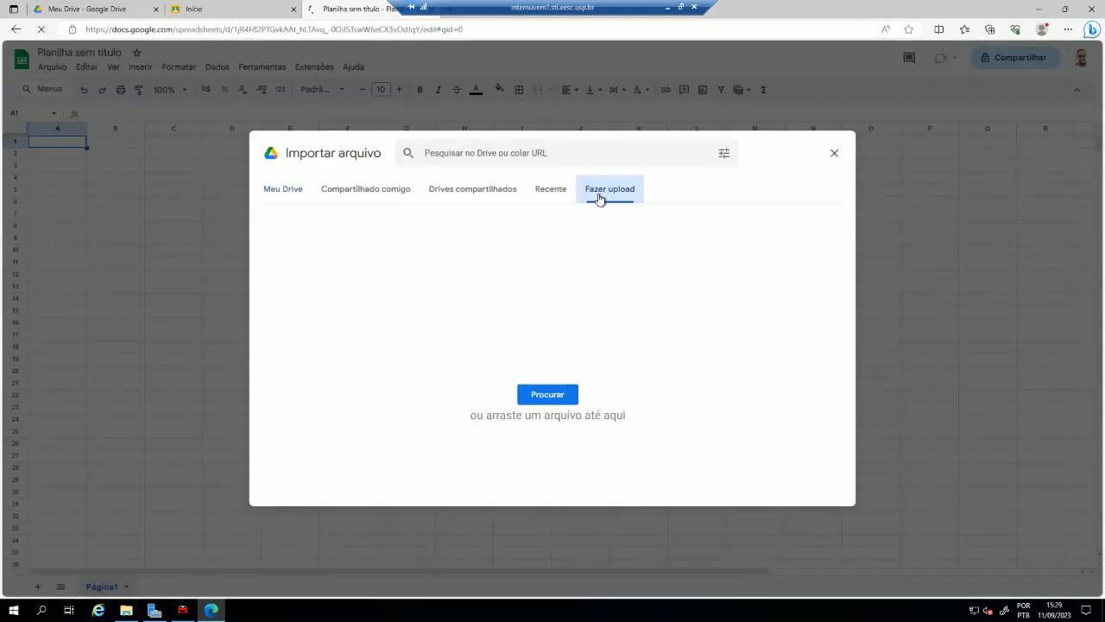
click(551, 396)
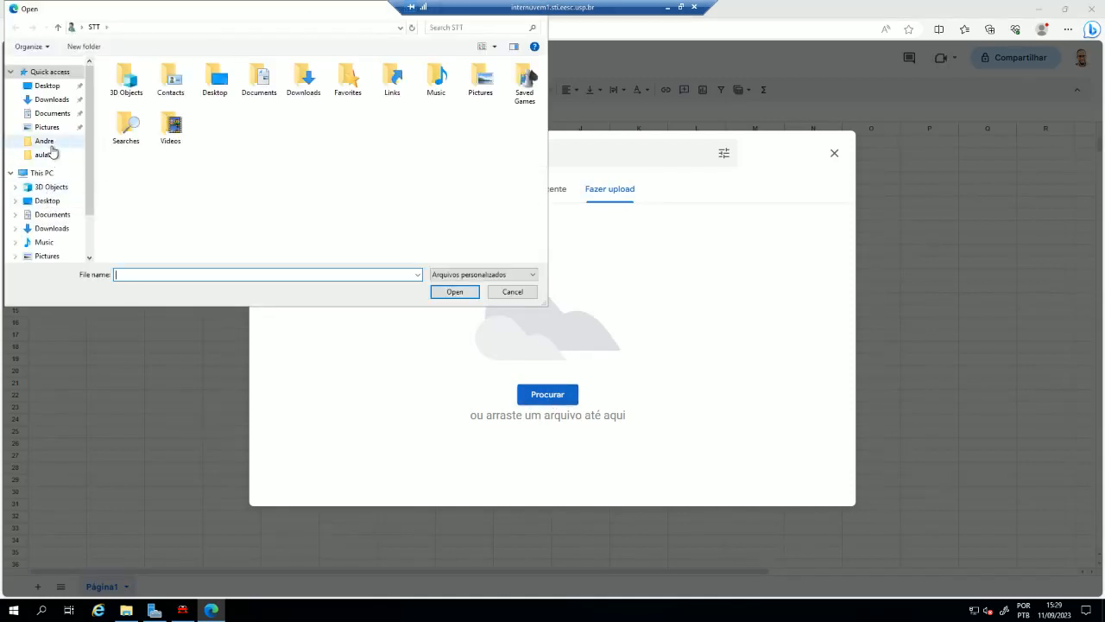
- Import the aula02 text document from the TSIS6 Projects aulas folder on drive C, replacing the spreadsheet with automatic separator detection
scroll(87, 204, down, 1)
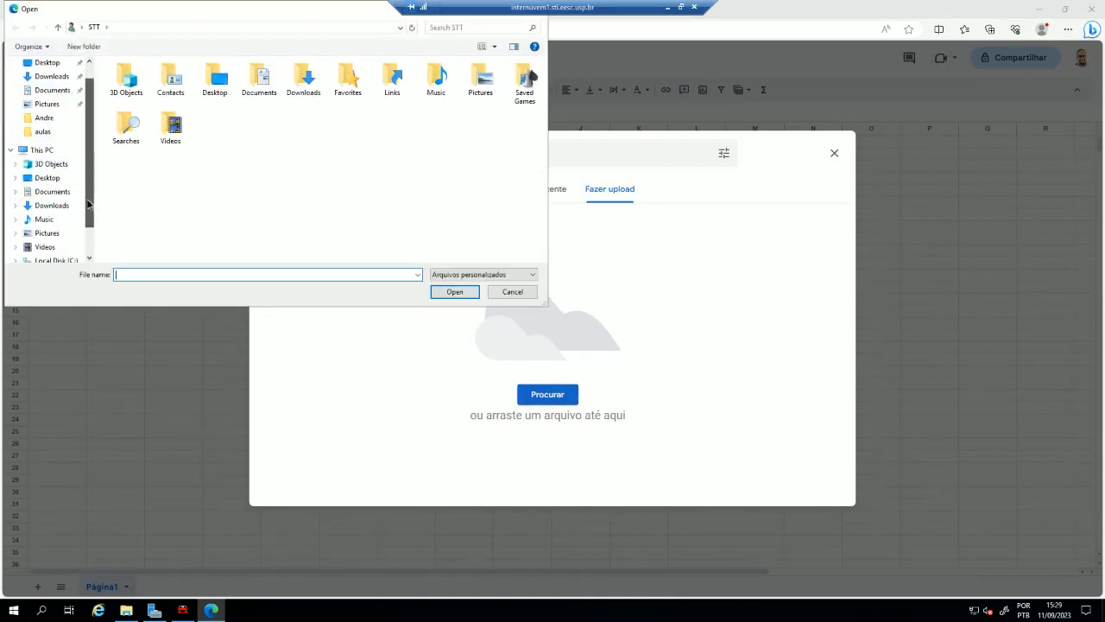
scroll(87, 216, down, 2)
click(43, 219)
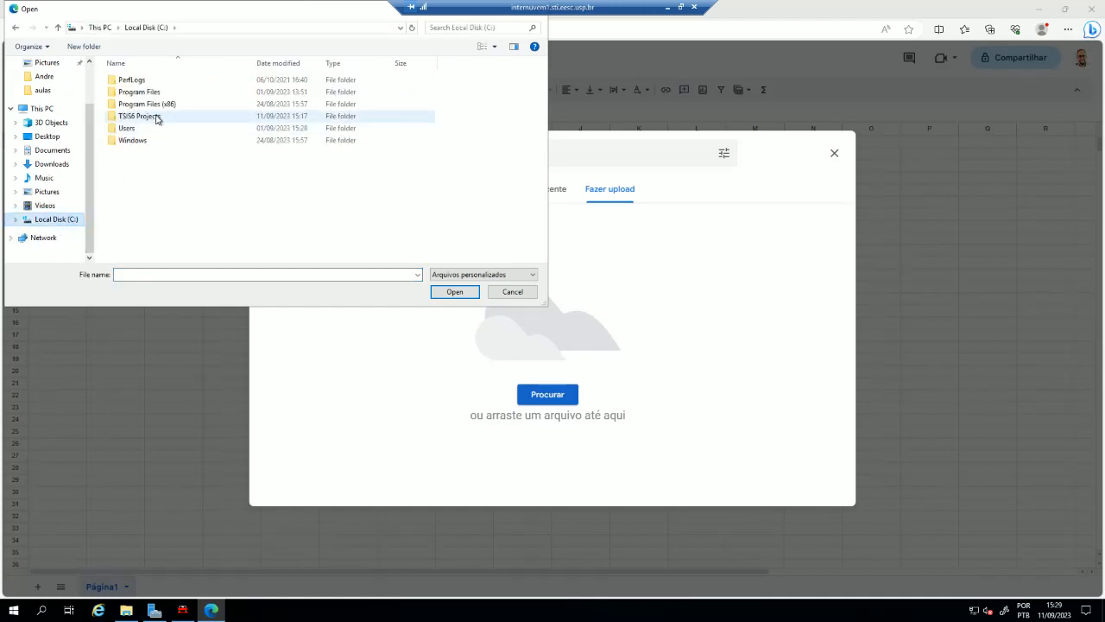
double_click(156, 119)
click(129, 117)
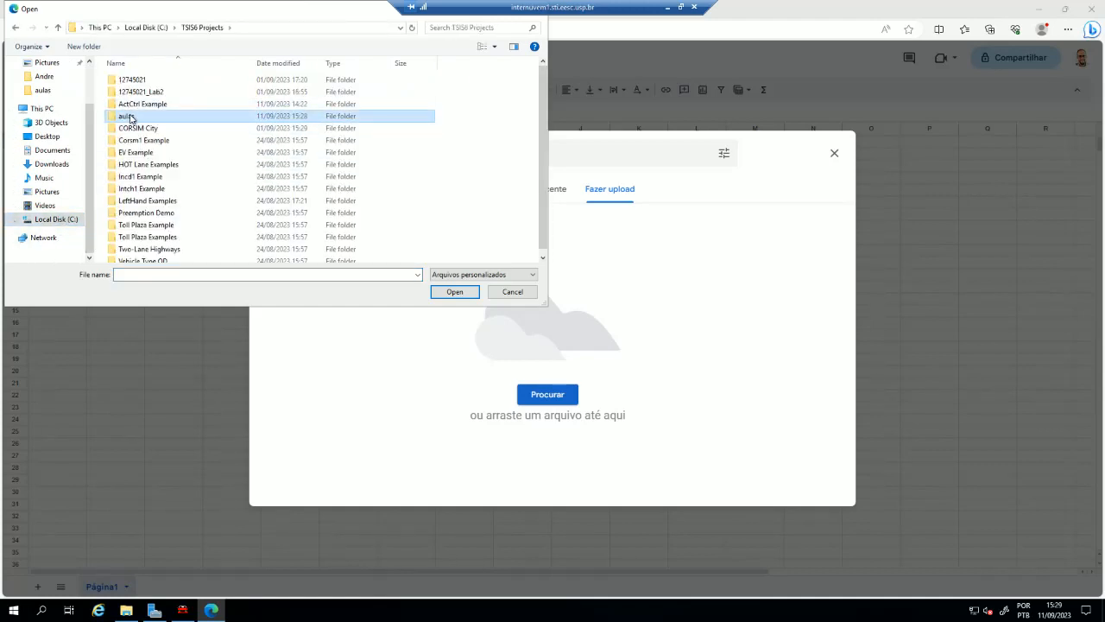
double_click(129, 117)
click(130, 92)
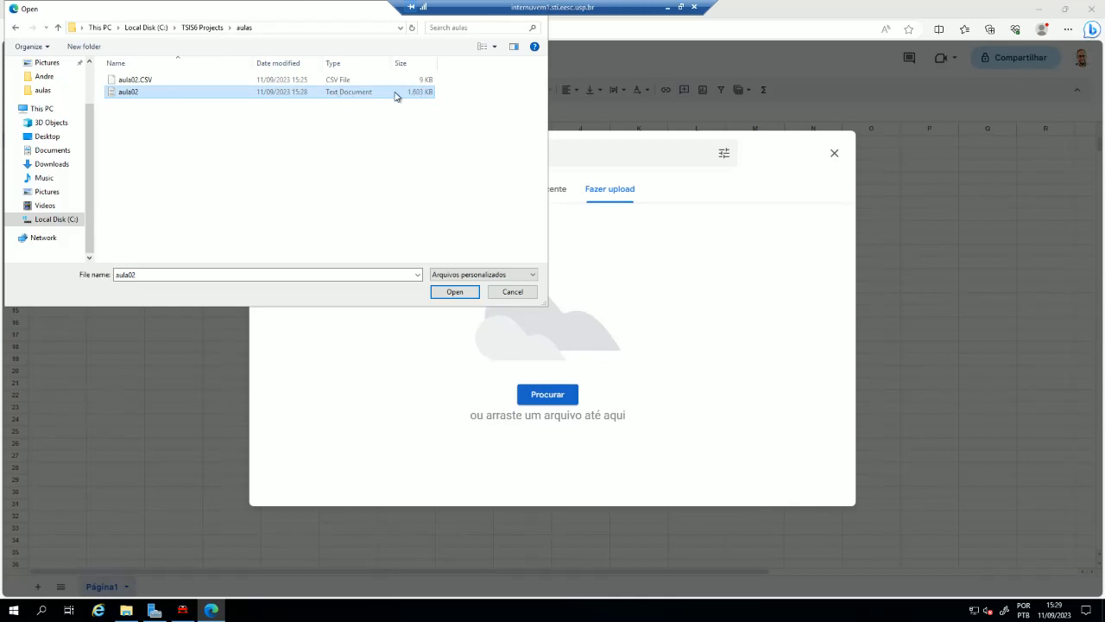
click(452, 296)
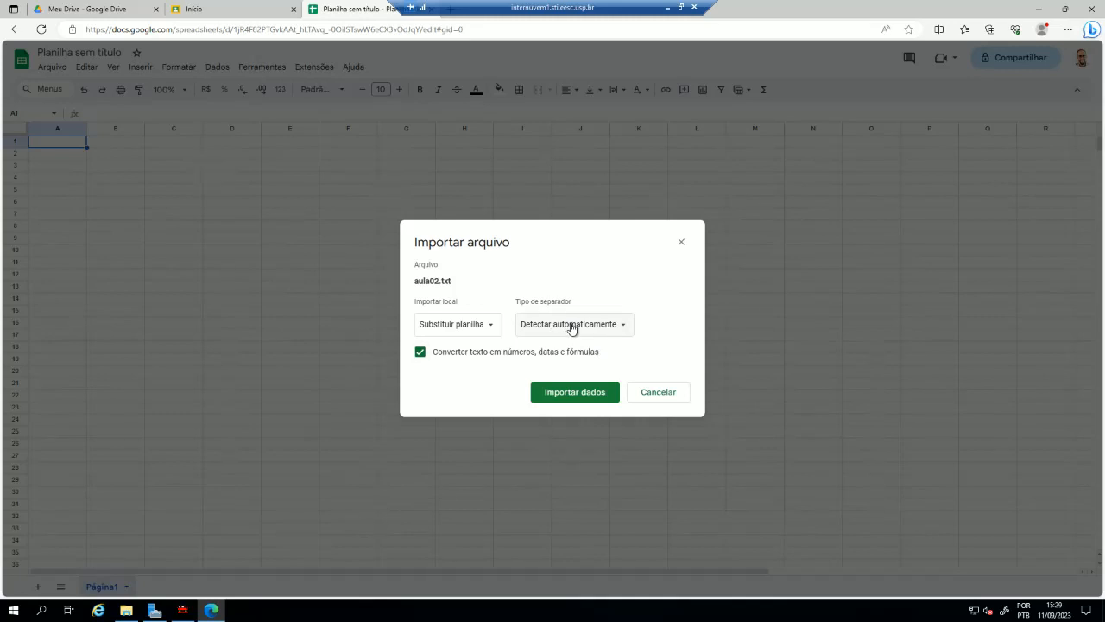
click(576, 395)
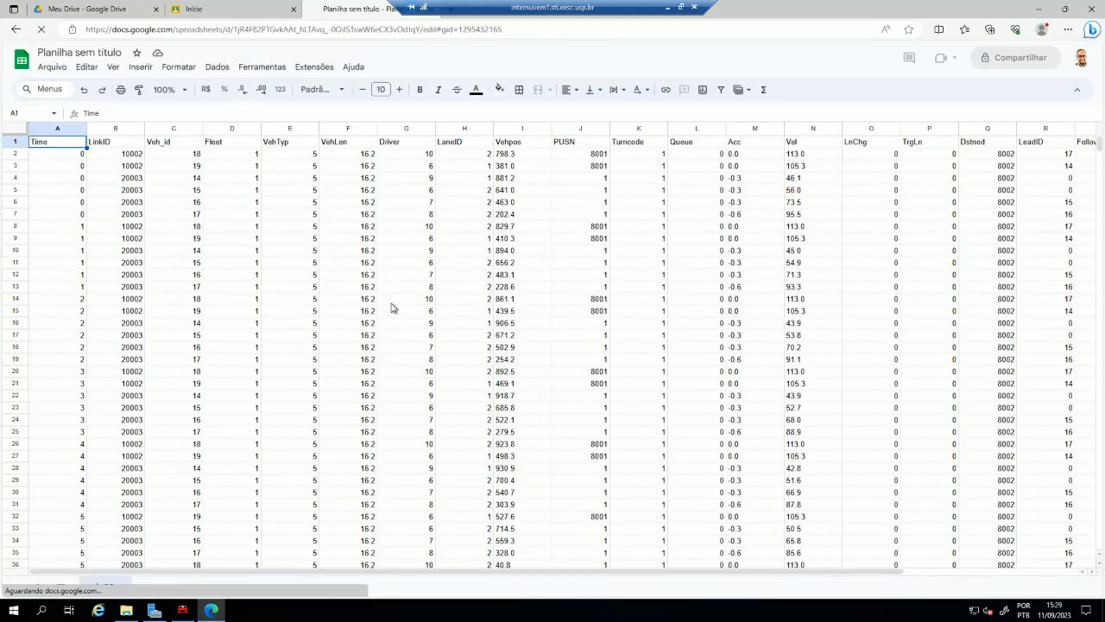
- Examine the imported Vehpos column and the Time, LinkID, Veh_id, Fleet, VehLen and Driver headings
click(522, 130)
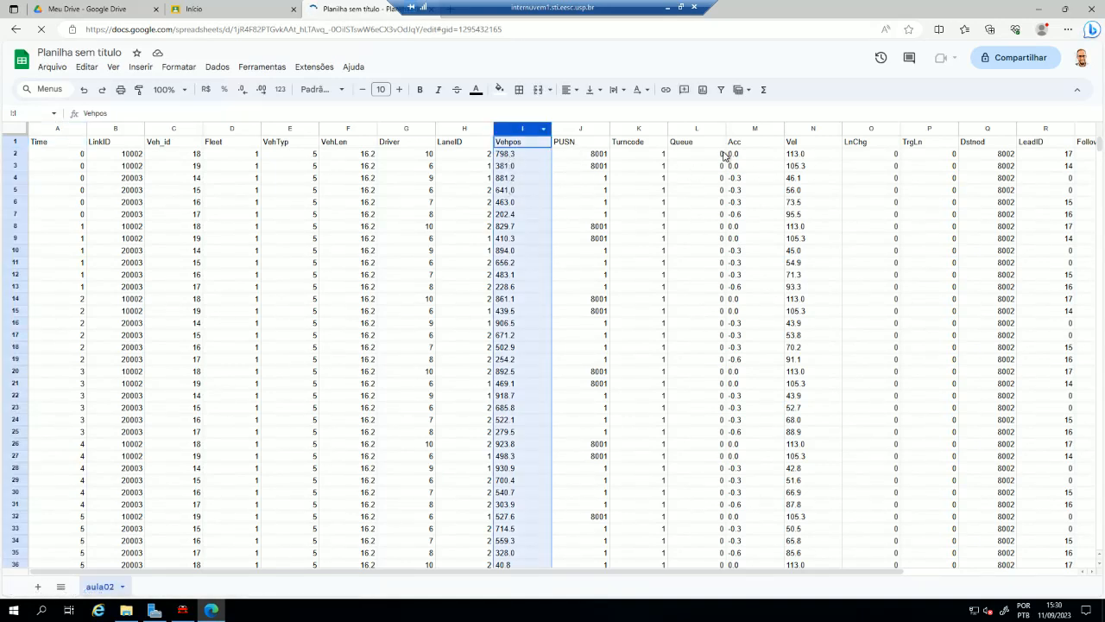
click(152, 204)
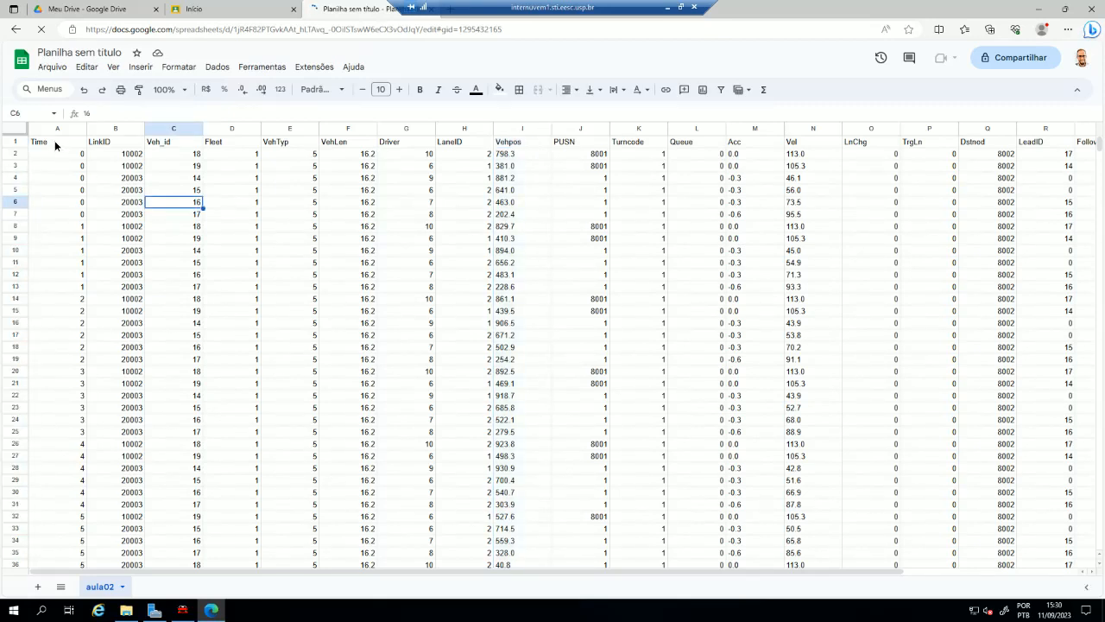
click(55, 143)
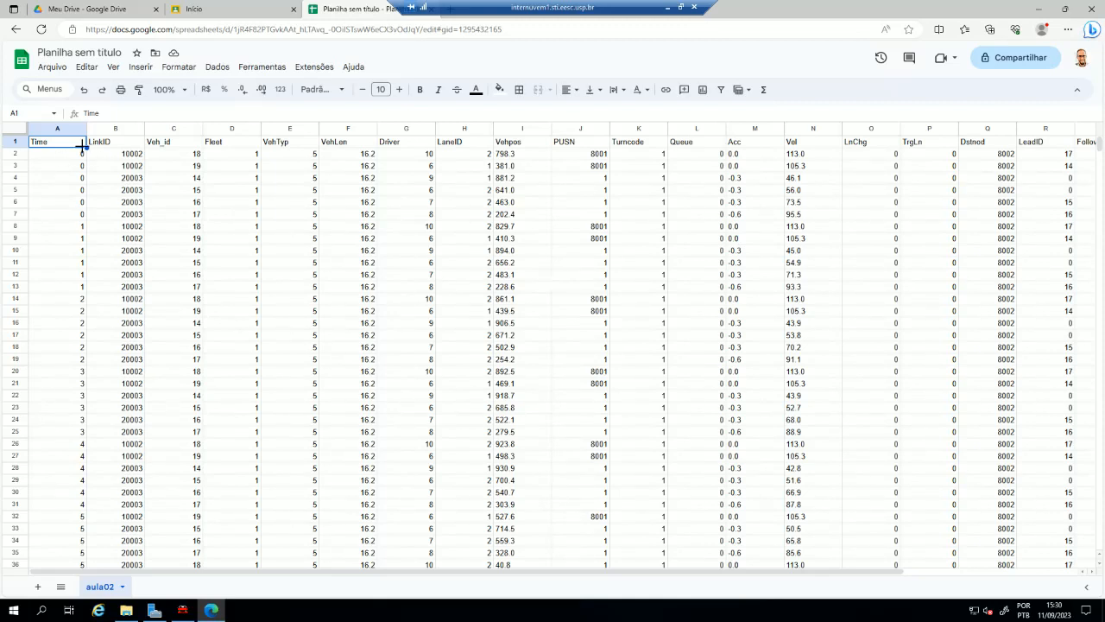
click(117, 144)
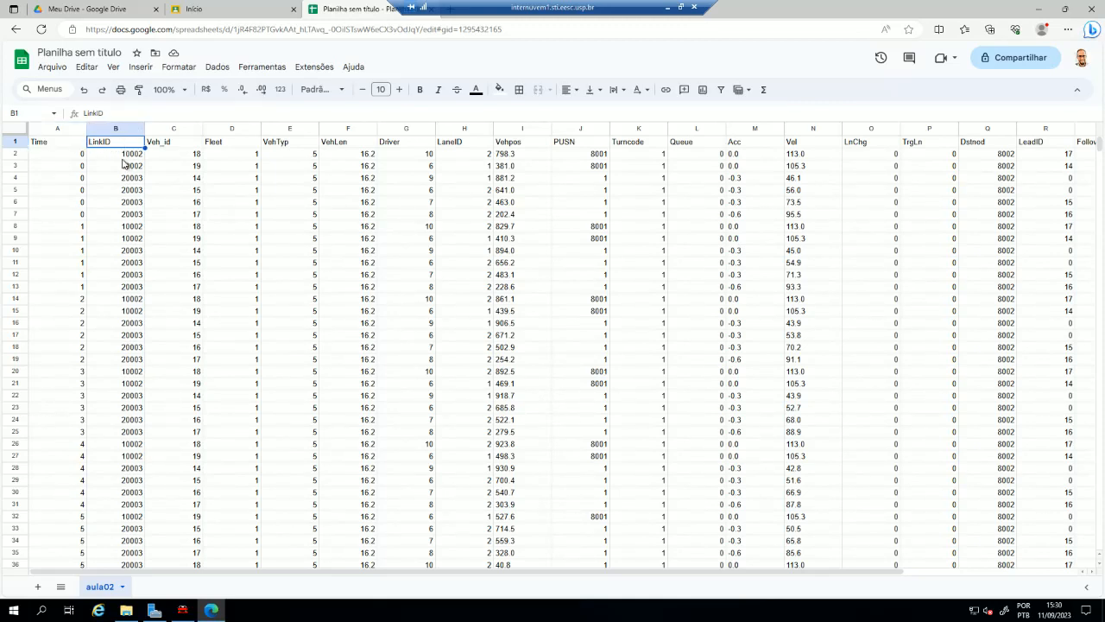
click(179, 145)
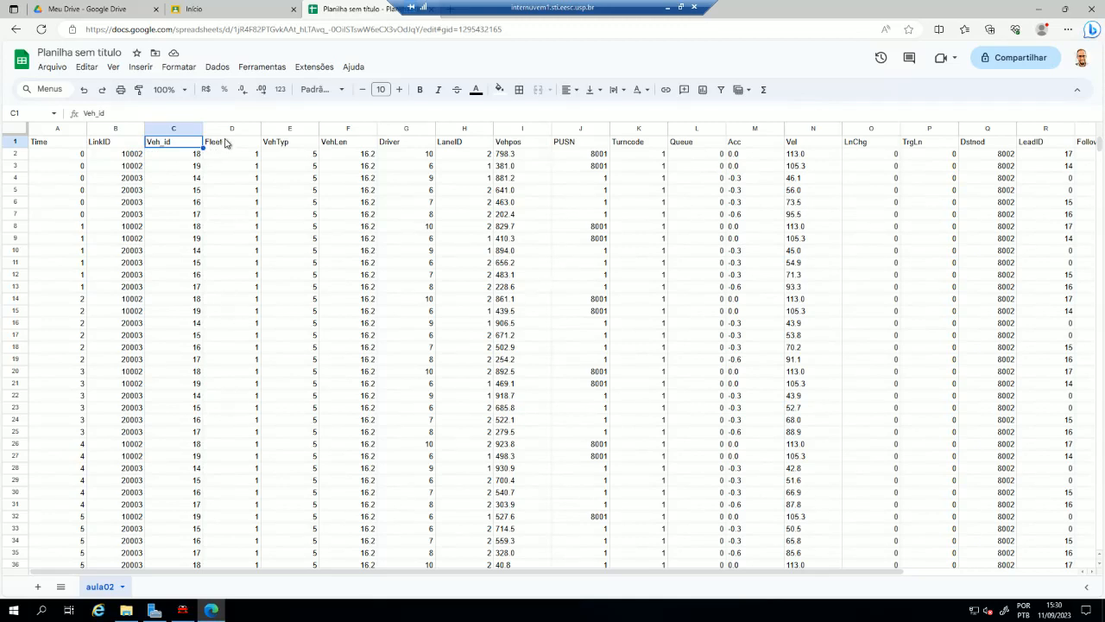
click(226, 144)
click(337, 145)
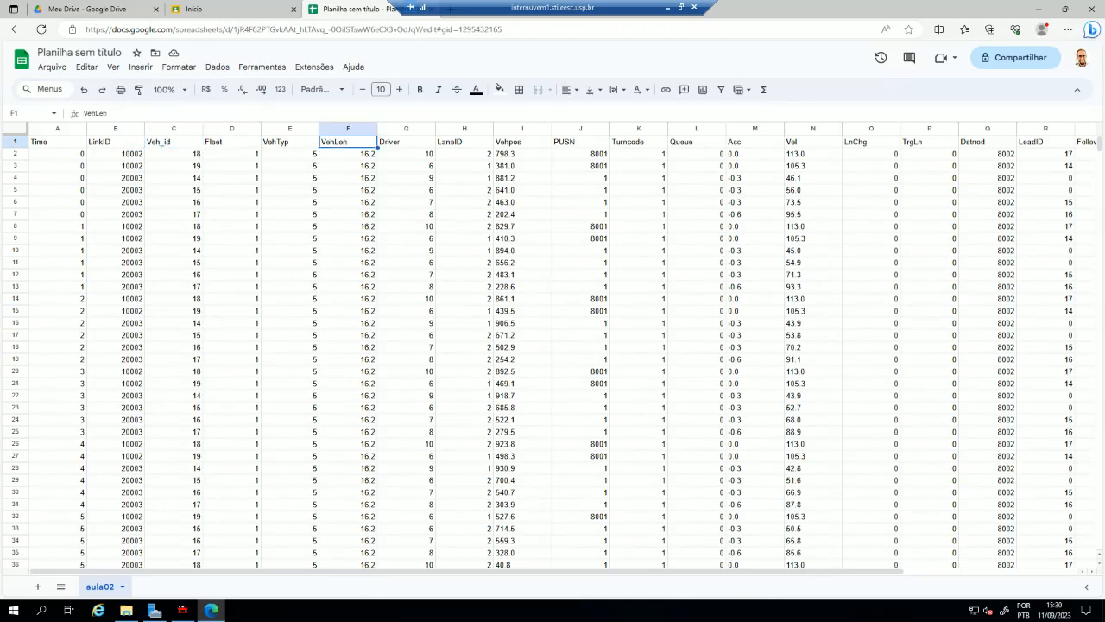
click(421, 144)
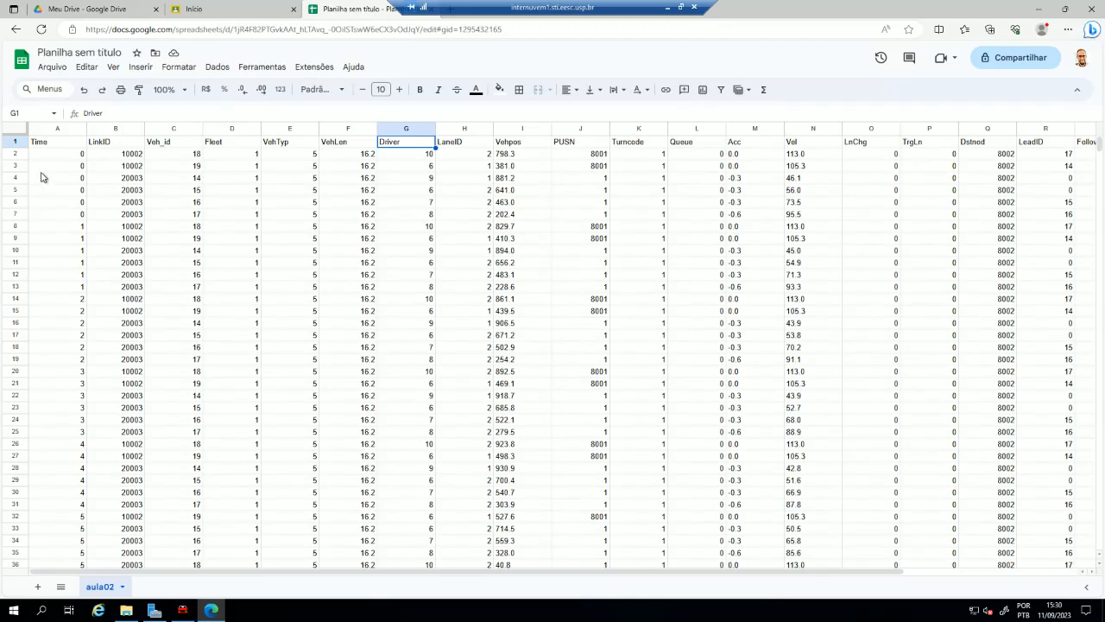
- Examine how the rows are grouped by Time value and how the Vel values are listed for each vehicle
drag(59, 151, 87, 297)
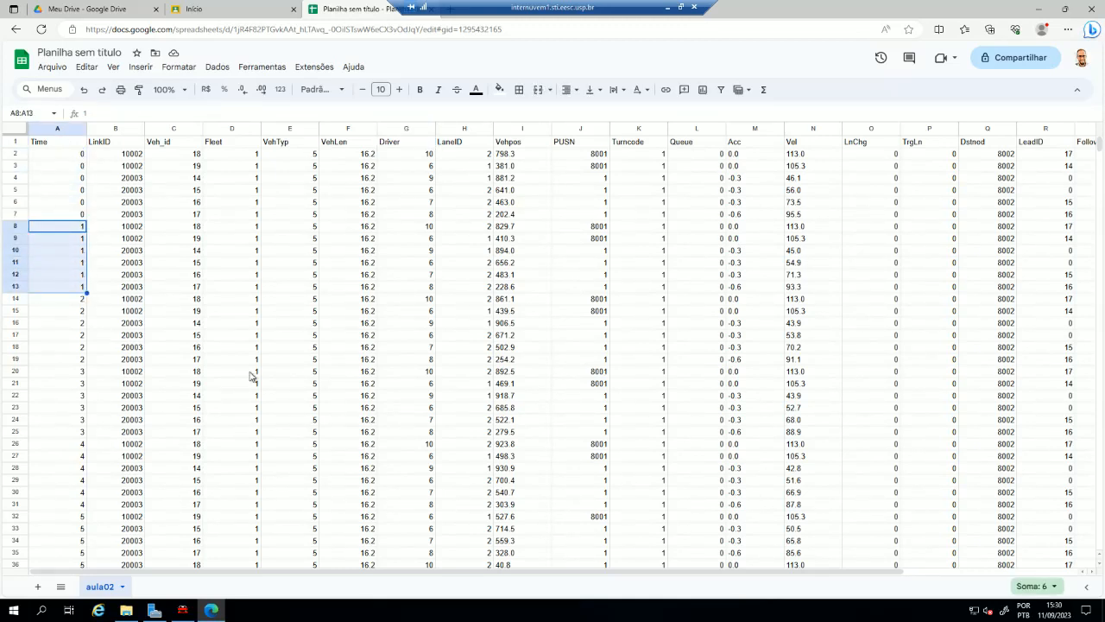
drag(799, 155, 829, 262)
drag(706, 274, 707, 262)
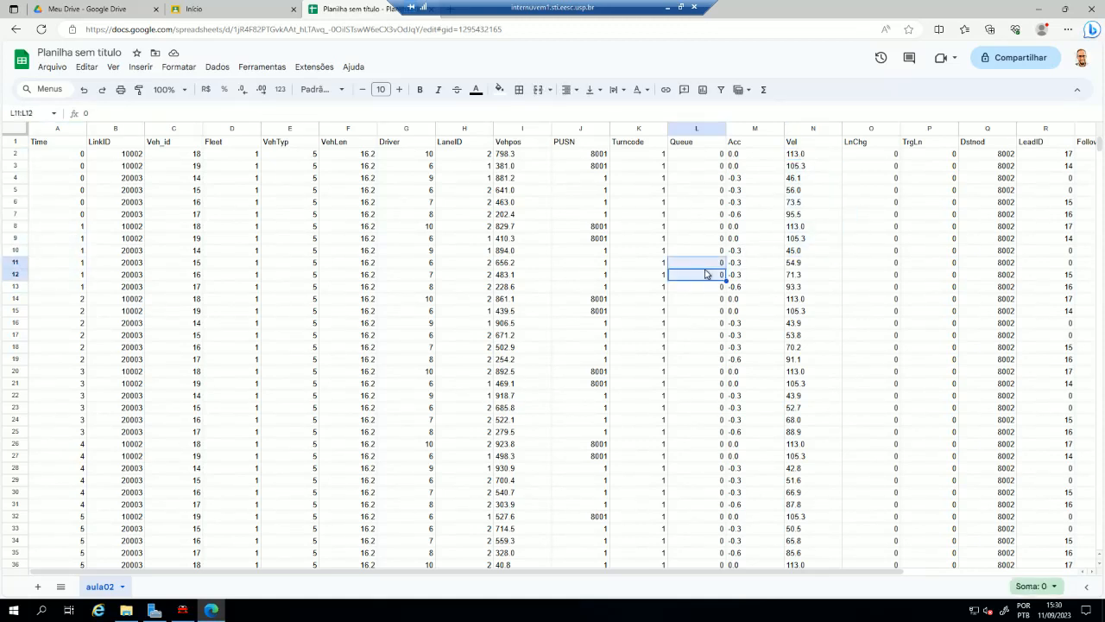
click(644, 241)
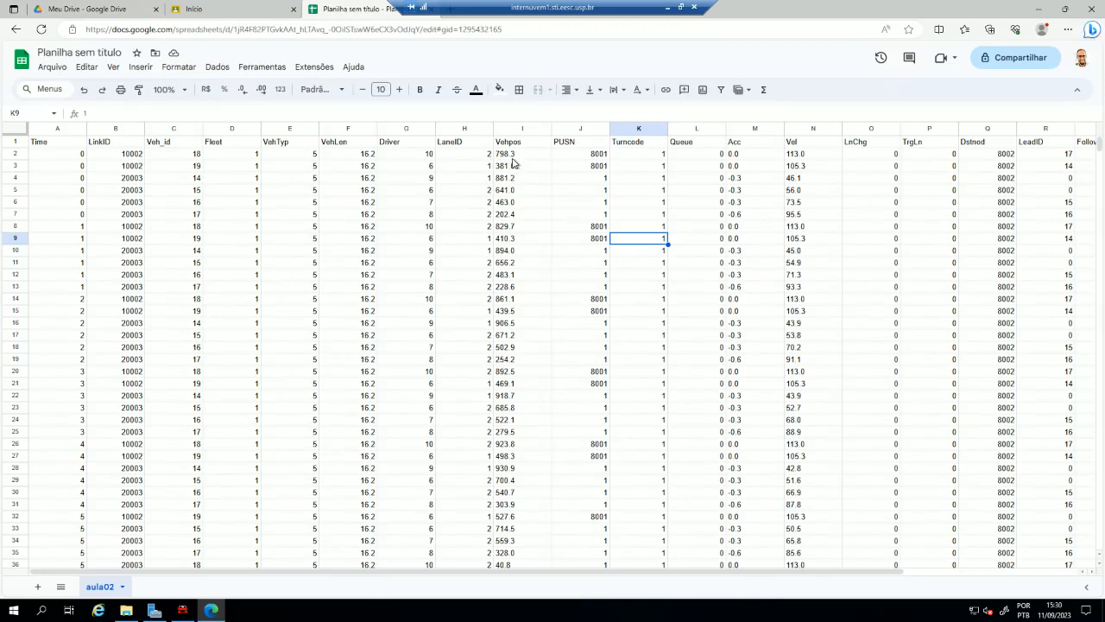
- Check the locale in the spreadsheet's settings and close them without saving
click(51, 67)
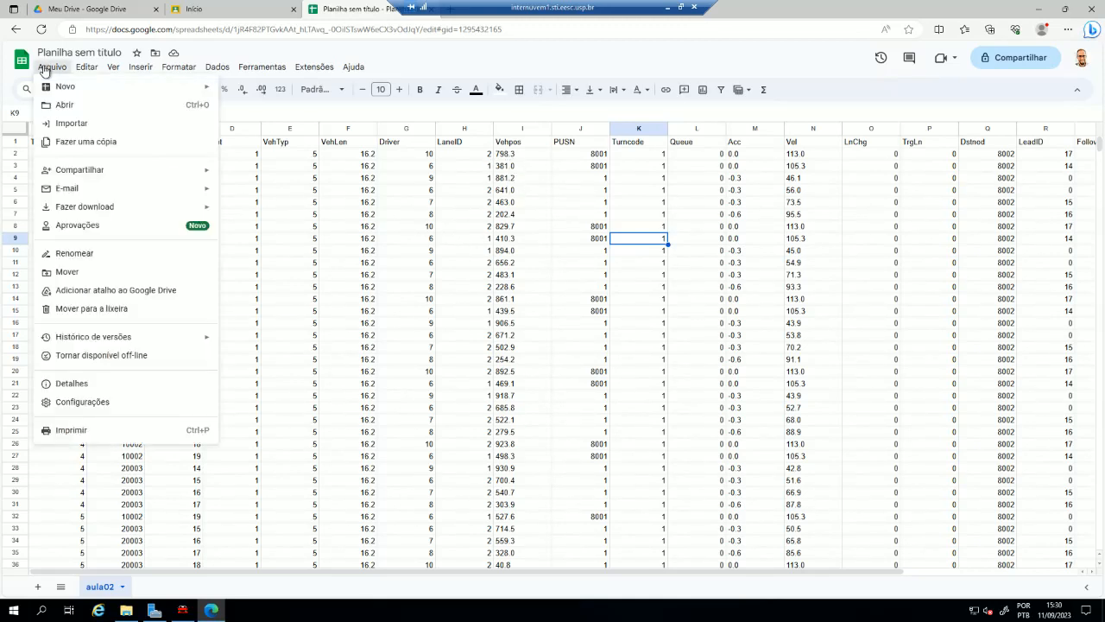
click(73, 402)
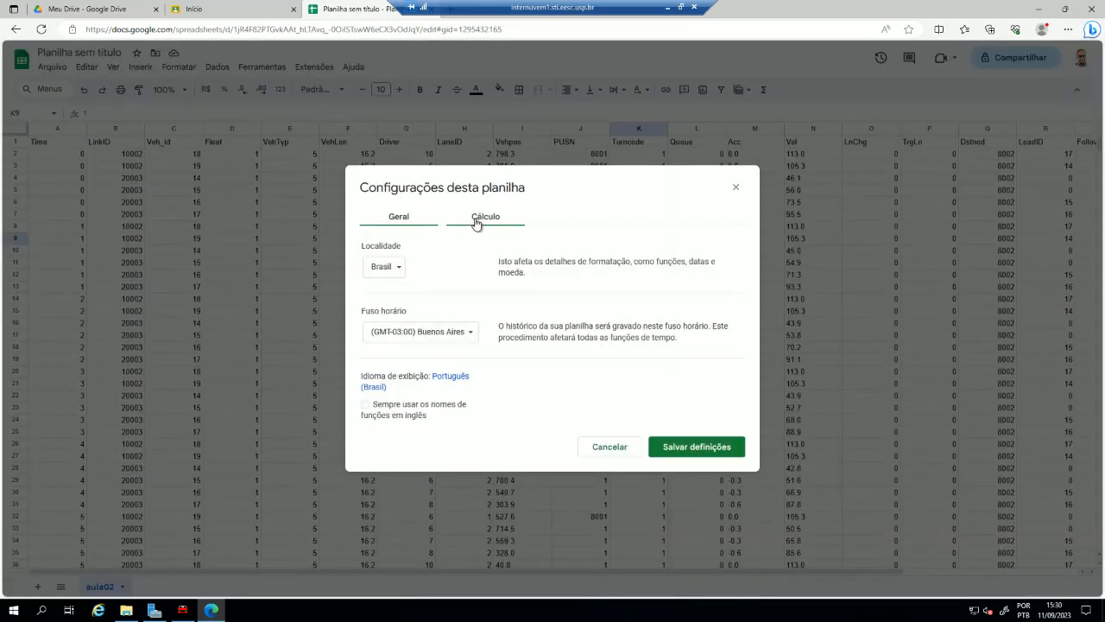
click(609, 447)
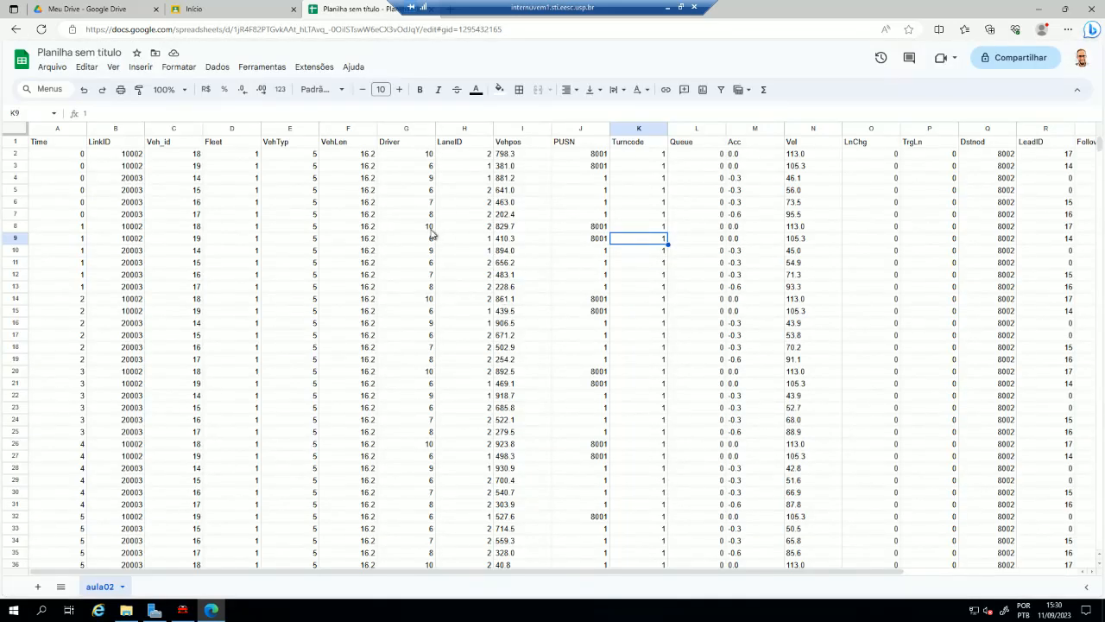
- Try to replace periods with commas using find and replace limited to the current sheet (Esta página)
click(87, 67)
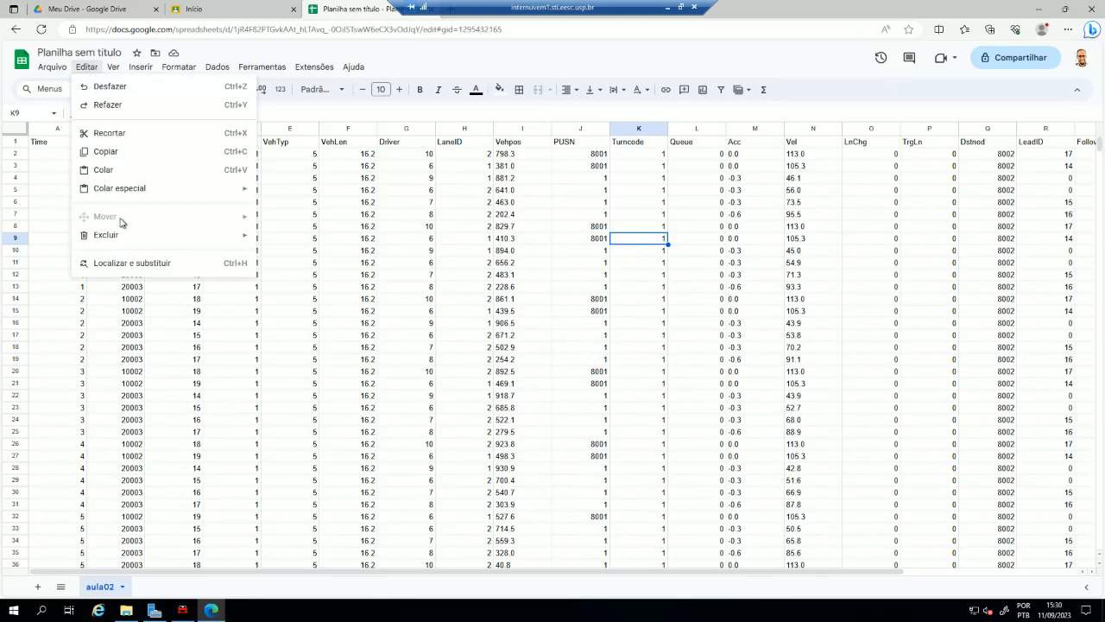
click(97, 263)
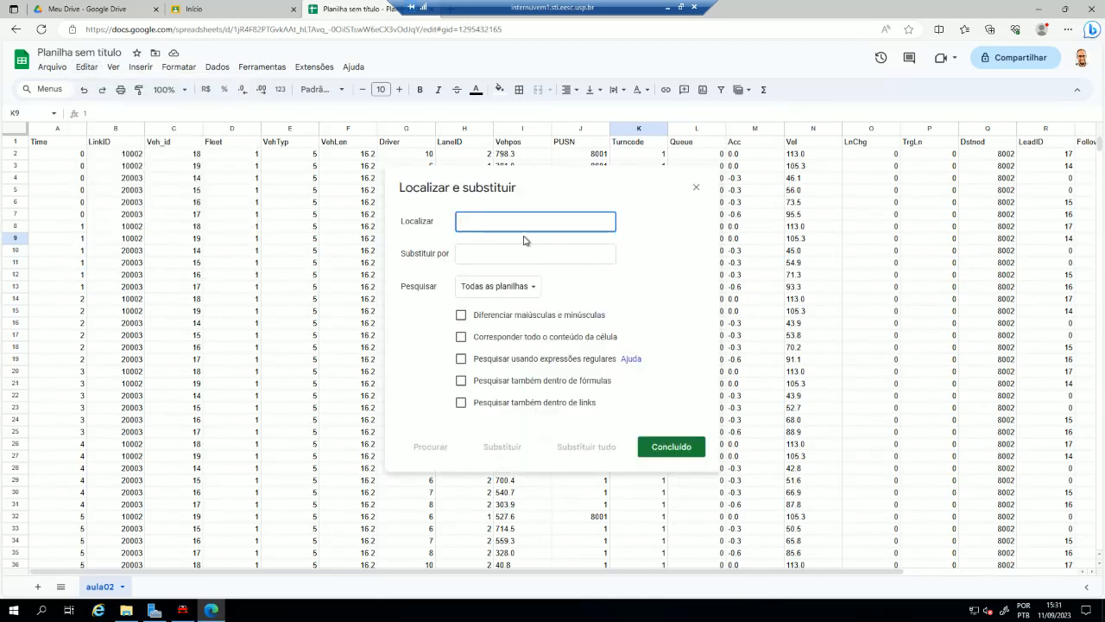
text(.)
click(484, 254)
text(,)
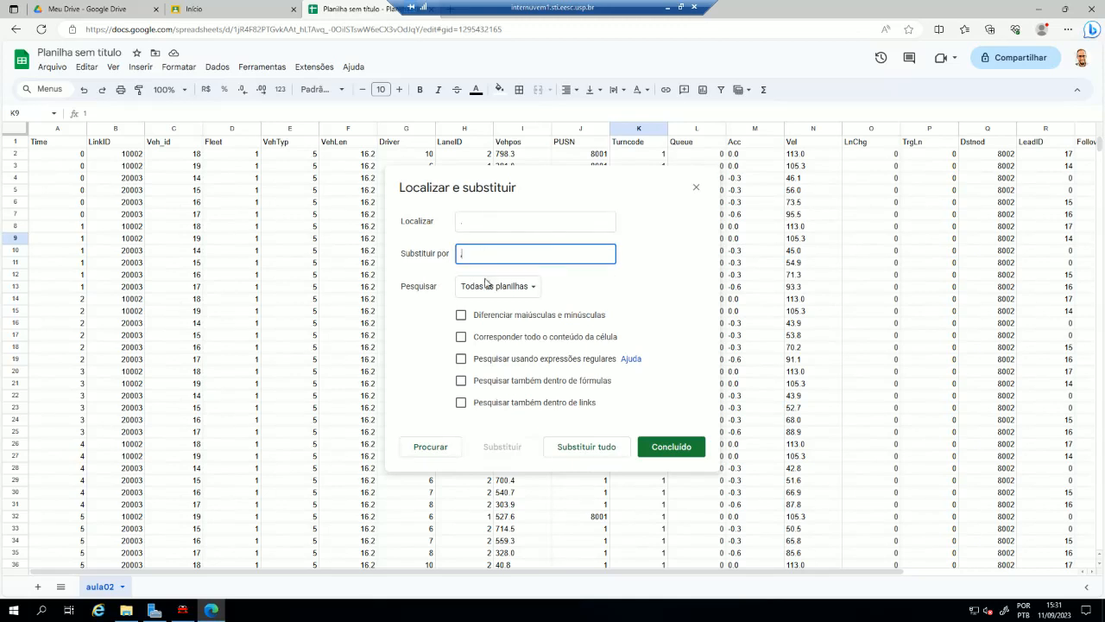
click(489, 290)
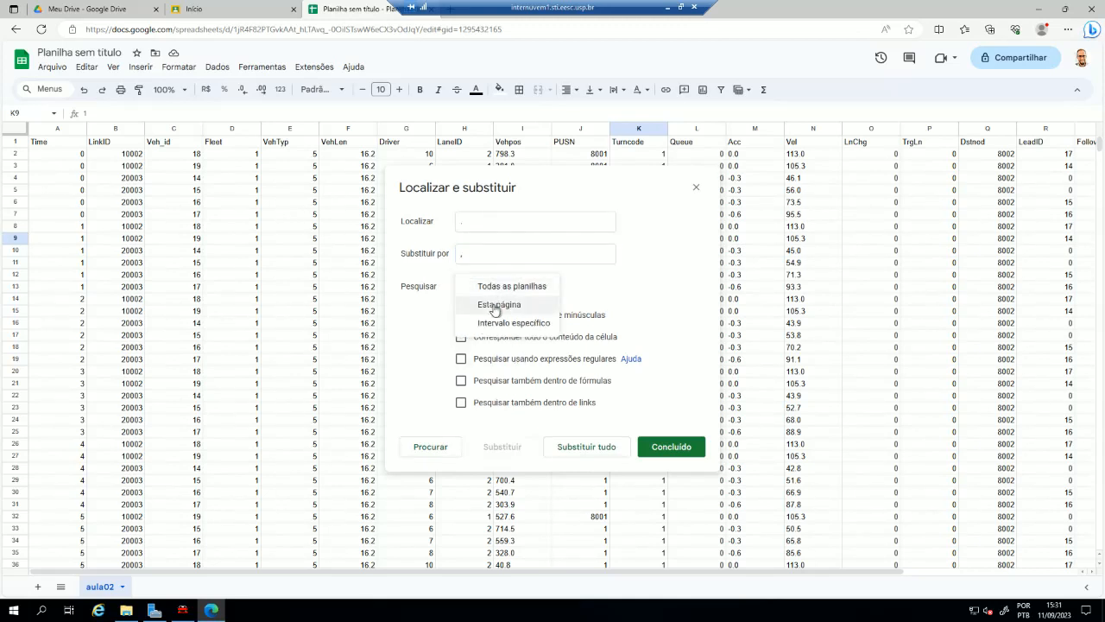
click(496, 306)
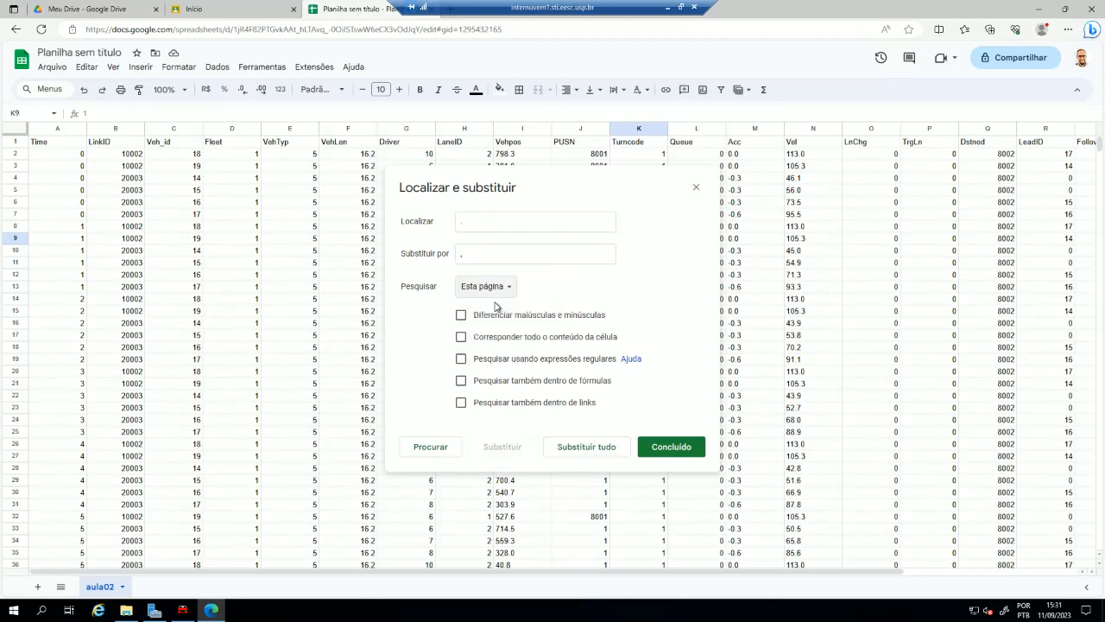
click(669, 448)
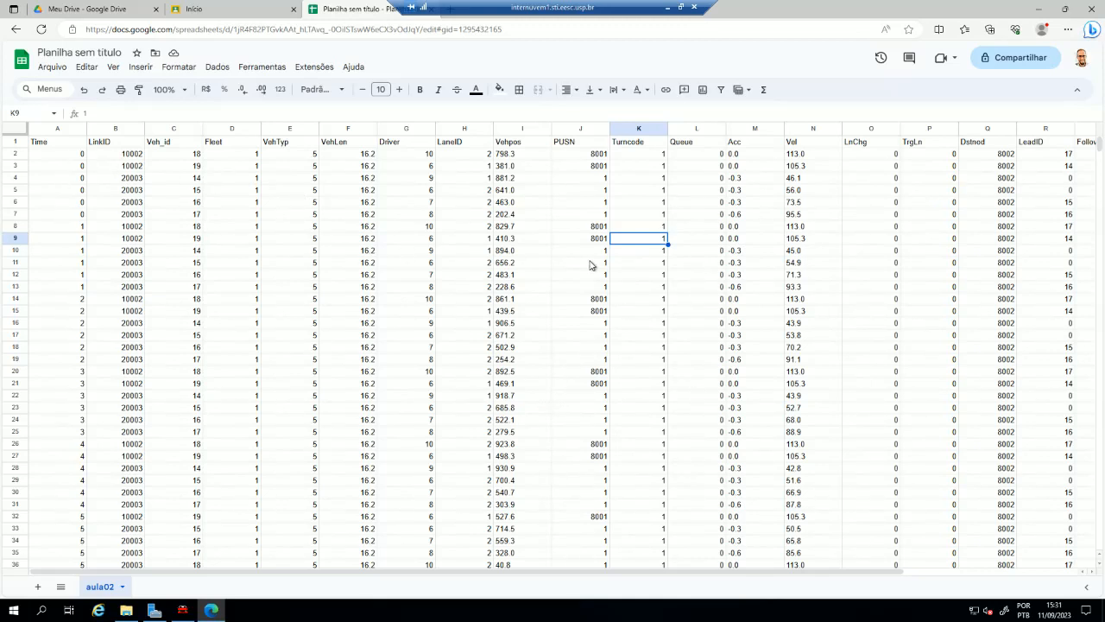
- Replace every period with a comma across the whole aula02 sheet using find and replace limited to the selected range
click(523, 244)
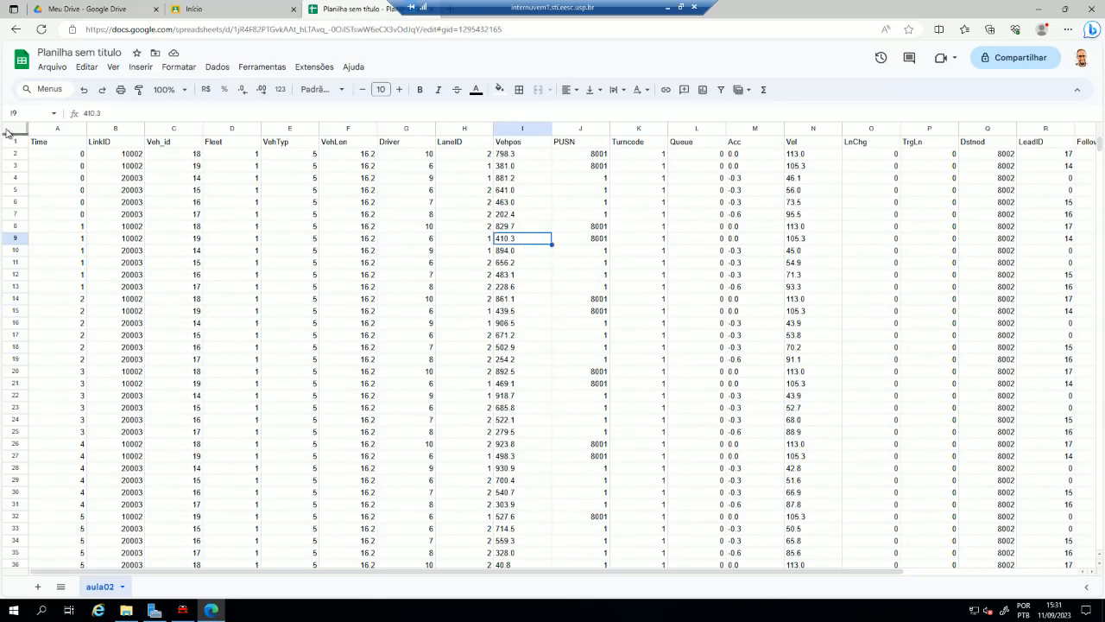
key(ctrl+a)
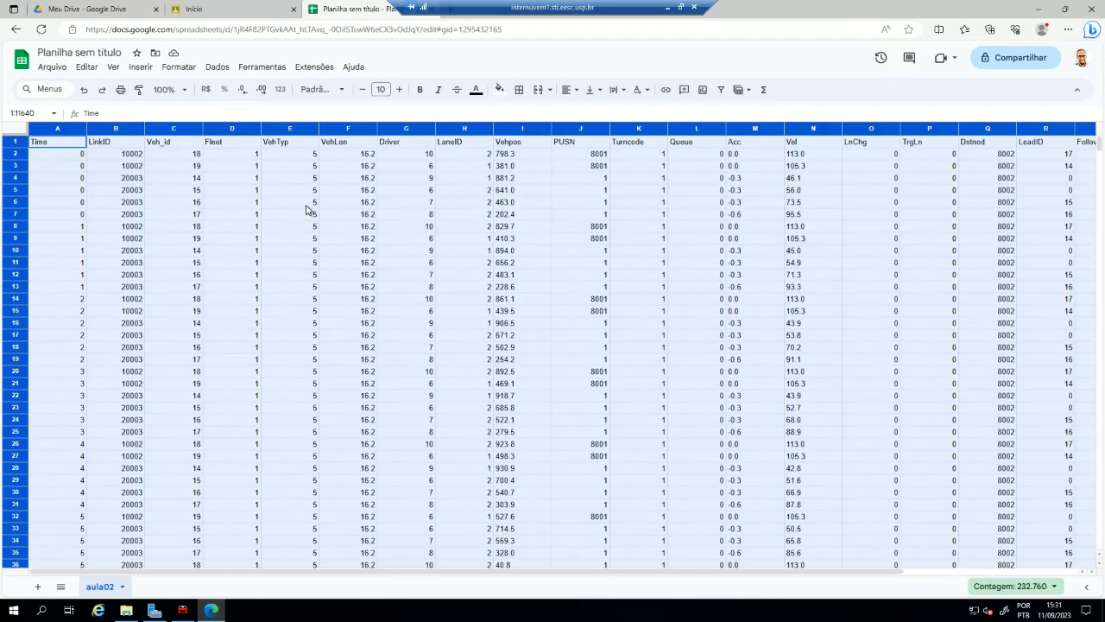
click(107, 68)
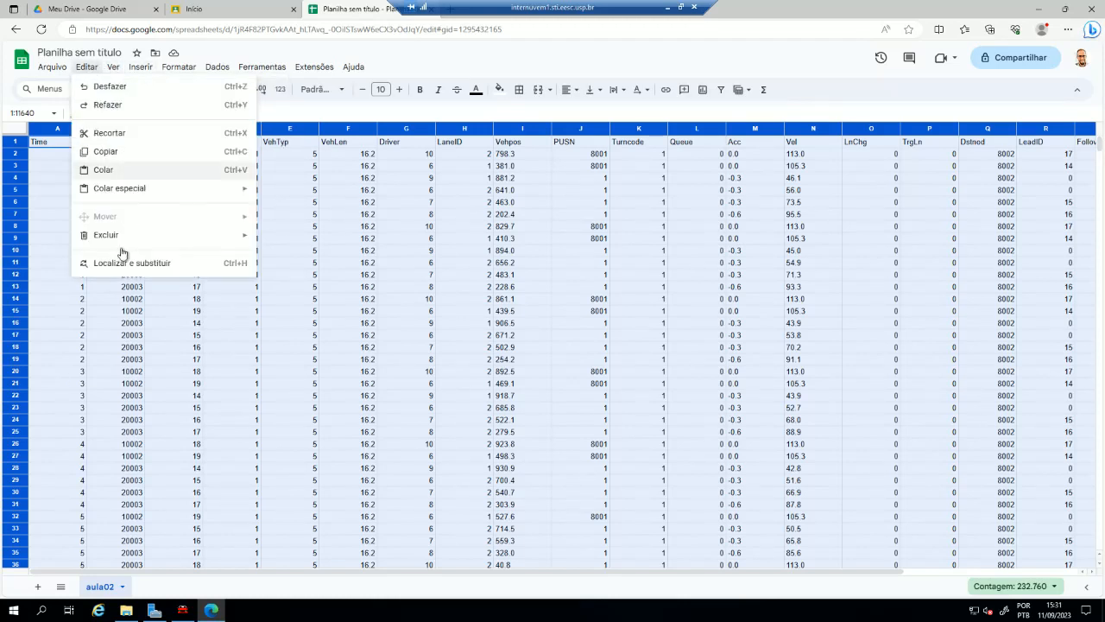
click(135, 266)
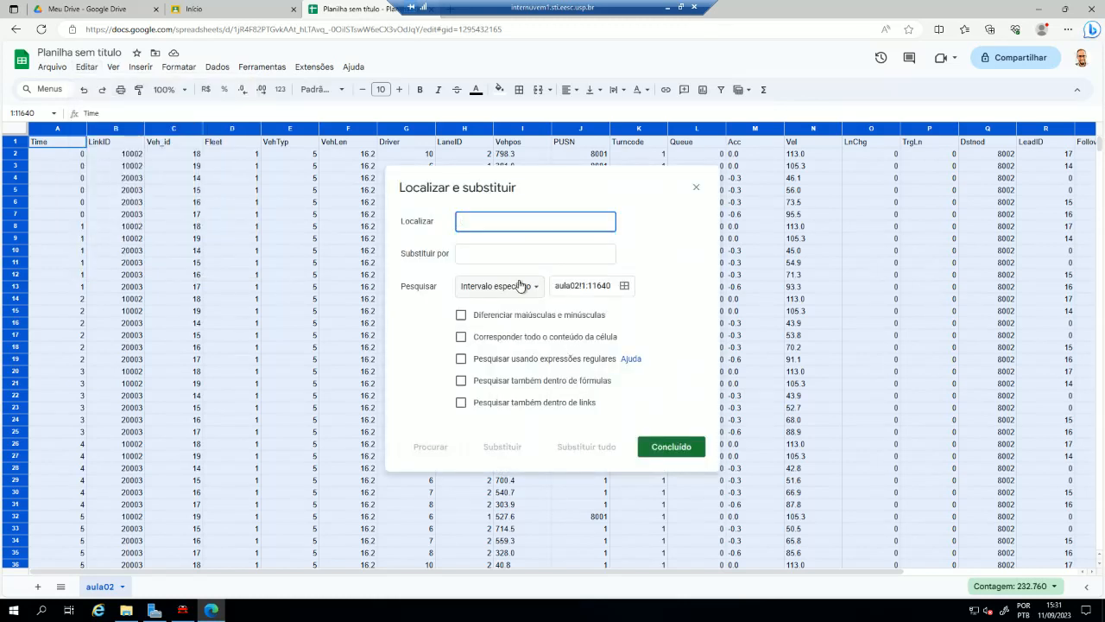
text(.)
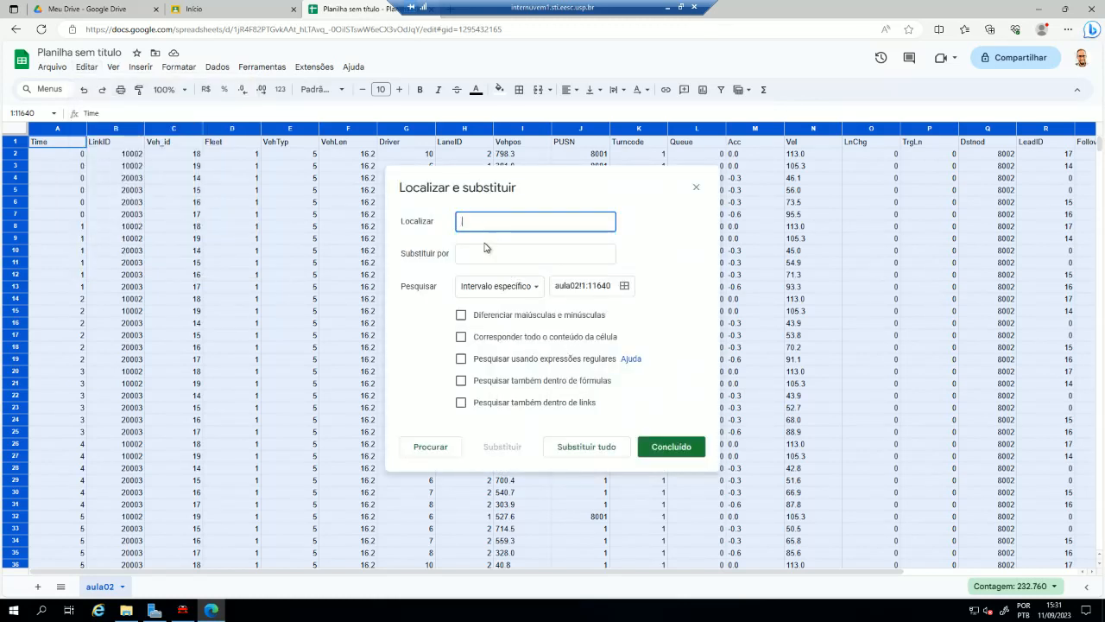
click(480, 250)
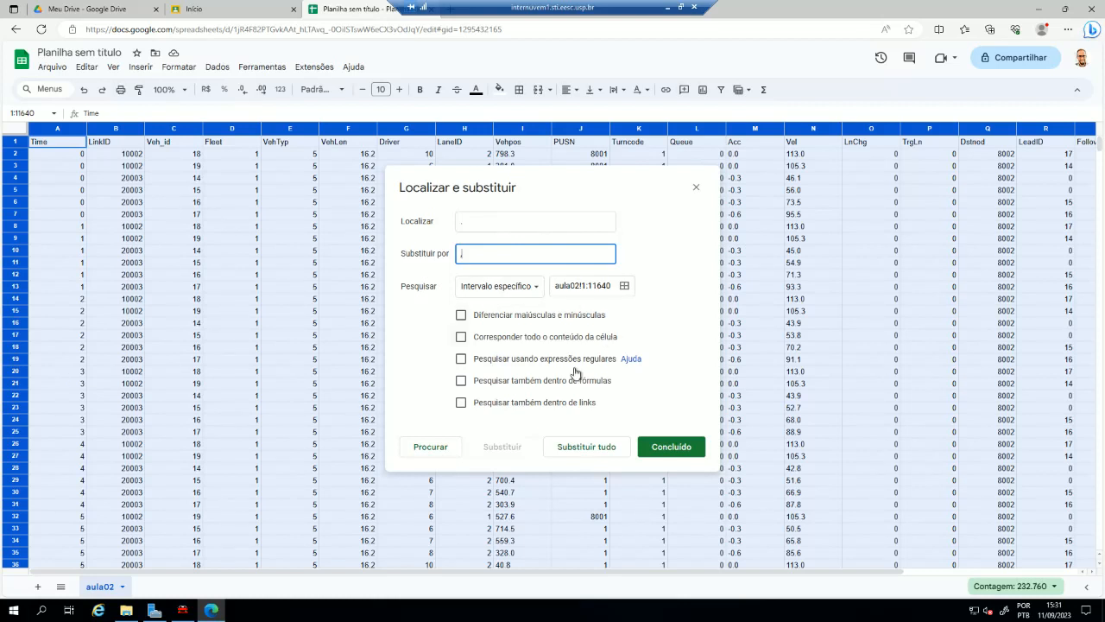
click(587, 446)
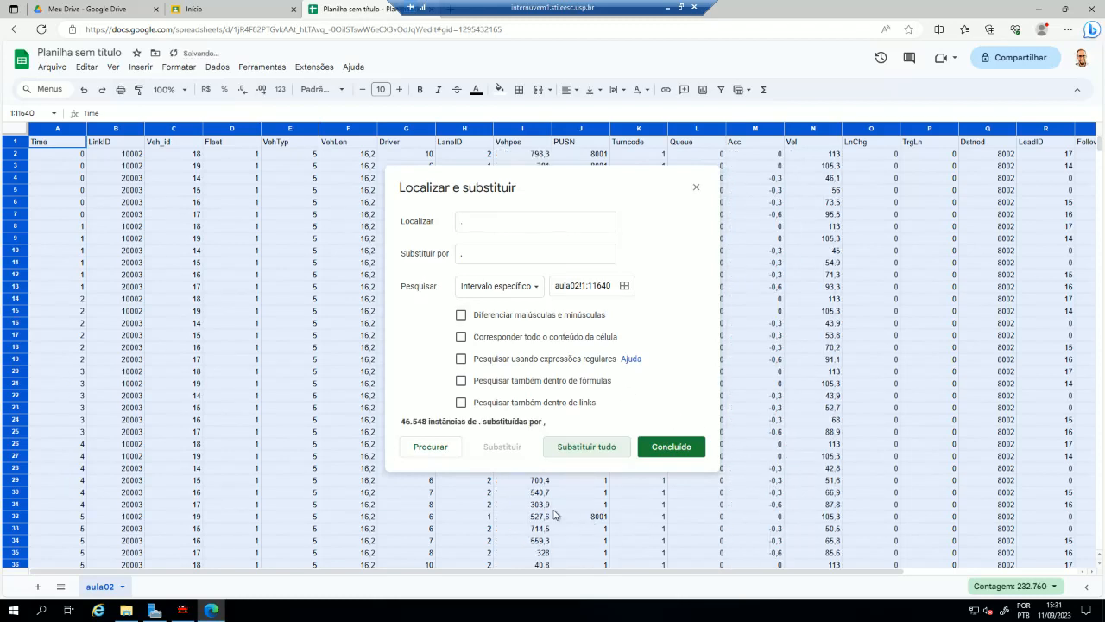
click(671, 446)
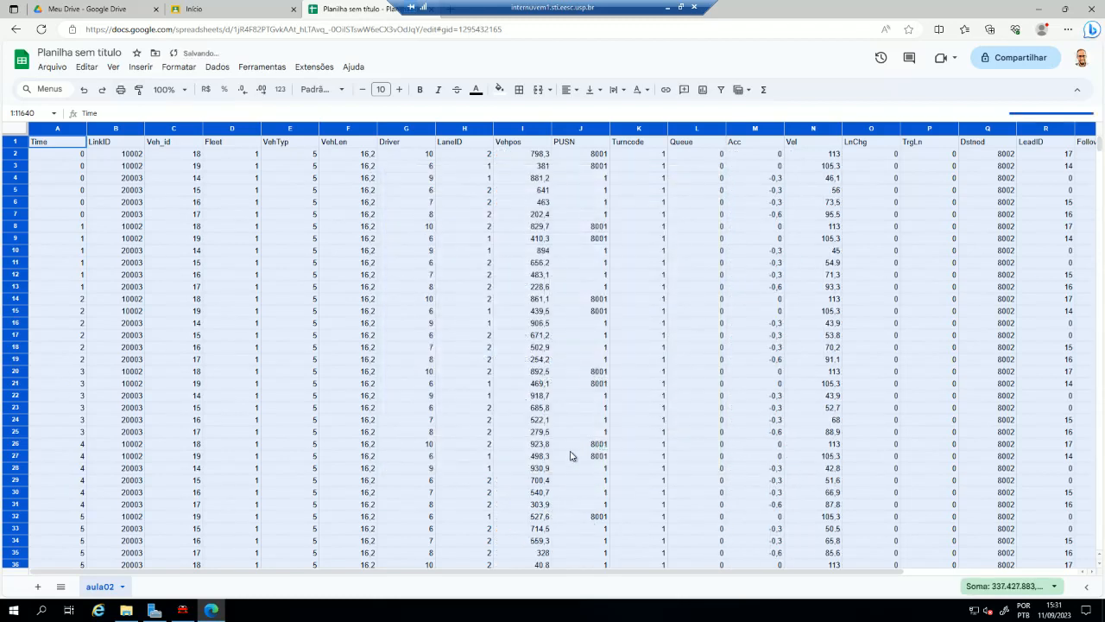
- Check the converted Vehpos values and compare the first record's Veh_id, Vehpos and PUSN entries
click(546, 240)
drag(516, 145, 518, 157)
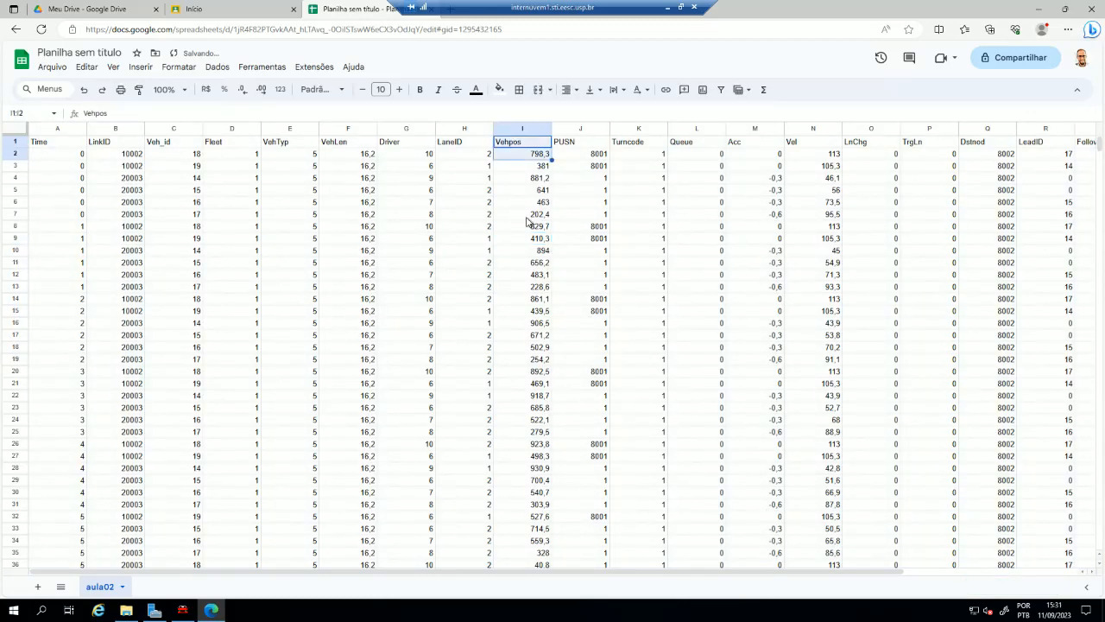
click(537, 157)
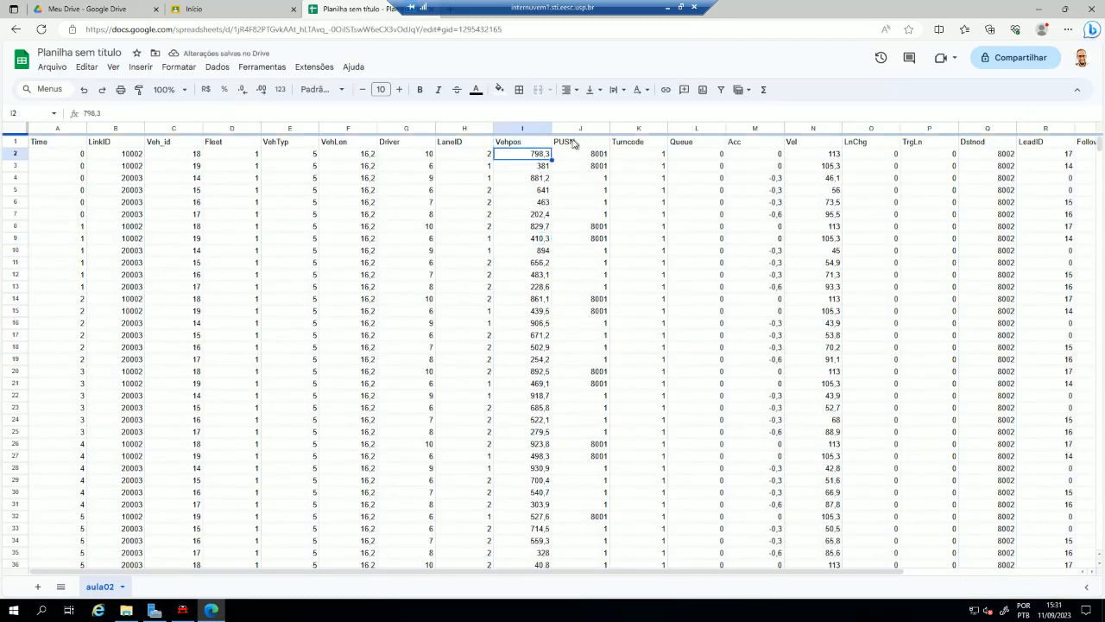
click(573, 153)
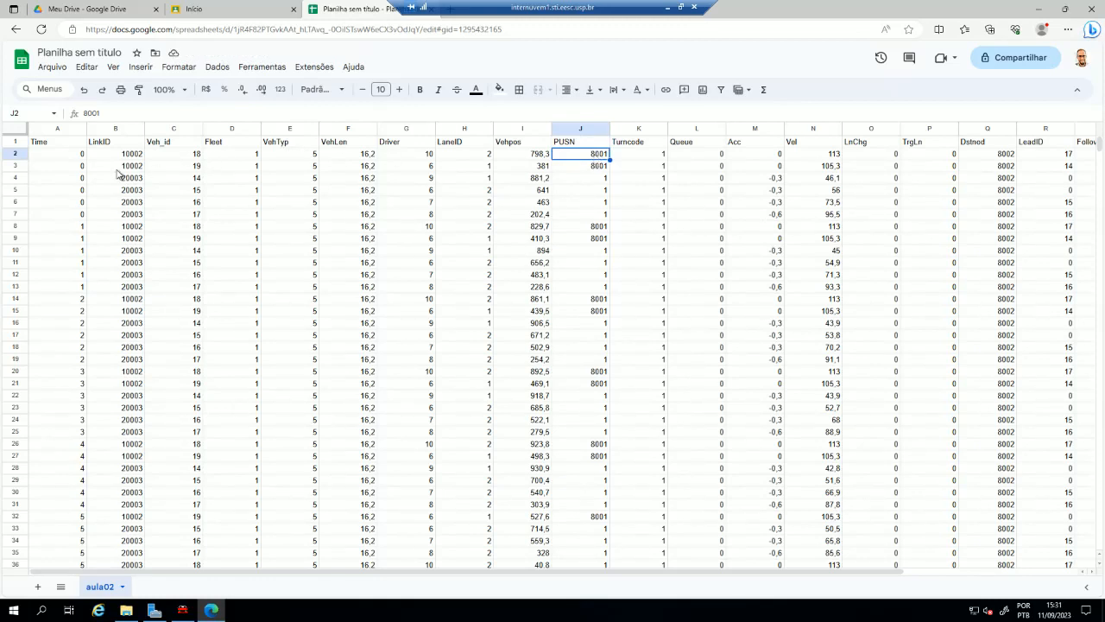
click(187, 156)
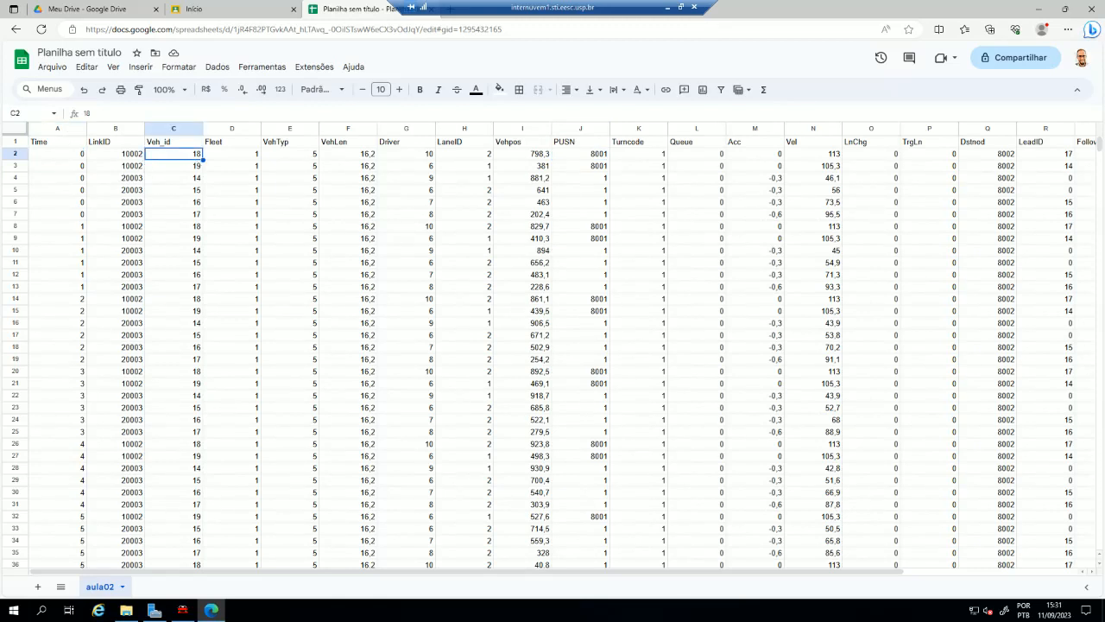
click(525, 156)
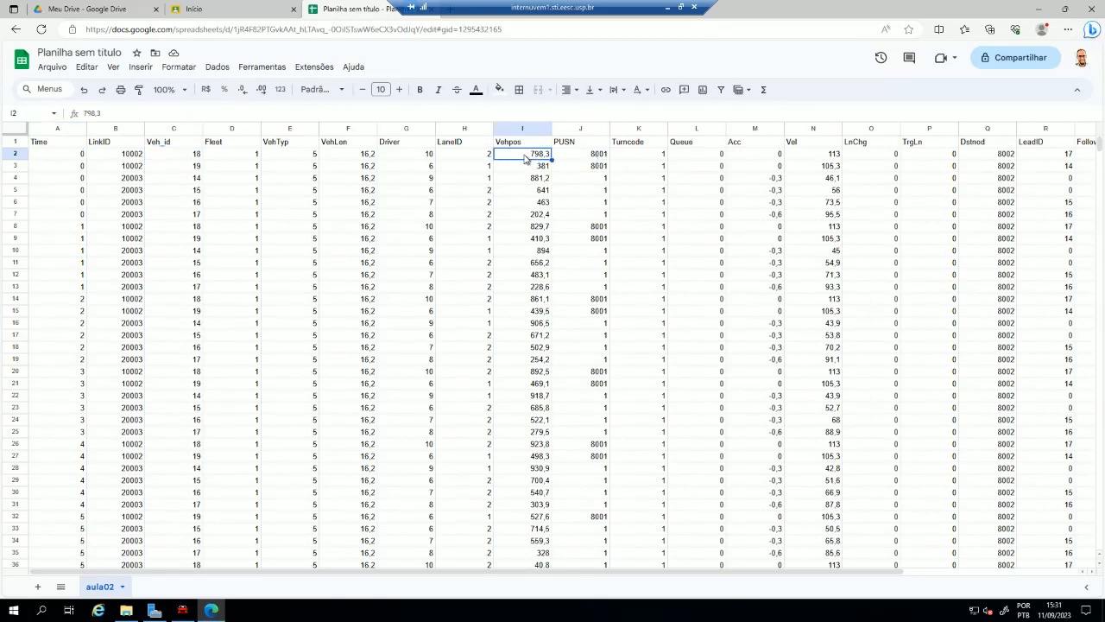
click(596, 158)
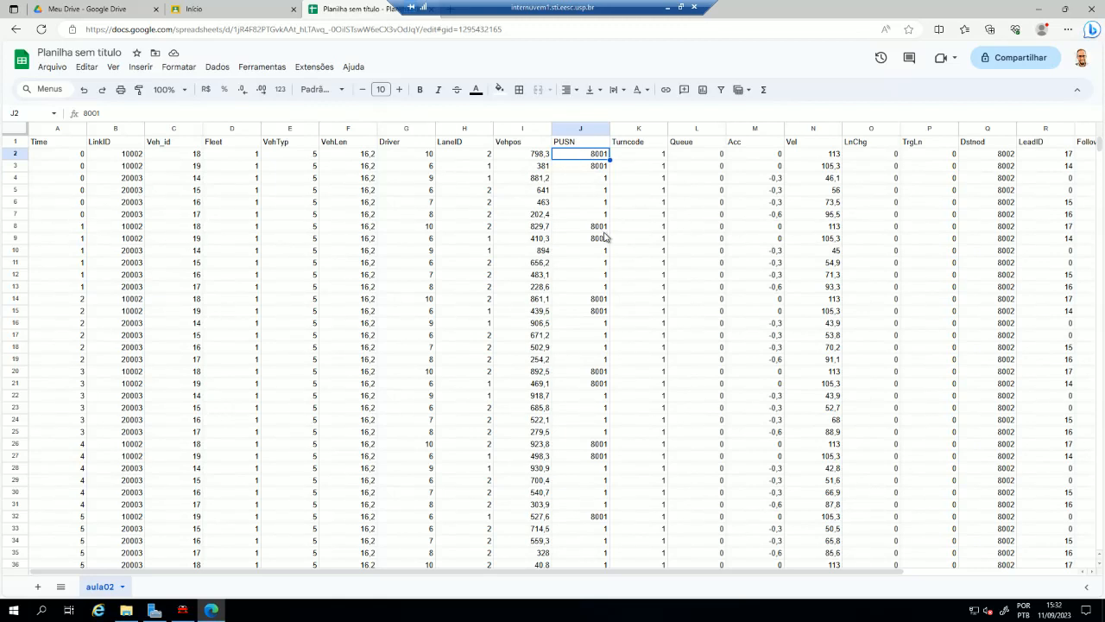
- Examine the PUSN values in J4:J7 and compare the Time, Veh_id and Vehpos entries in row 4
drag(600, 183, 598, 214)
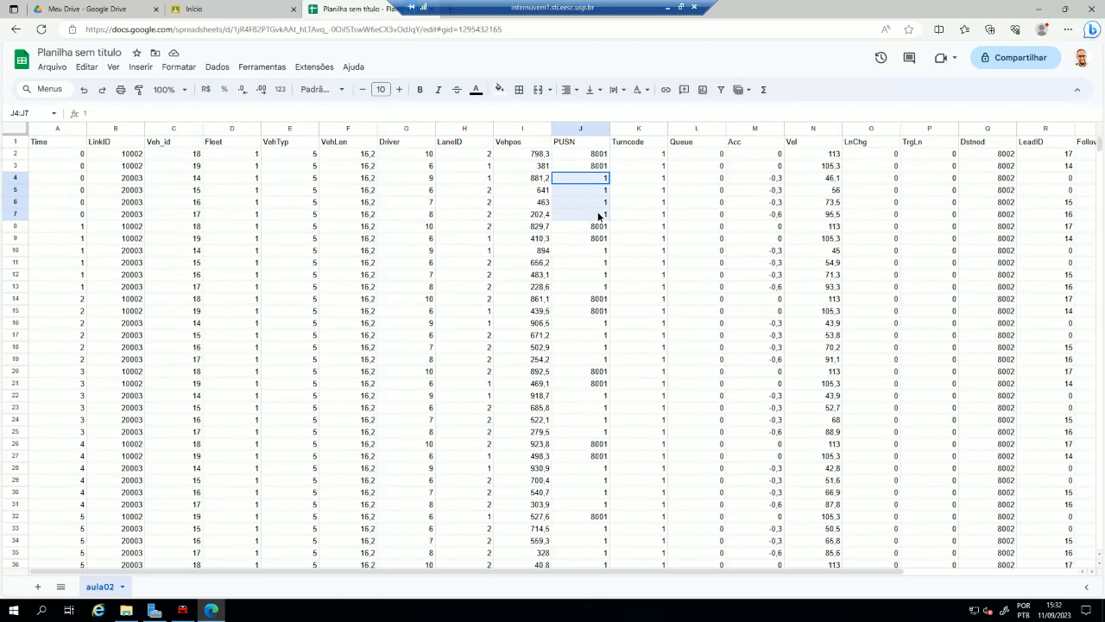
click(553, 180)
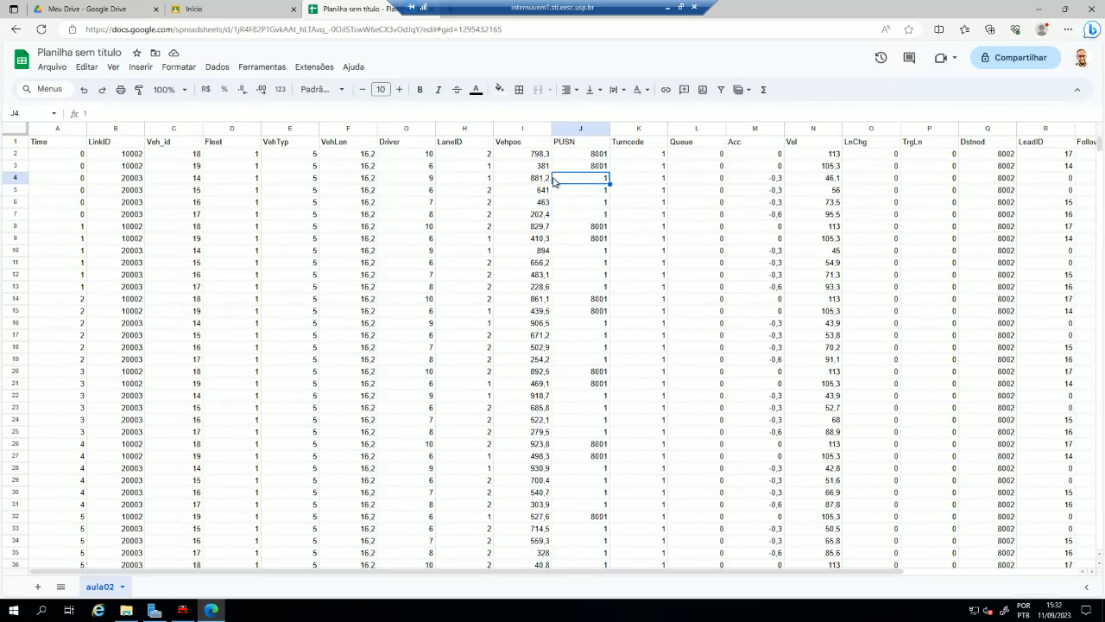
click(496, 182)
click(174, 185)
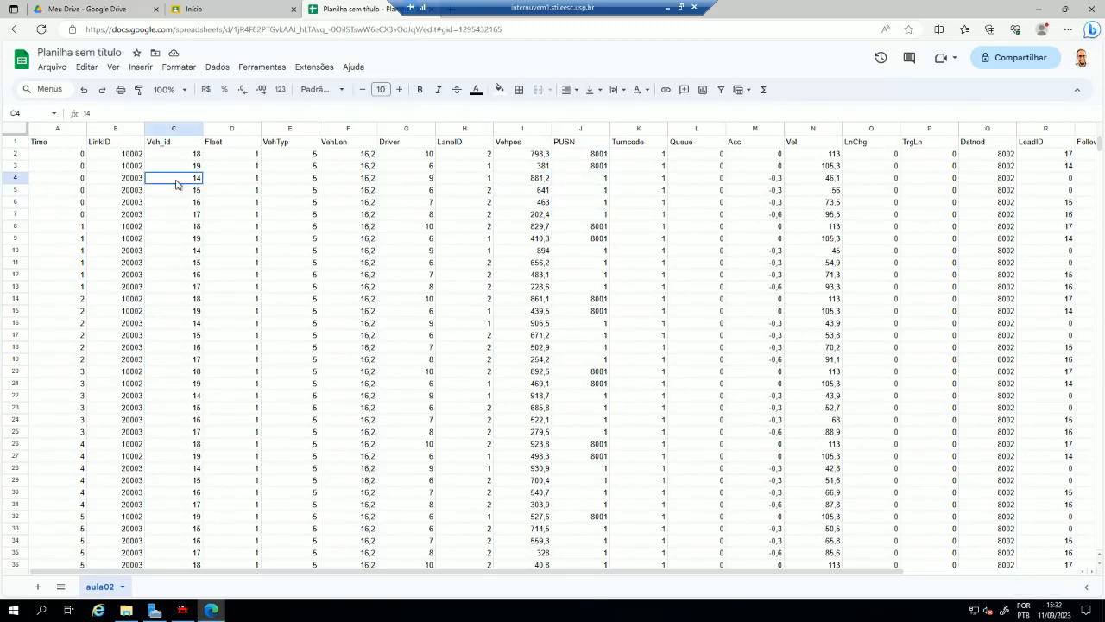
click(543, 182)
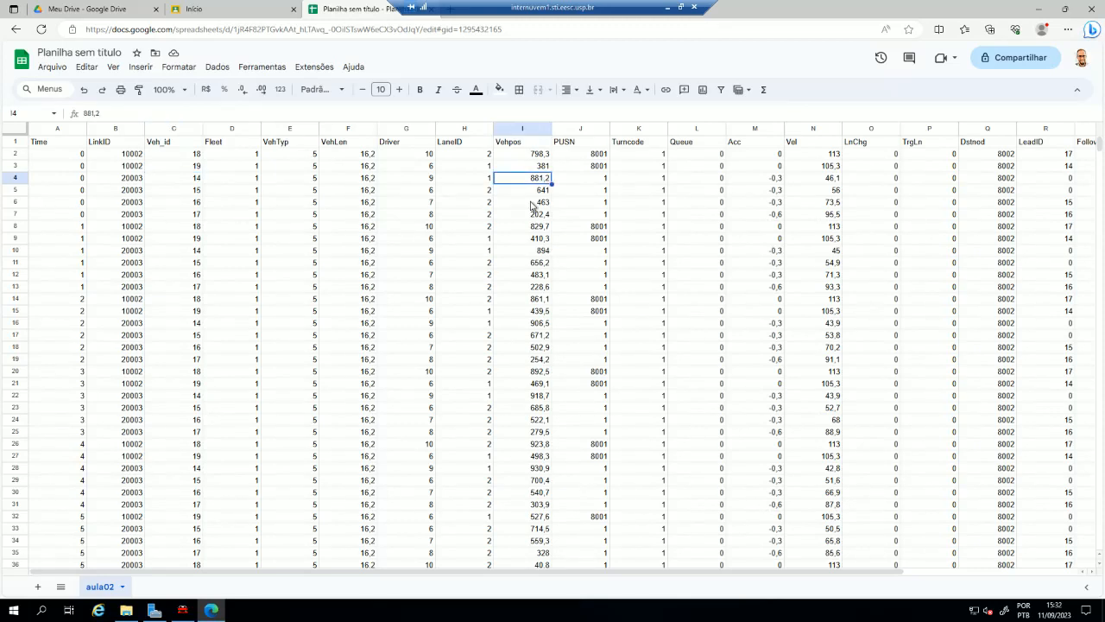
click(603, 183)
click(537, 184)
click(77, 183)
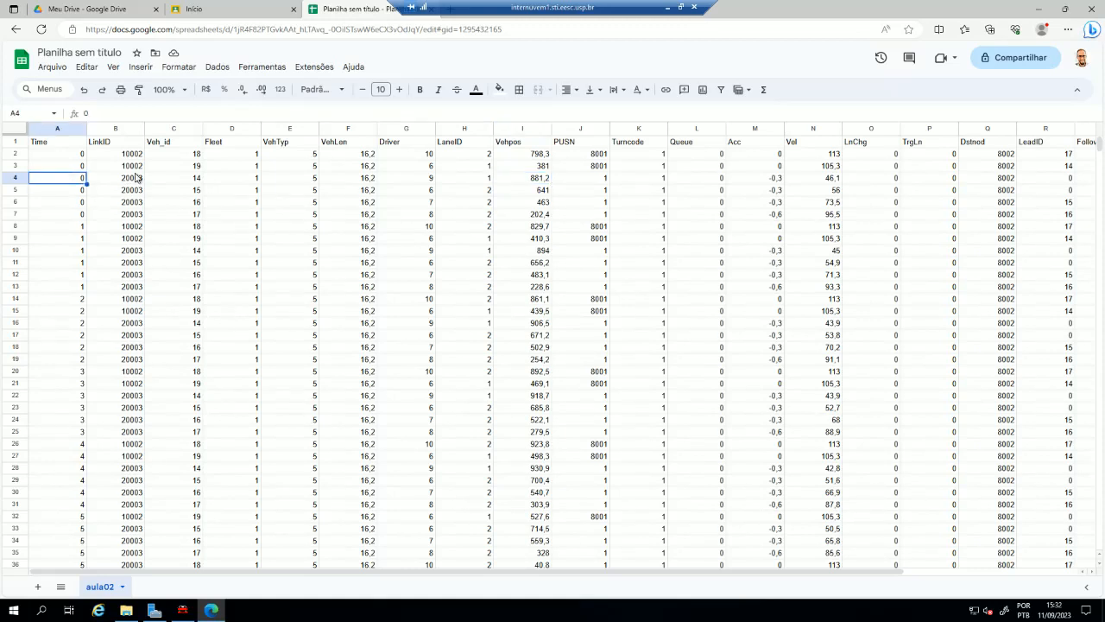
click(533, 181)
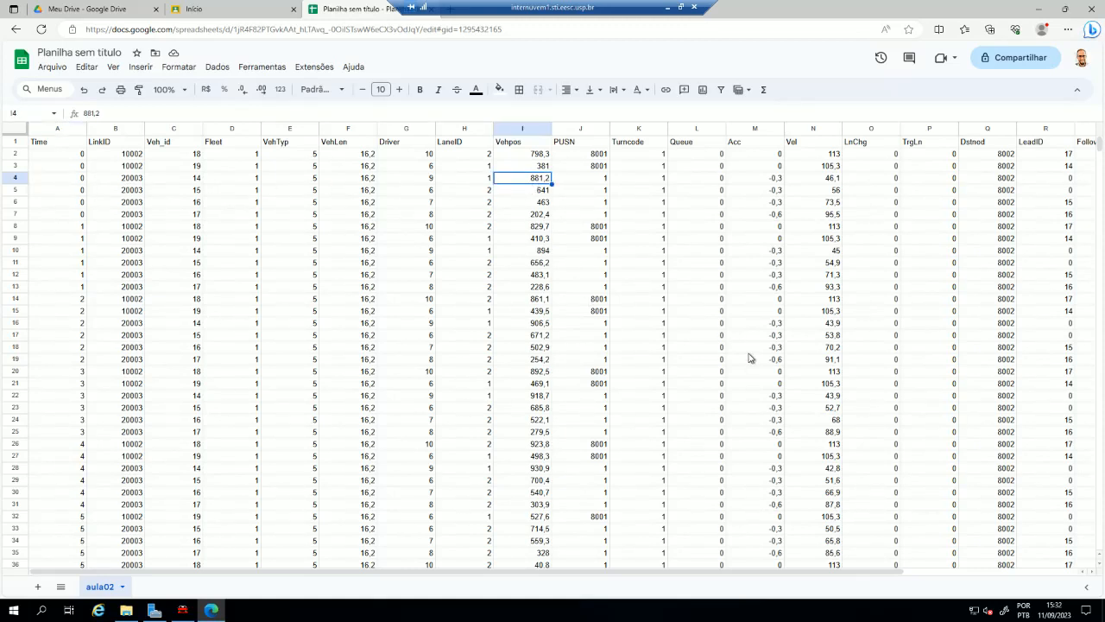
- Check the last record of the LinkID column and return to its heading
click(89, 255)
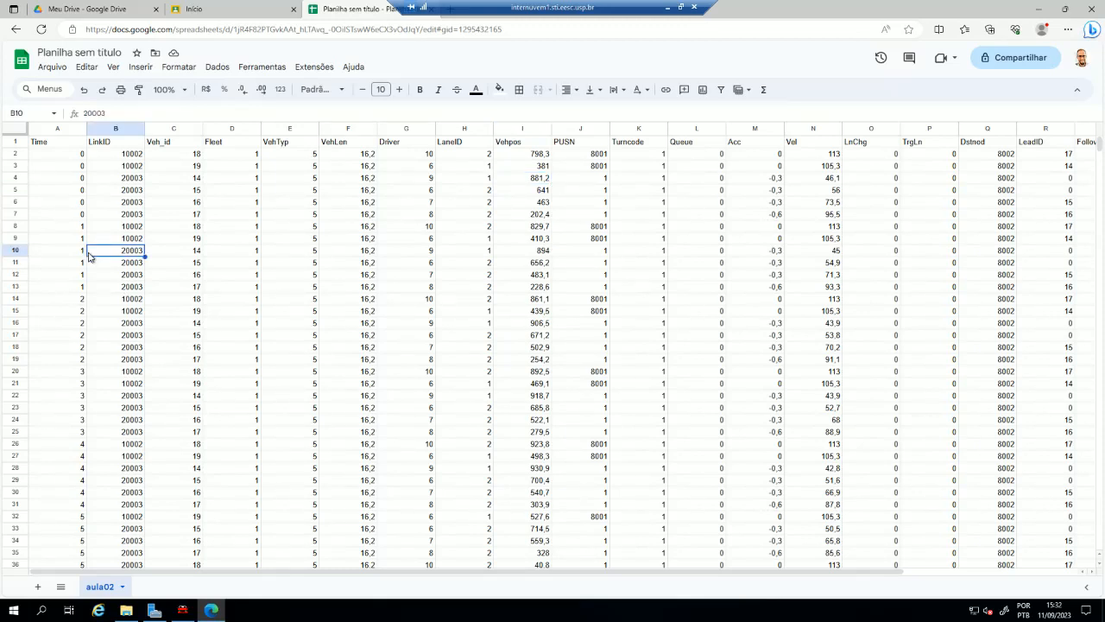
key(ctrl+Down)
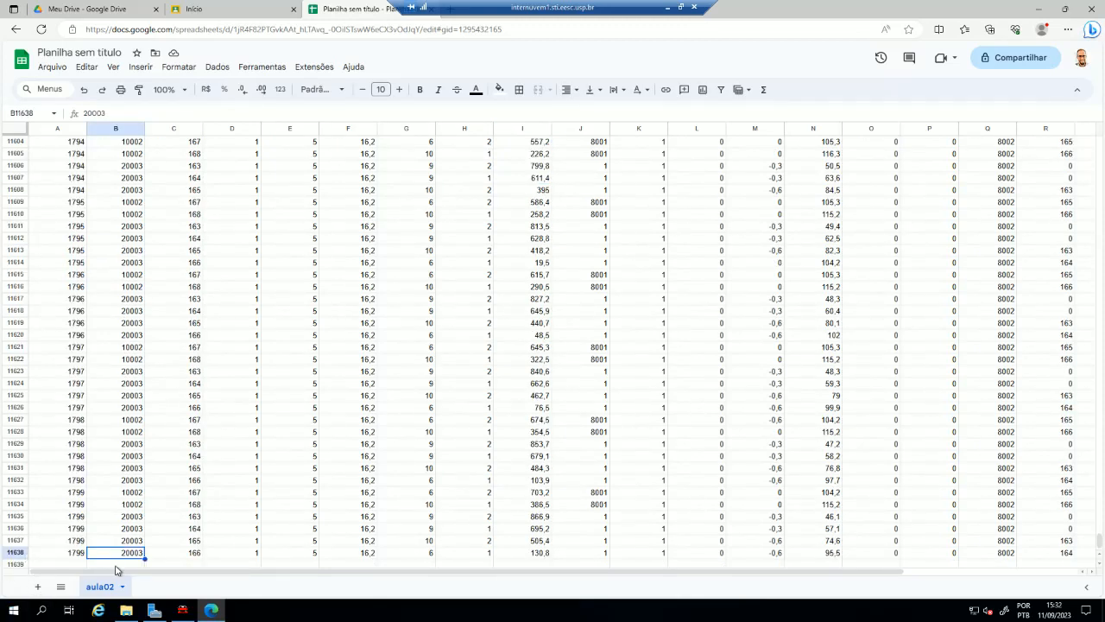
key(ctrl+Up)
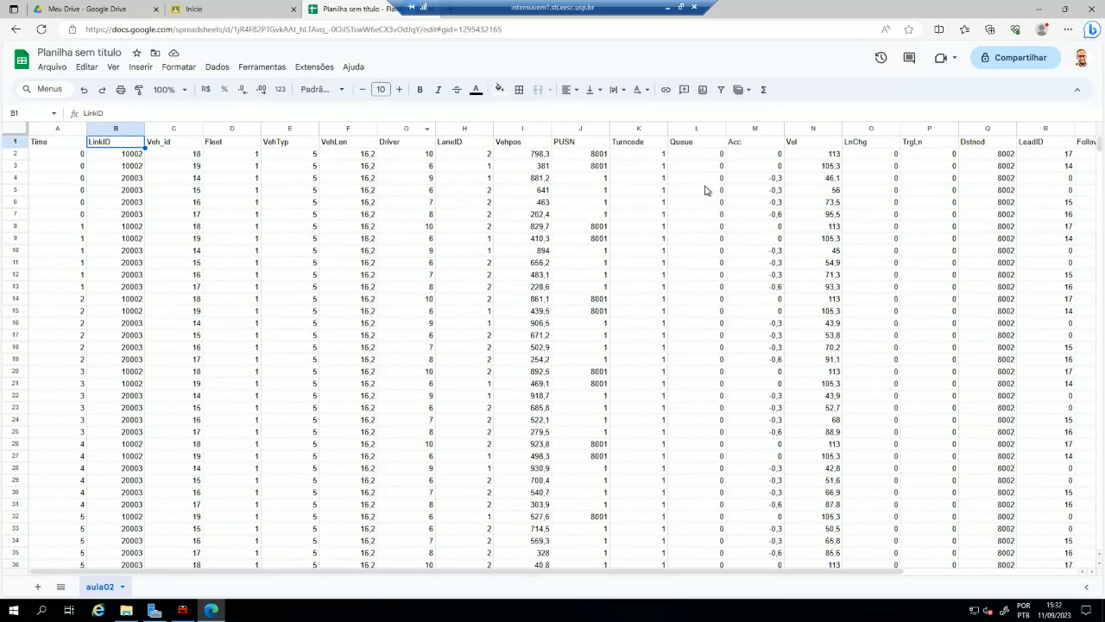
- Examine the Acc, Vel, TrgLn and Dstnod columns, compare PUSN with Dstnod in row 2, and view the remaining columns
click(753, 128)
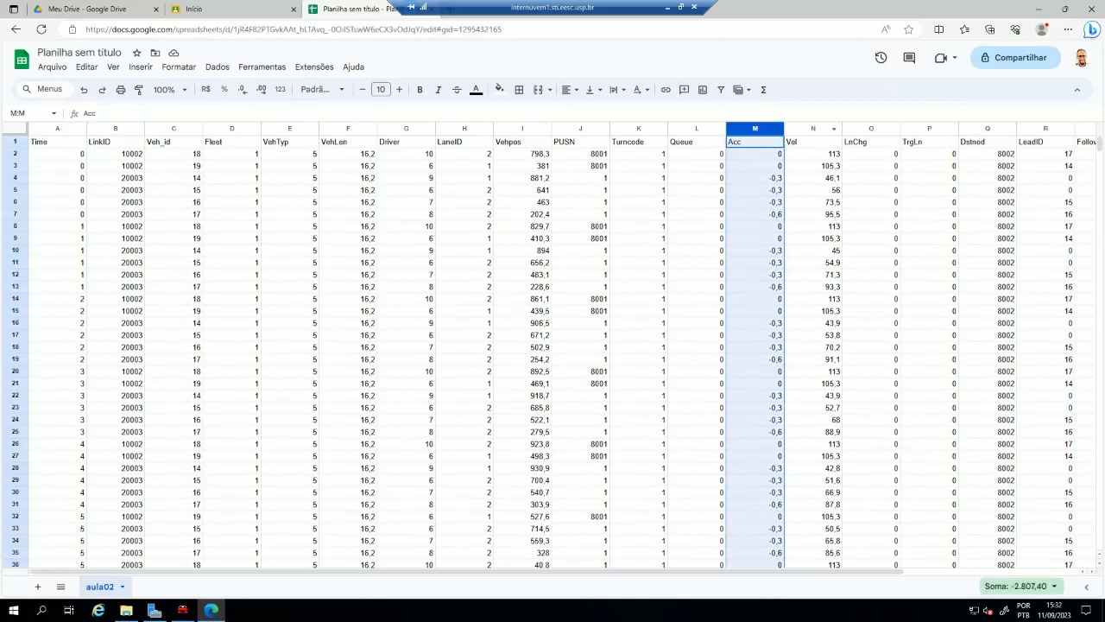
click(813, 128)
click(950, 143)
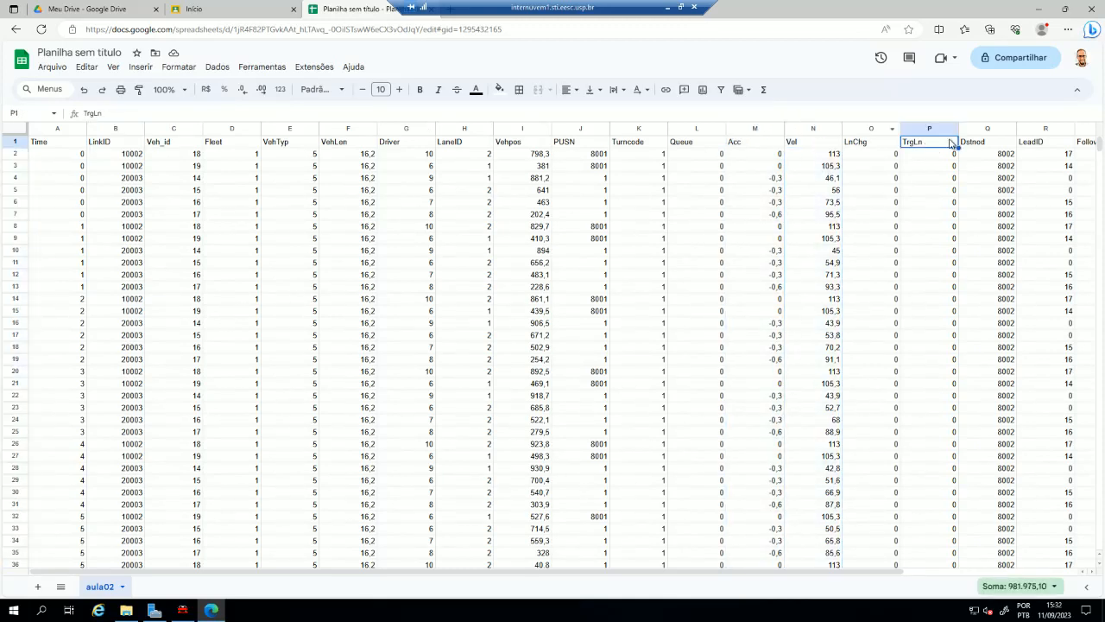
click(996, 147)
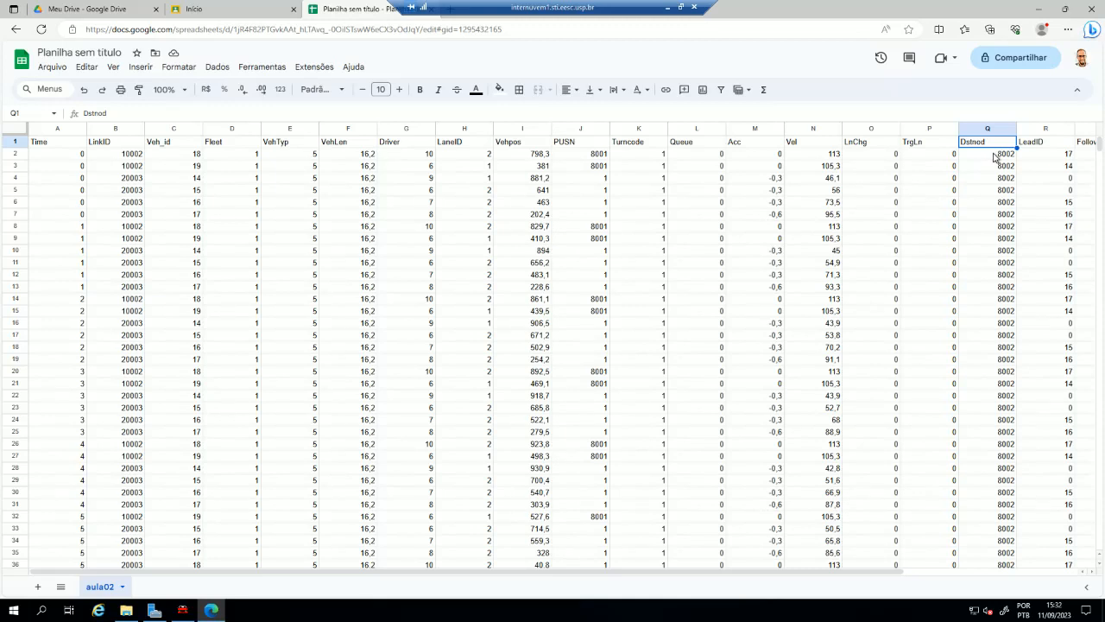
click(589, 156)
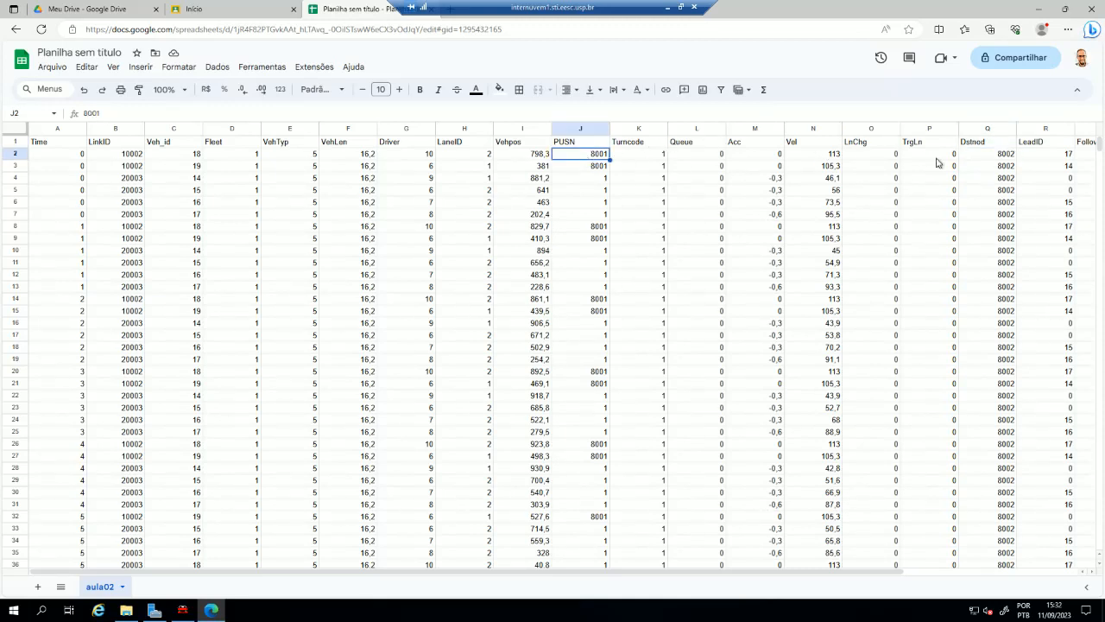
click(1005, 158)
key(Right)
key(Right)
key(Right)
key(Right)
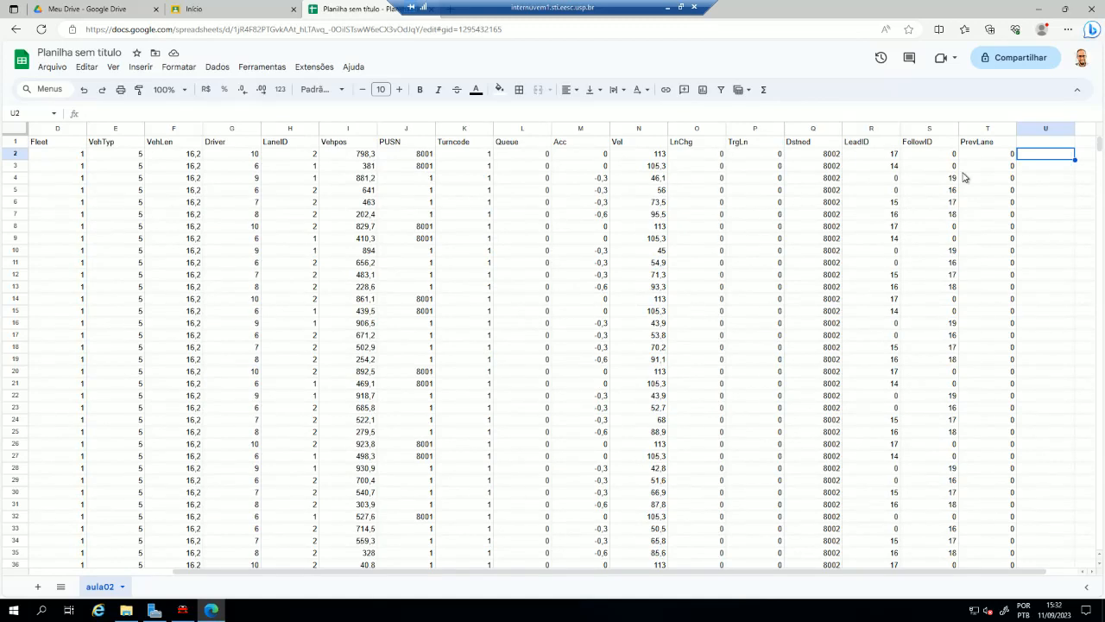
- Examine the LeadID and FollowID entries in the first rows and return to the Time column
click(877, 158)
key(Left)
key(Left)
key(Left)
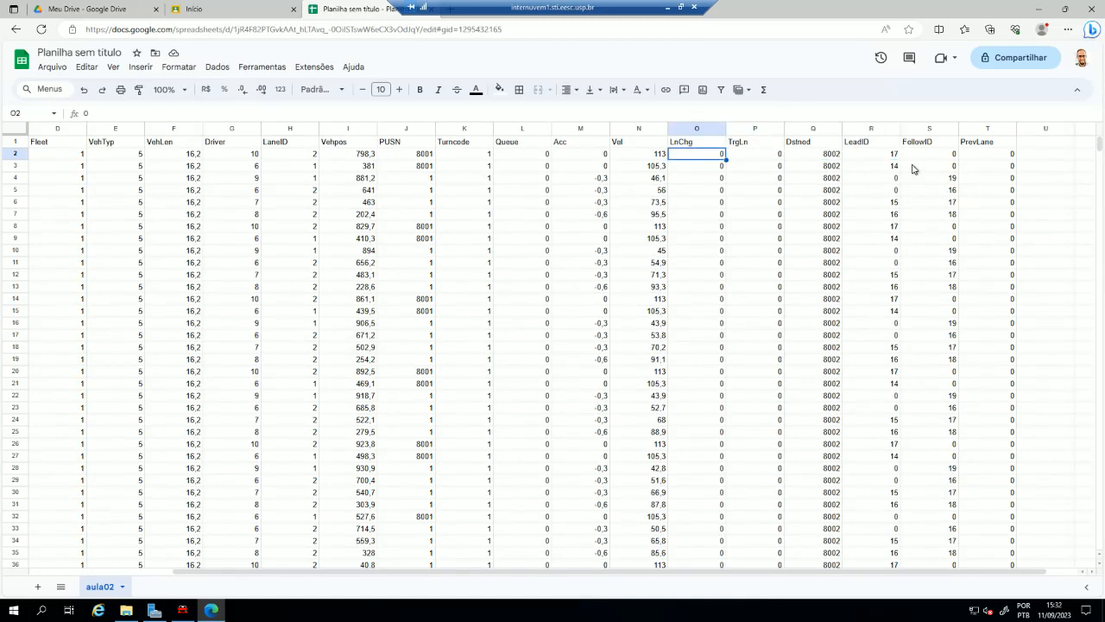
click(913, 180)
key(Left)
key(Left)
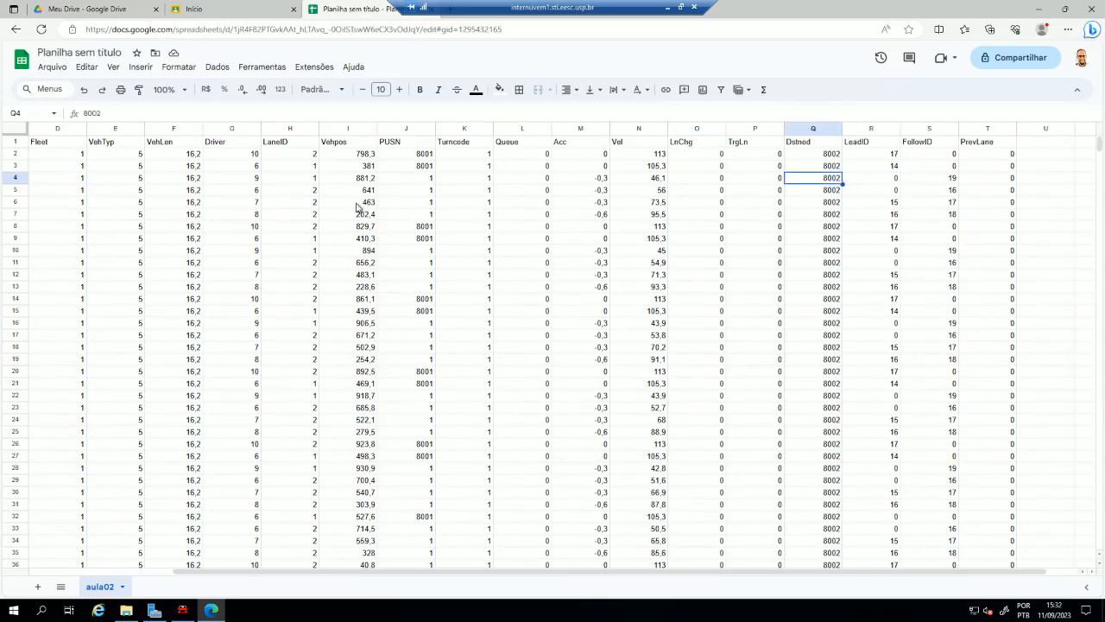
key(Left)
key(Left)
key(Left)
key(Left)
key(Left)
key(Left)
key(Left)
key(Left)
key(Left)
key(Left)
key(Left)
key(Left)
key(Left)
key(Left)
key(Left)
key(Left)
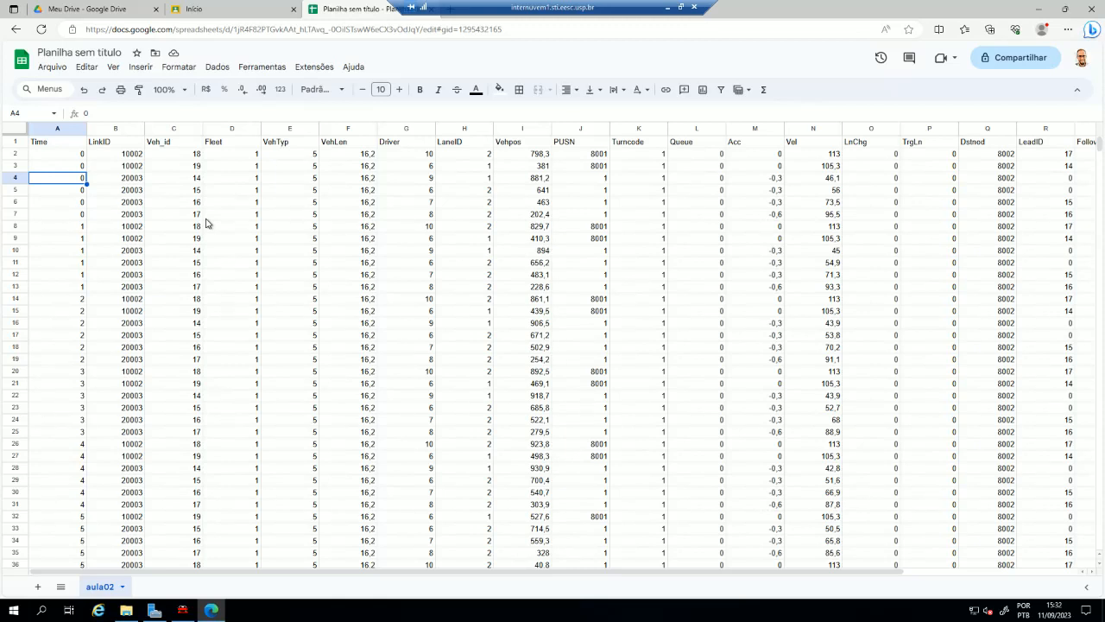
- Create a pivot table from the entire aula02 sheet, range aula02!1:11640, in a new sheet (Nova página)
click(15, 128)
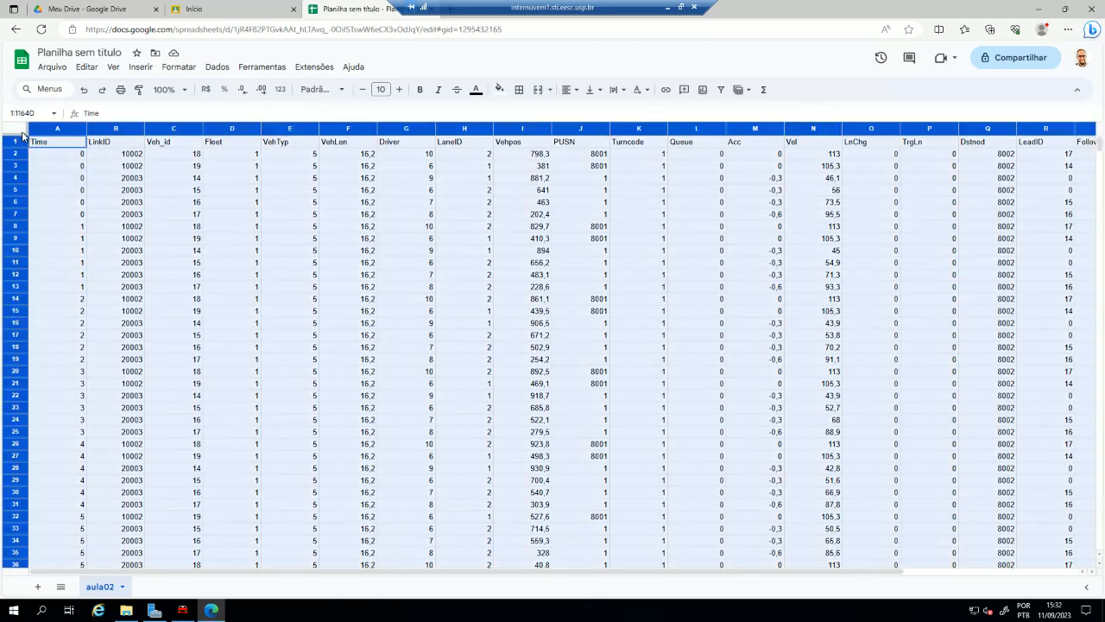
click(139, 67)
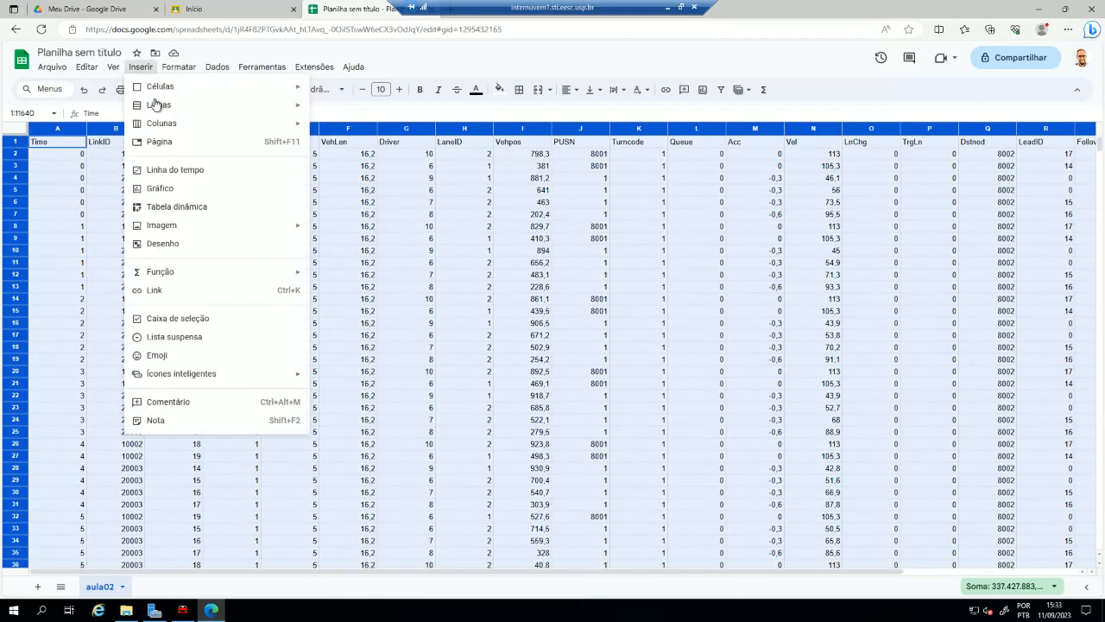
click(176, 210)
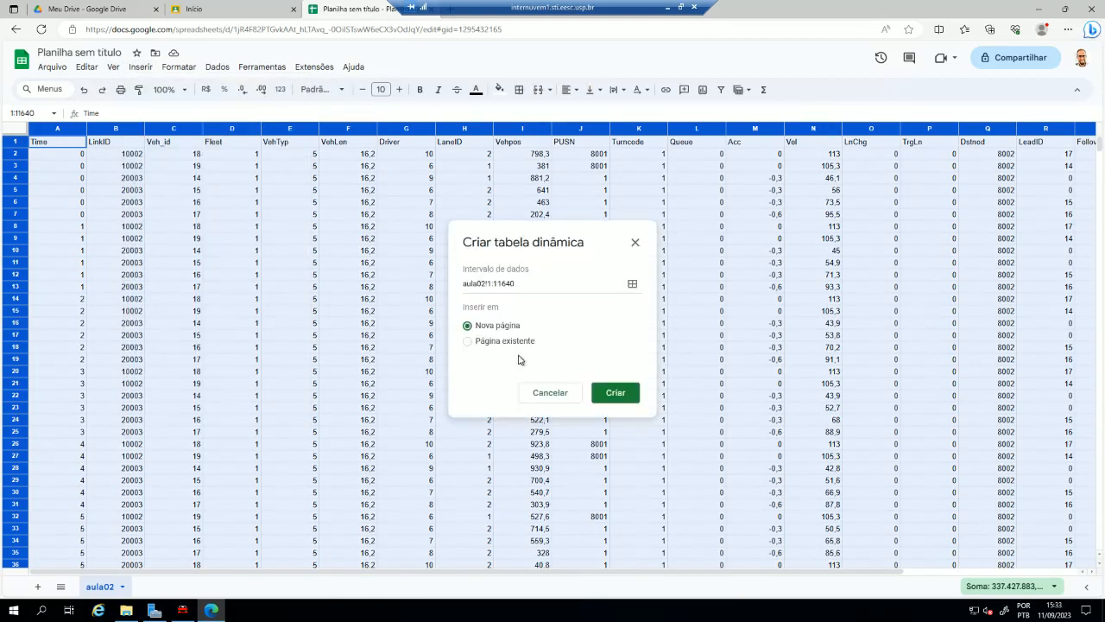
click(475, 340)
click(483, 327)
click(620, 394)
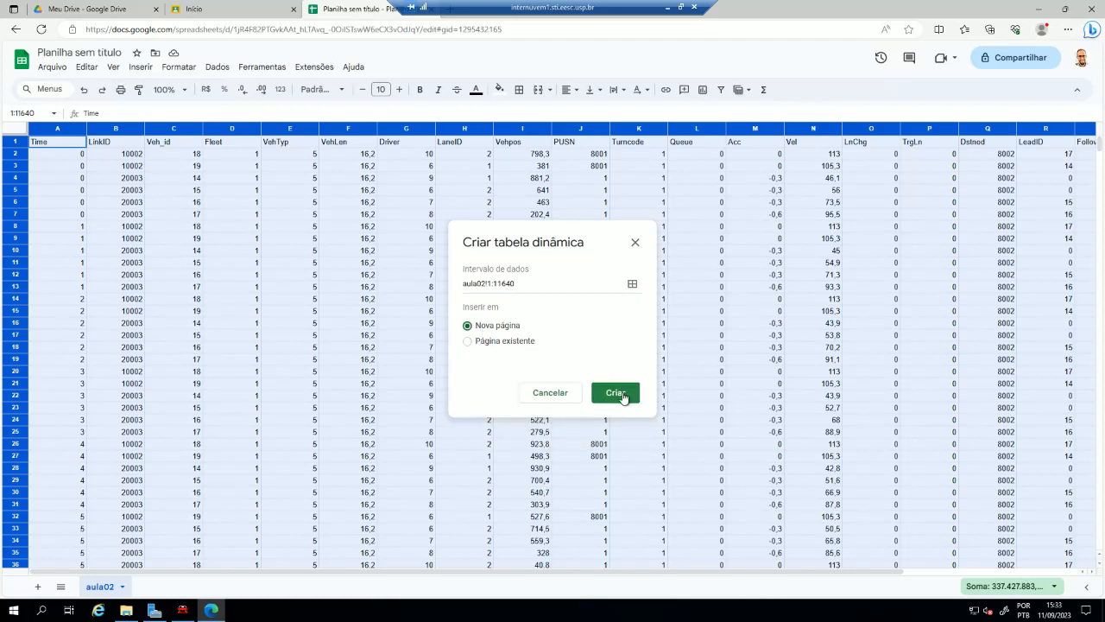
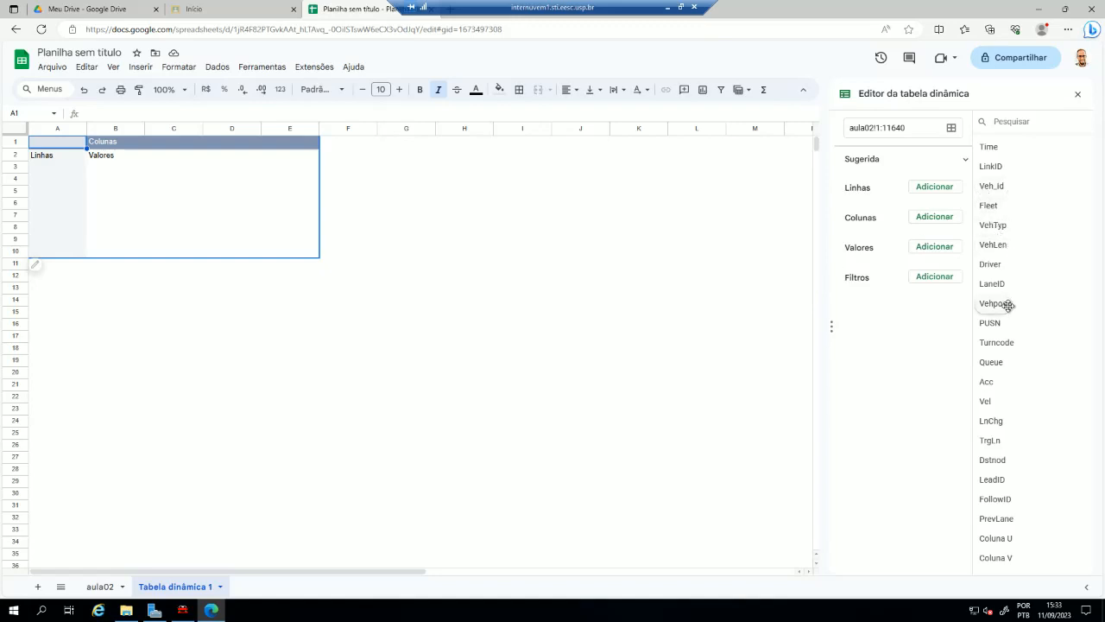
- Add Vehpos as the pivot table's rows and filter LinkID to show only 20003
drag(1004, 303, 864, 203)
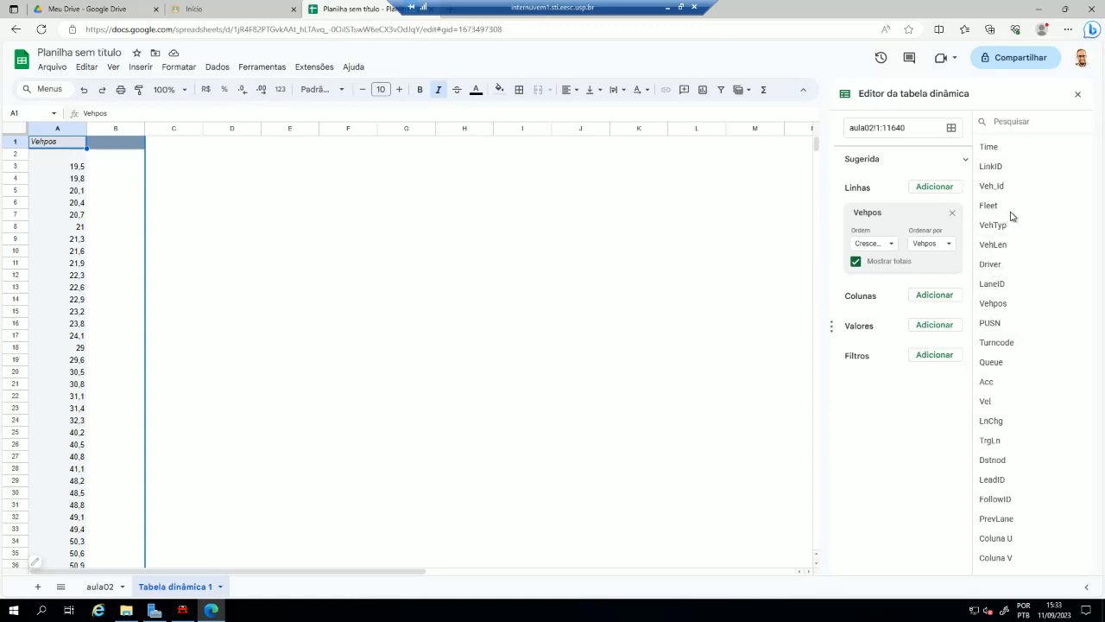
drag(995, 165, 852, 373)
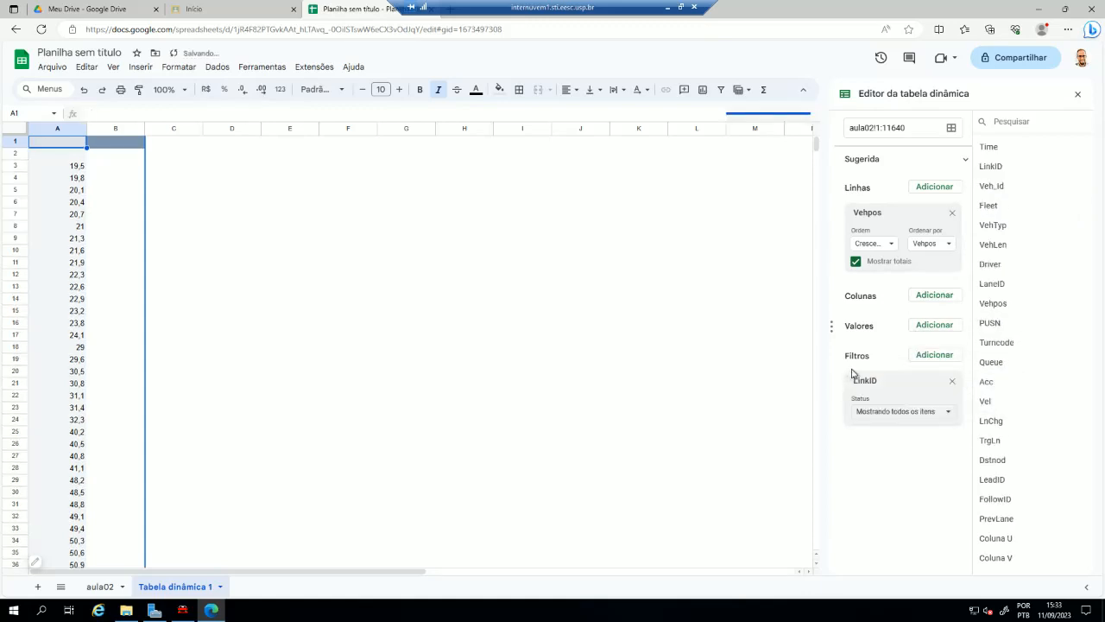
click(913, 413)
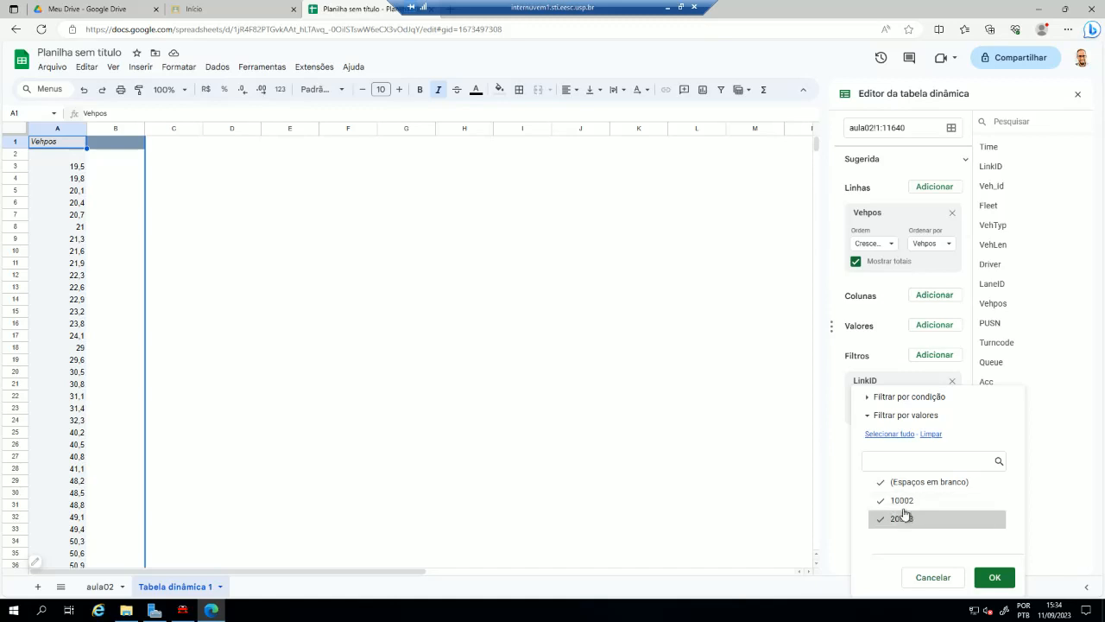
click(930, 433)
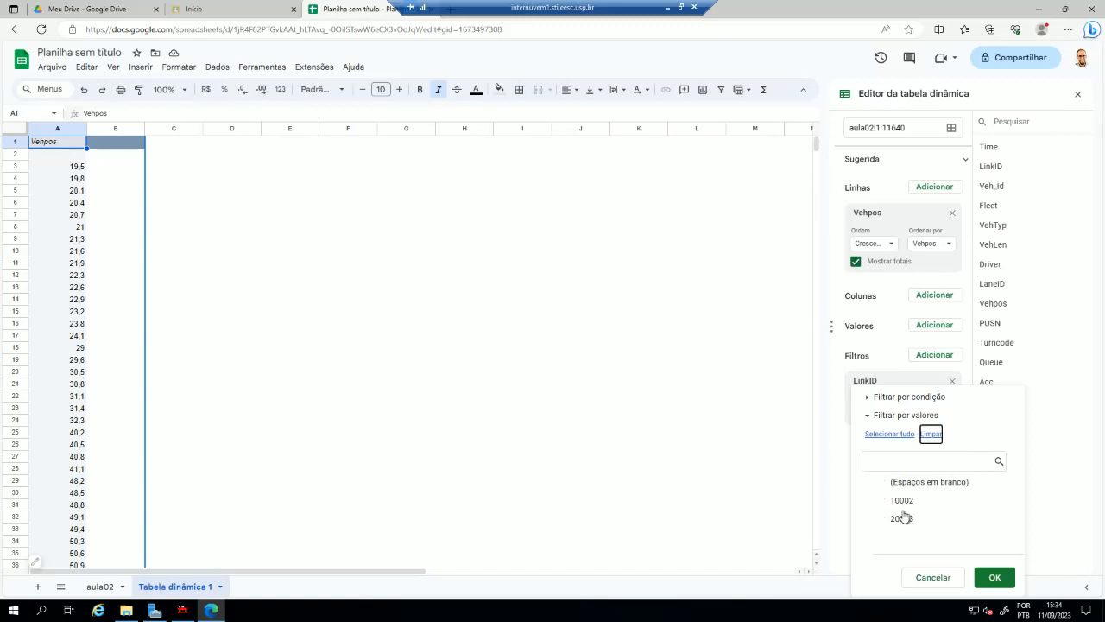
click(905, 522)
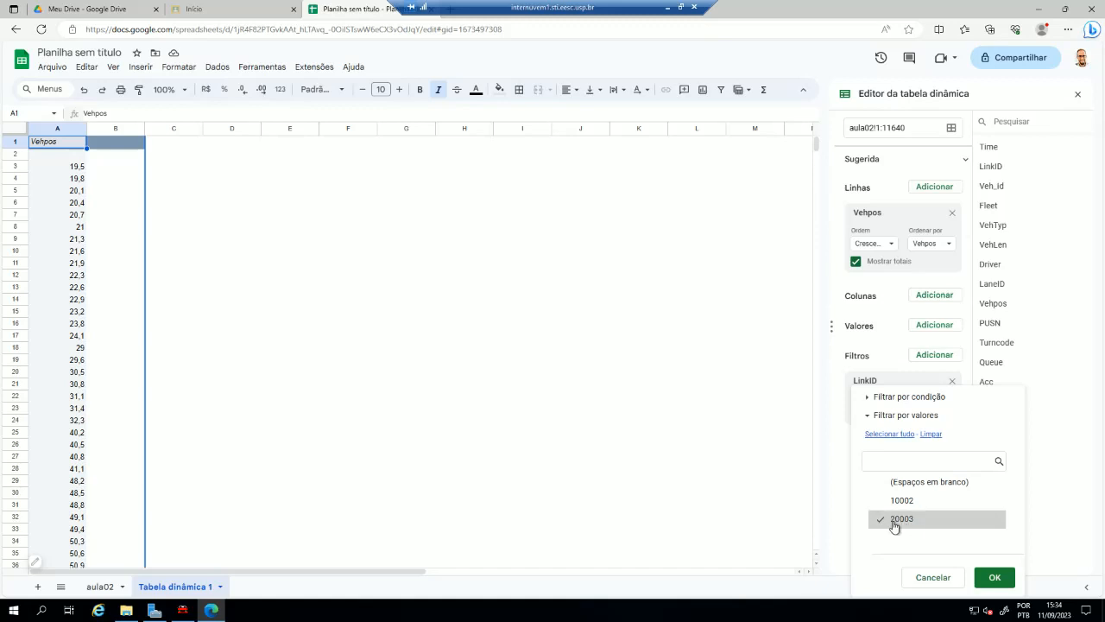
click(993, 578)
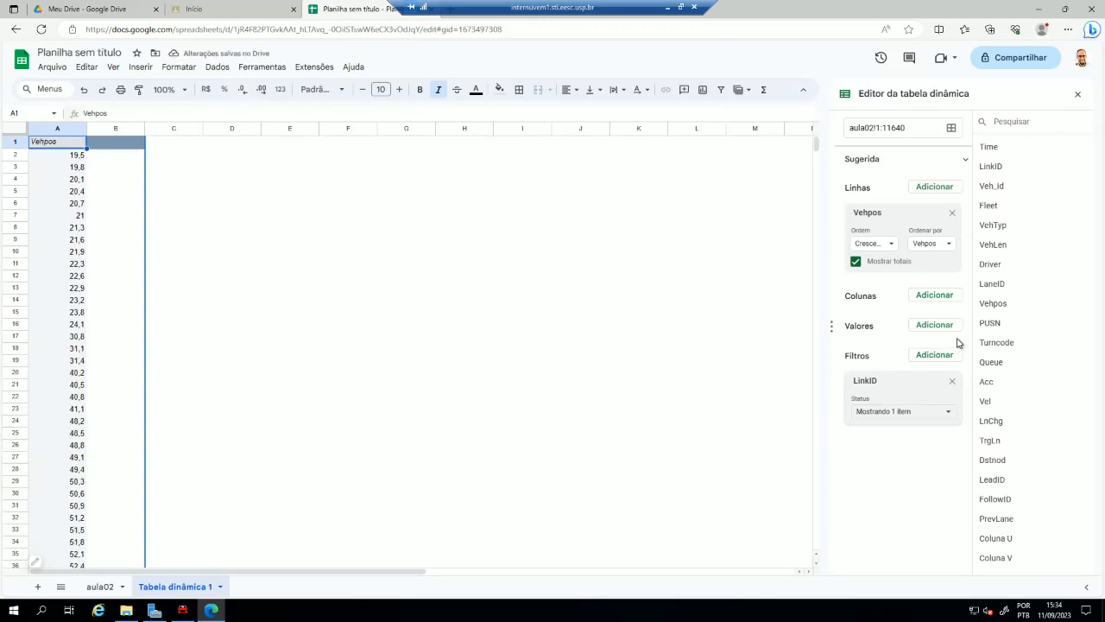
- Add Vehpos as a pivot value summarized by AVERAGE and widen column B to fit its heading
drag(993, 303, 873, 356)
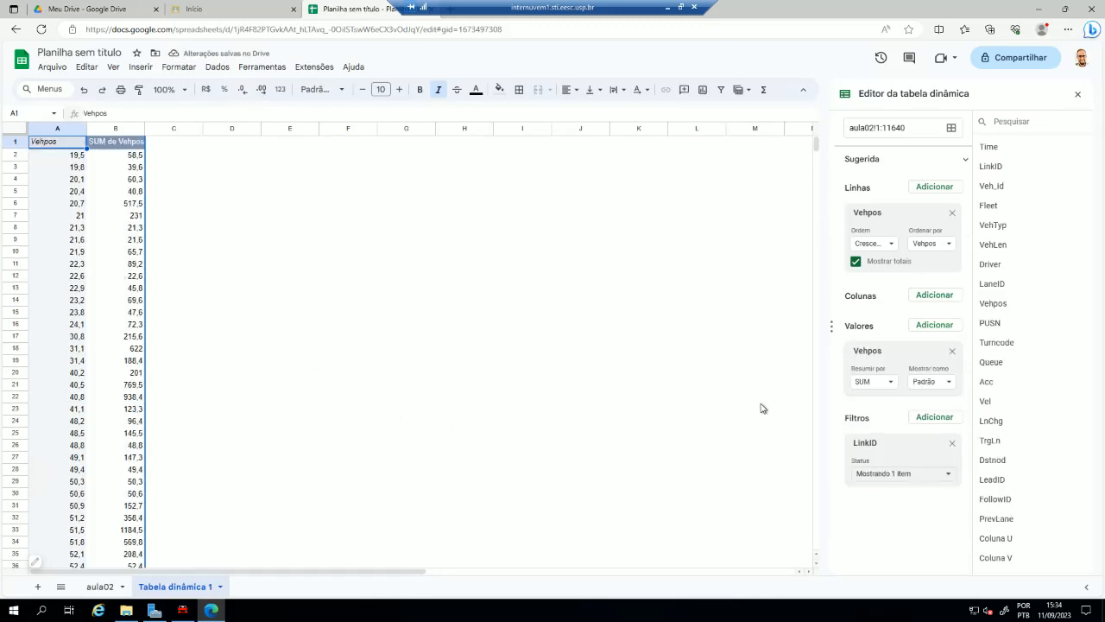
click(890, 382)
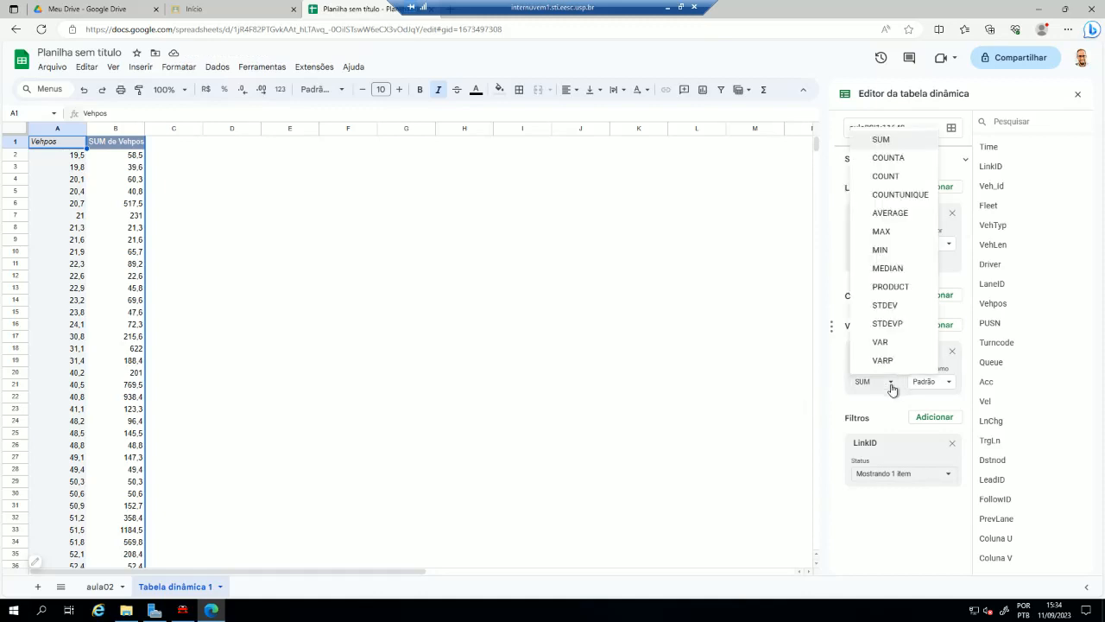
click(895, 214)
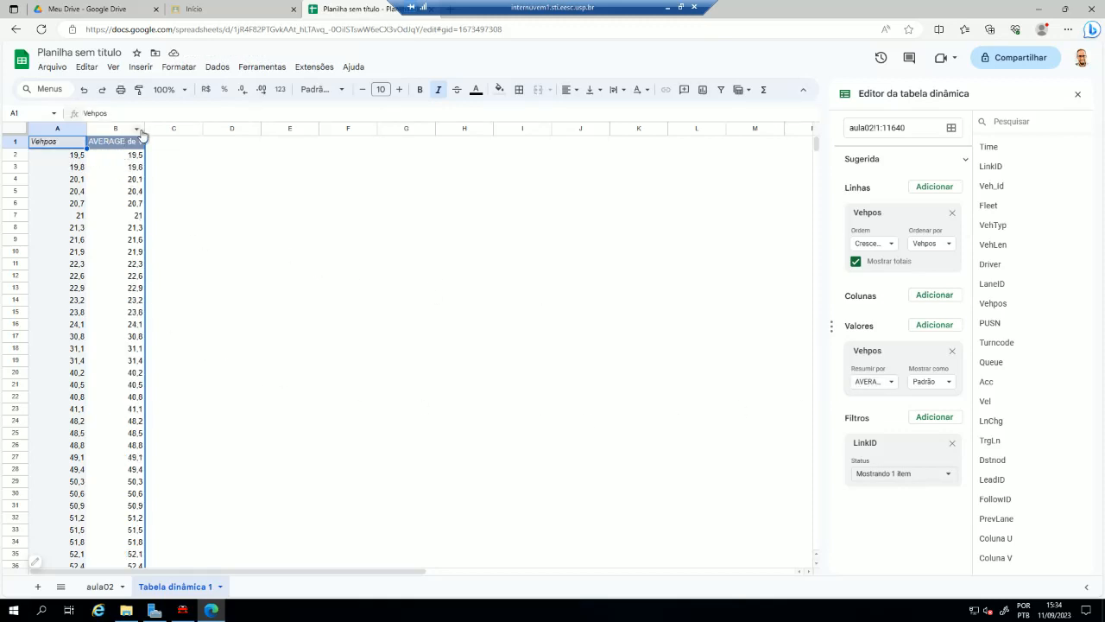
drag(145, 130, 174, 142)
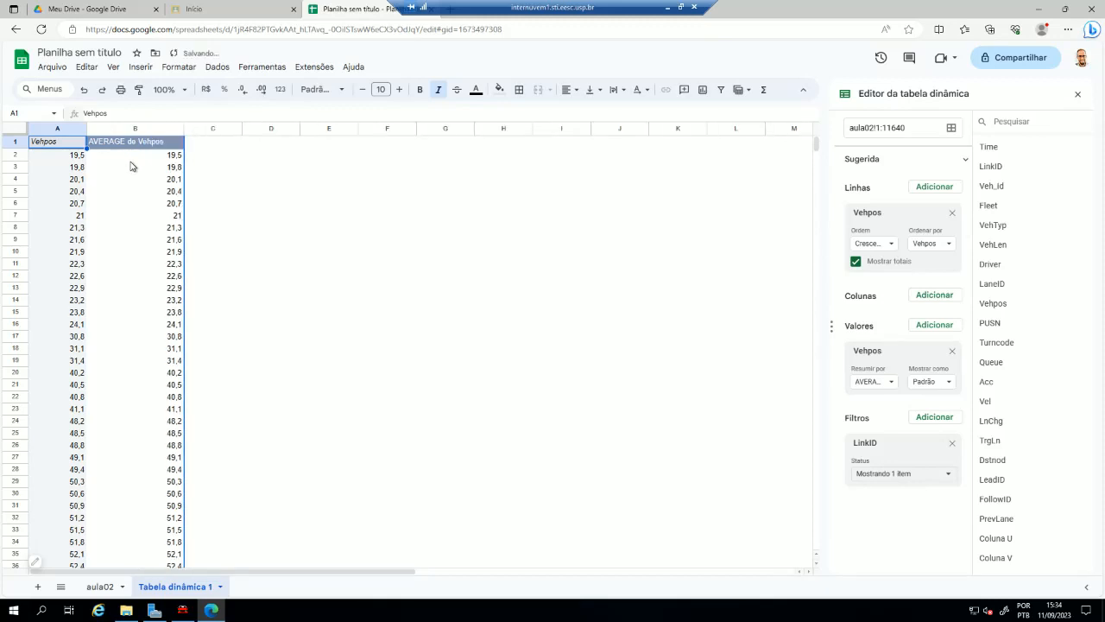
- Examine the first Vehpos row entries in cells A2 to A6
click(70, 157)
click(69, 167)
click(68, 179)
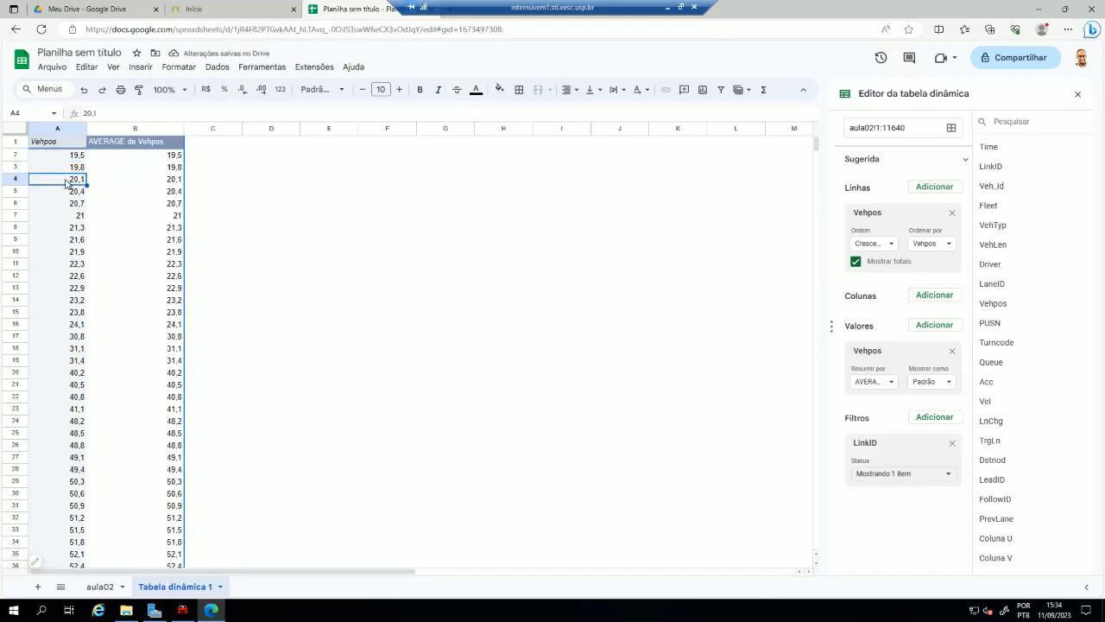
click(62, 193)
click(62, 205)
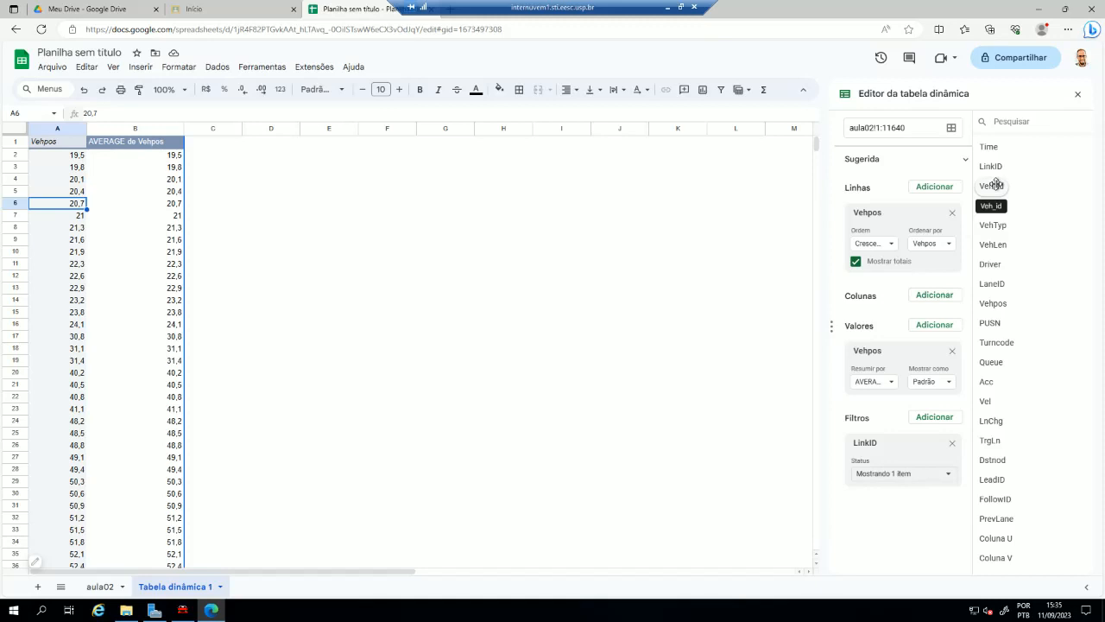
- Add Veh_id as the pivot columns and compare vehicle 19's first position entry with its Vehpos row label
drag(995, 184, 873, 316)
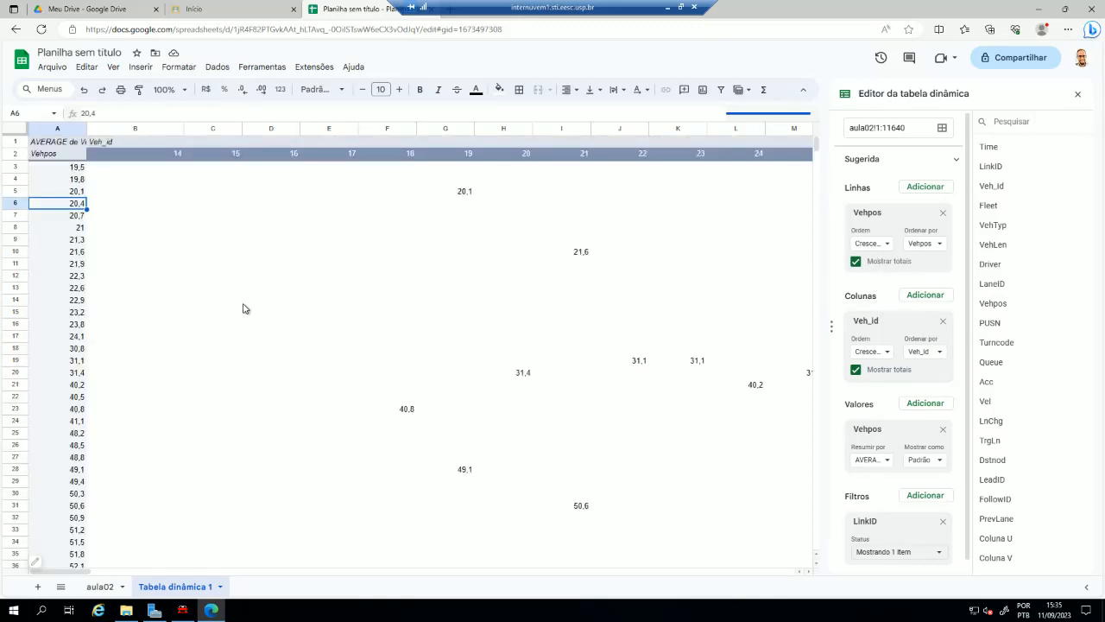
click(145, 157)
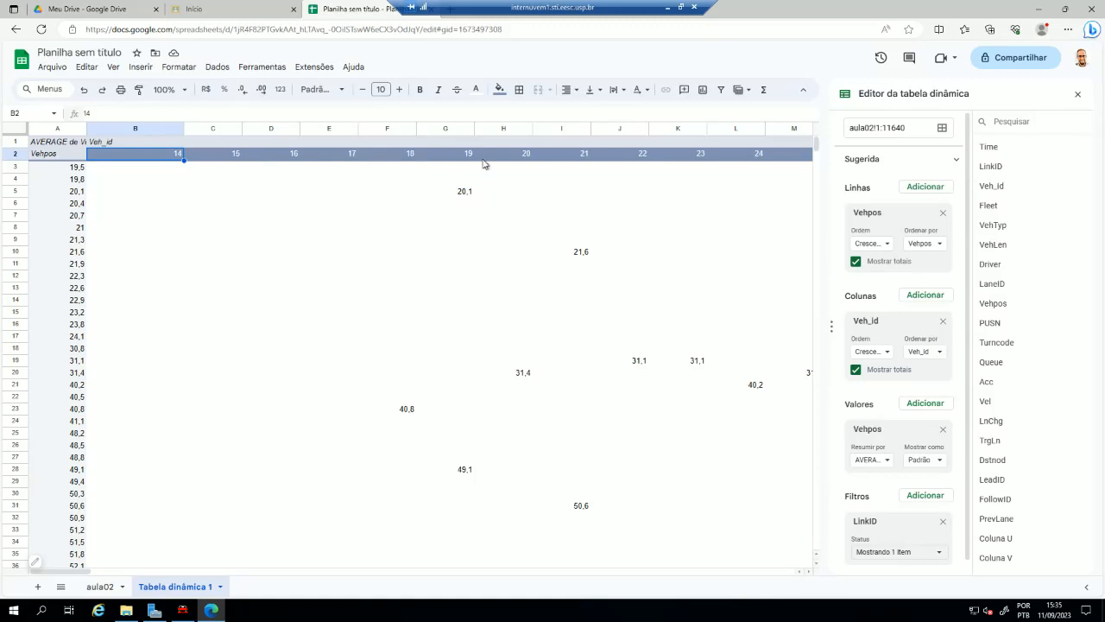
click(464, 195)
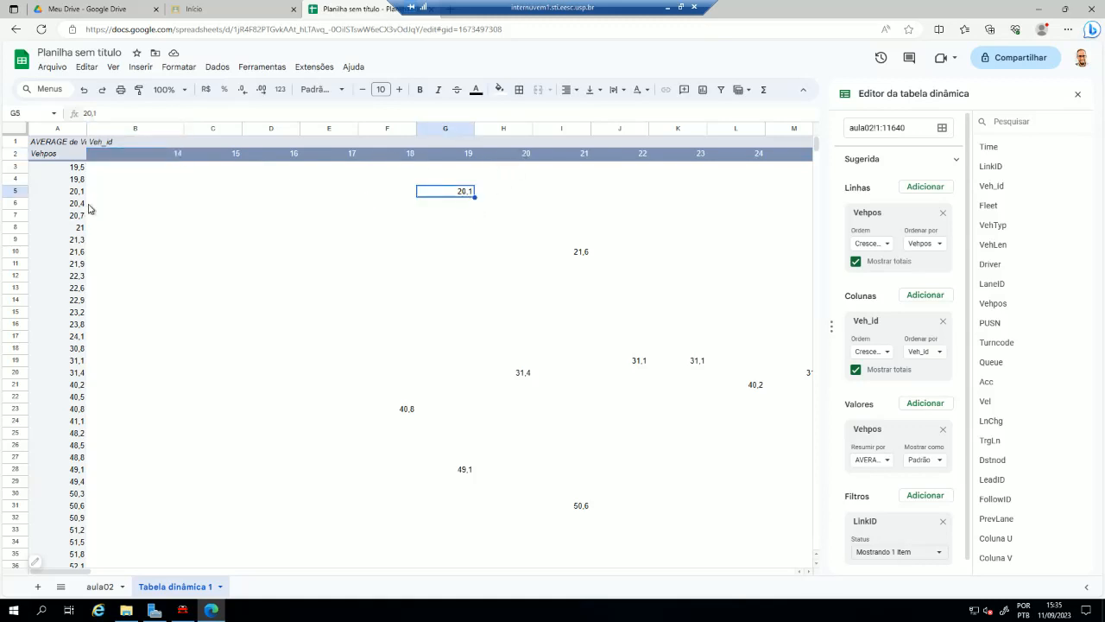
click(76, 195)
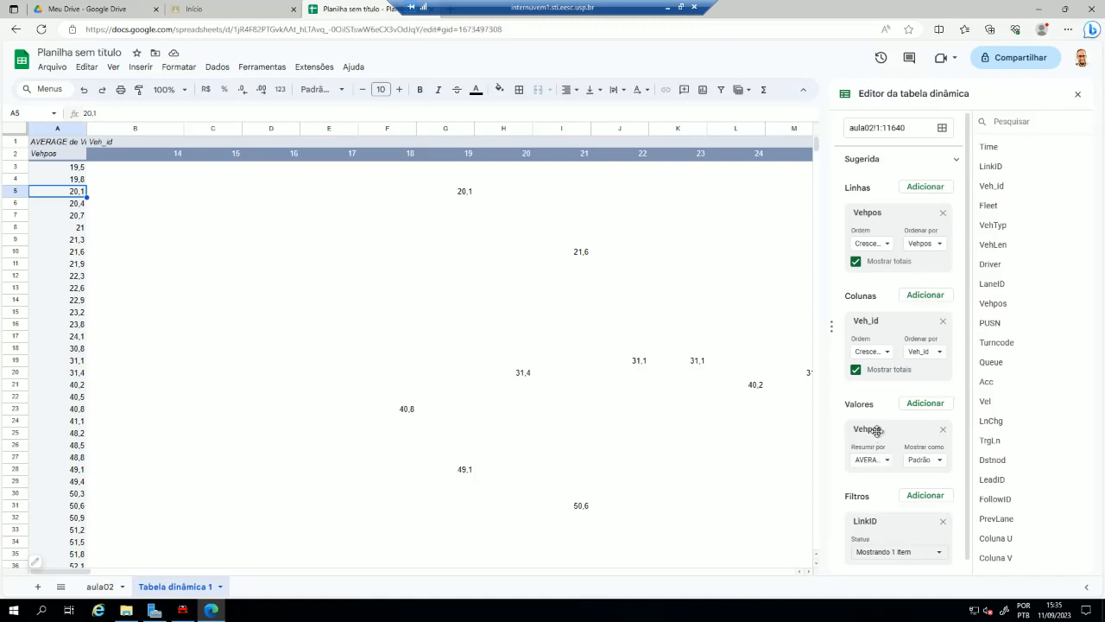
- Remove Vehpos from the pivot rows, columns and values, and set Veh_id as the only column field
drag(877, 430, 866, 362)
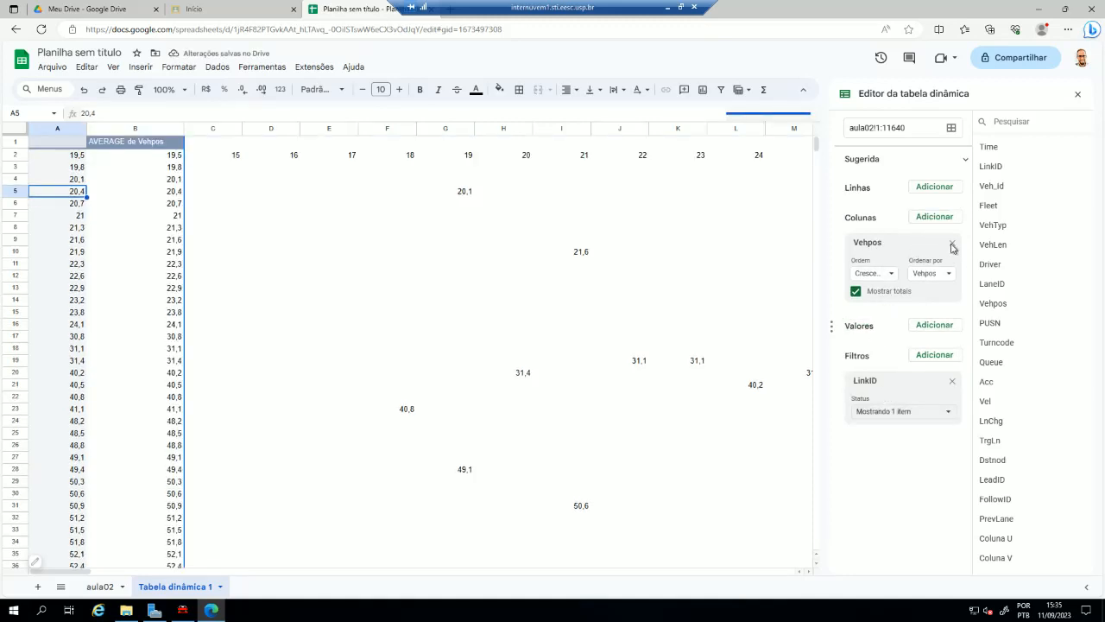
click(952, 243)
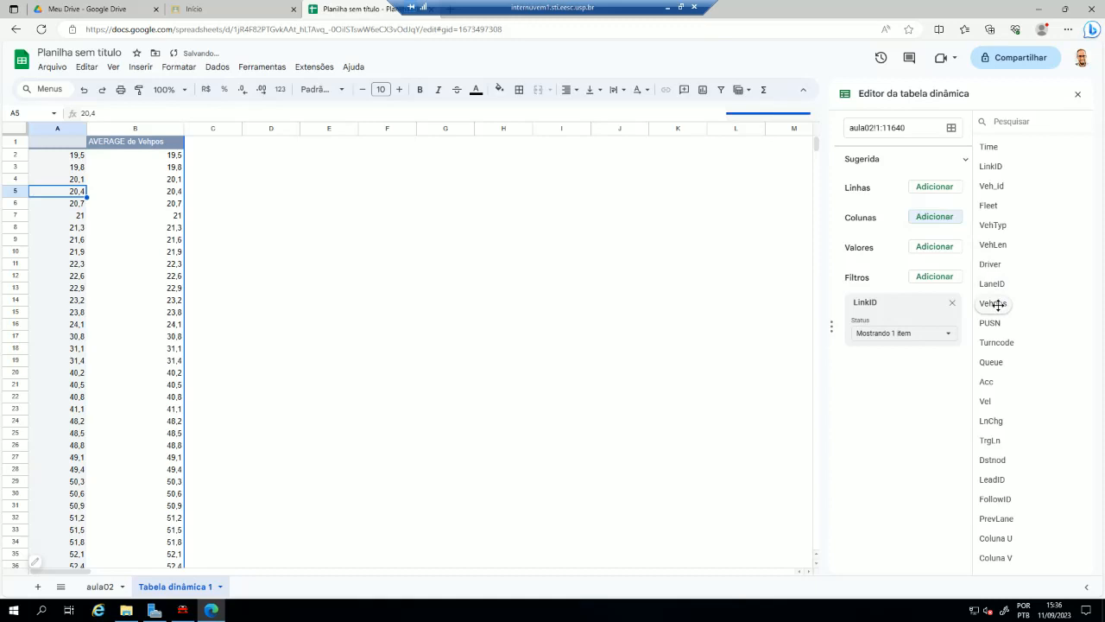
click(932, 218)
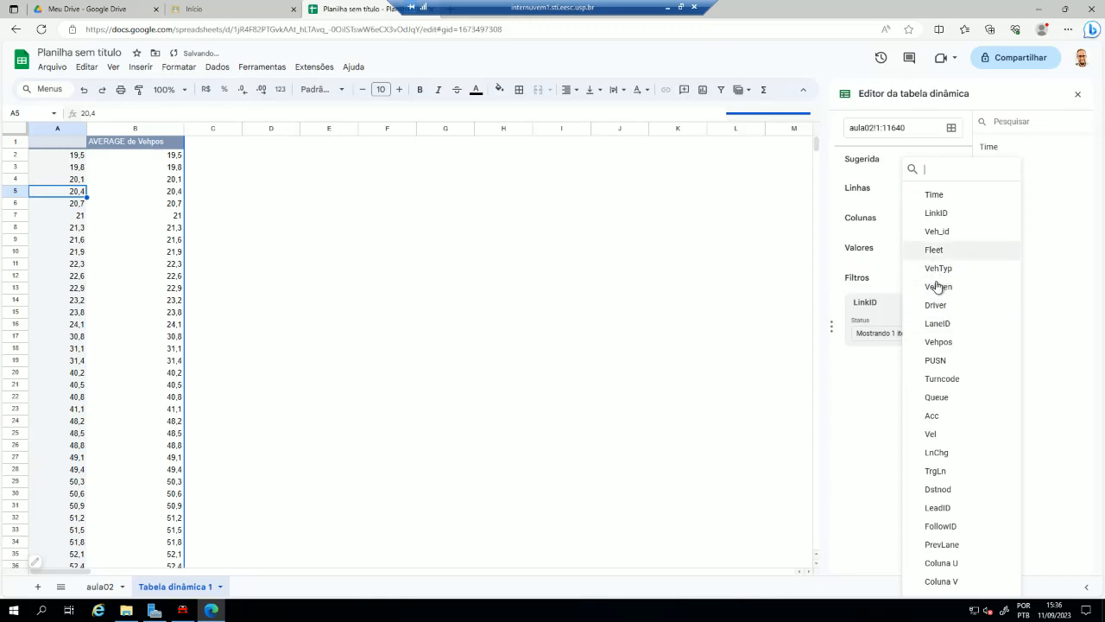
click(947, 233)
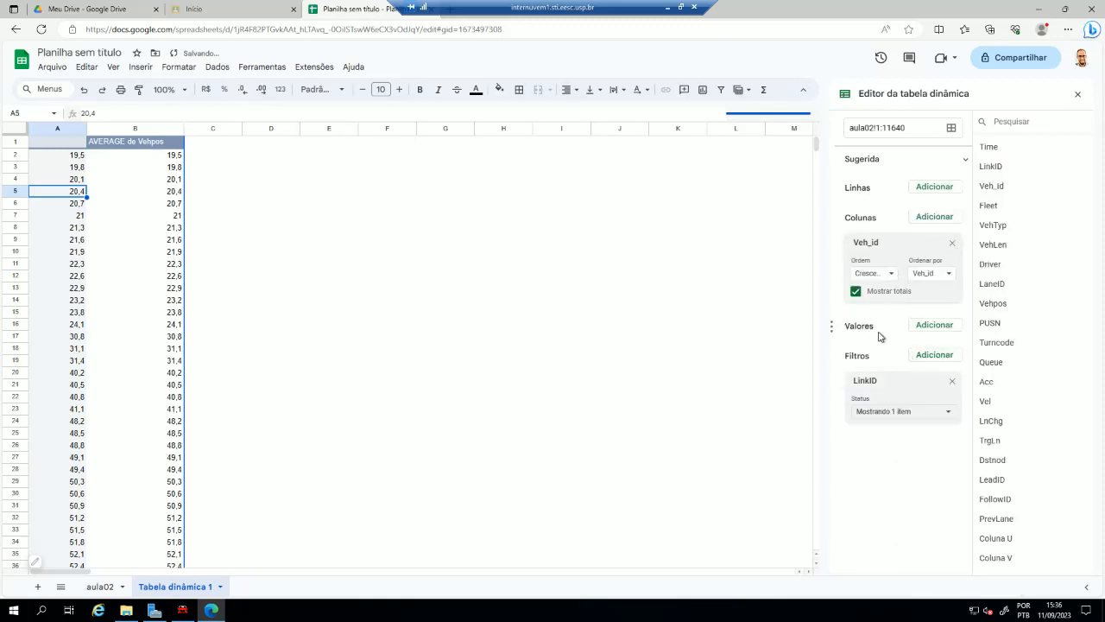
click(149, 179)
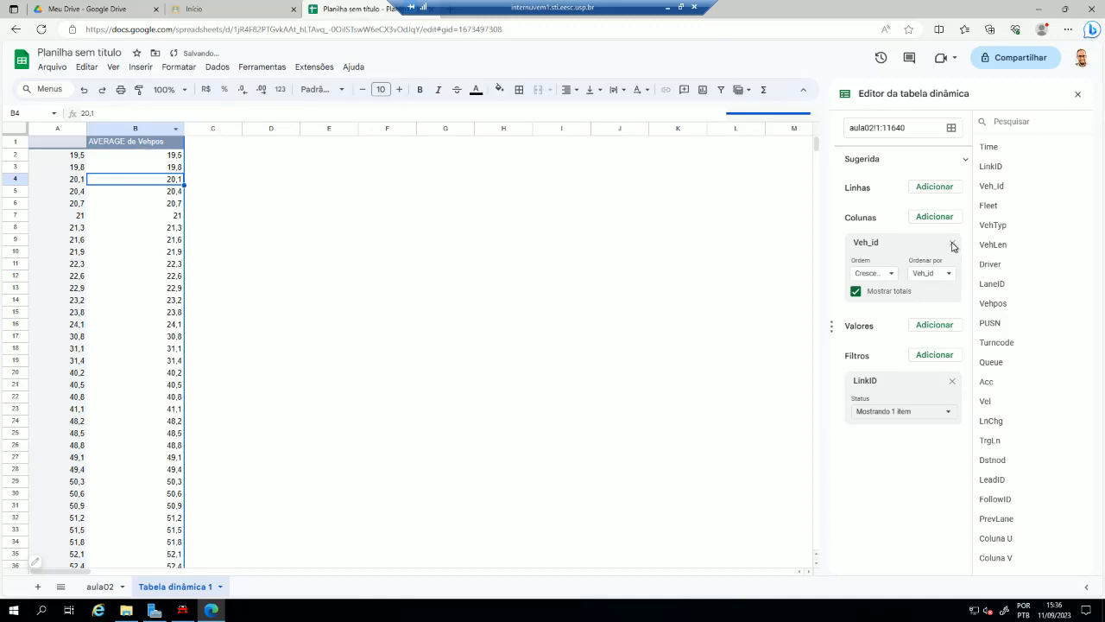
- Add Vel as the pivot value summarized by AVERAGE and Vehpos as the row field
click(930, 326)
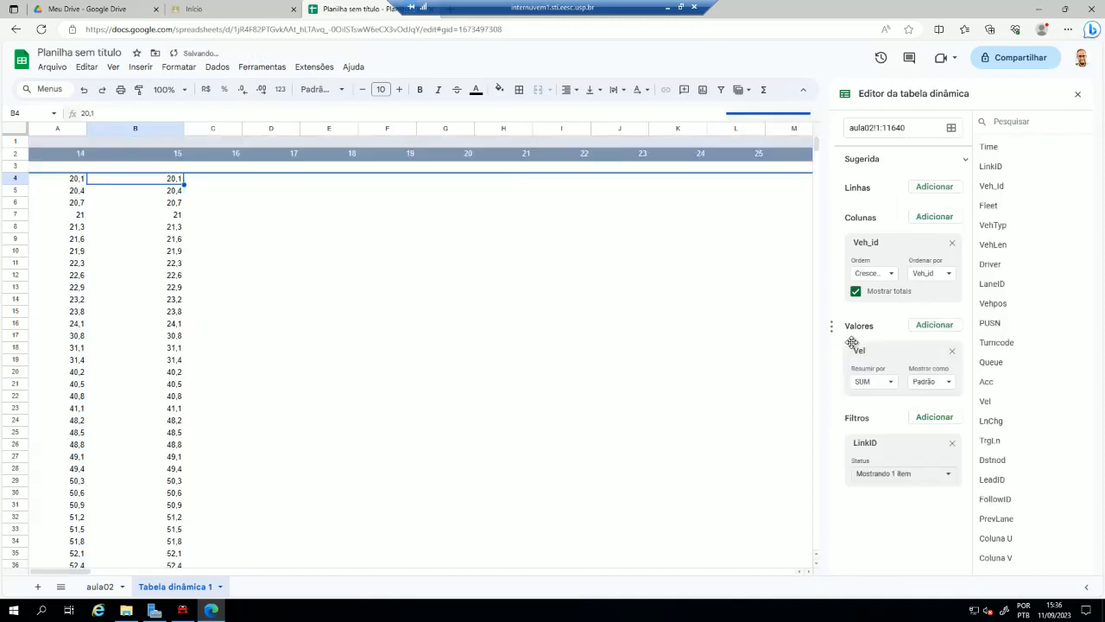
click(164, 250)
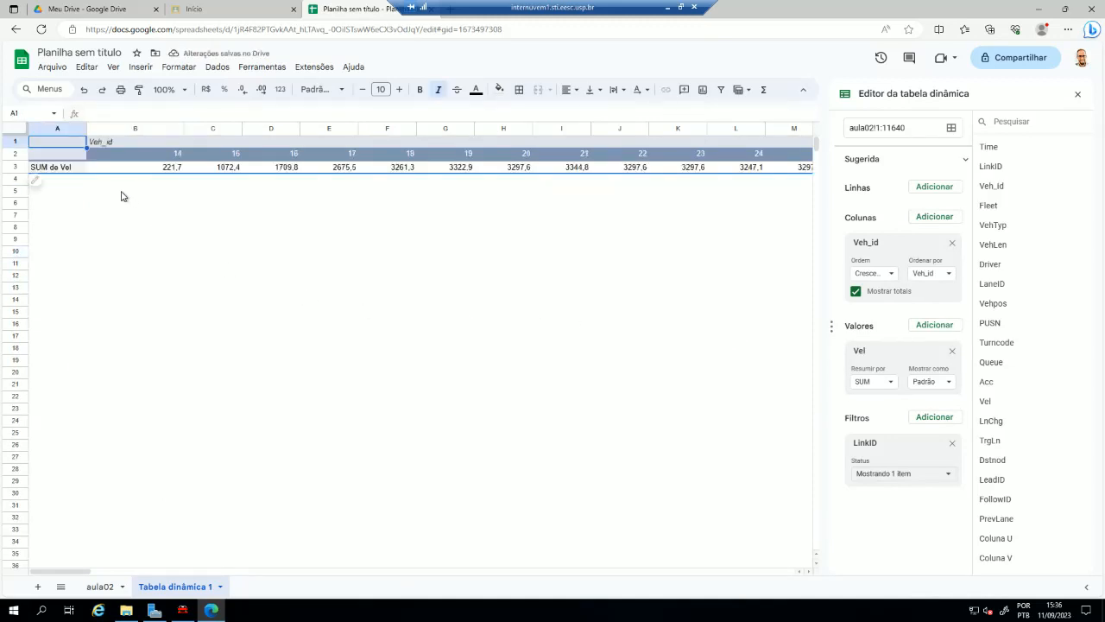
click(874, 382)
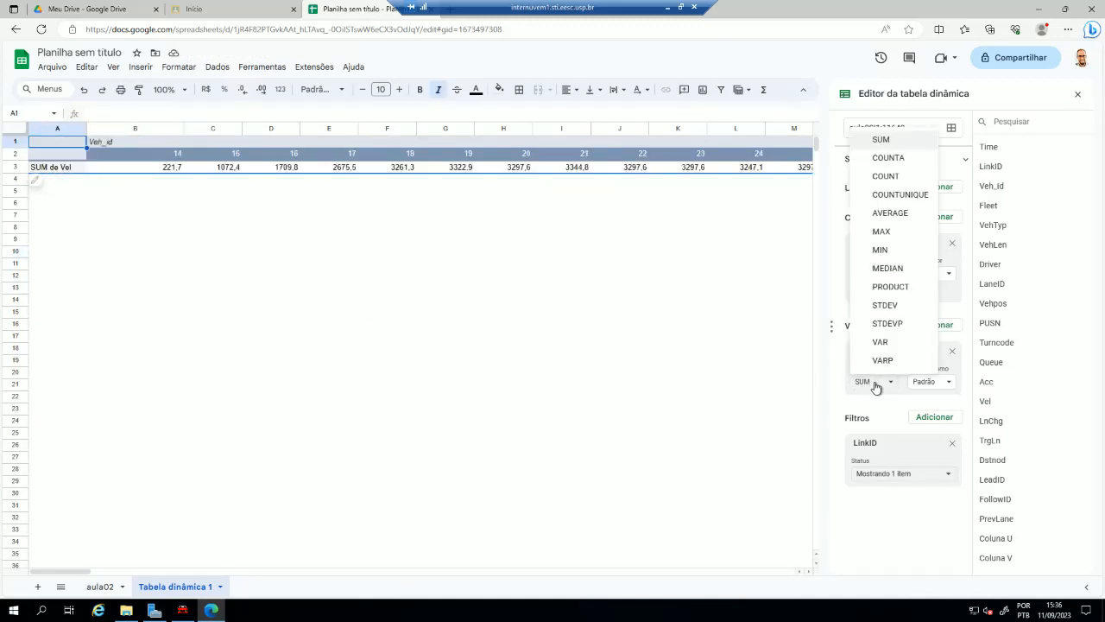
click(893, 215)
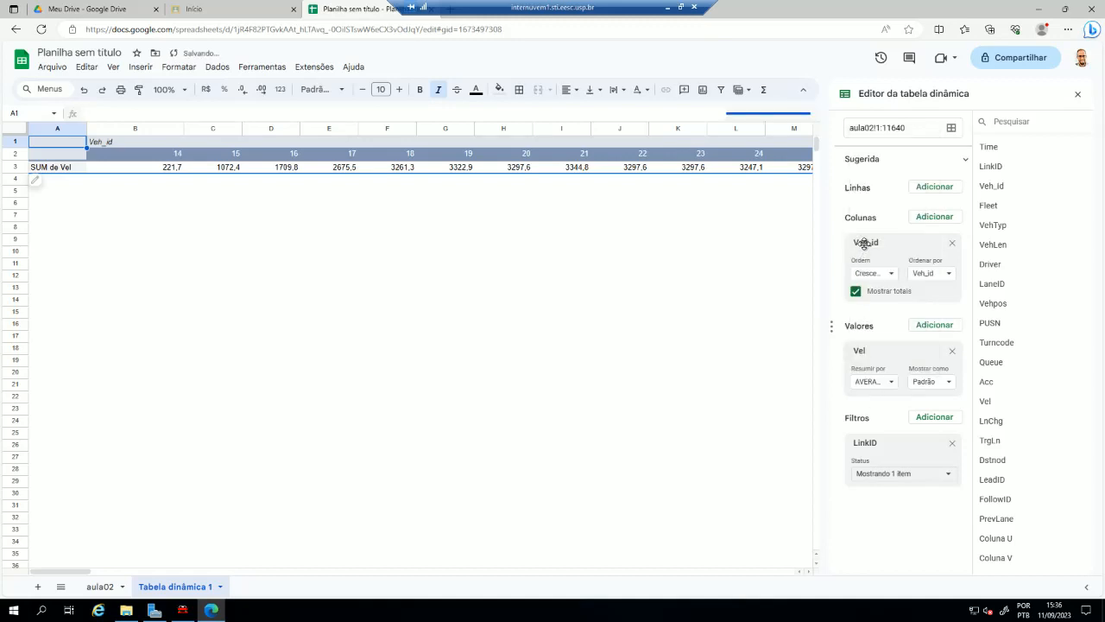
click(932, 188)
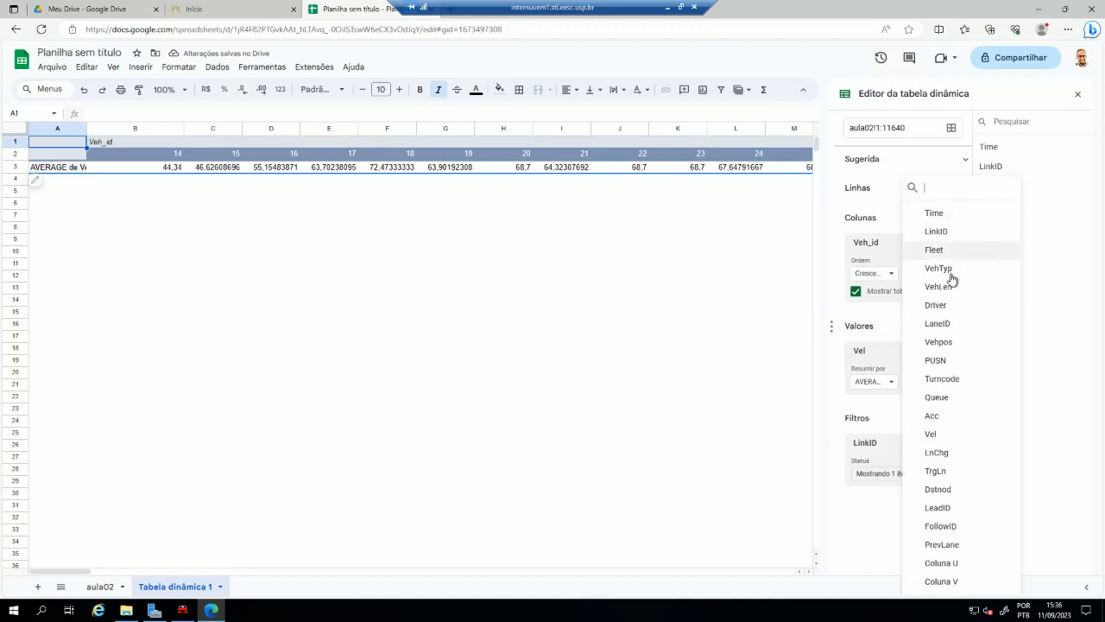
click(957, 346)
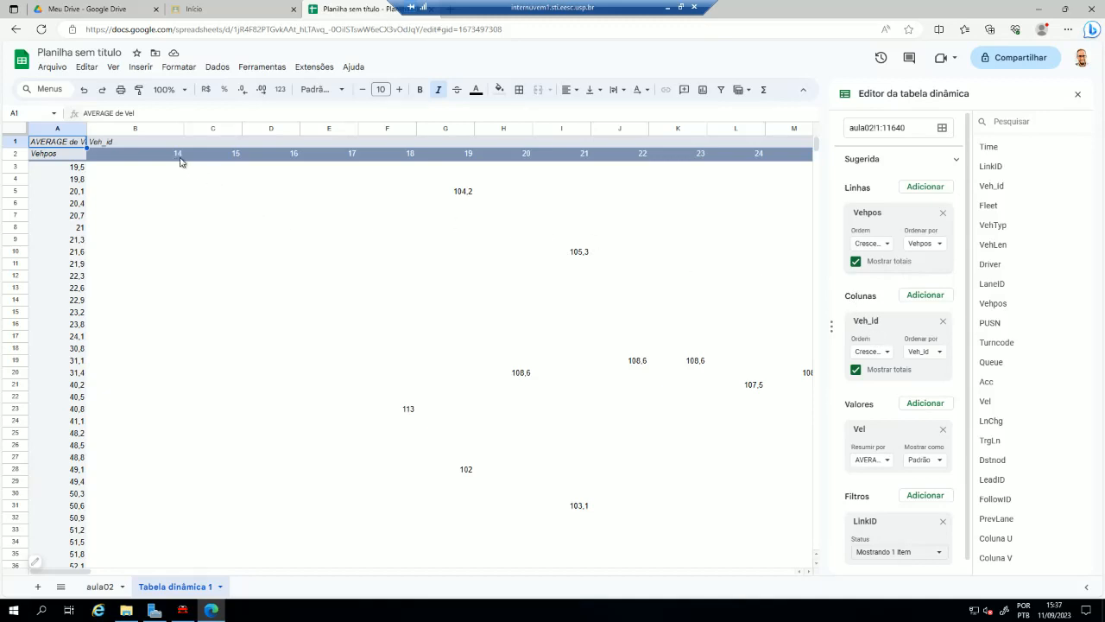
- Examine vehicle 19's average speeds by position down column G, and check the first speed entry of vehicle 21
click(469, 155)
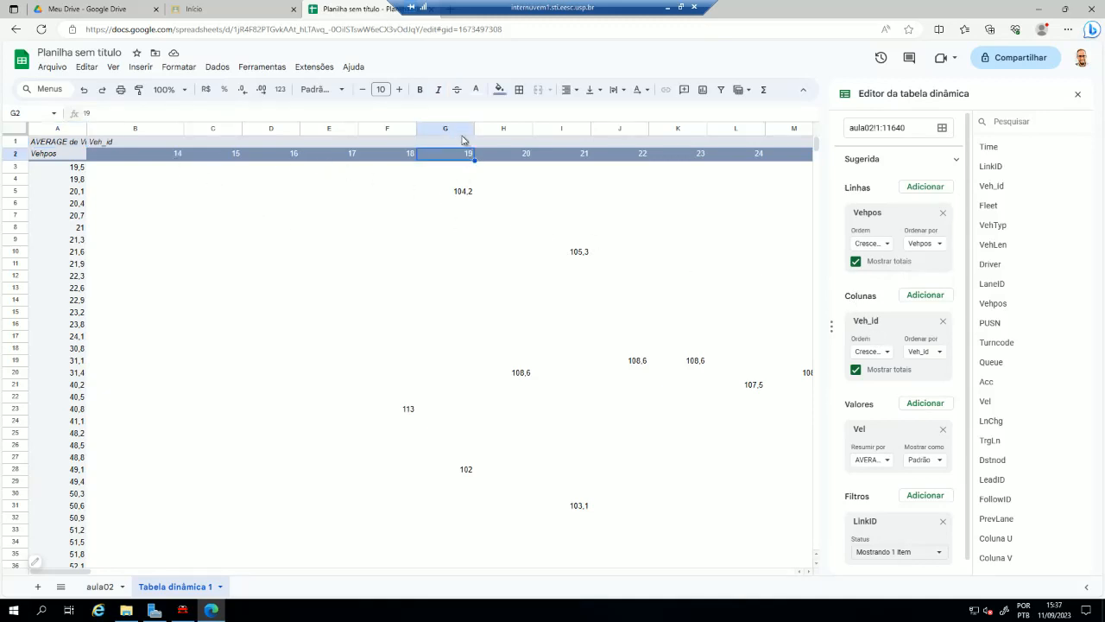
key(ctrl+space)
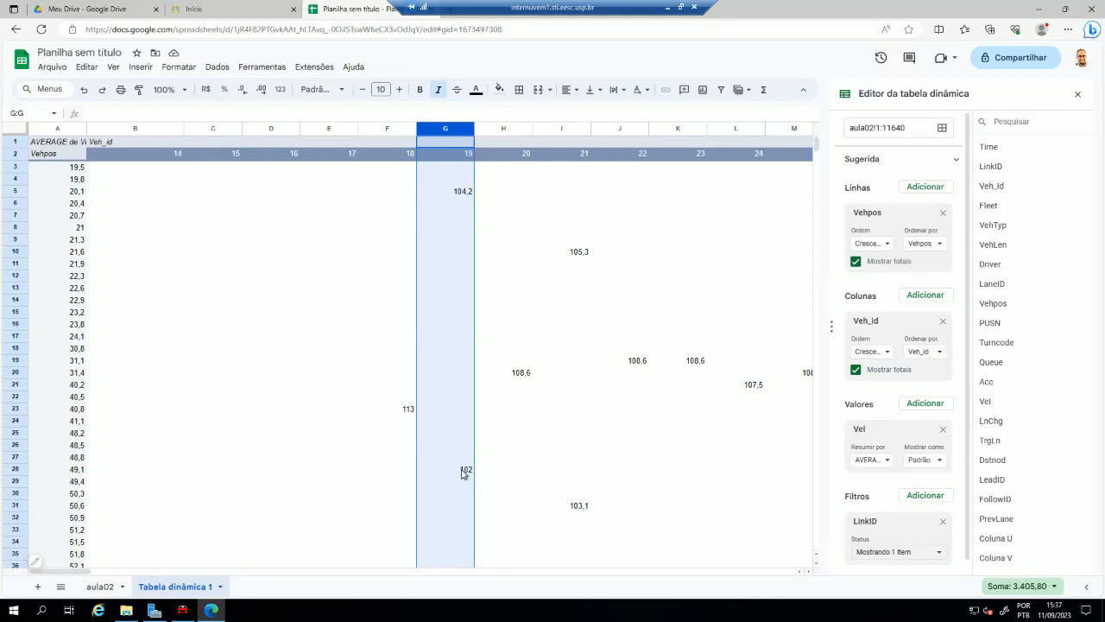
scroll(464, 473, down, 6)
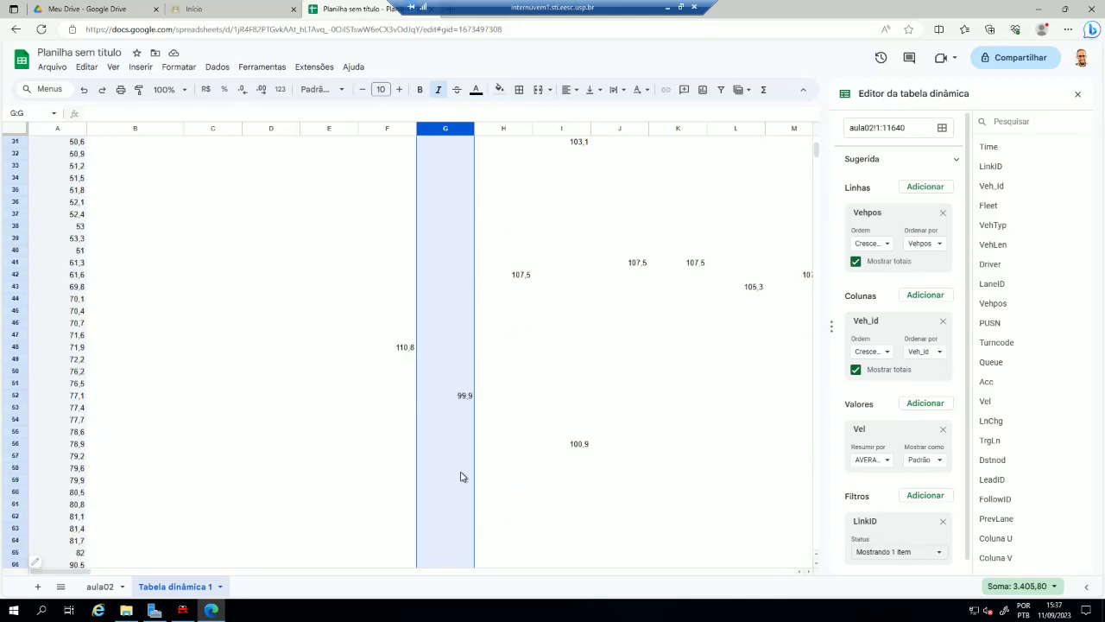
scroll(459, 403, down, 8)
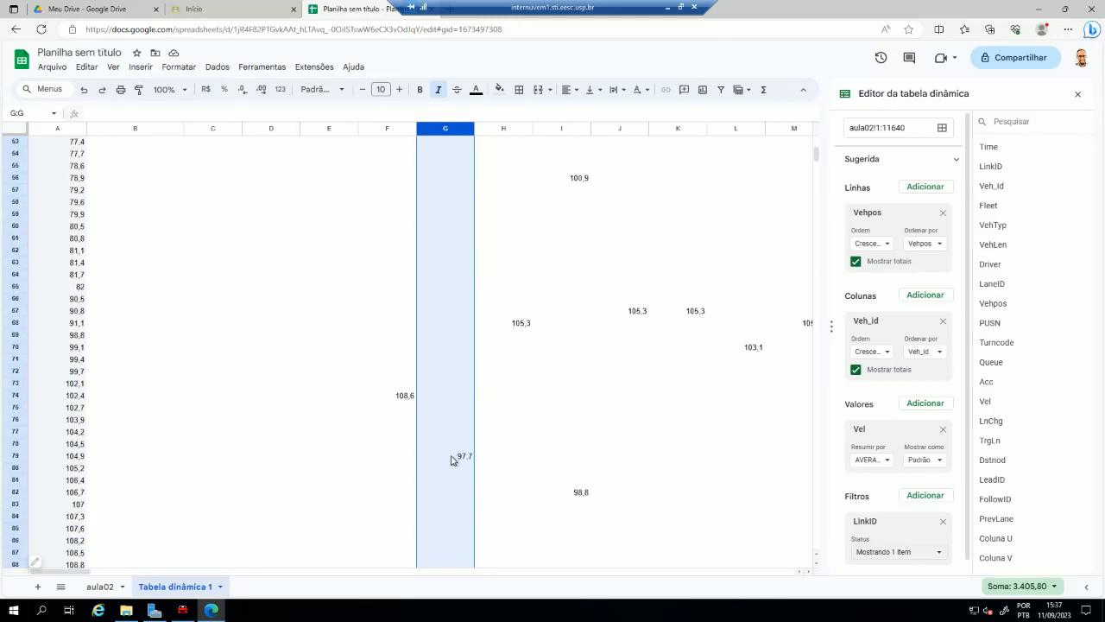
scroll(450, 468, down, 6)
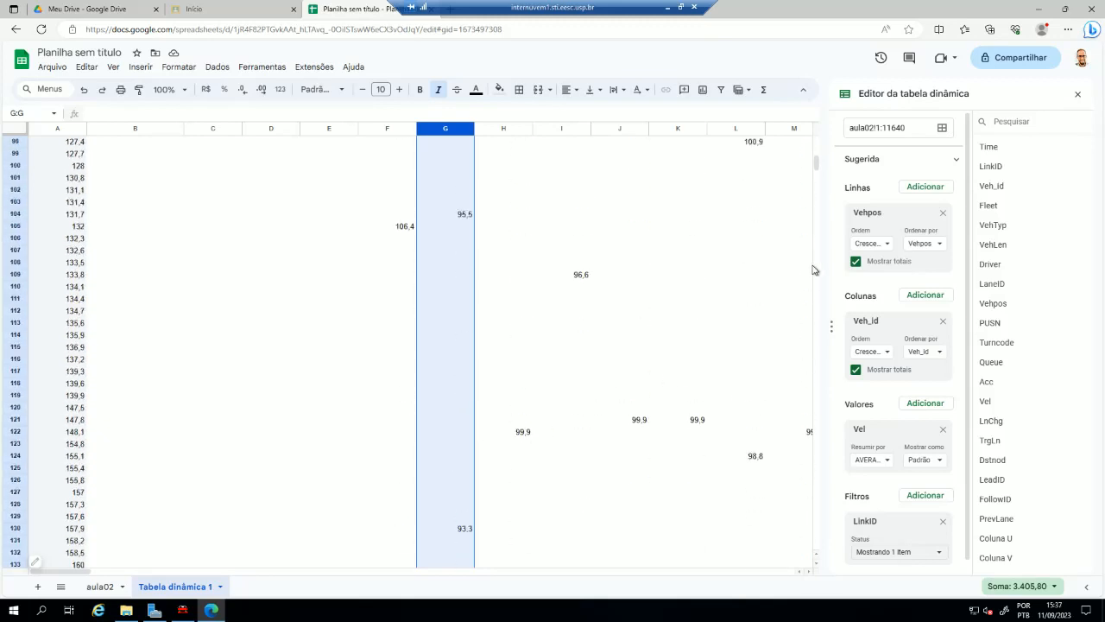
drag(819, 163, 817, 141)
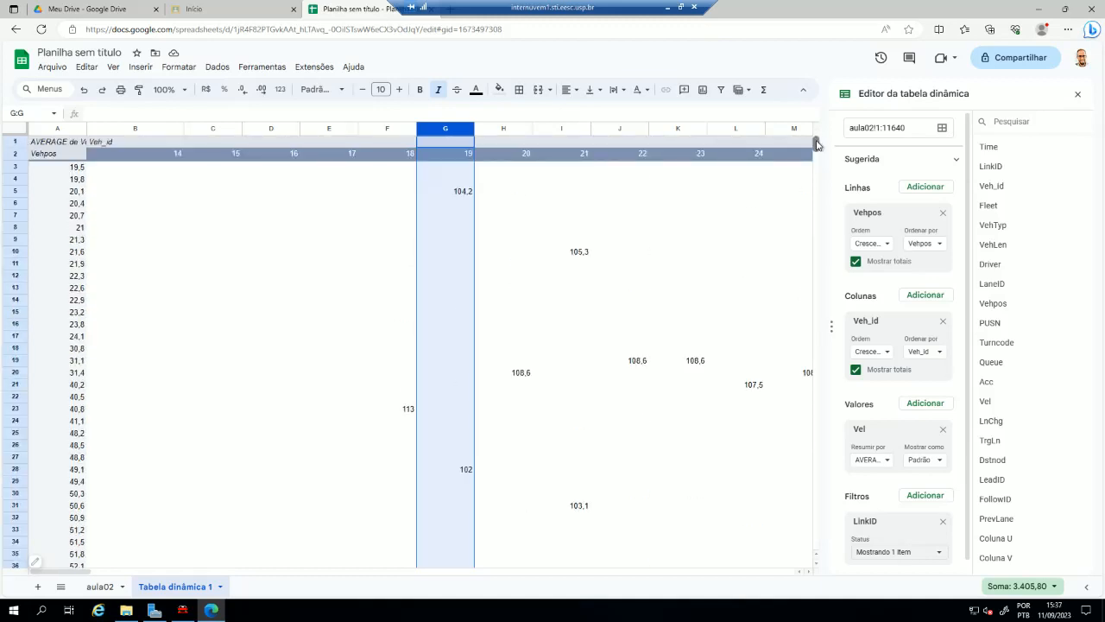
click(433, 195)
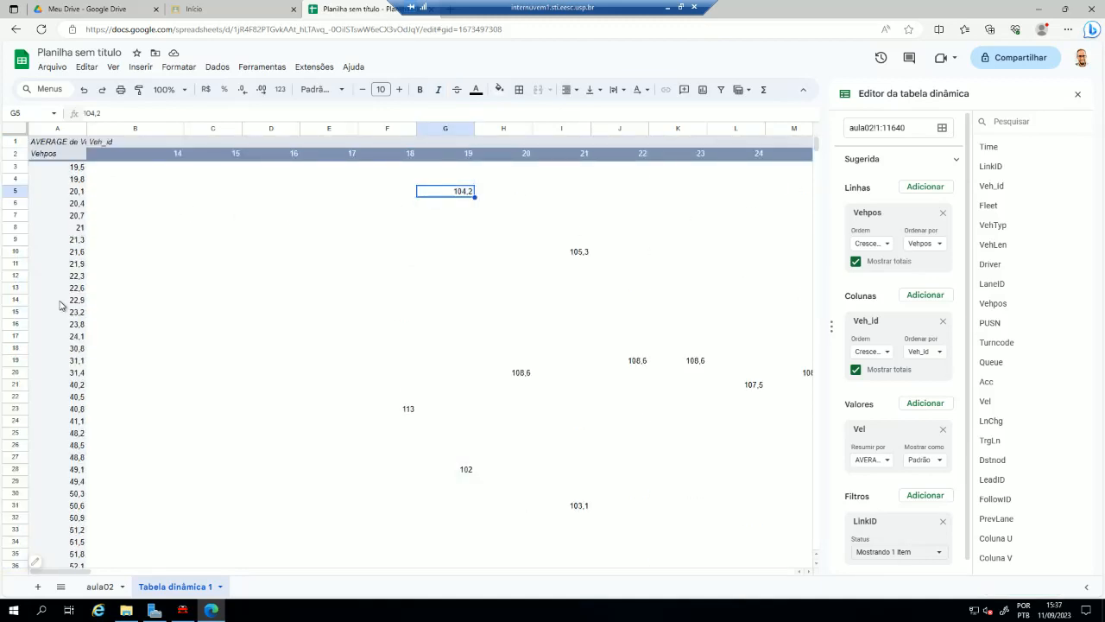
click(584, 252)
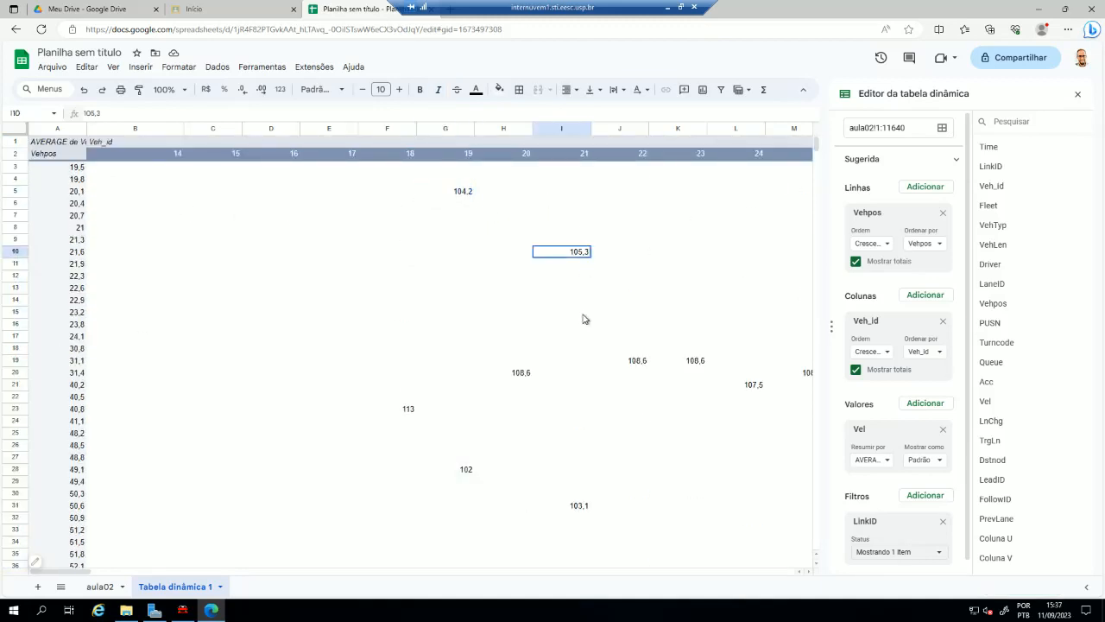
- Create a pivot grouping rule for the Vehpos rows with minimum 0, maximum 1000 and interval size 50
click(587, 511)
click(63, 216)
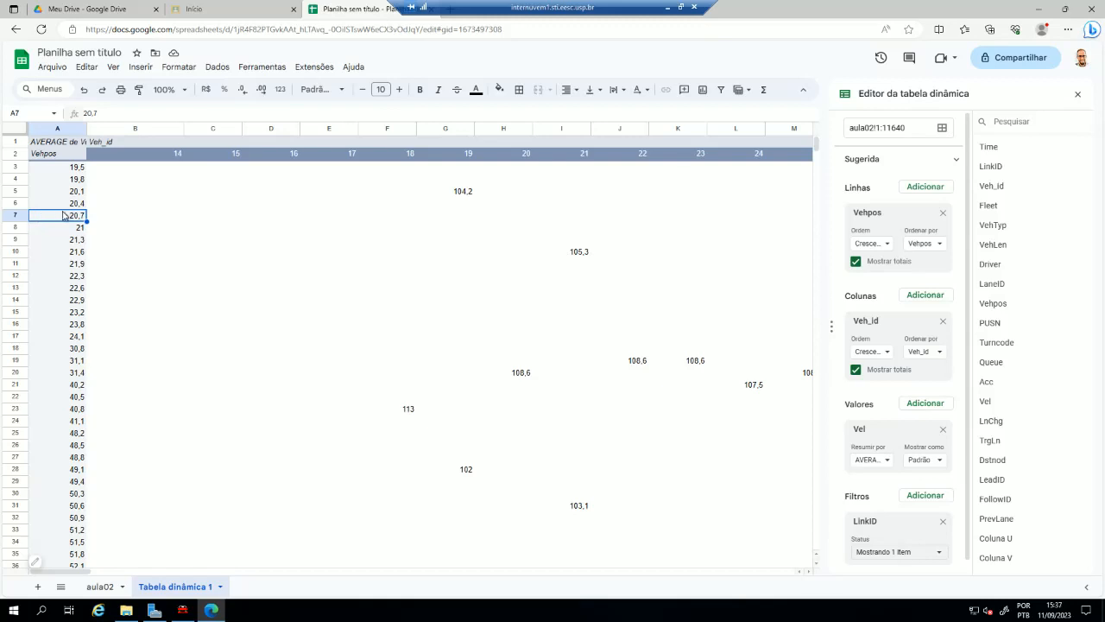
right_click(74, 171)
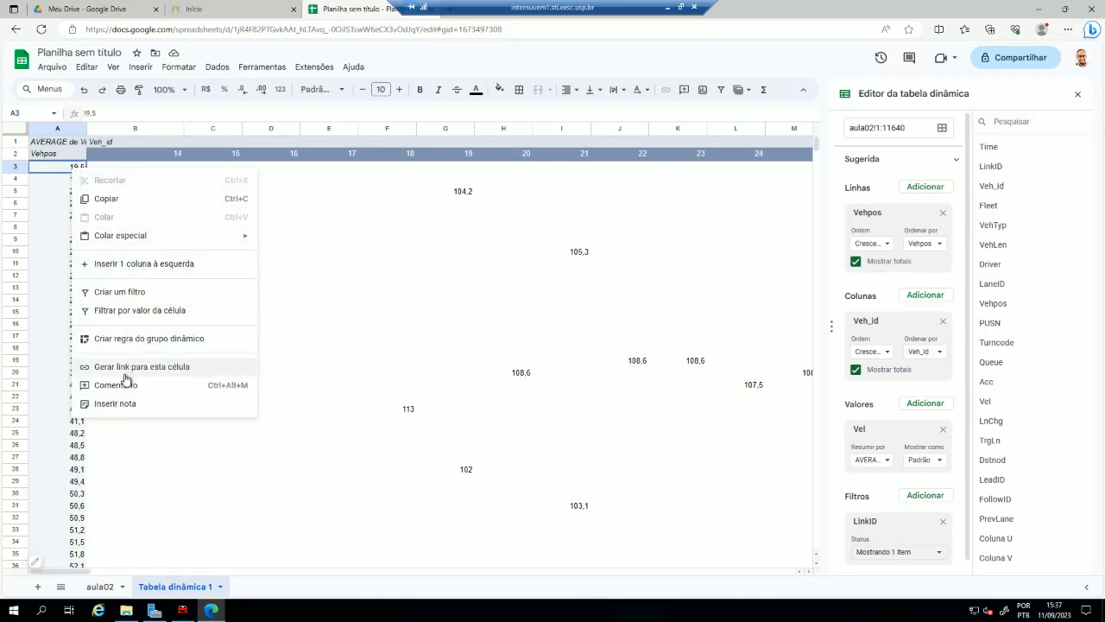
click(129, 345)
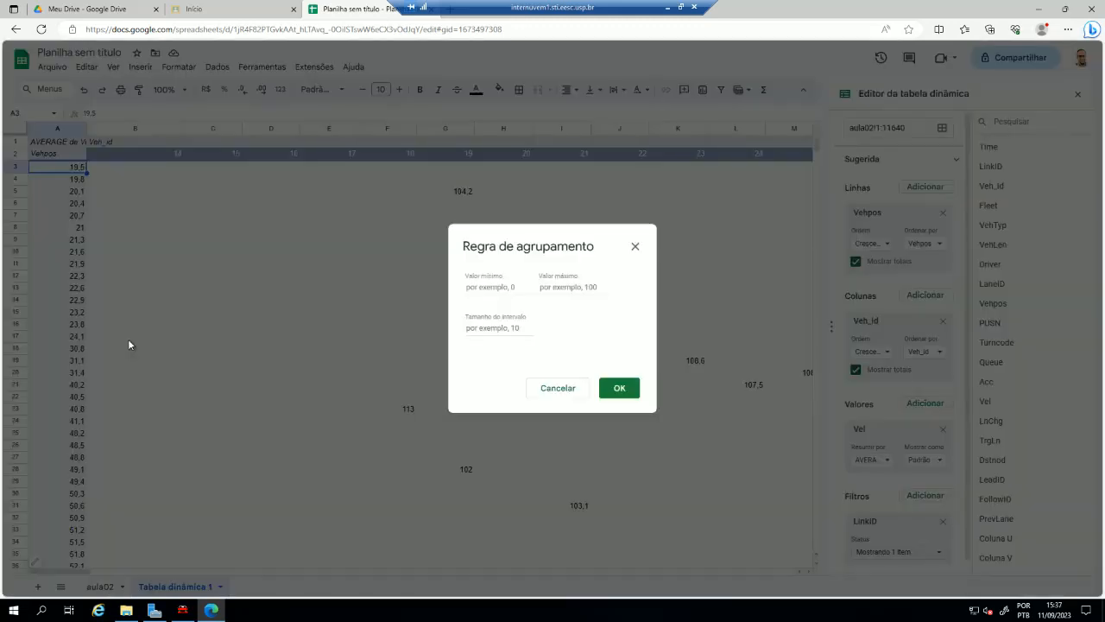
click(493, 286)
text(0)
click(563, 289)
text(1)
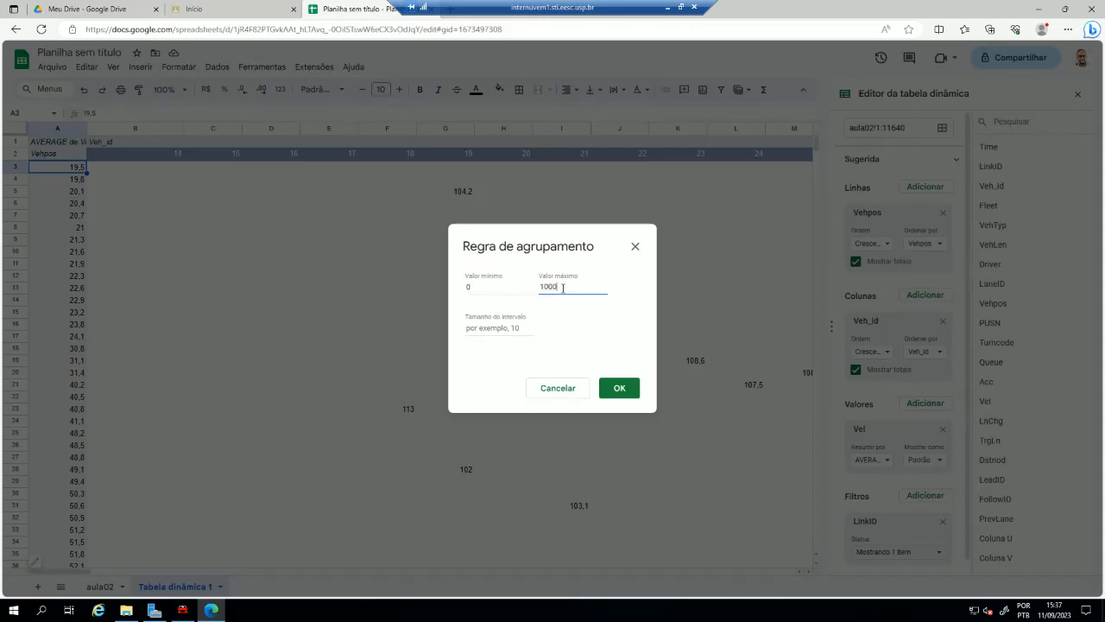
click(487, 332)
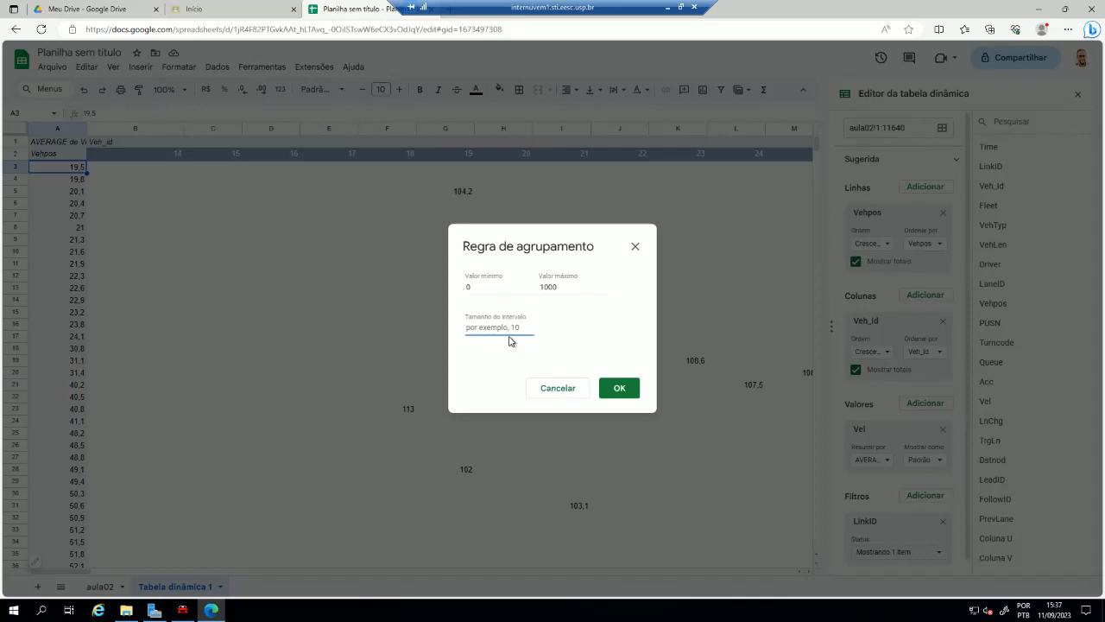
text(50)
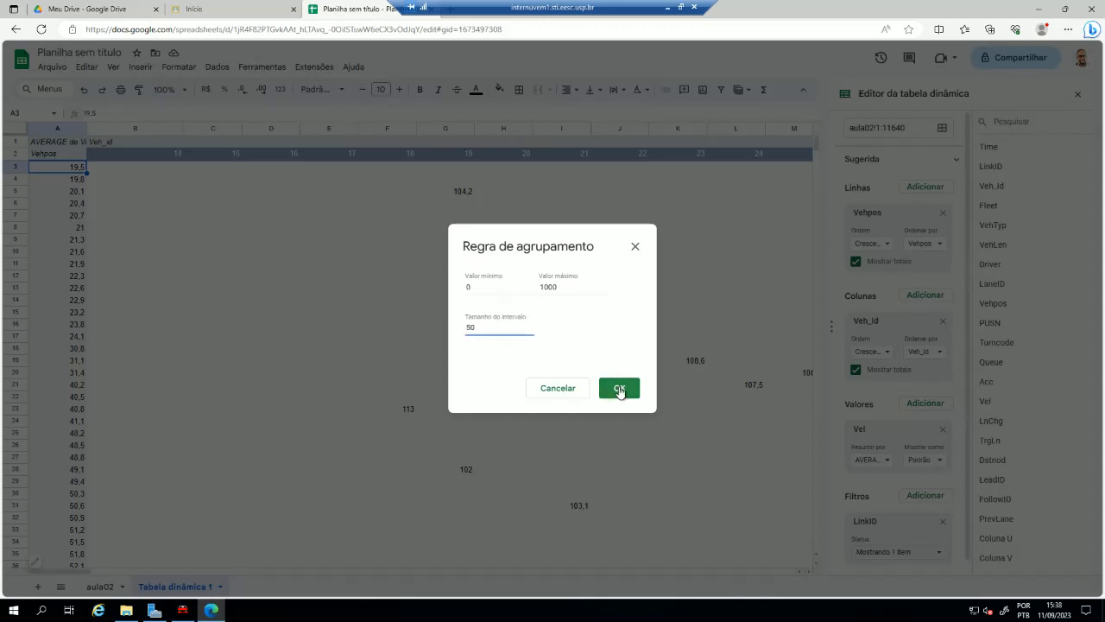
click(618, 392)
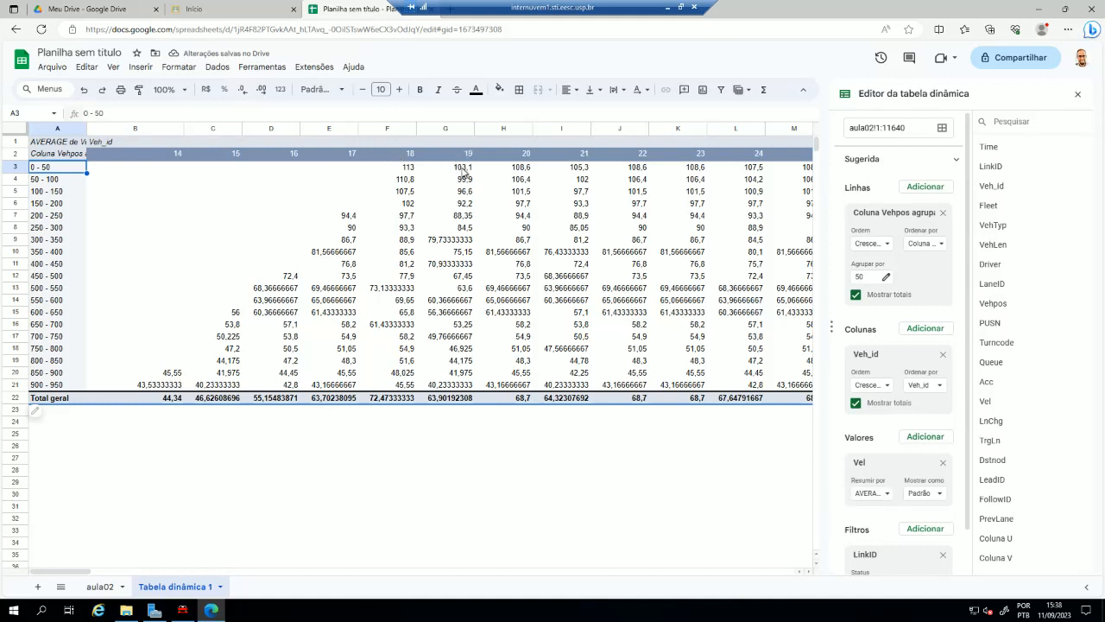
- Examine the average speeds by position group for vehicles 19, 14, 15 and 18
click(463, 169)
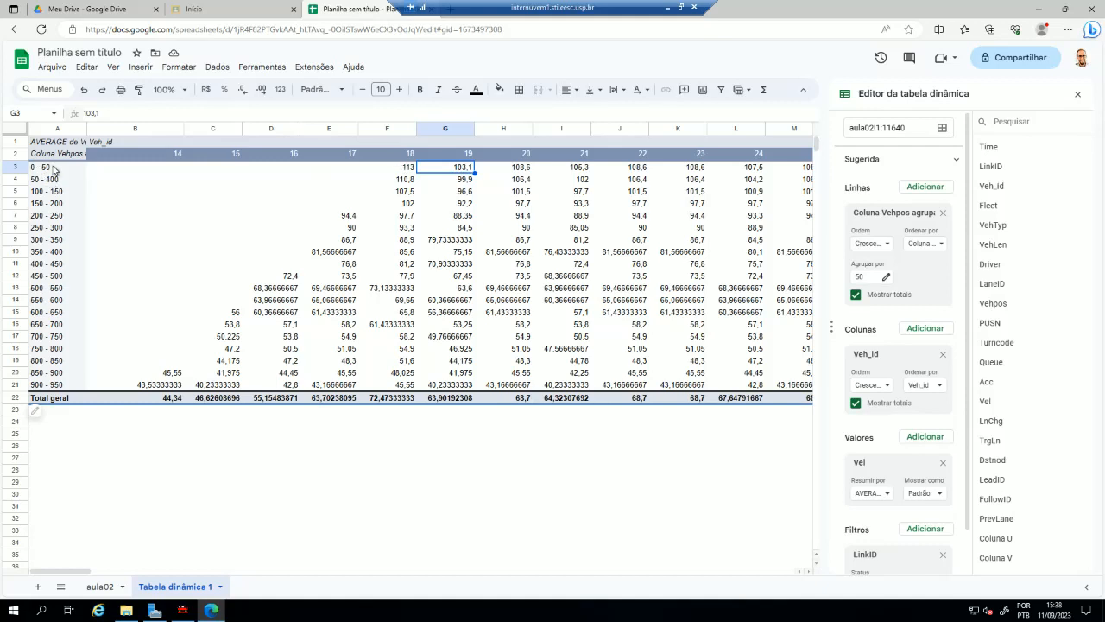
click(460, 181)
drag(455, 389, 460, 176)
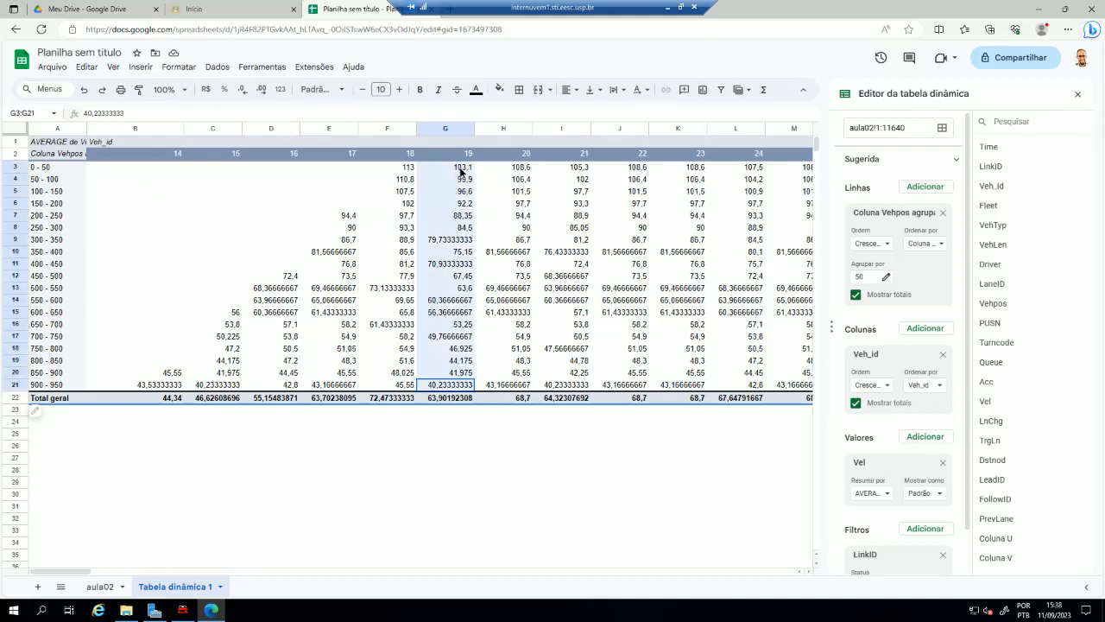
click(463, 448)
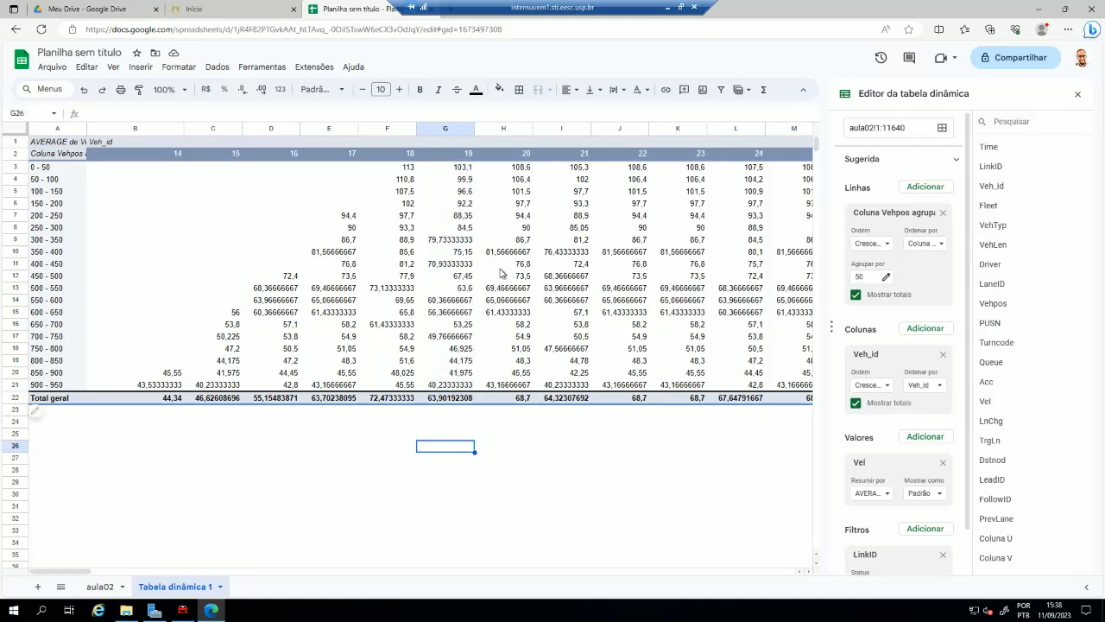
drag(411, 169, 449, 372)
click(168, 377)
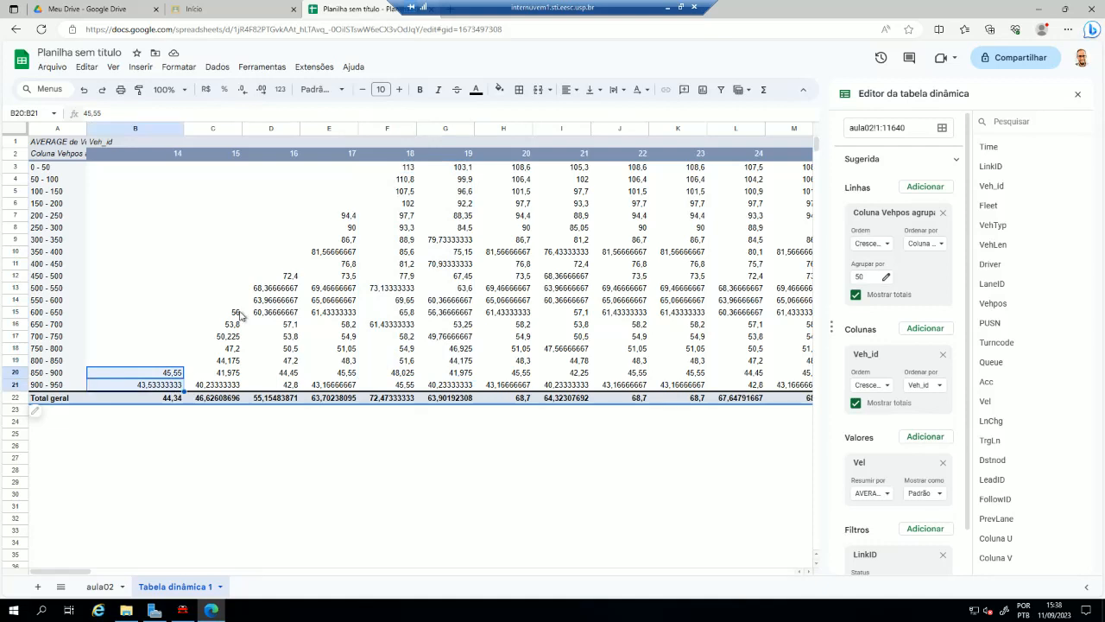
drag(228, 312, 232, 391)
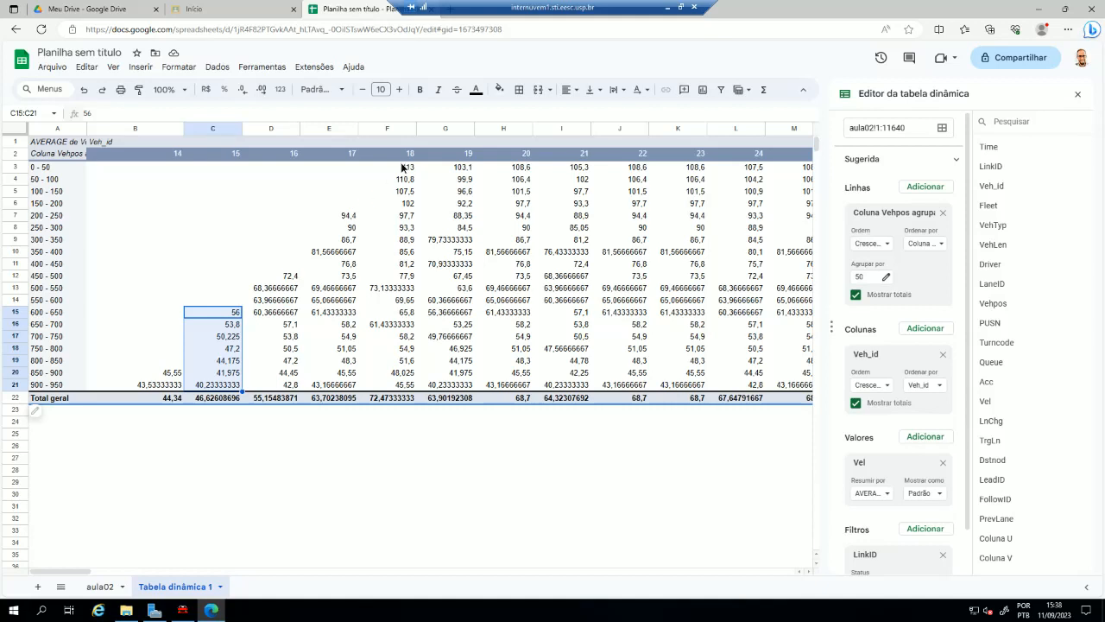
drag(402, 167, 401, 391)
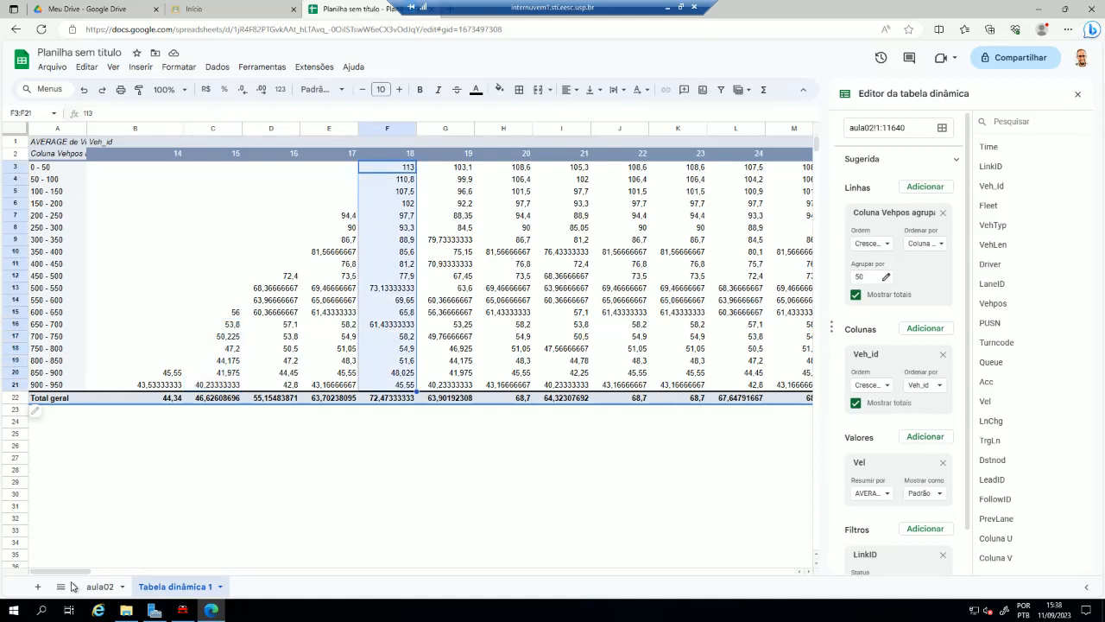
drag(86, 571, 35, 552)
click(362, 276)
click(306, 460)
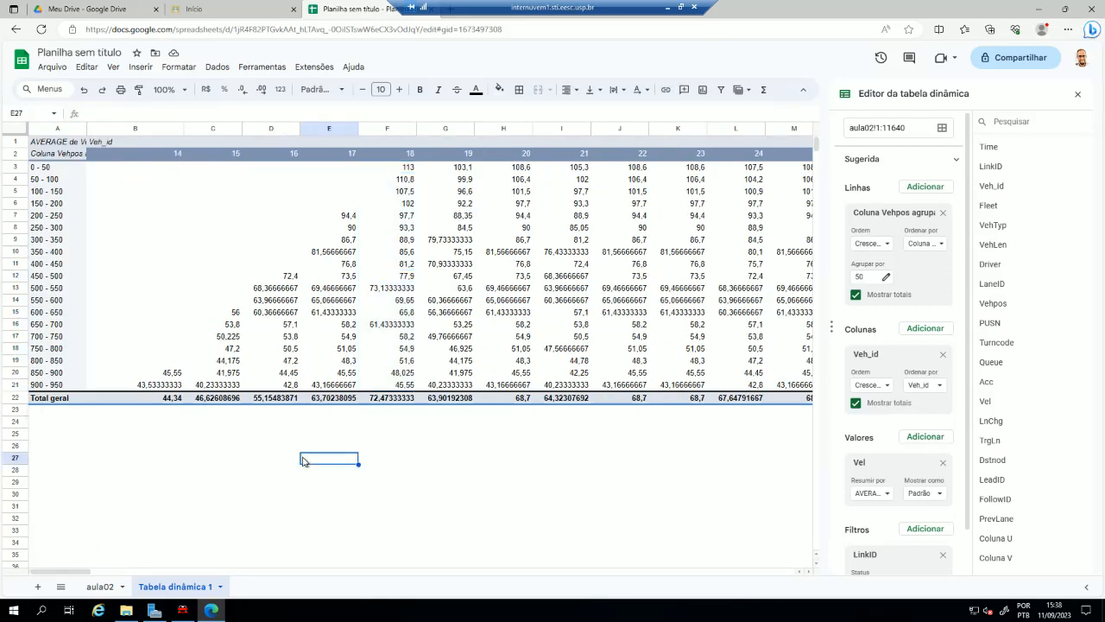
- Set the Vehpos grouping interval size to 20 and check vehicle 19's column for empty position groups
click(56, 301)
right_click(56, 301)
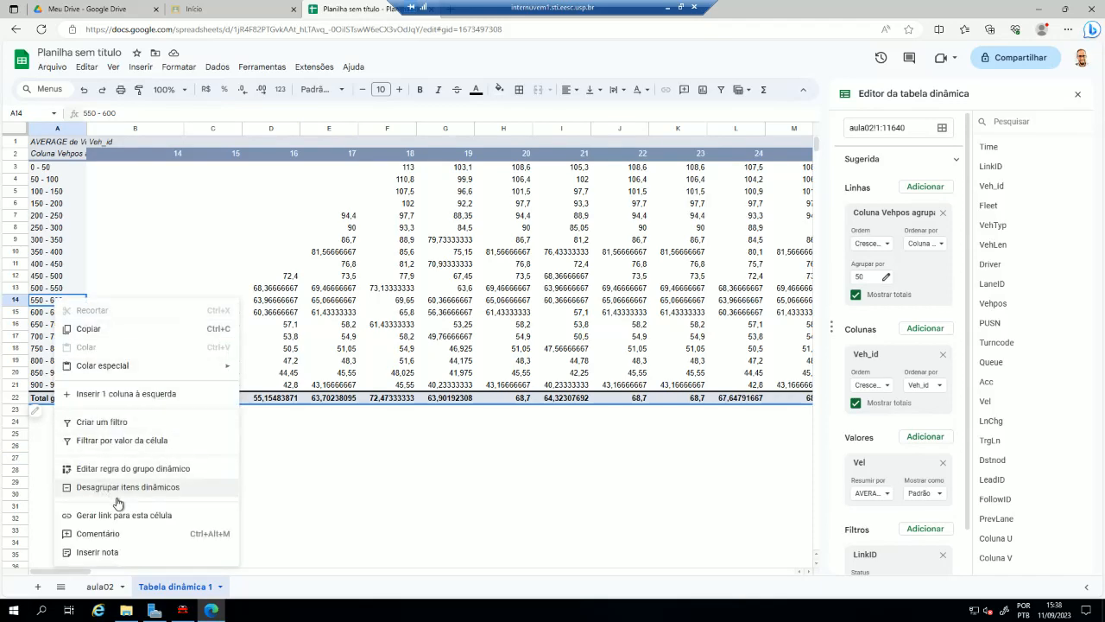
click(130, 468)
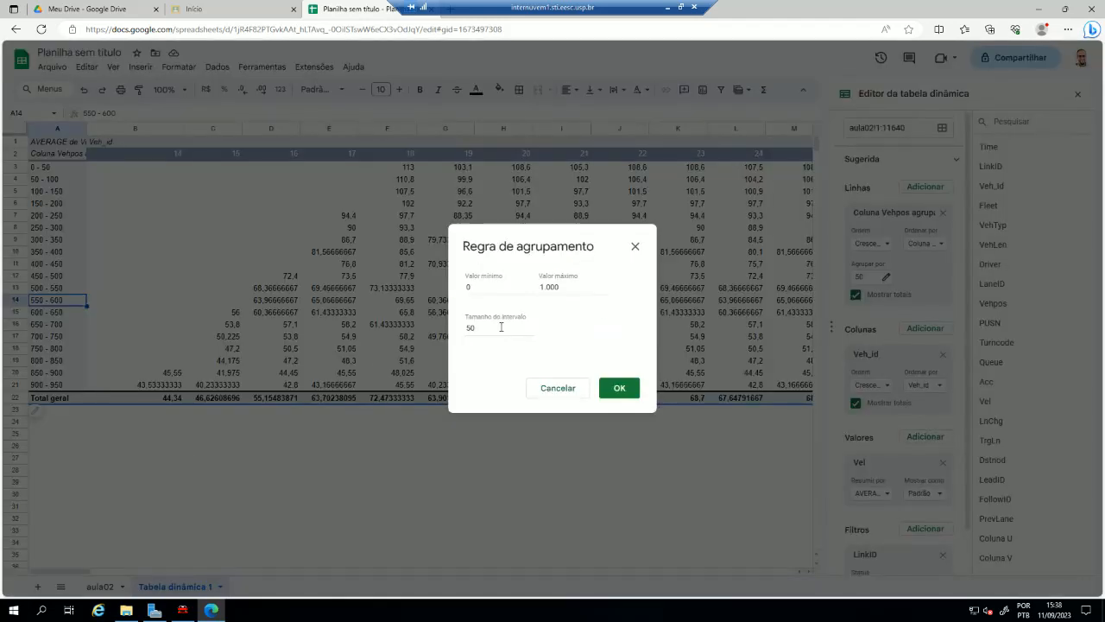
drag(501, 328, 418, 329)
text(20)
click(615, 390)
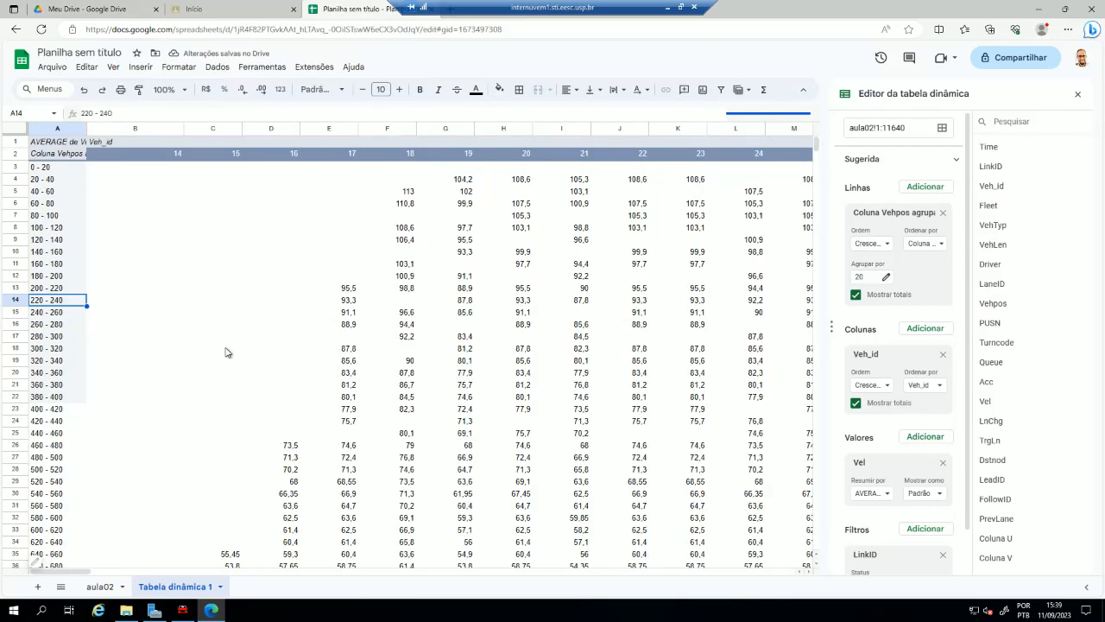
click(467, 215)
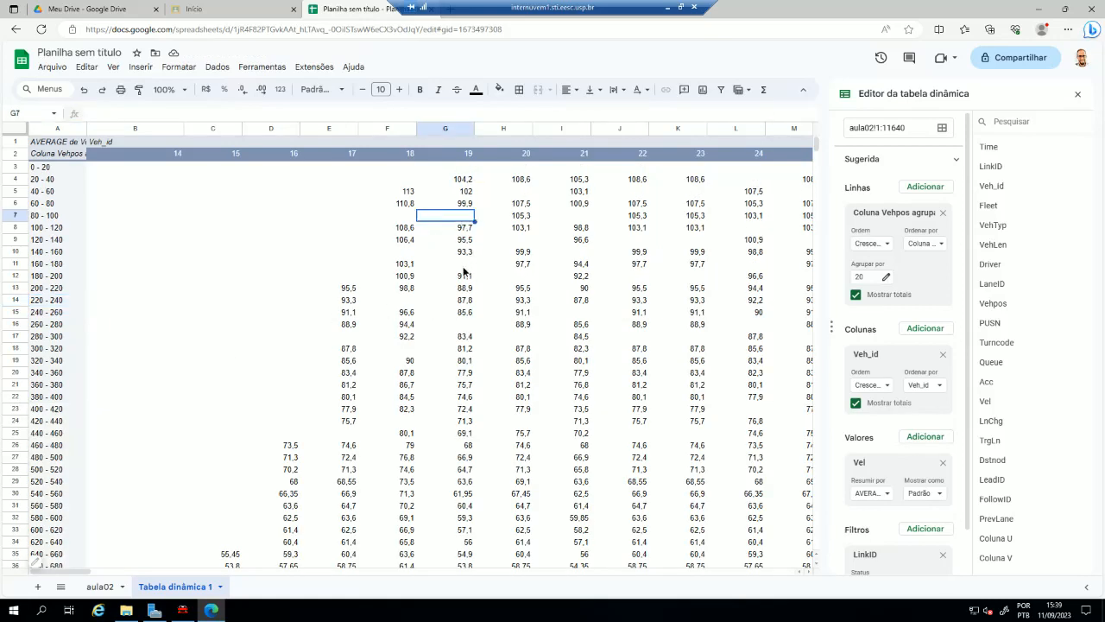
click(463, 268)
click(467, 325)
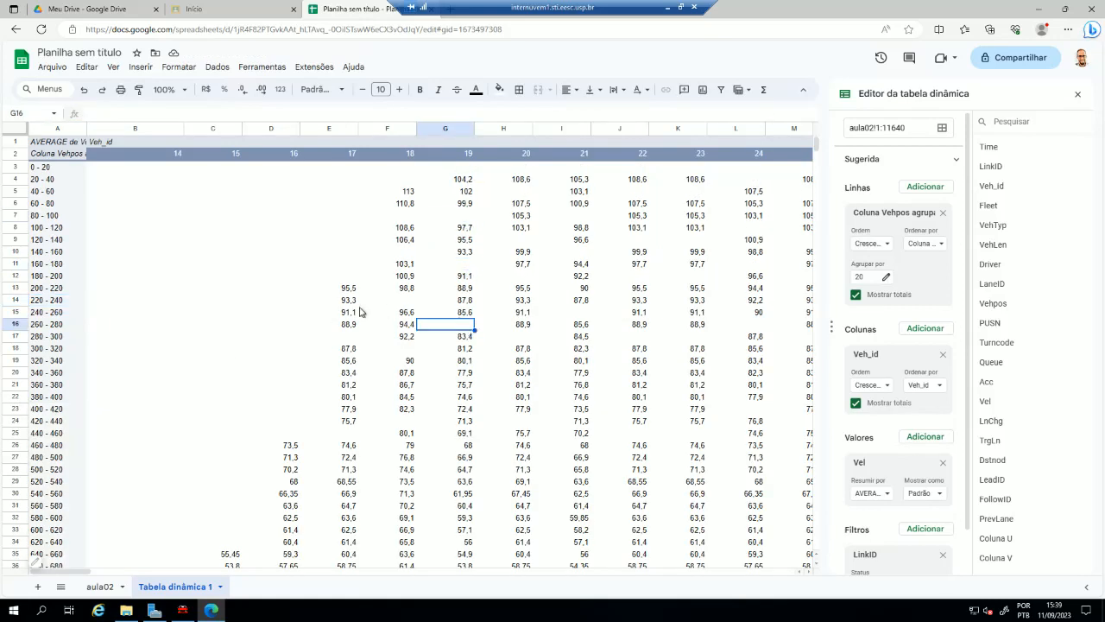
- Set the interval size of the Vehpos pivot grouping rule to 30
right_click(46, 179)
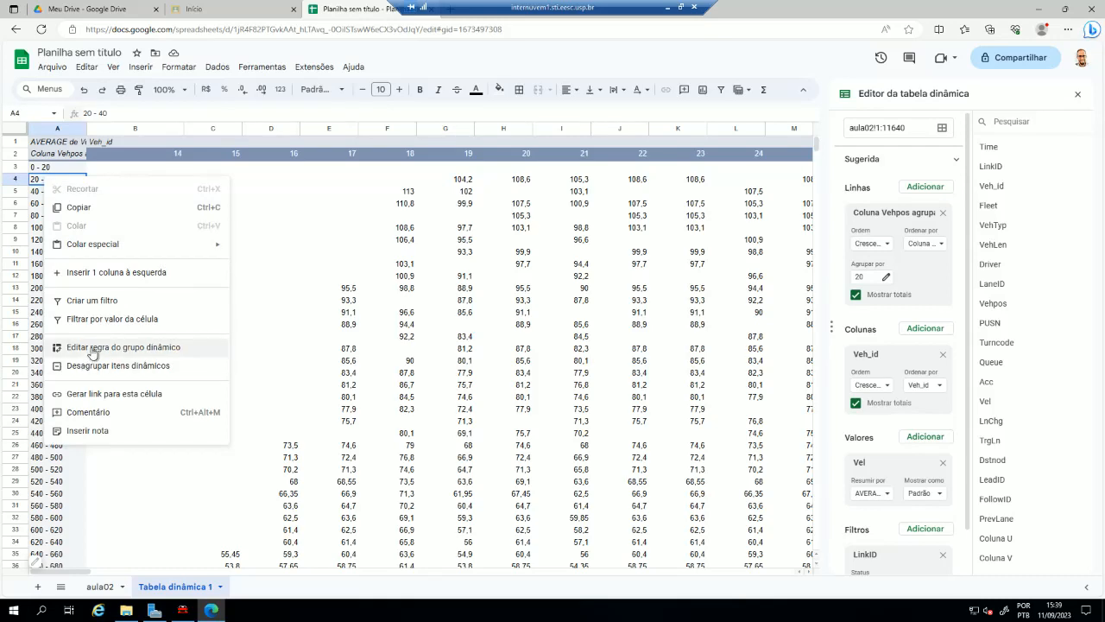
click(93, 348)
drag(525, 341, 420, 350)
text(30)
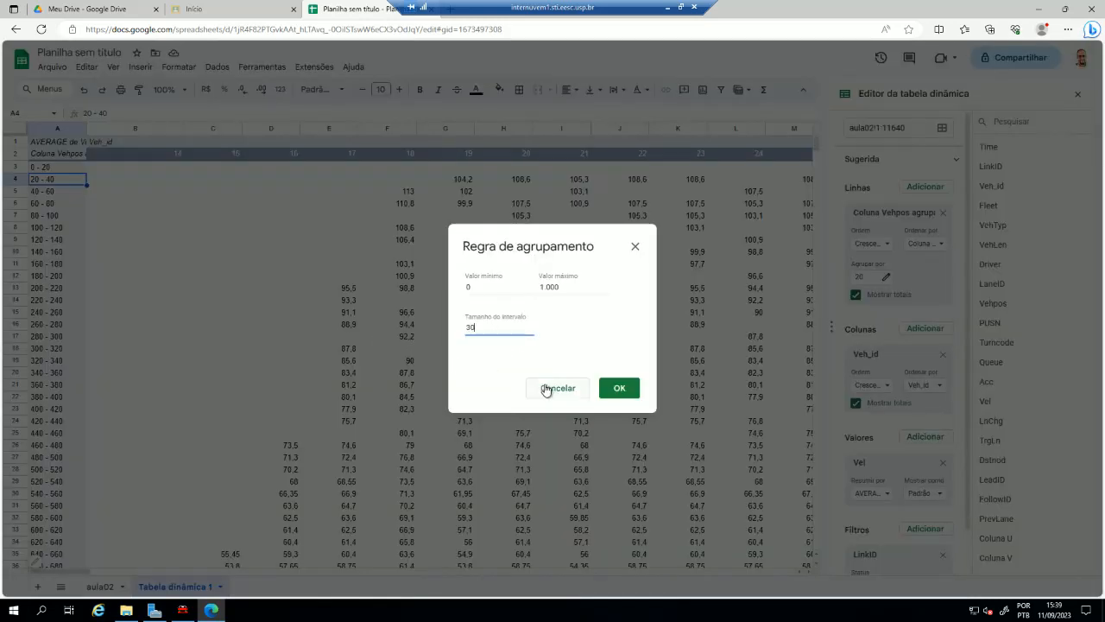
click(620, 388)
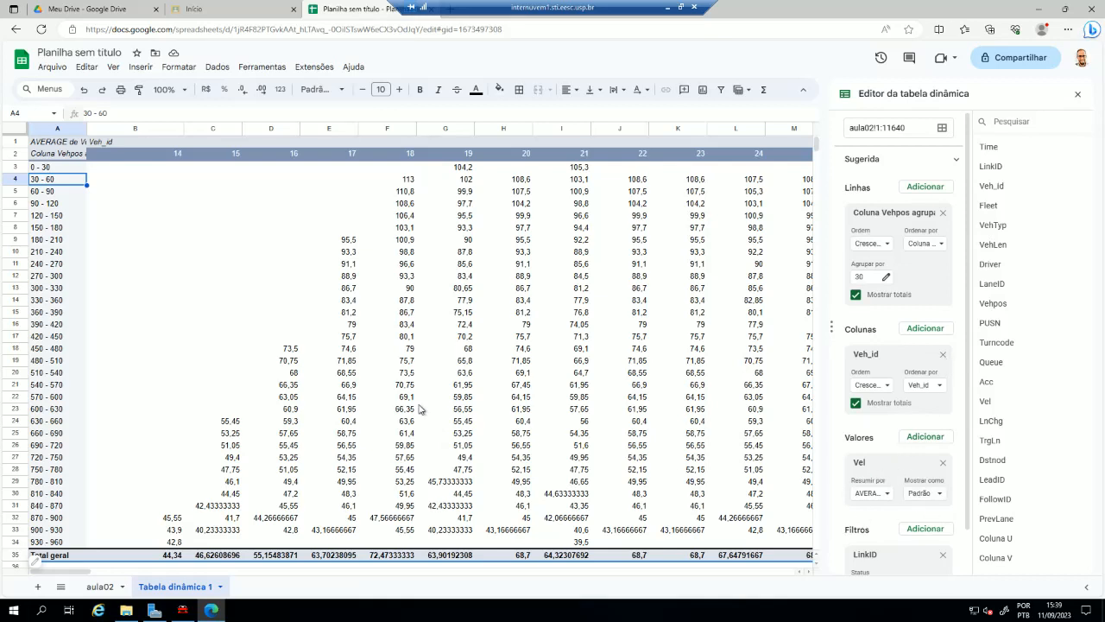
- Insert a chart from pivot range A2:EX34, leaving out the grand total row and column
click(97, 158)
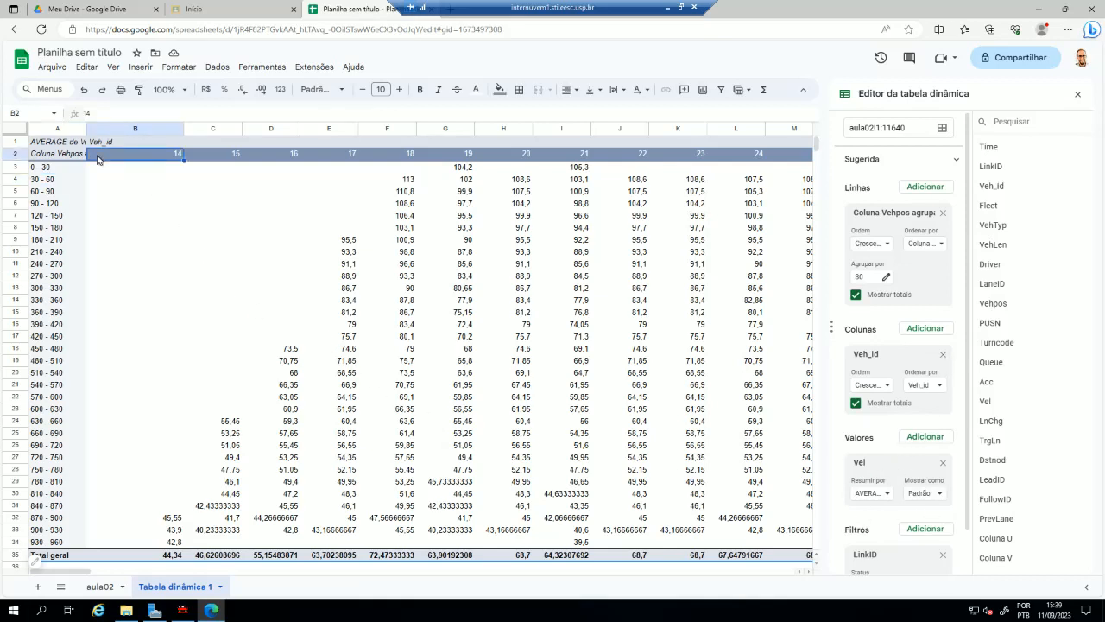
key(Left)
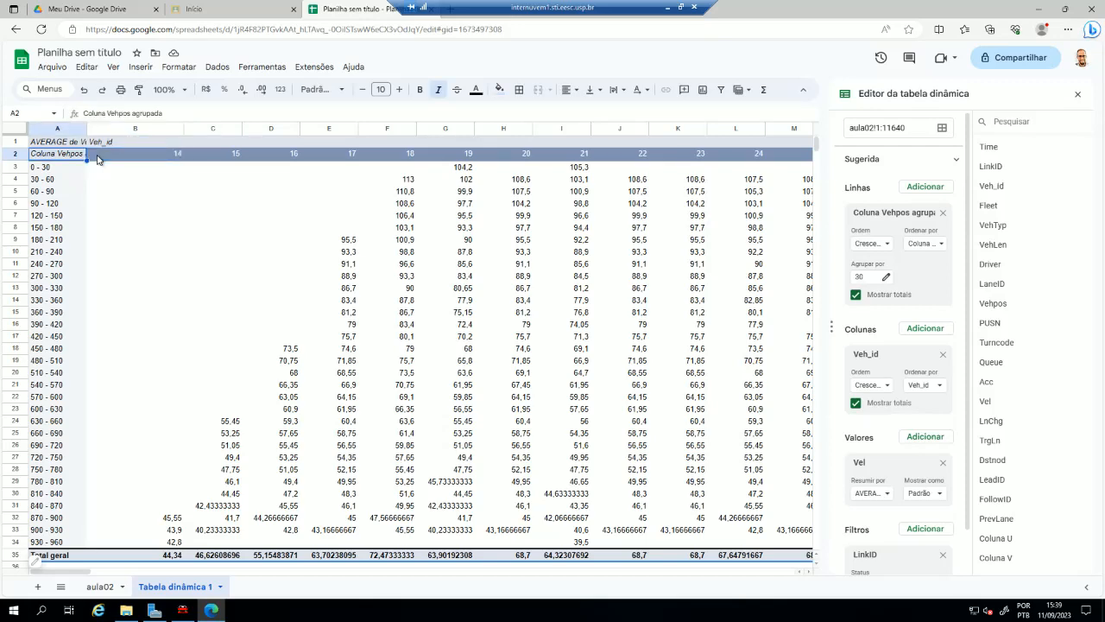
key(ctrl+shift+Right)
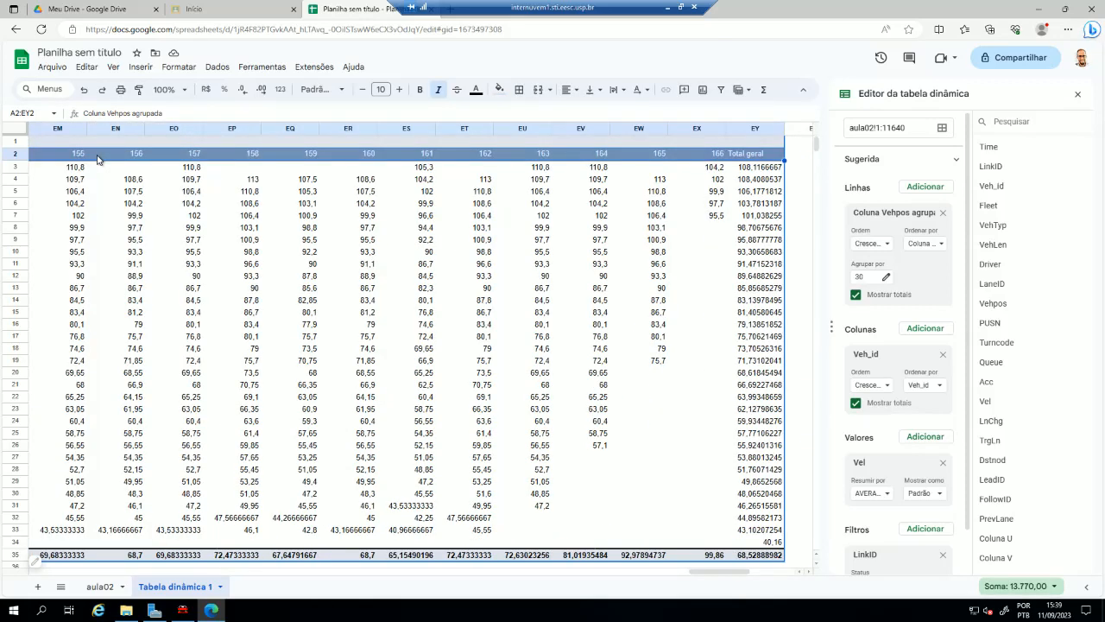
key(shift+Left)
key(ctrl+shift+Down)
key(shift+Up)
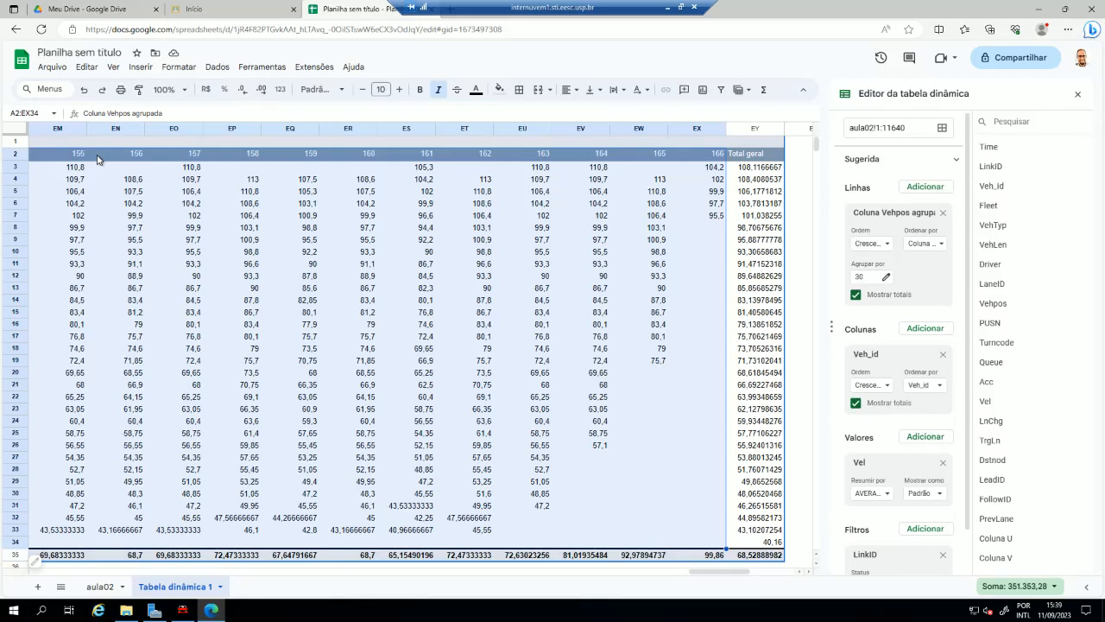
click(144, 69)
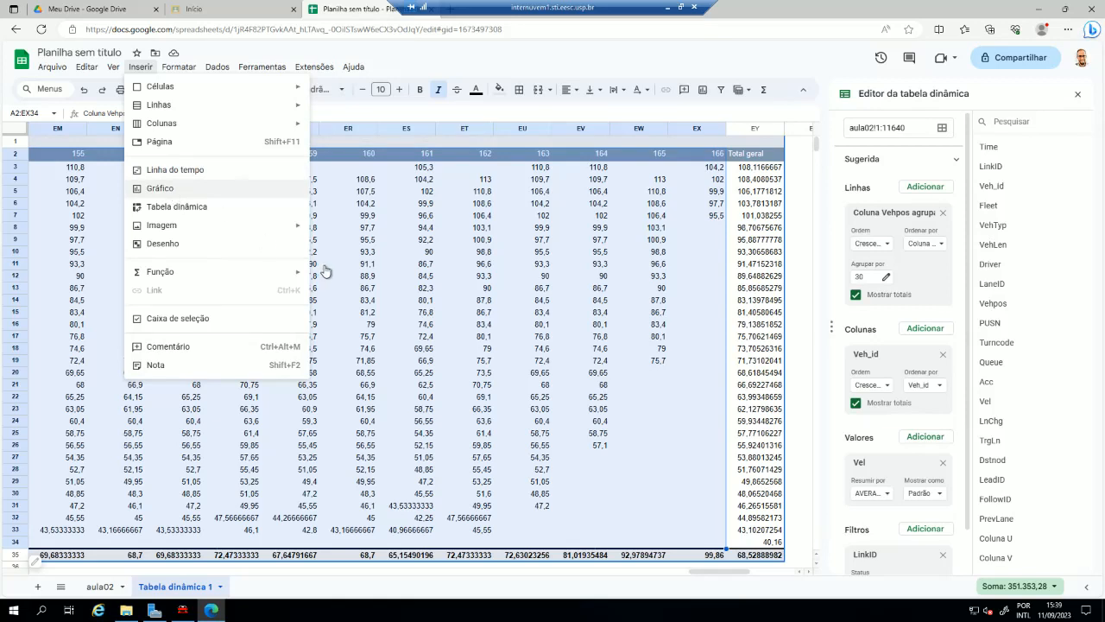
key(Escape)
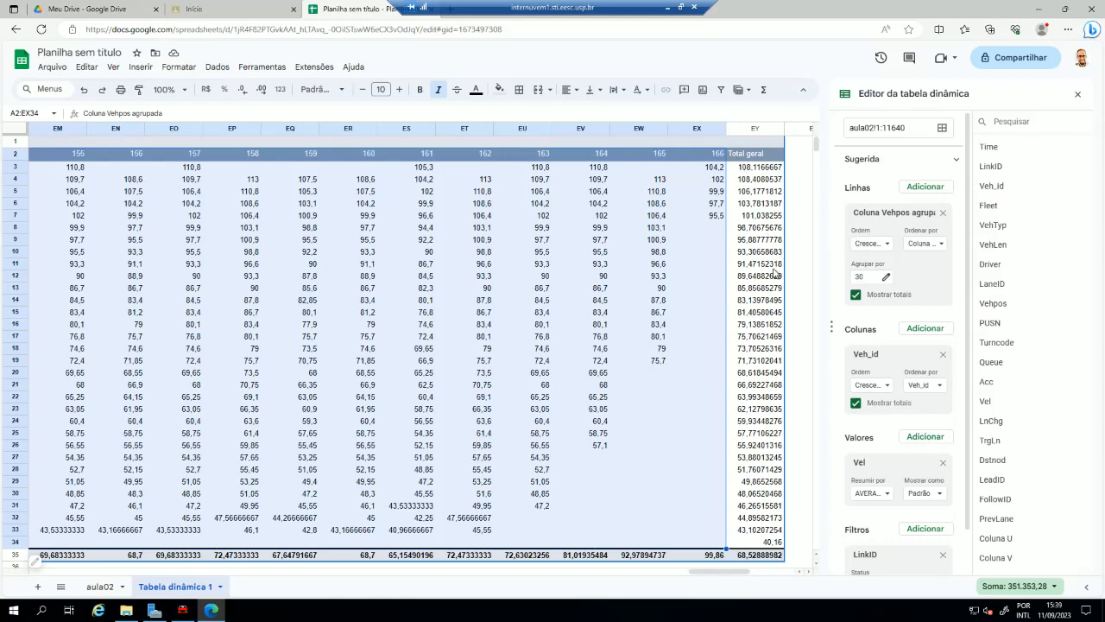
drag(741, 457, 741, 505)
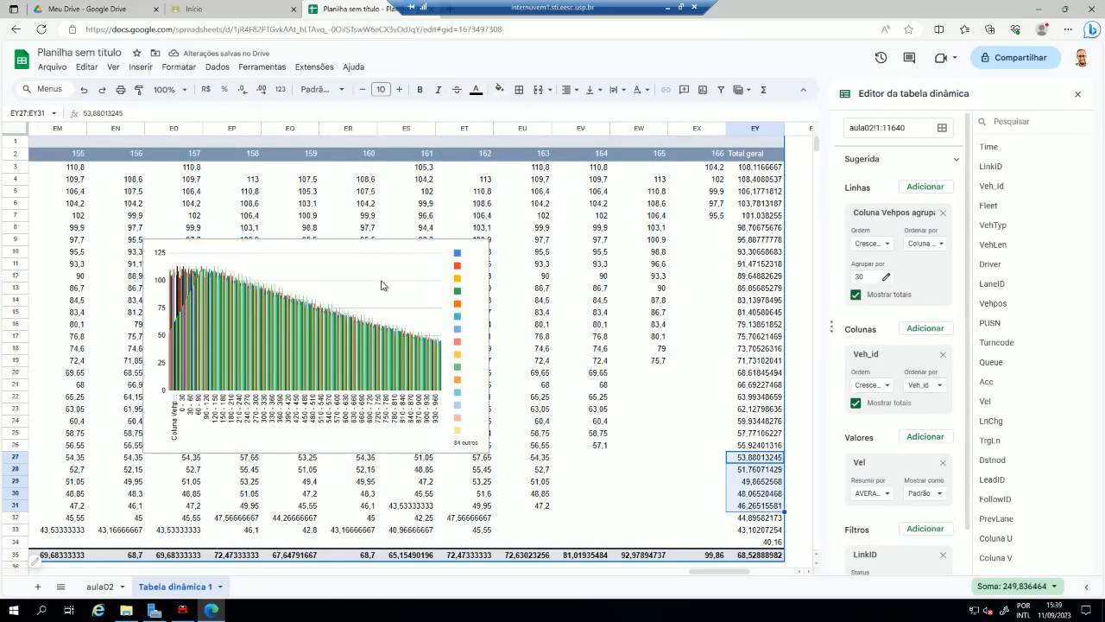
- Close the pivot table editor and change the inserted chart's type to a line chart
click(413, 251)
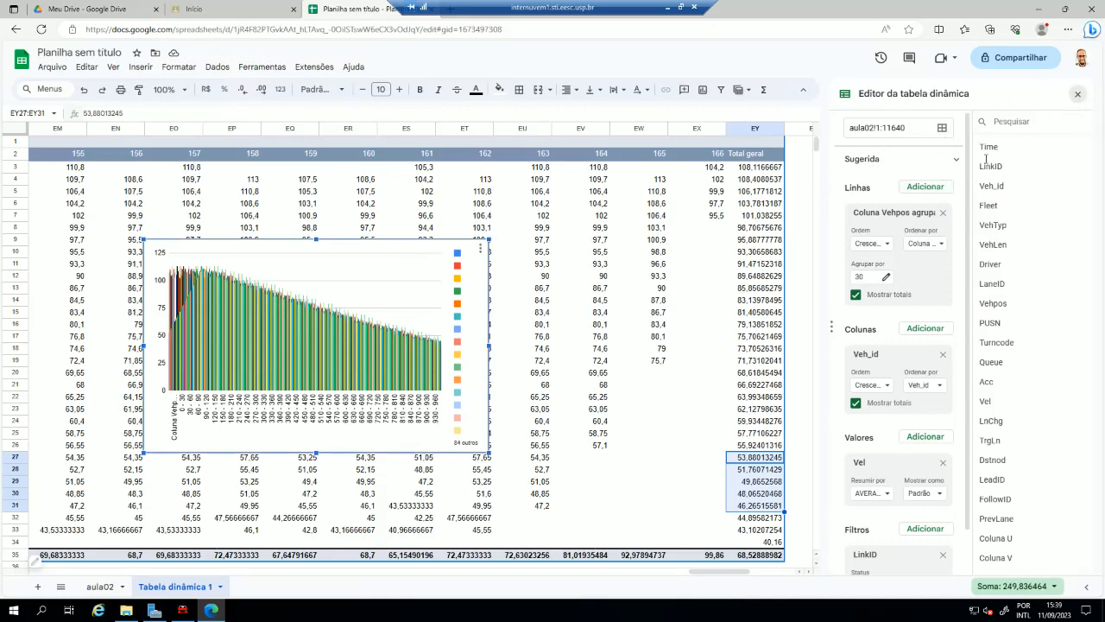
click(1077, 93)
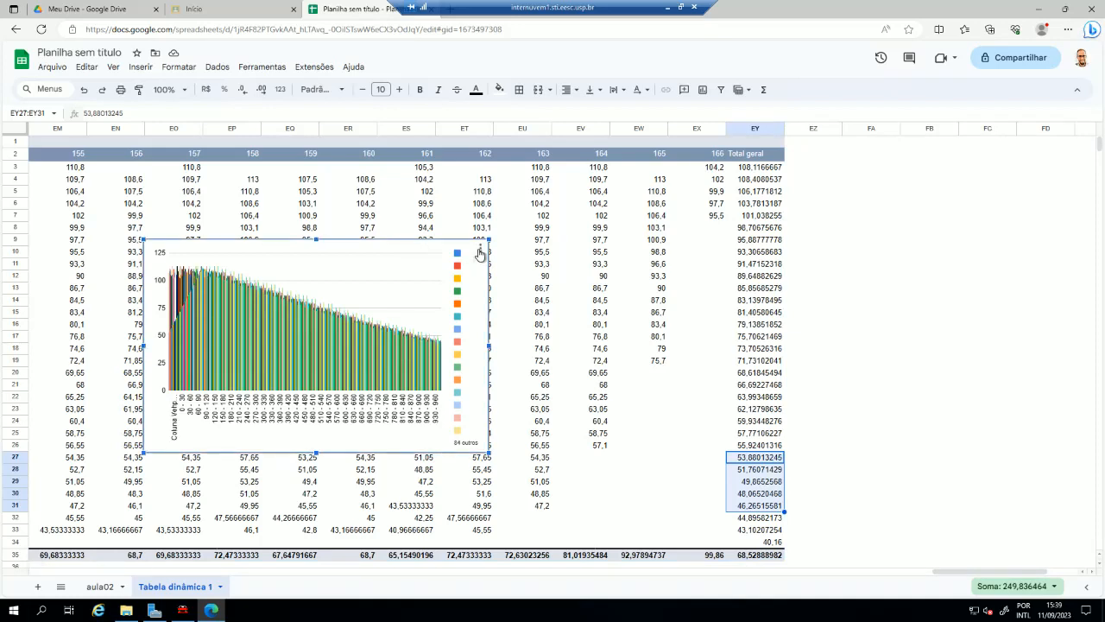
click(481, 250)
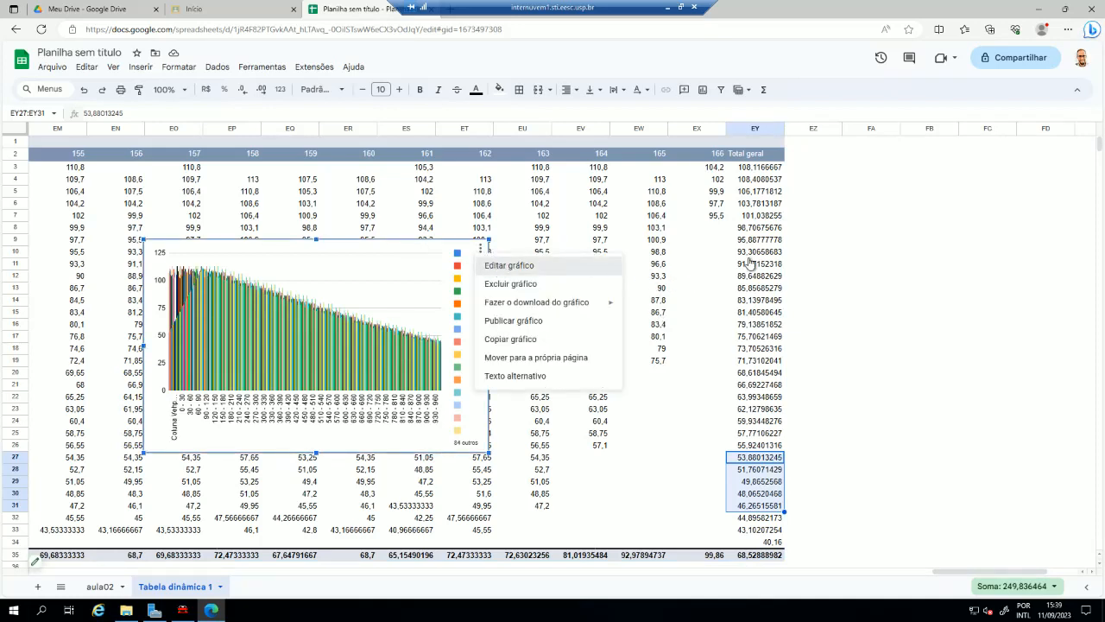
click(522, 266)
click(956, 177)
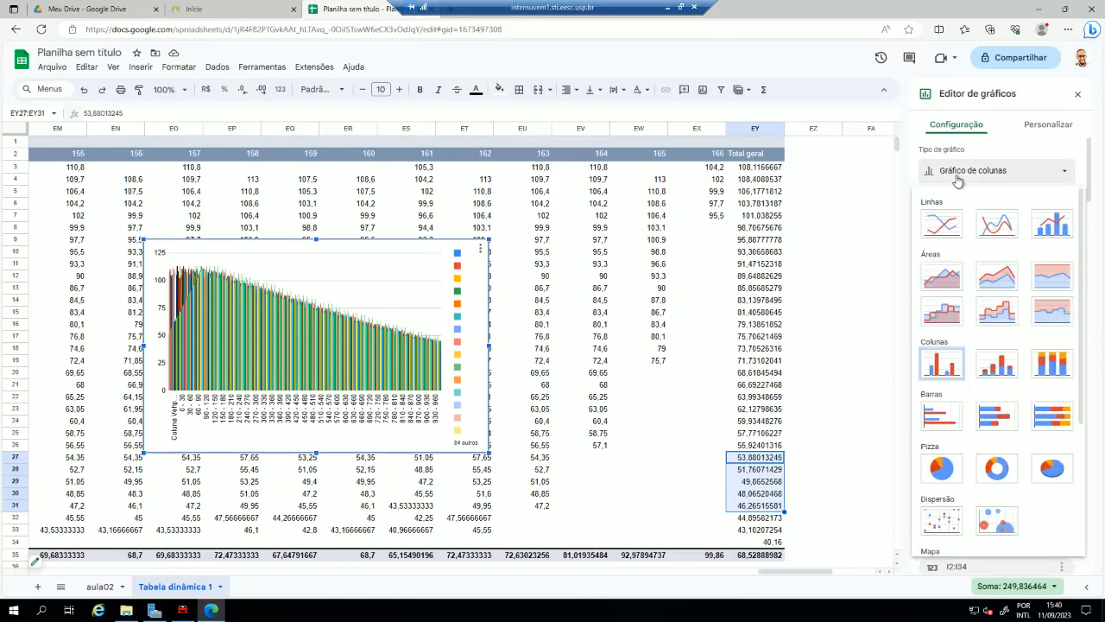
click(942, 224)
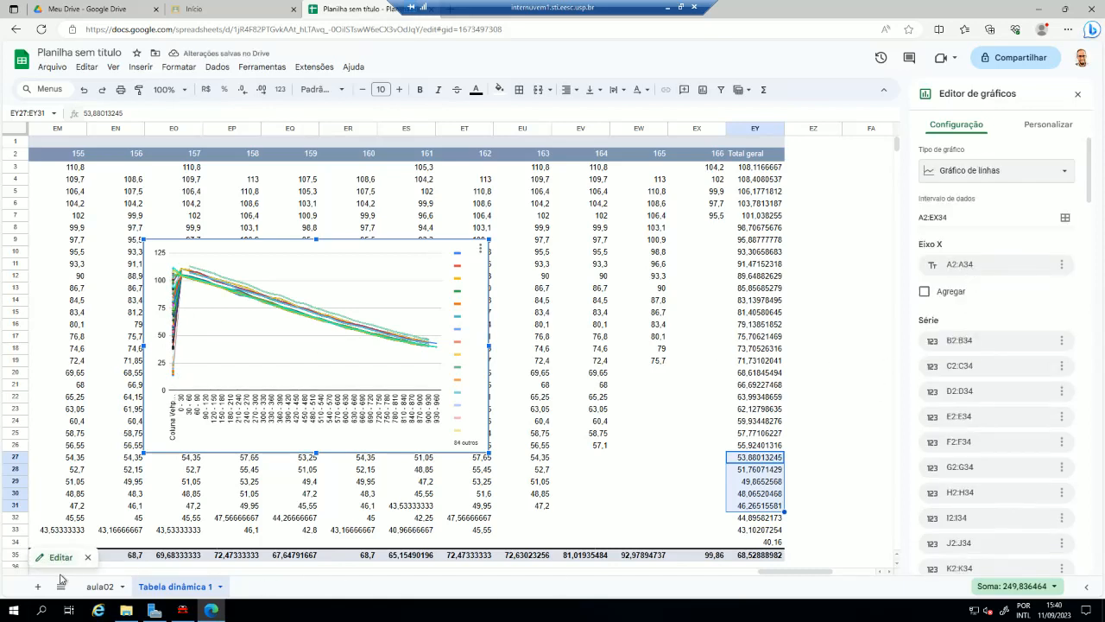
drag(786, 573, 60, 573)
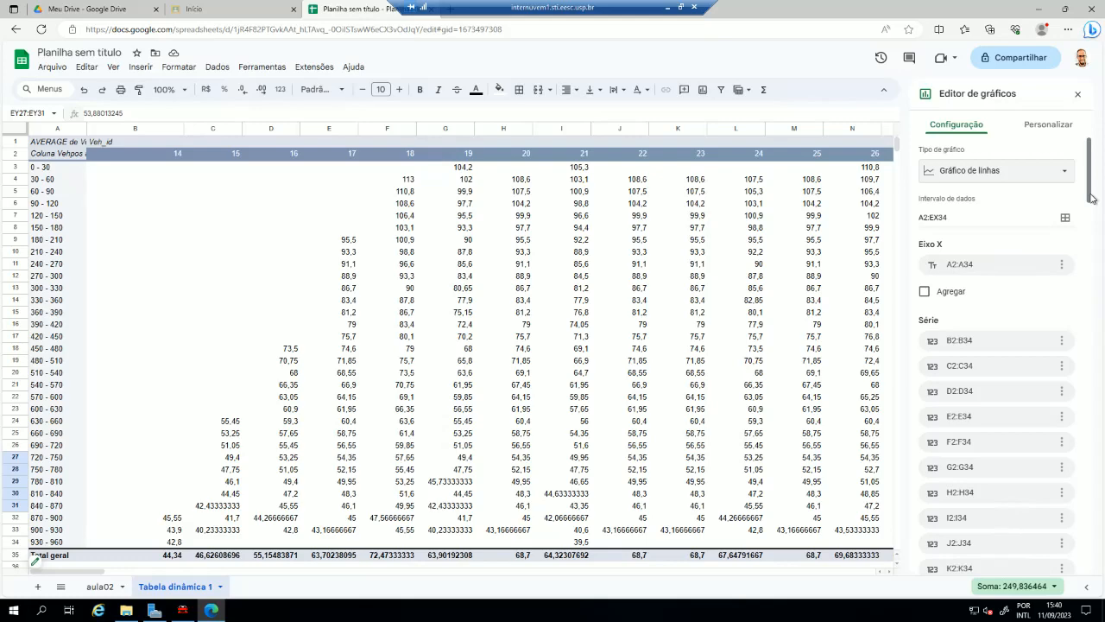
- Use row 2 as the headers of the line chart's series and close the chart editor
drag(1092, 198, 1091, 584)
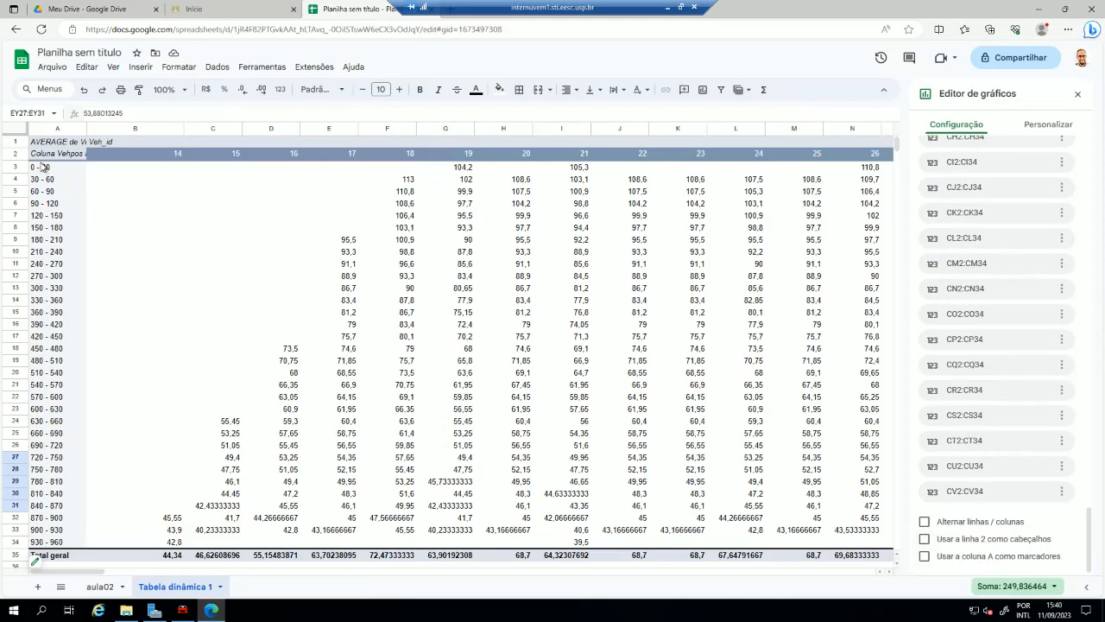
click(924, 539)
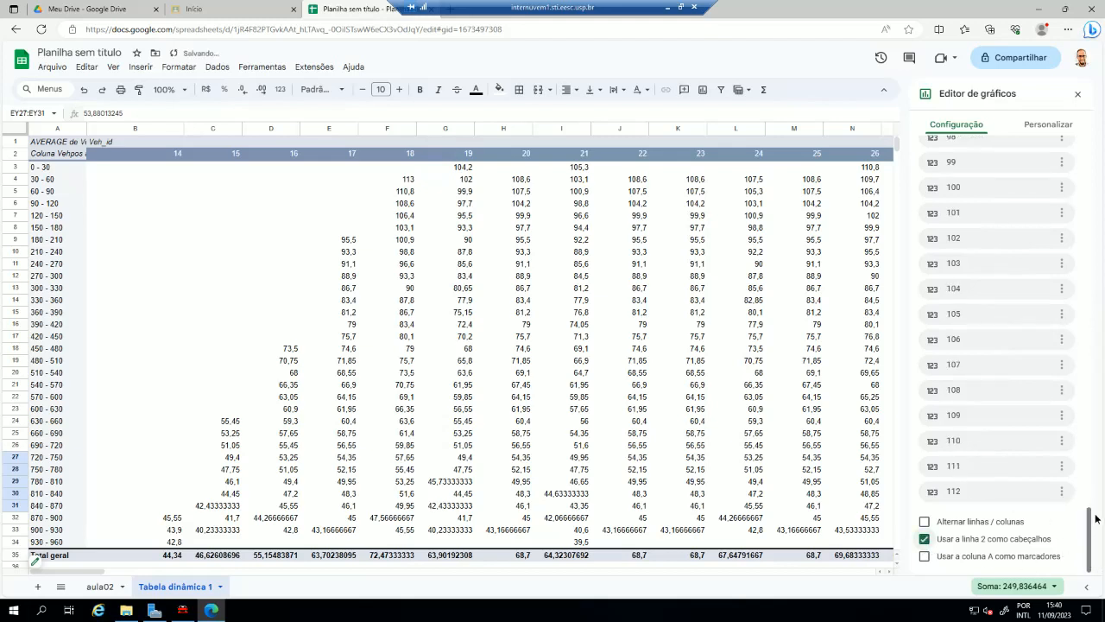
drag(1092, 484, 1090, 177)
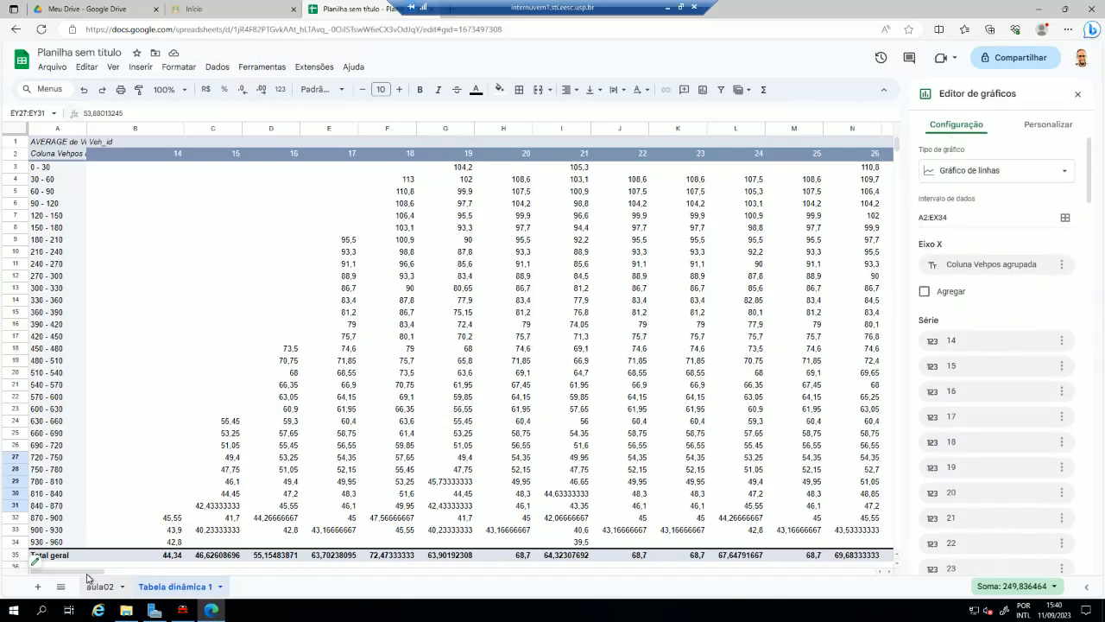
drag(77, 571, 797, 589)
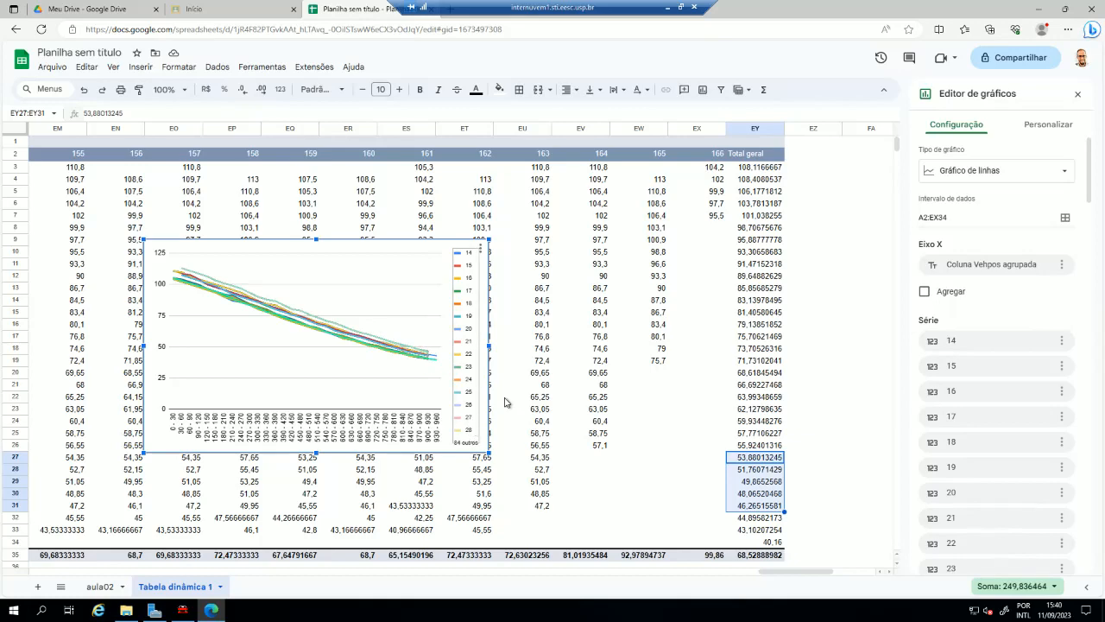
drag(754, 167, 758, 527)
click(813, 494)
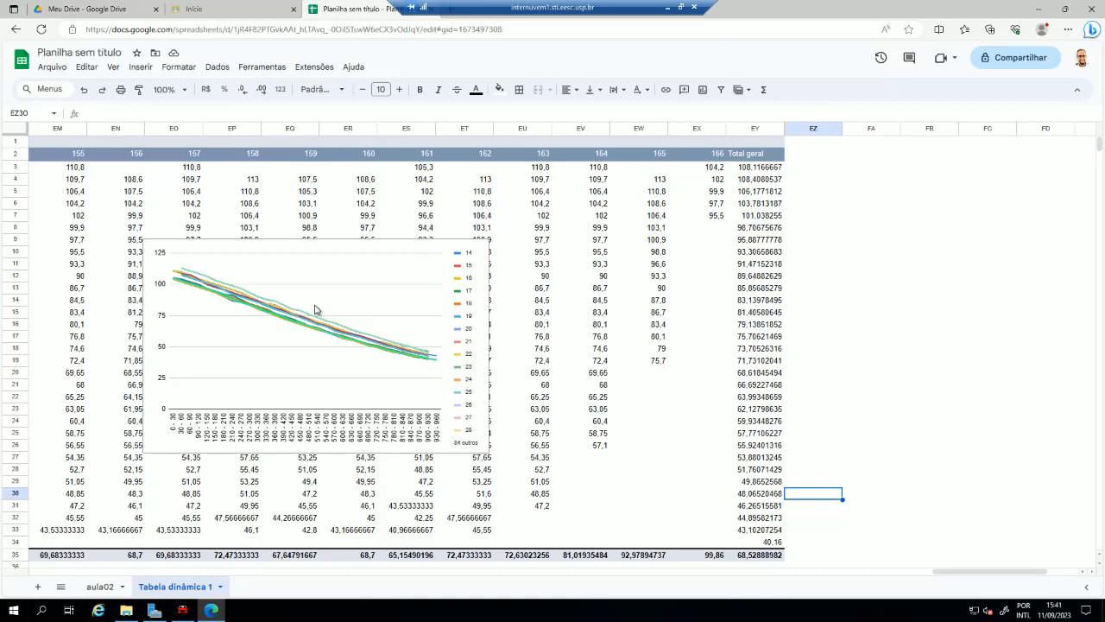
- Enlarge the line chart to cover columns EO to EY, from about row 3 to row 34, and inspect the curves' starting points
click(361, 249)
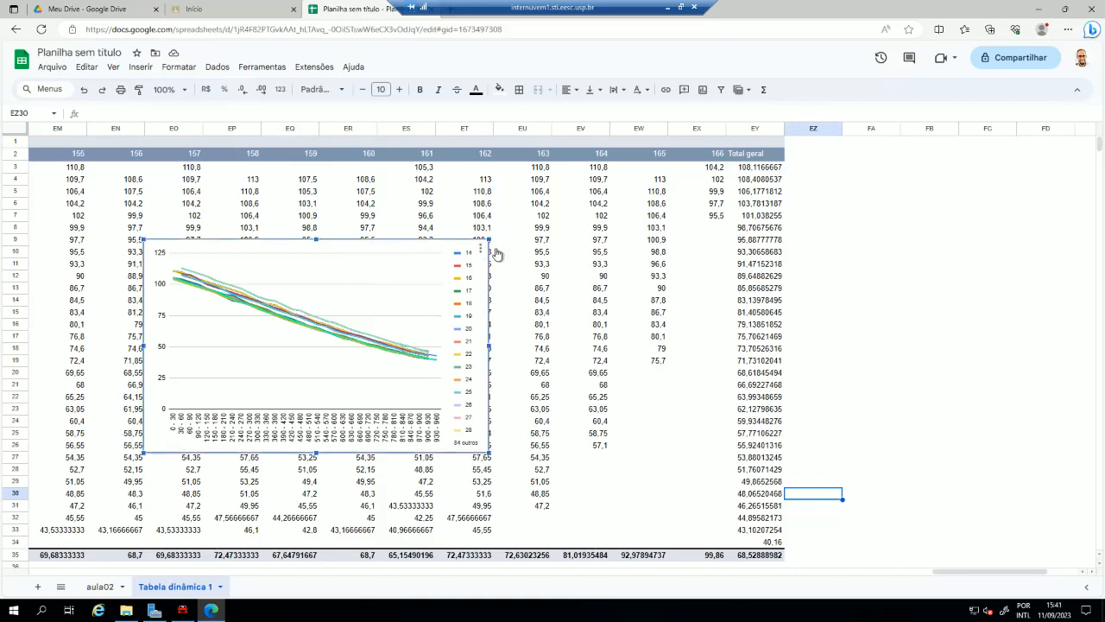
drag(581, 184, 621, 156)
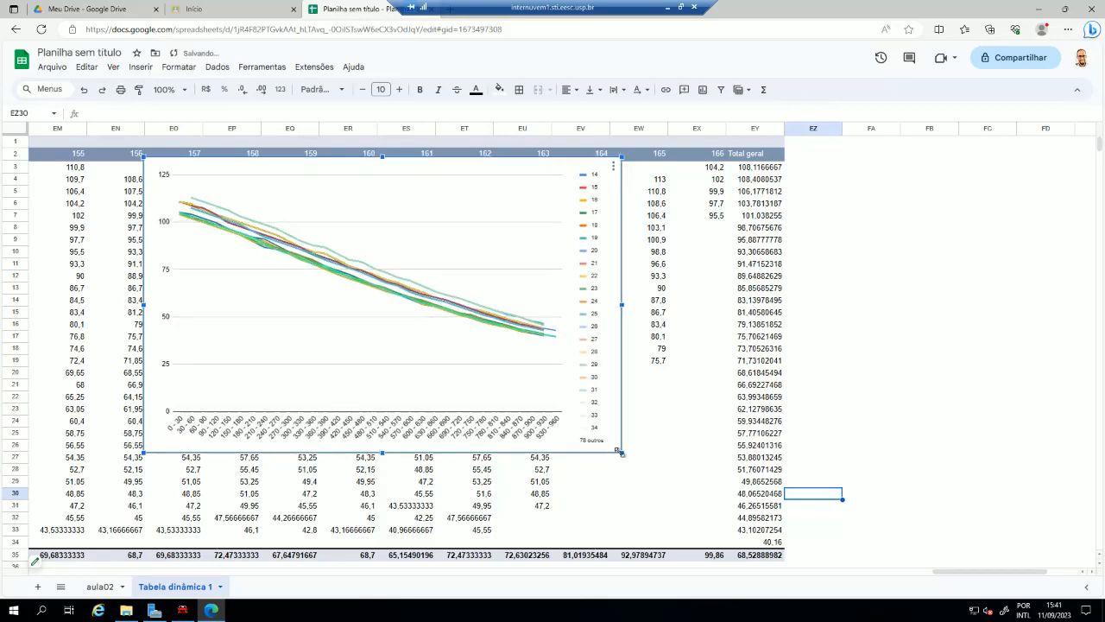
drag(683, 515, 720, 557)
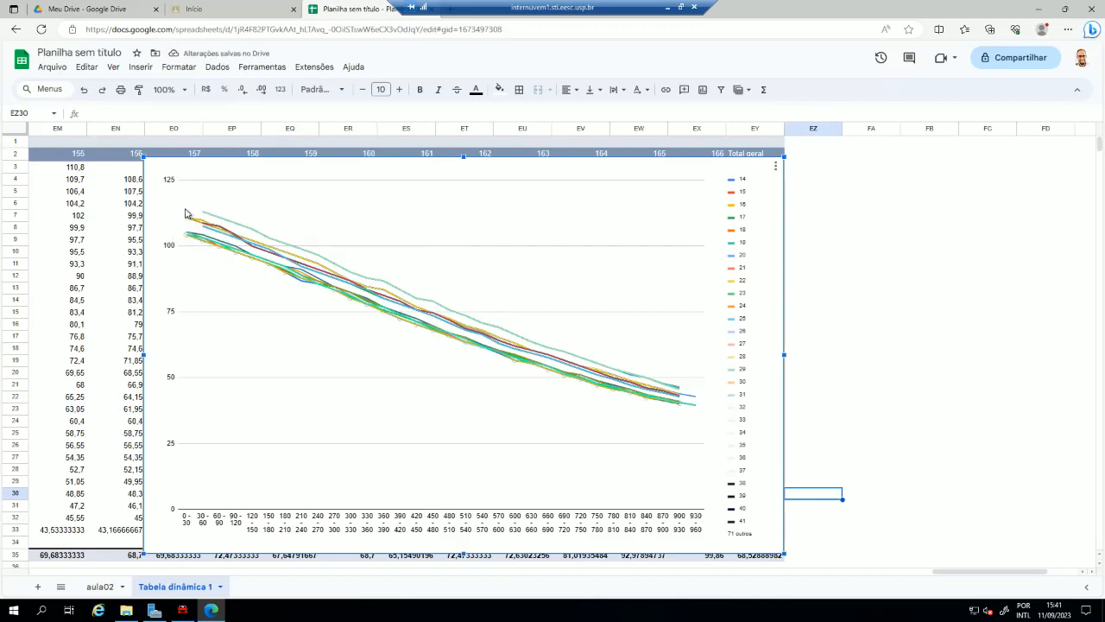
mouse_move(186, 240)
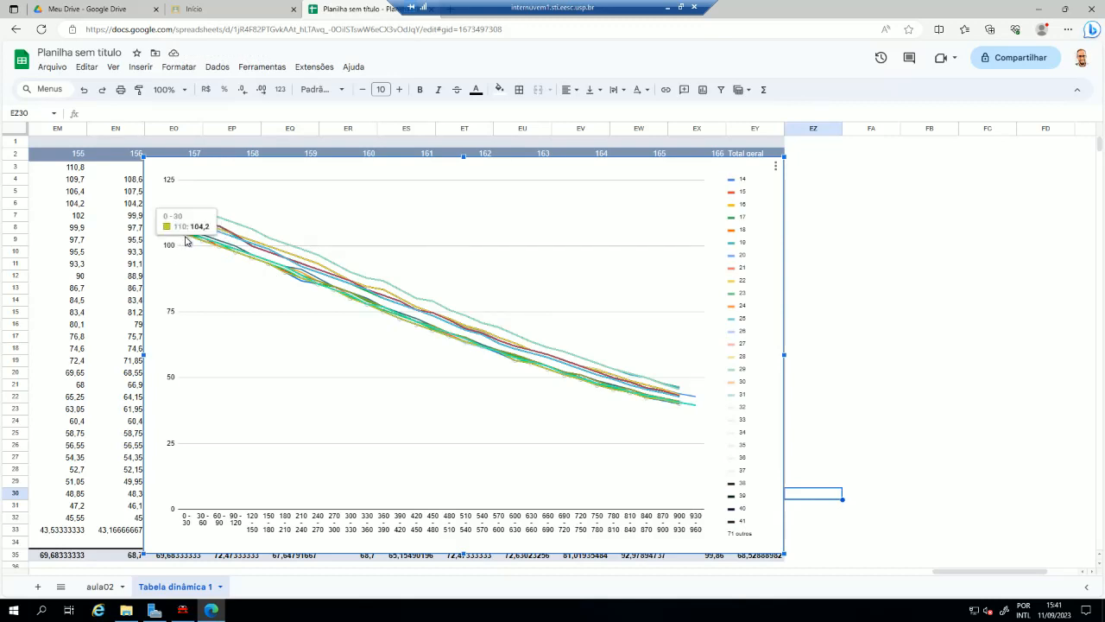
mouse_move(207, 220)
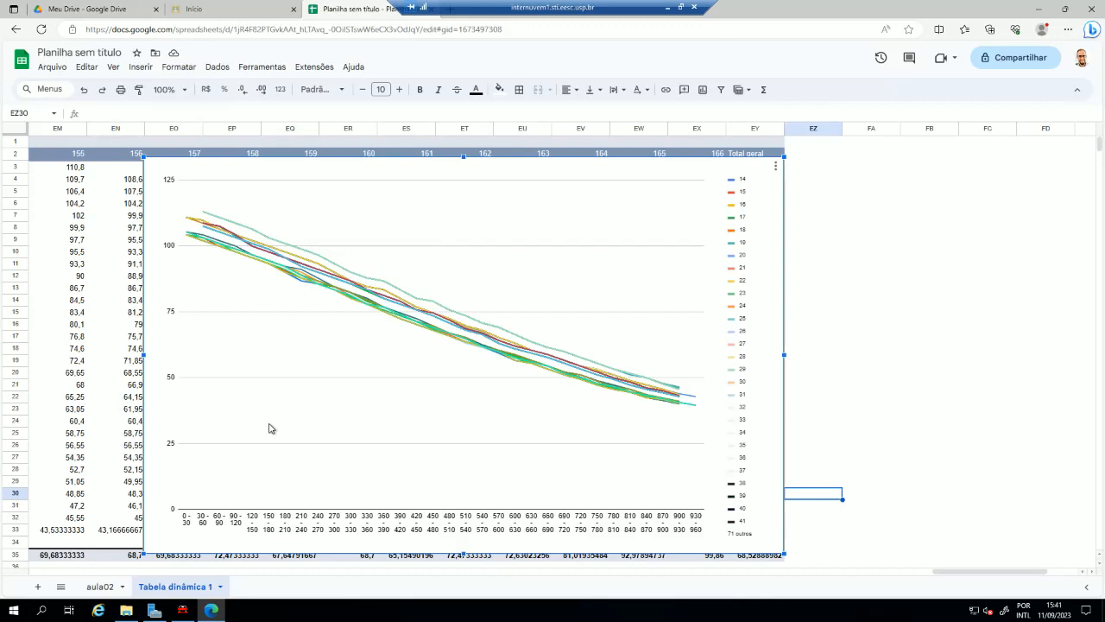
click(126, 363)
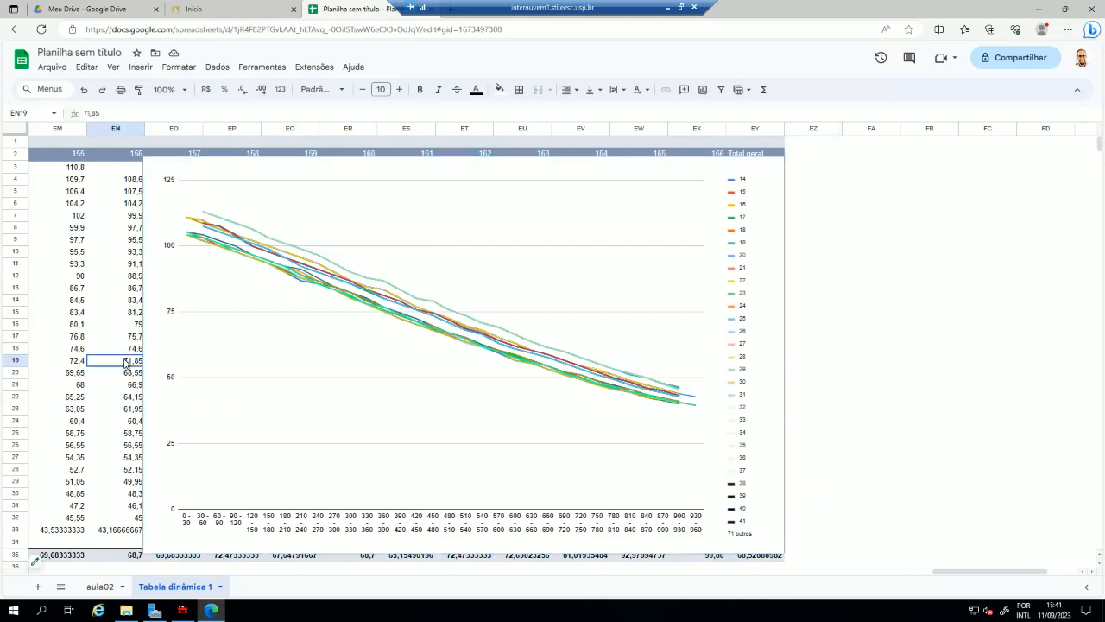